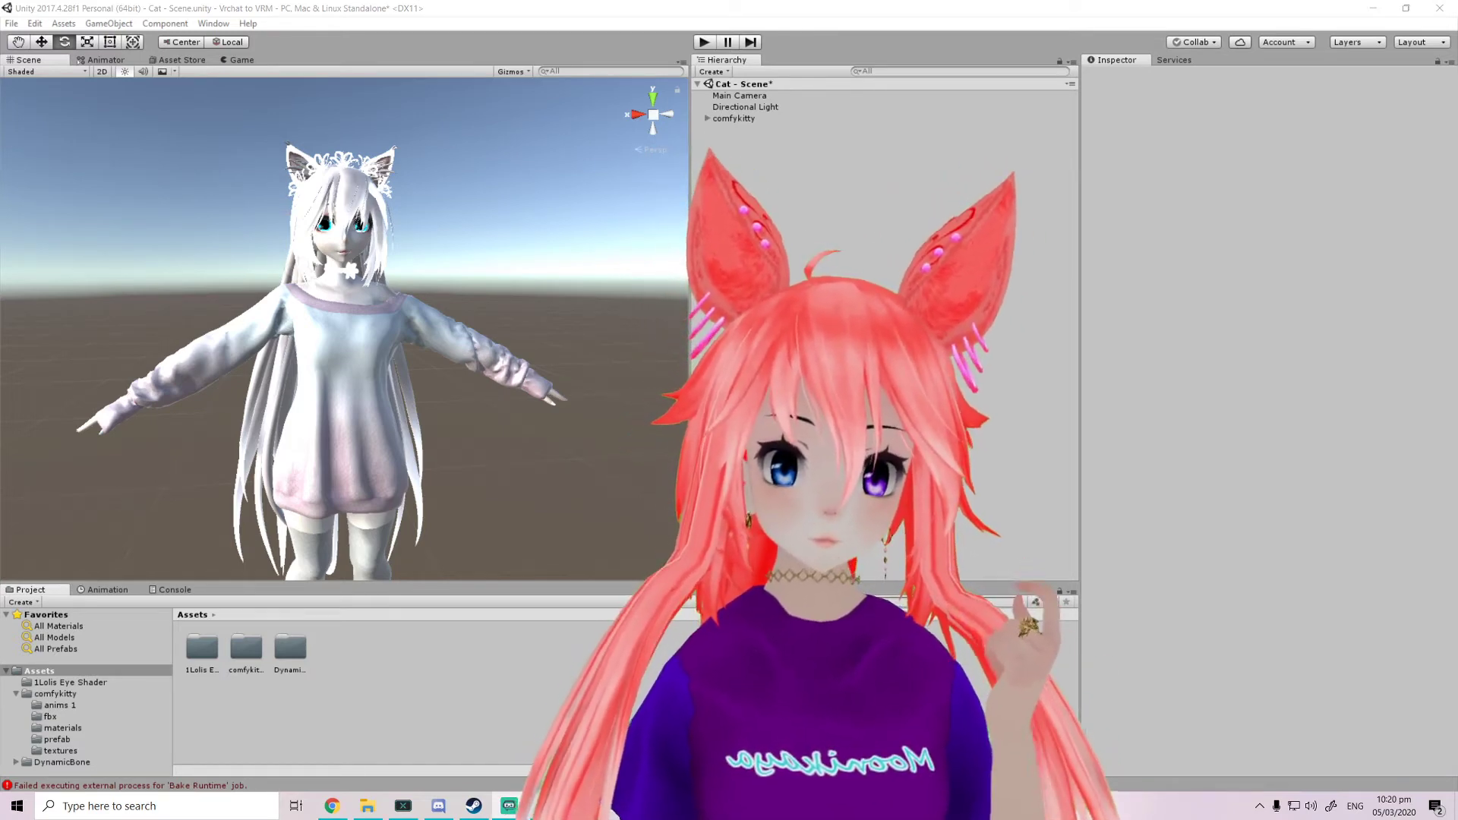
# Restore the maximized Unity 2017.4 window so the desktop icons show beside it
pyautogui.doubleClick(519, 11)
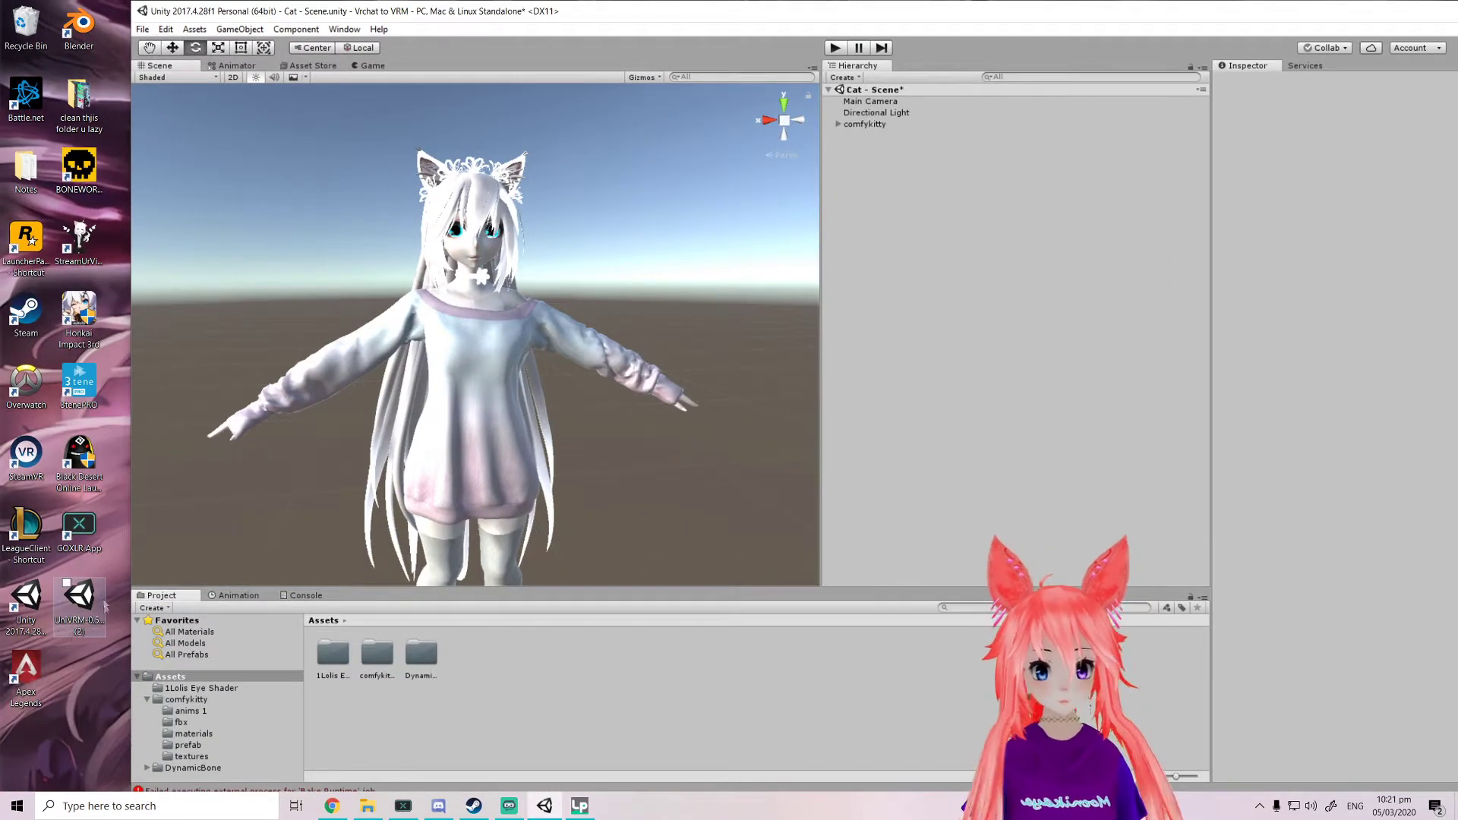
# Import the UniVRM .unitypackage from the desktop into the comfykitty project
pyautogui.doubleClick(68, 624)
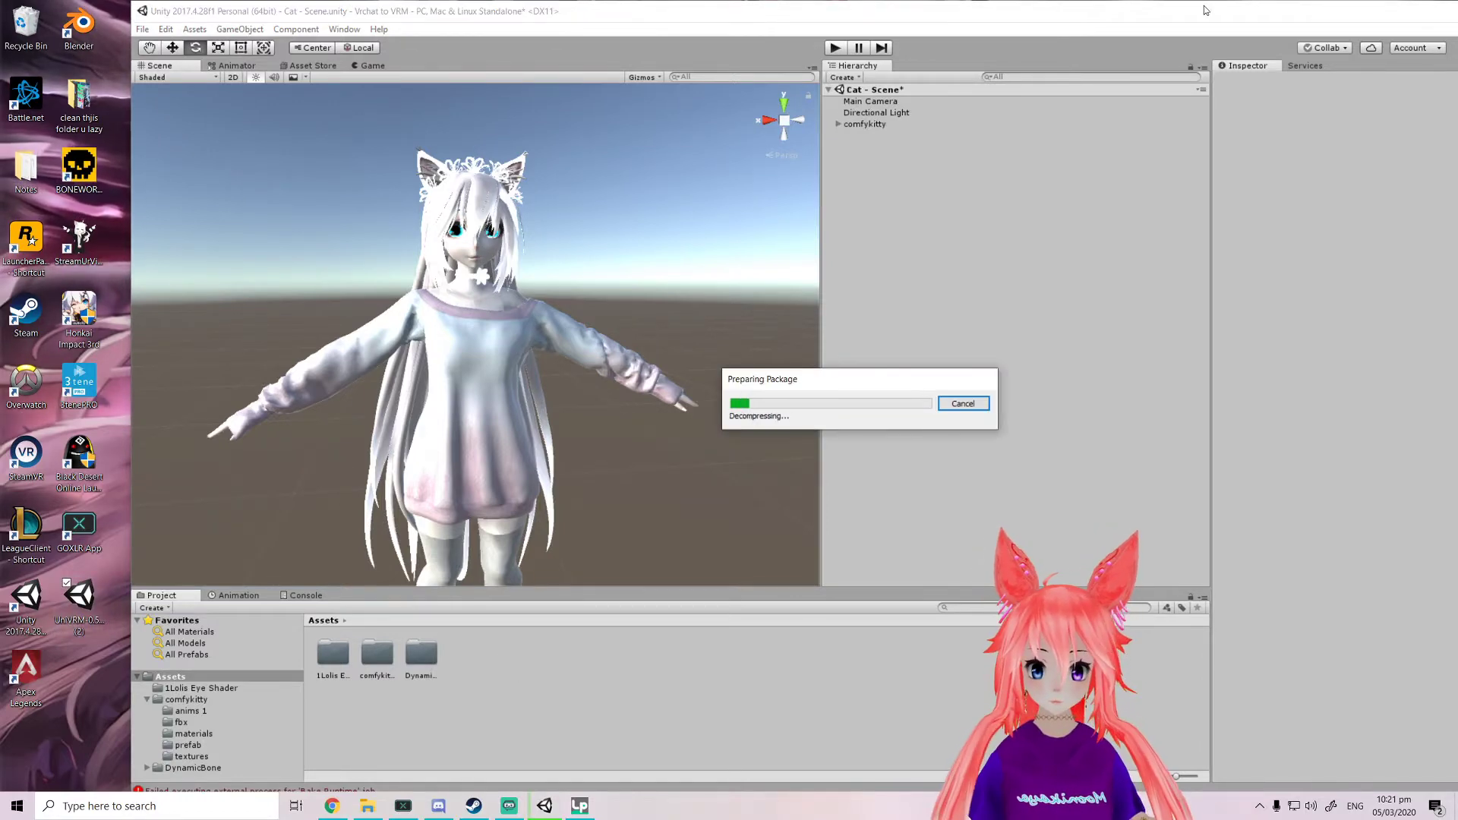
pyautogui.doubleClick(1036, 7)
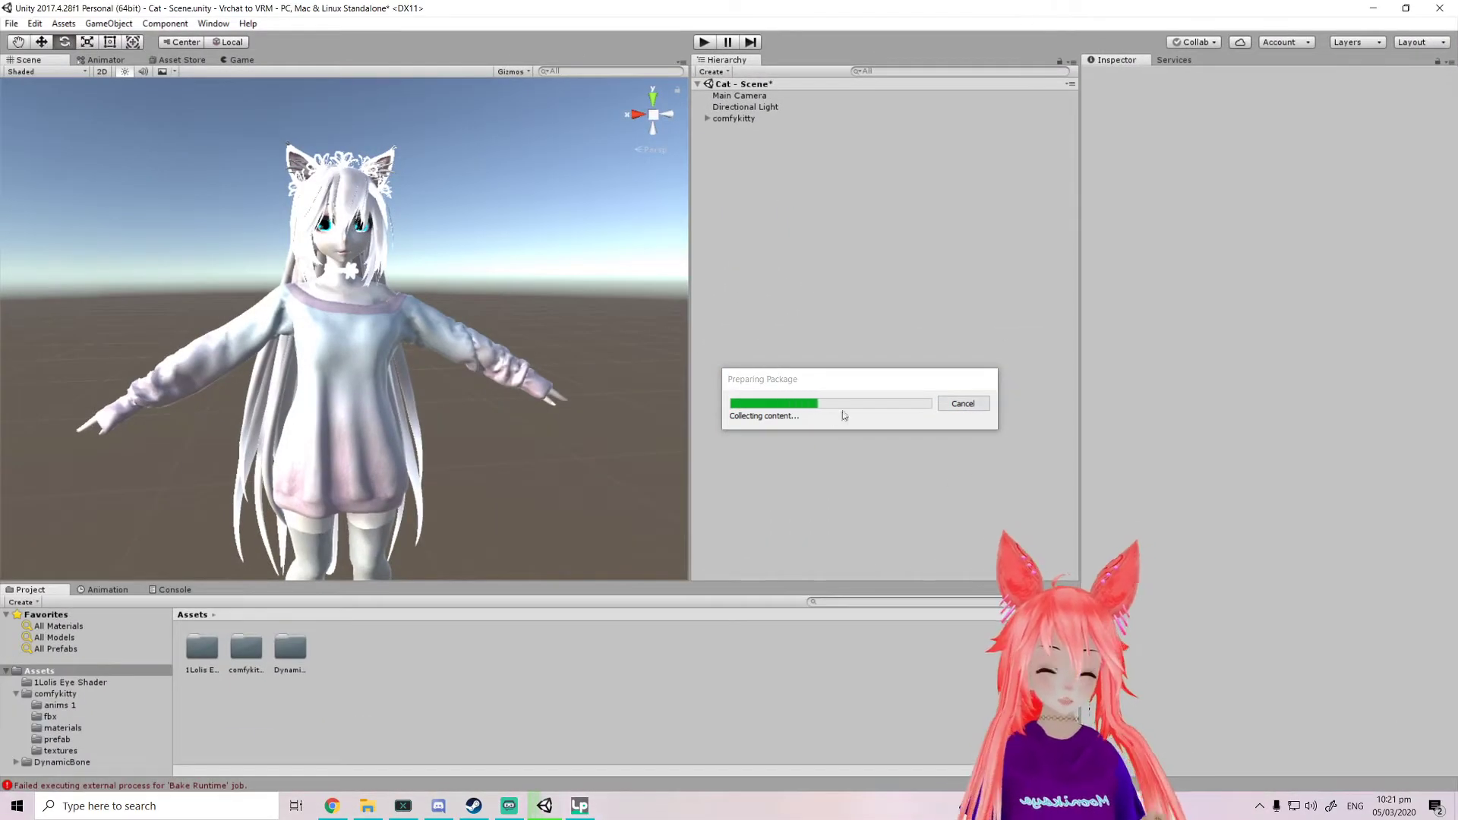
pyautogui.click(333, 349)
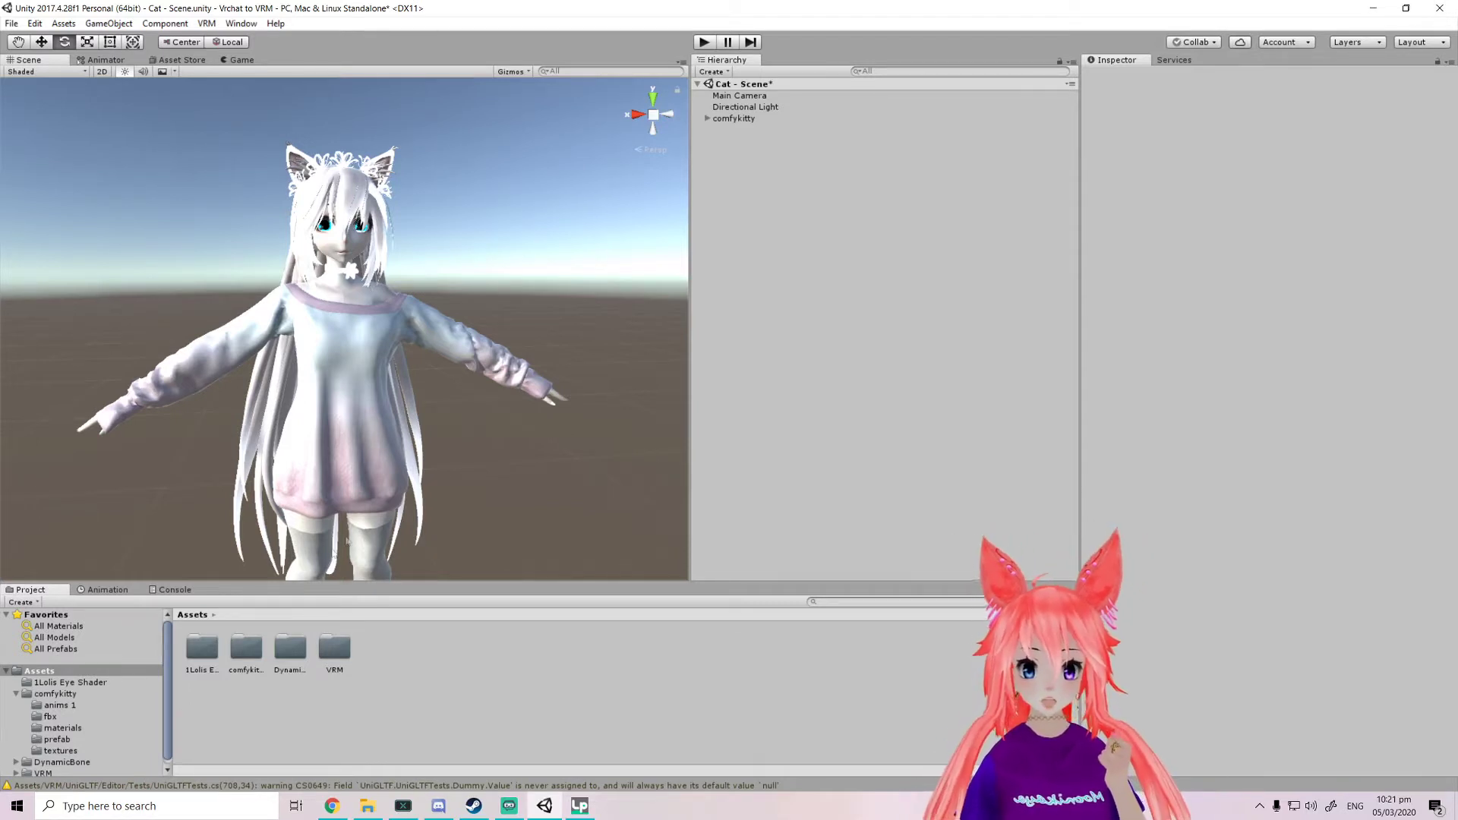
pyautogui.click(247, 650)
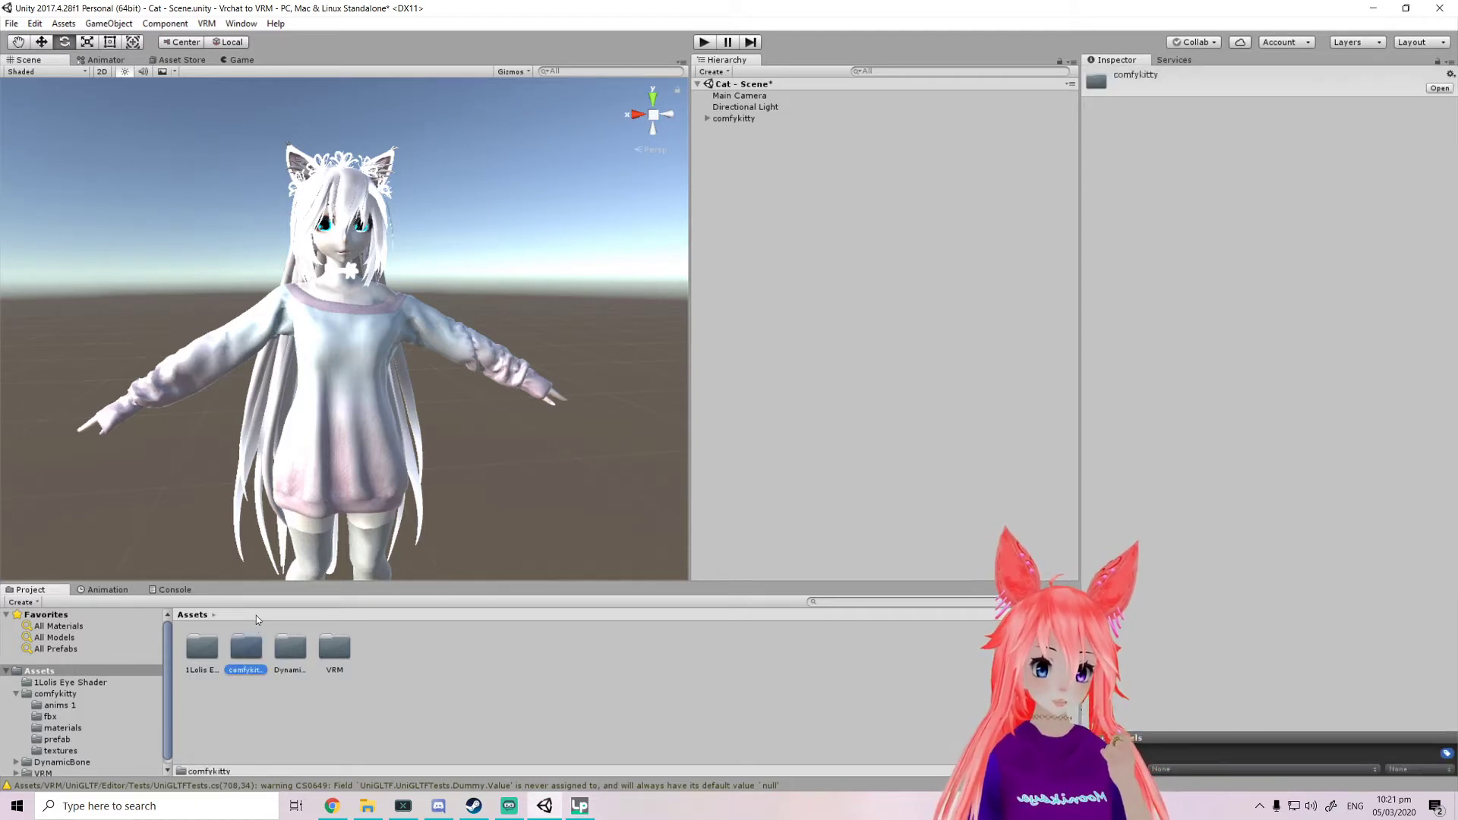
# In comfykitty > materials, select body through slippers except fabric, and bring up the shader list
pyautogui.doubleClick(252, 650)
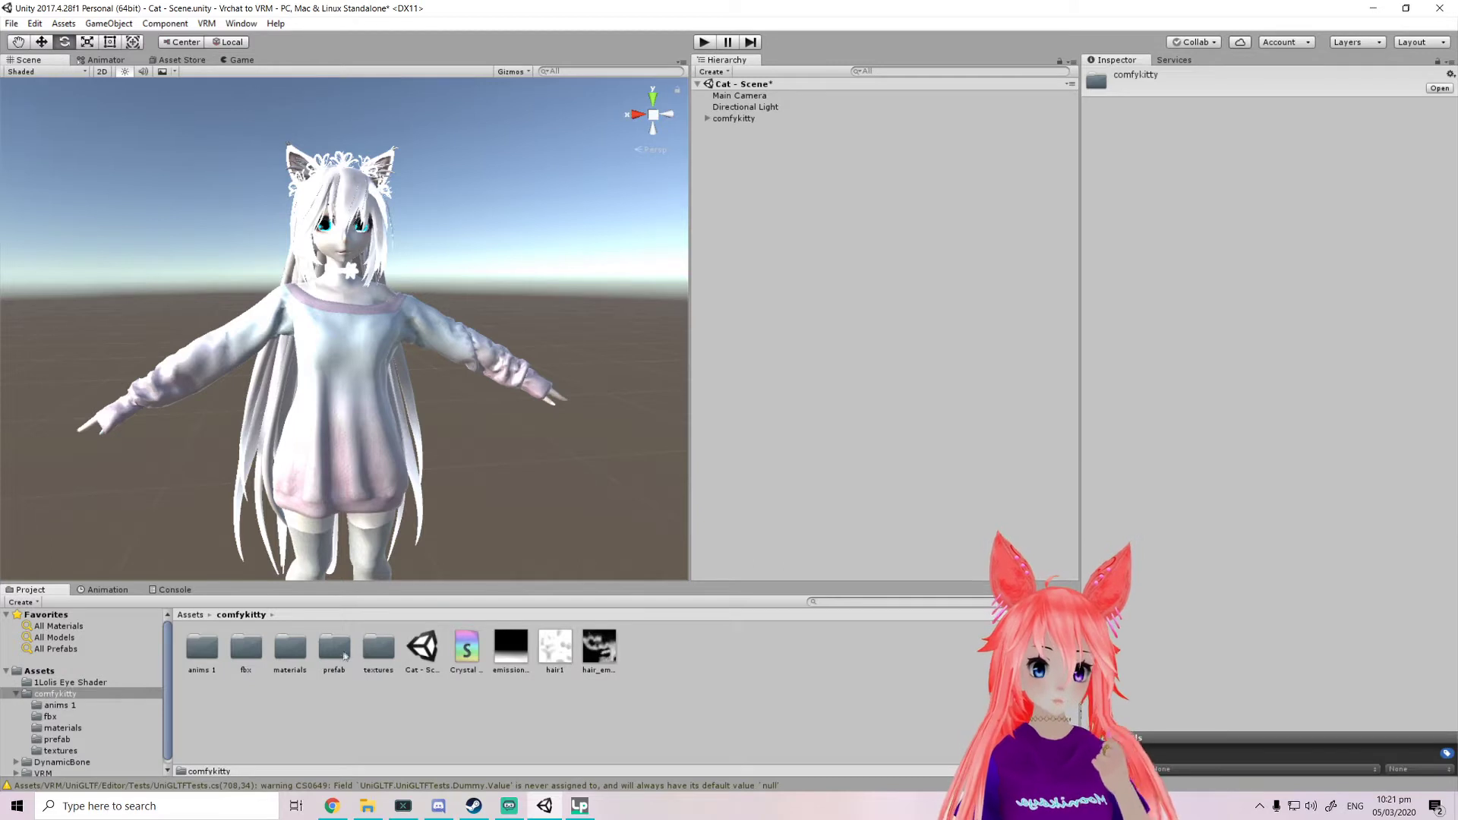
pyautogui.doubleClick(294, 652)
pyautogui.click(215, 650)
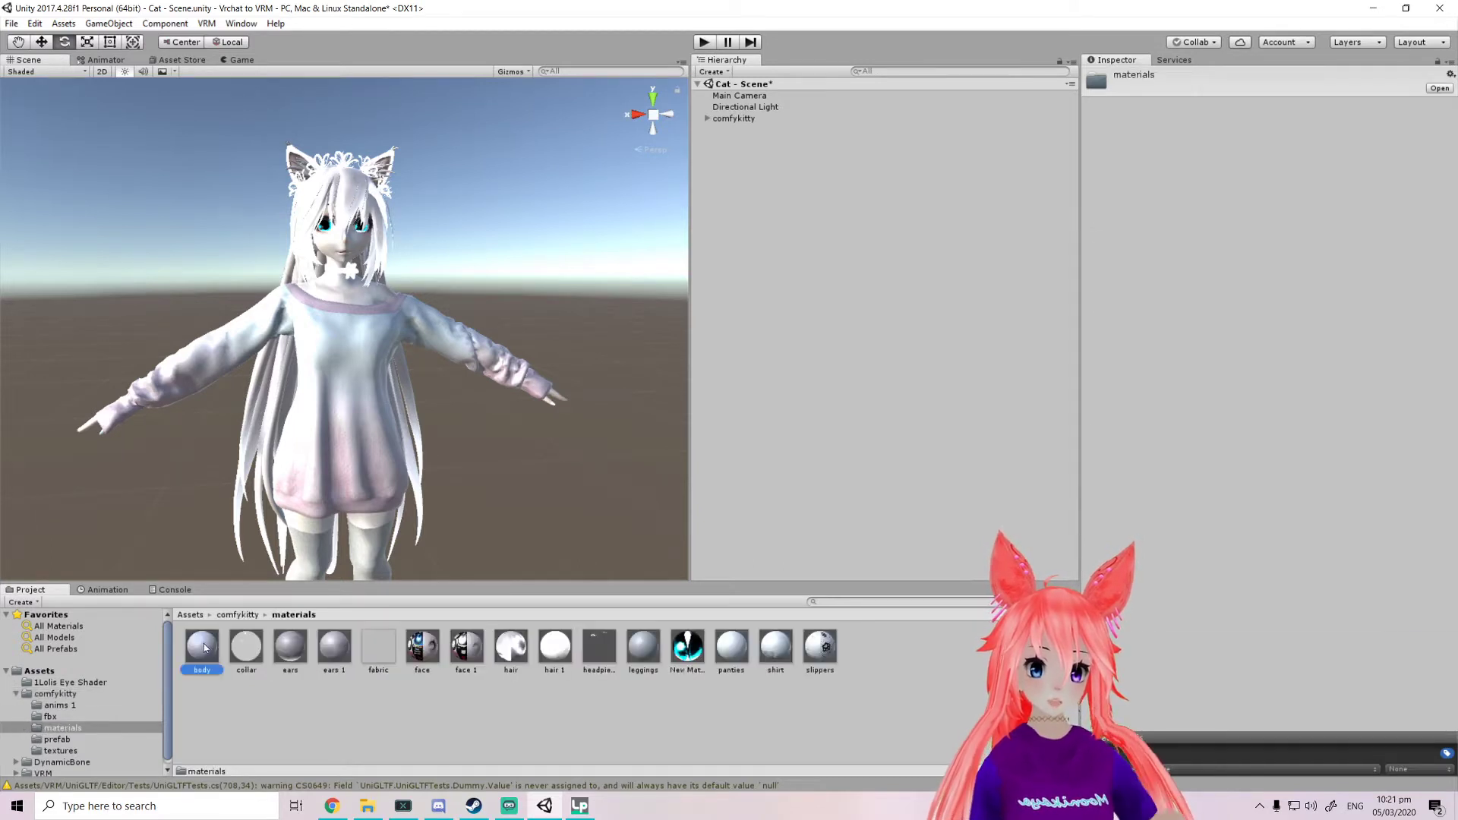
pyautogui.click(828, 653)
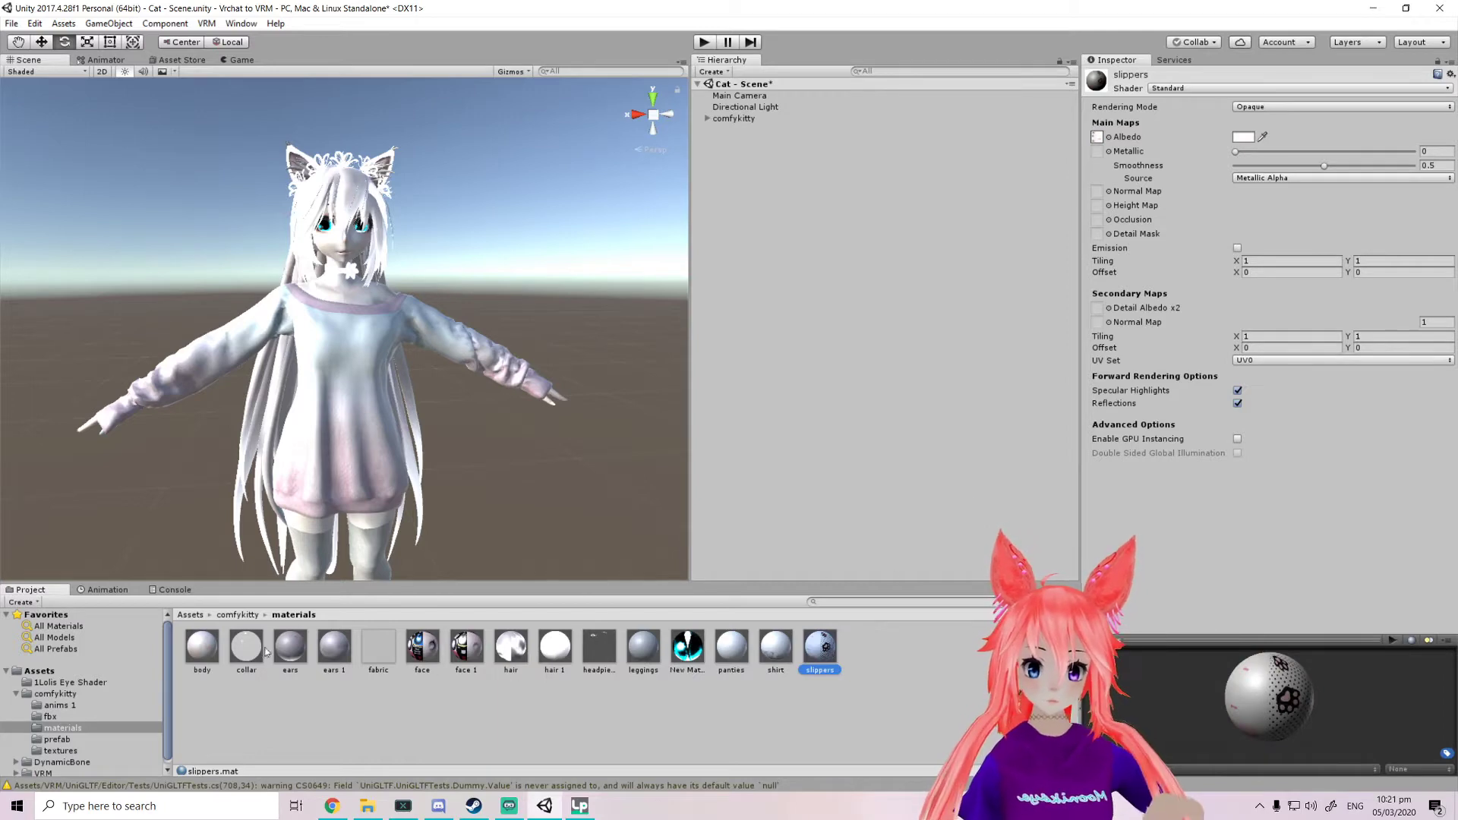
pyautogui.click(212, 648)
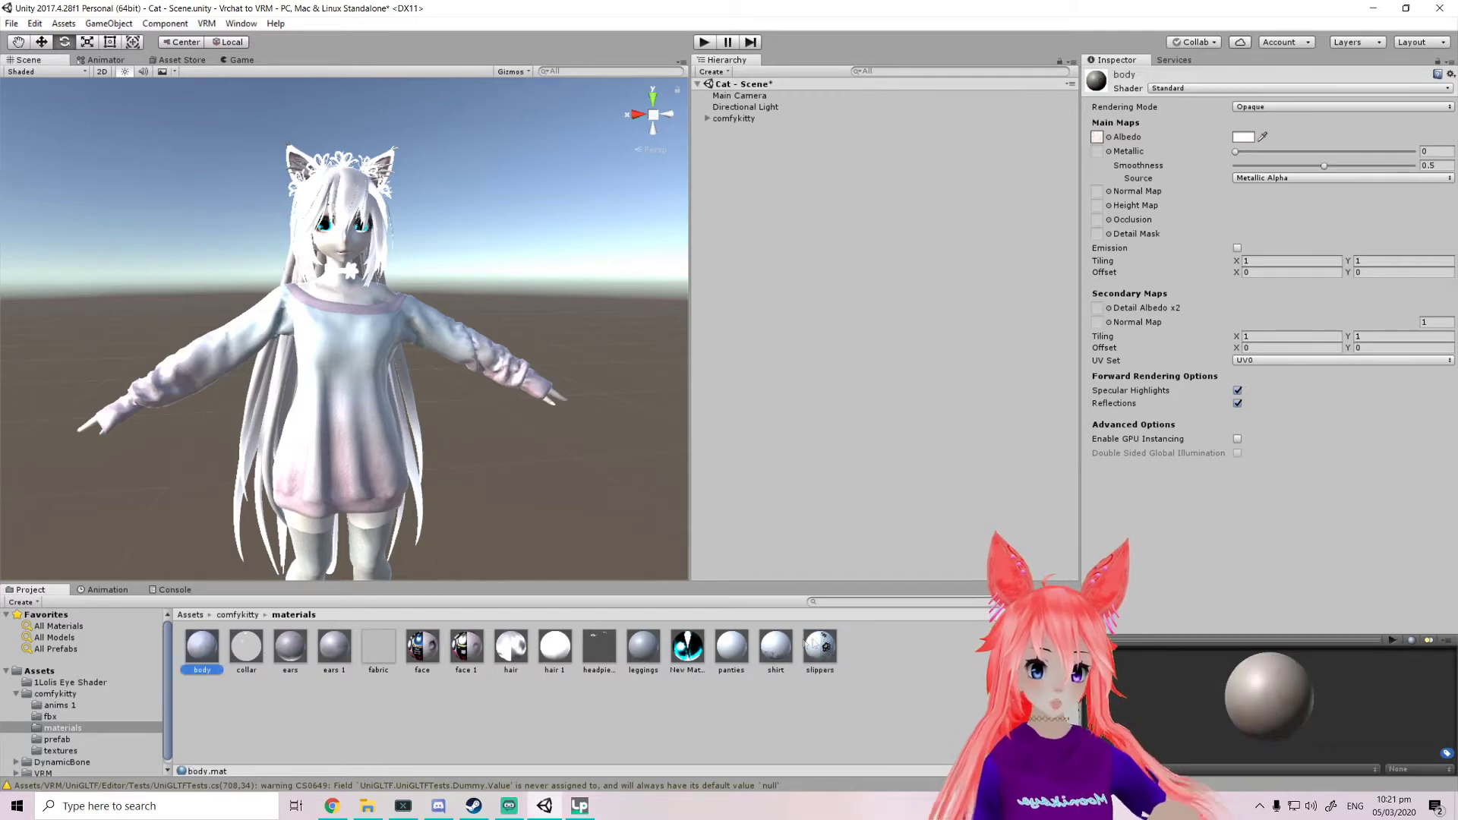
pyautogui.keyDown('shift'); pyautogui.click(824, 653); pyautogui.keyUp('shift')
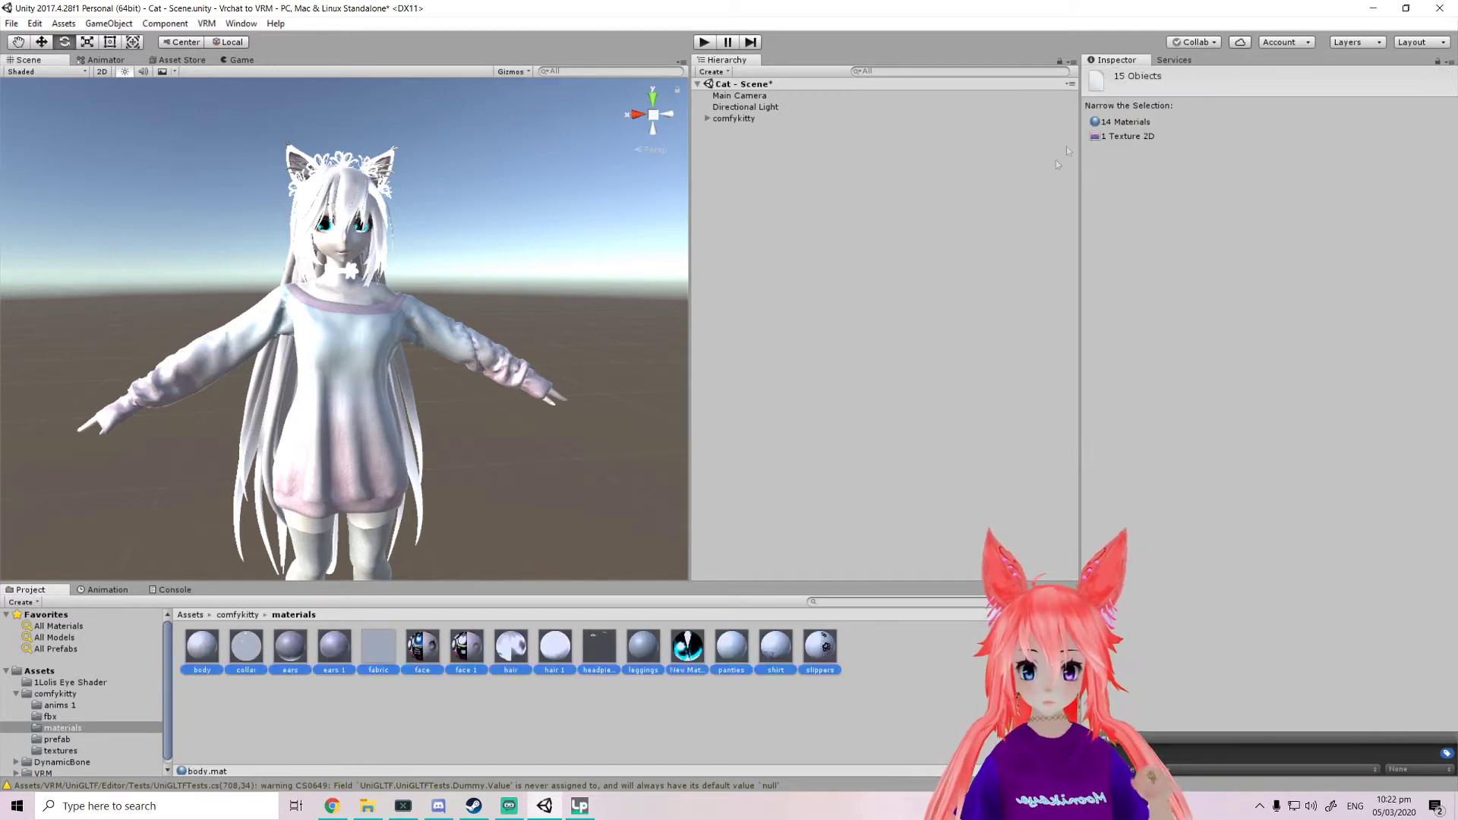
pyautogui.keyDown('ctrl'); pyautogui.click(378, 650); pyautogui.keyUp('ctrl')
pyautogui.click(1154, 90)
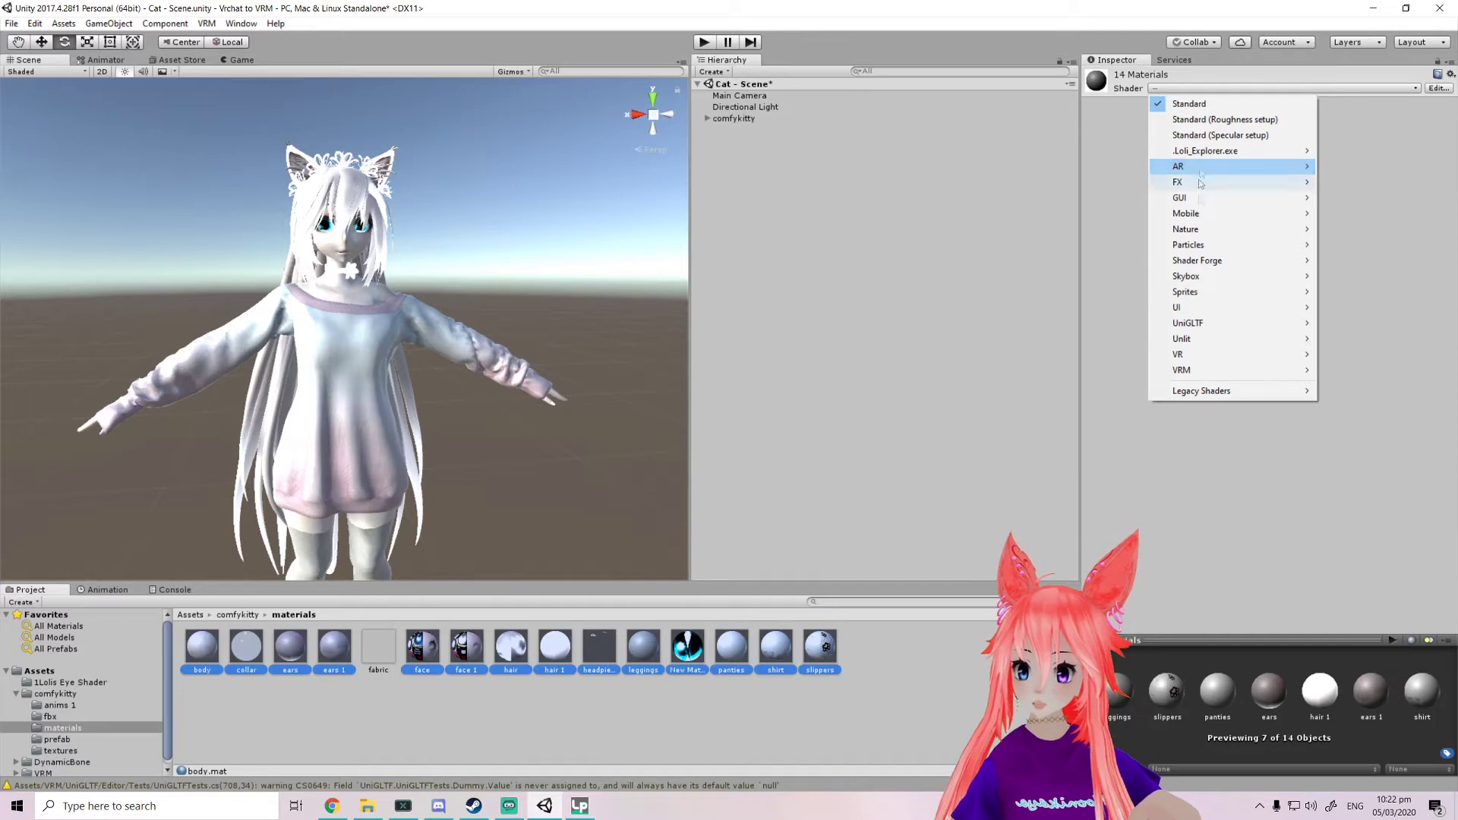
pyautogui.moveTo(1209, 371)
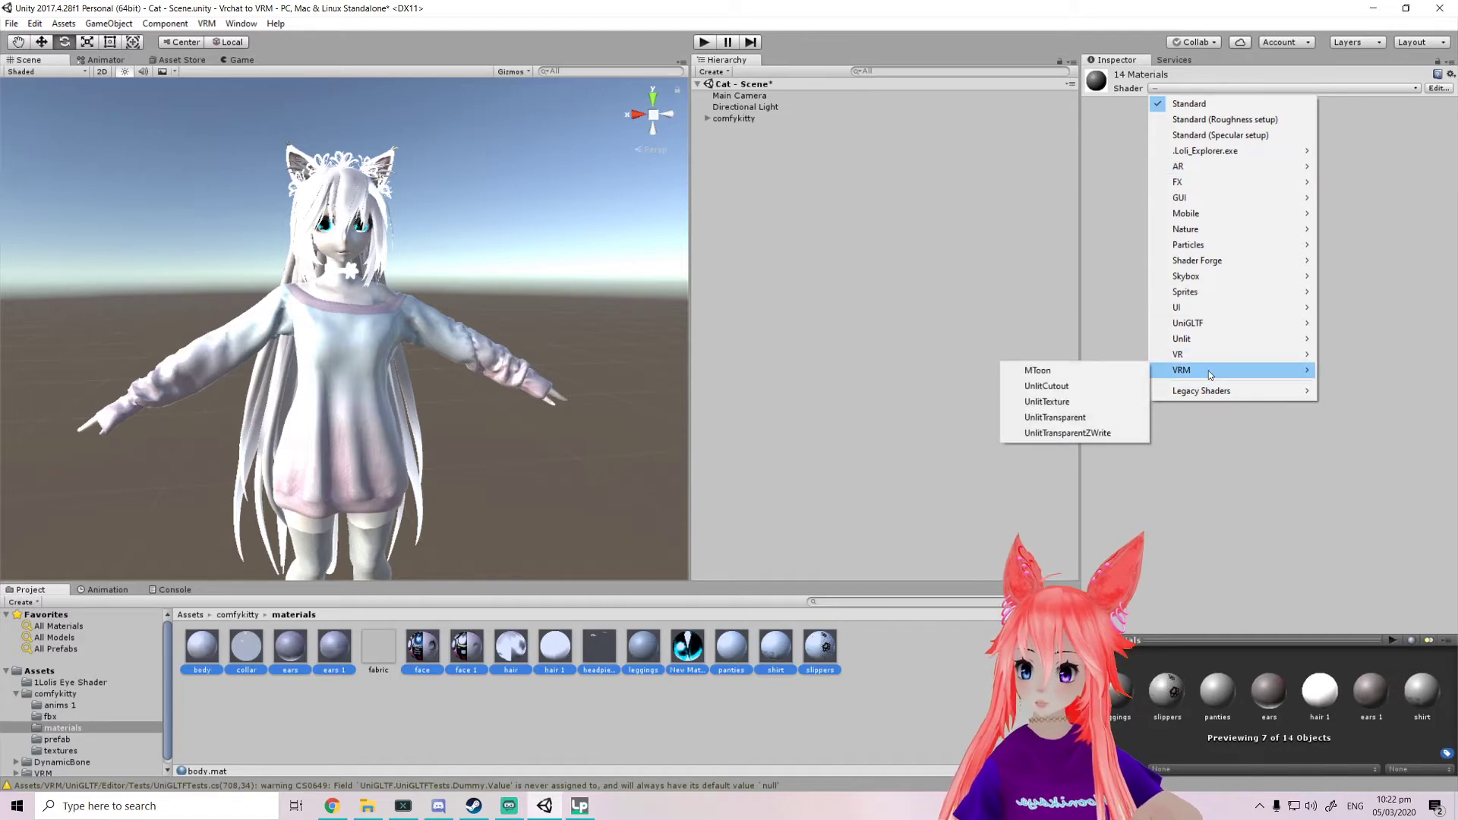
# Apply the VRM/MToon shader to the 14 selected materials and inspect the avatar's legs and feet
pyautogui.click(1051, 373)
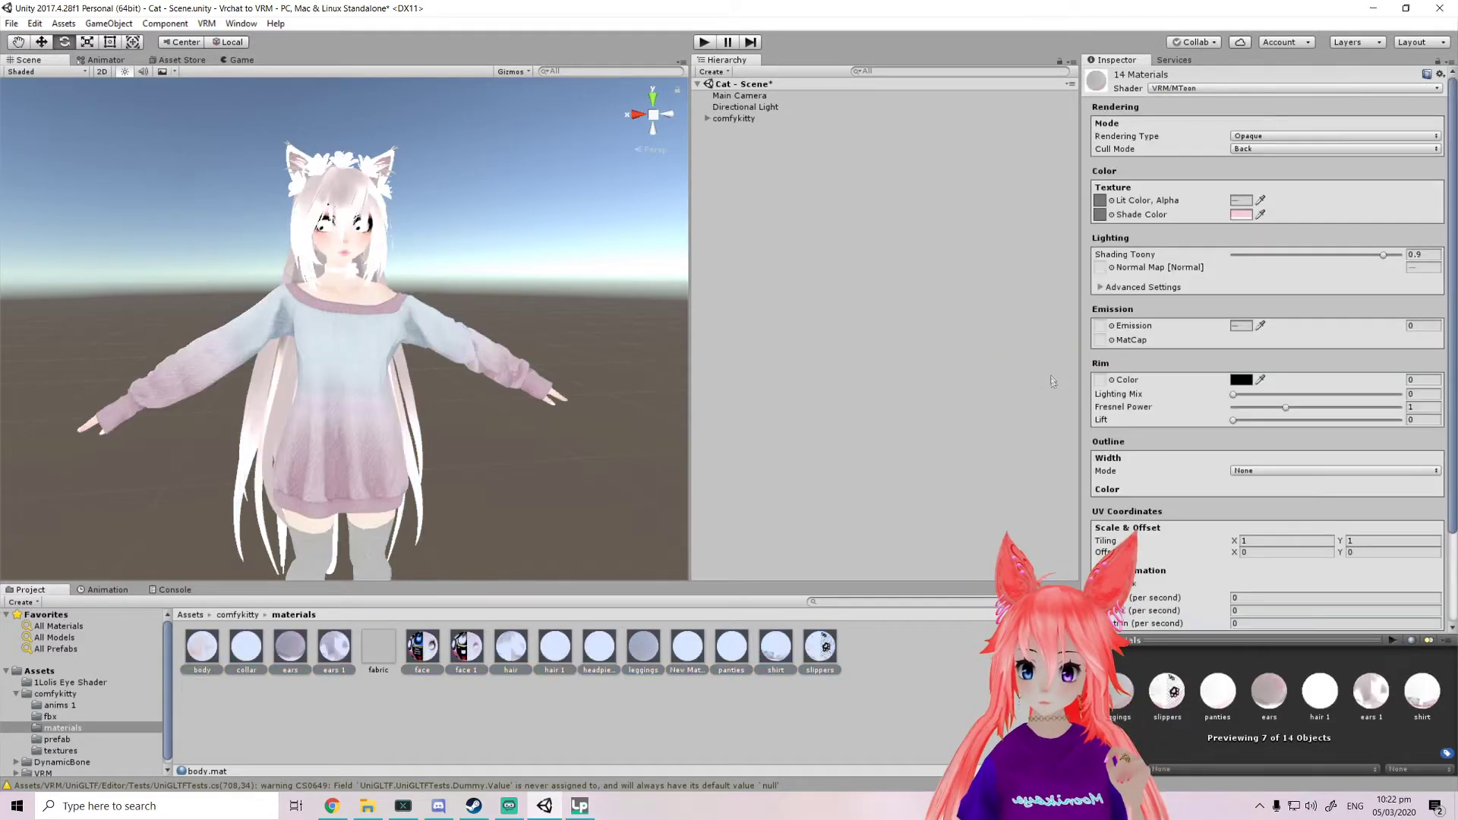
pyautogui.scroll(10, 523, 319)
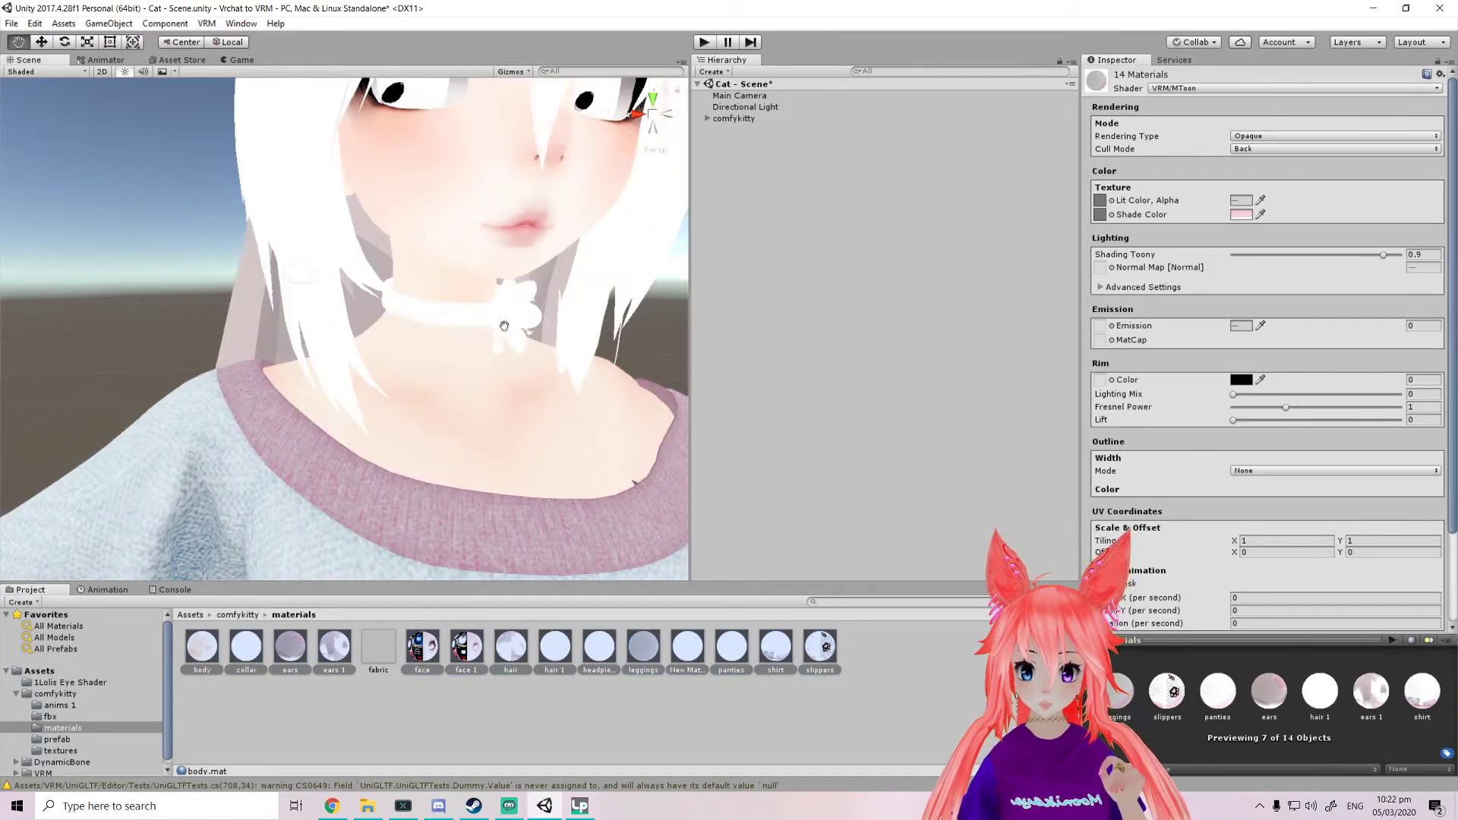
pyautogui.scroll(-10, 486, 372)
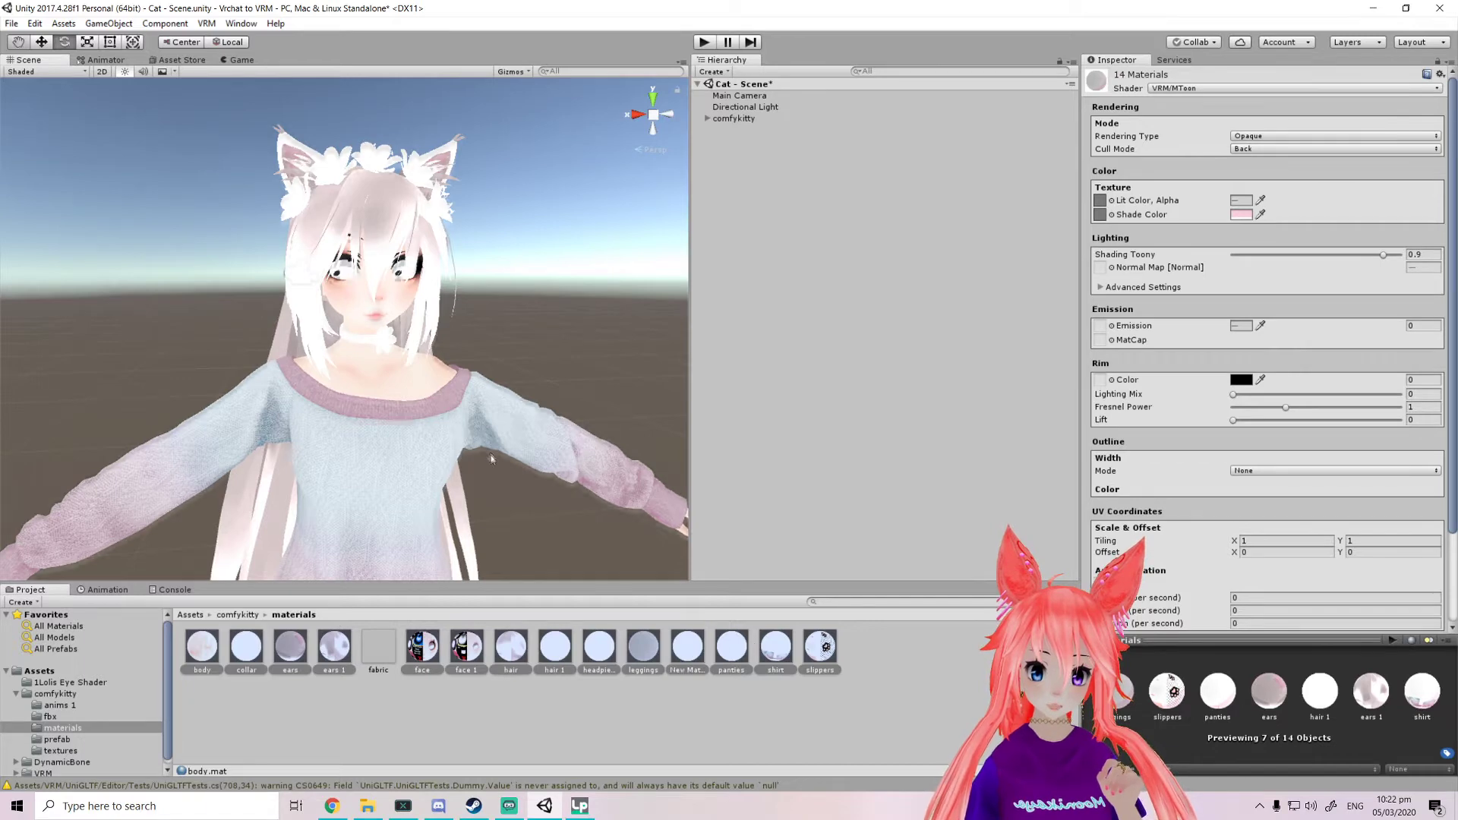
pyautogui.moveTo(486, 547)
pyautogui.mouseDown(button='middle')
pyautogui.moveTo(499, 377)
pyautogui.moveTo(504, 436)
pyautogui.moveTo(468, 531)
pyautogui.mouseUp(button='middle')
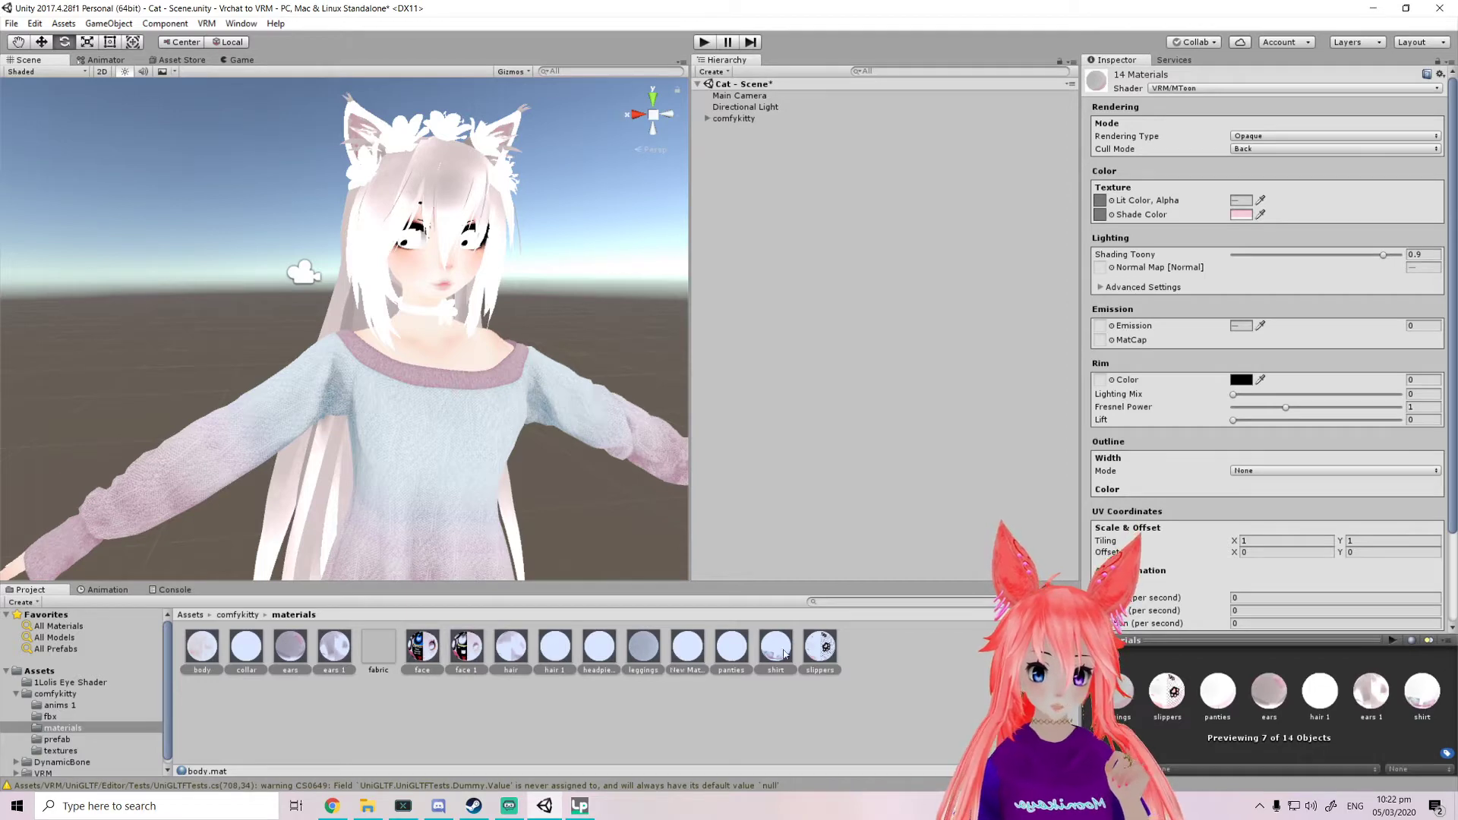
# Select only the face material and bring up its Rendering Type choices
pyautogui.click(756, 646)
pyautogui.click(702, 646)
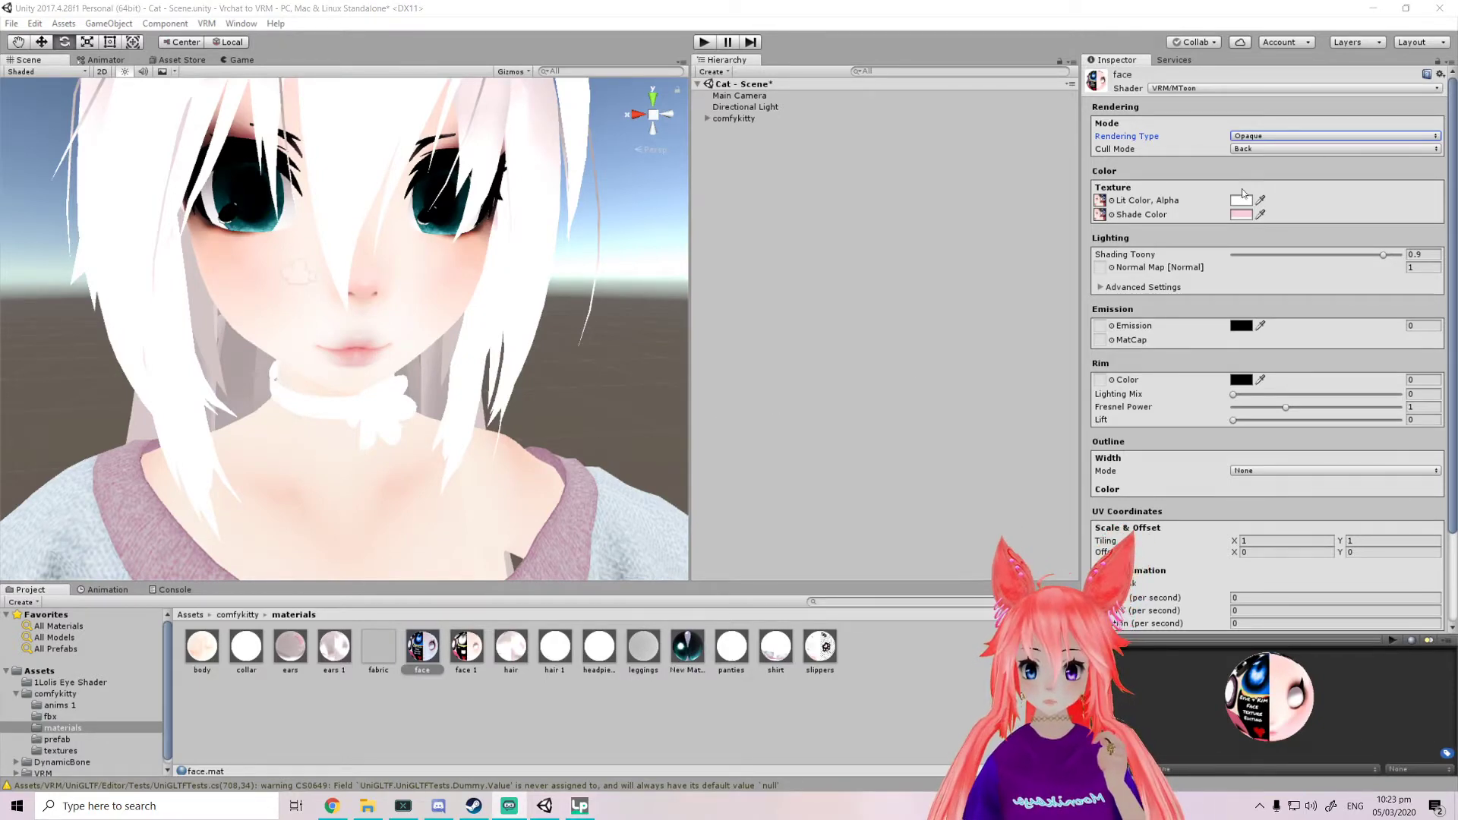
pyautogui.click(1234, 136)
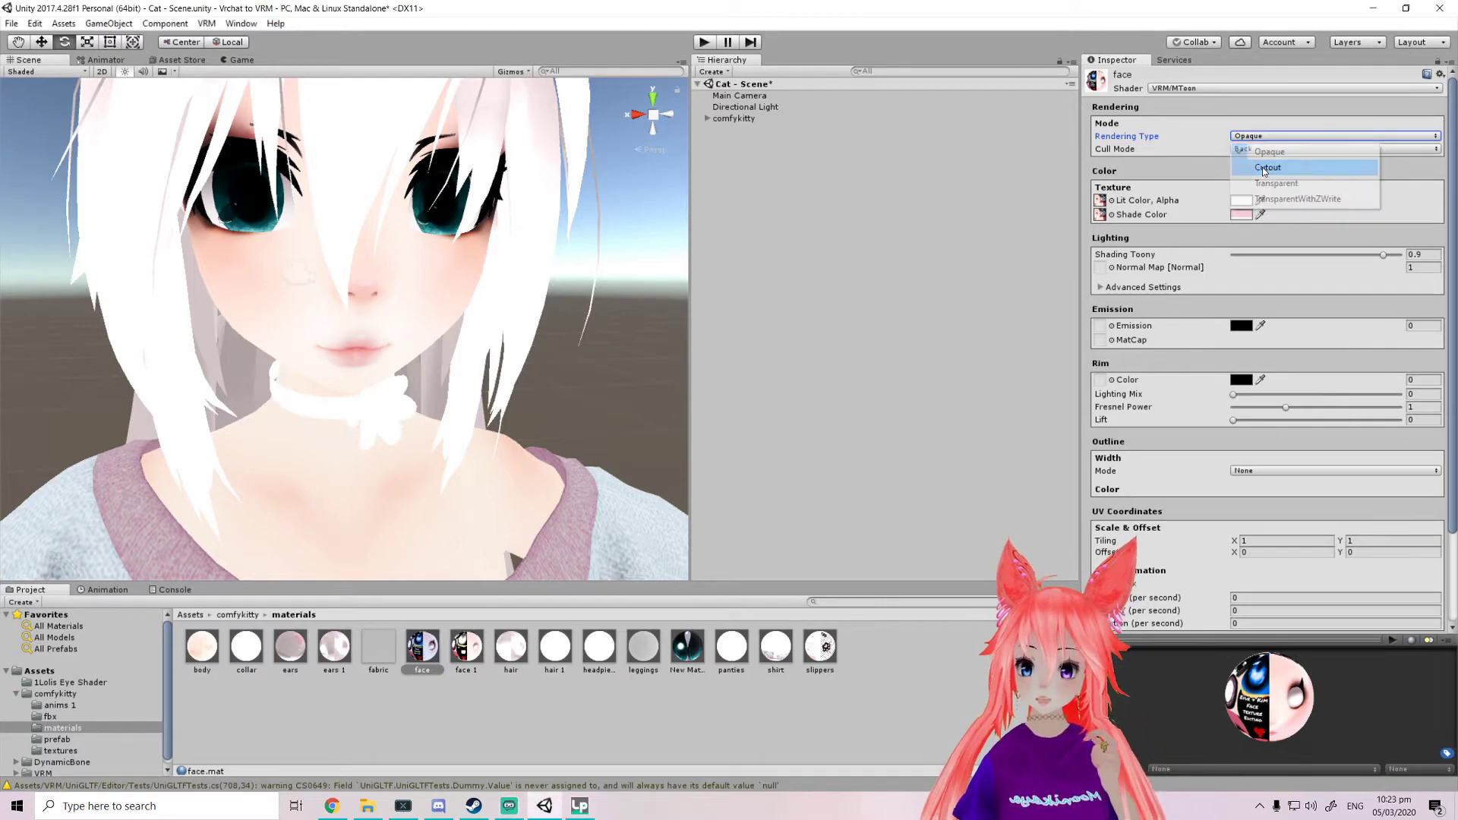
# Set the face material's Rendering Type to Cutout (alpha cutoff 0.5) and check the avatar in the Scene view
pyautogui.click(1265, 168)
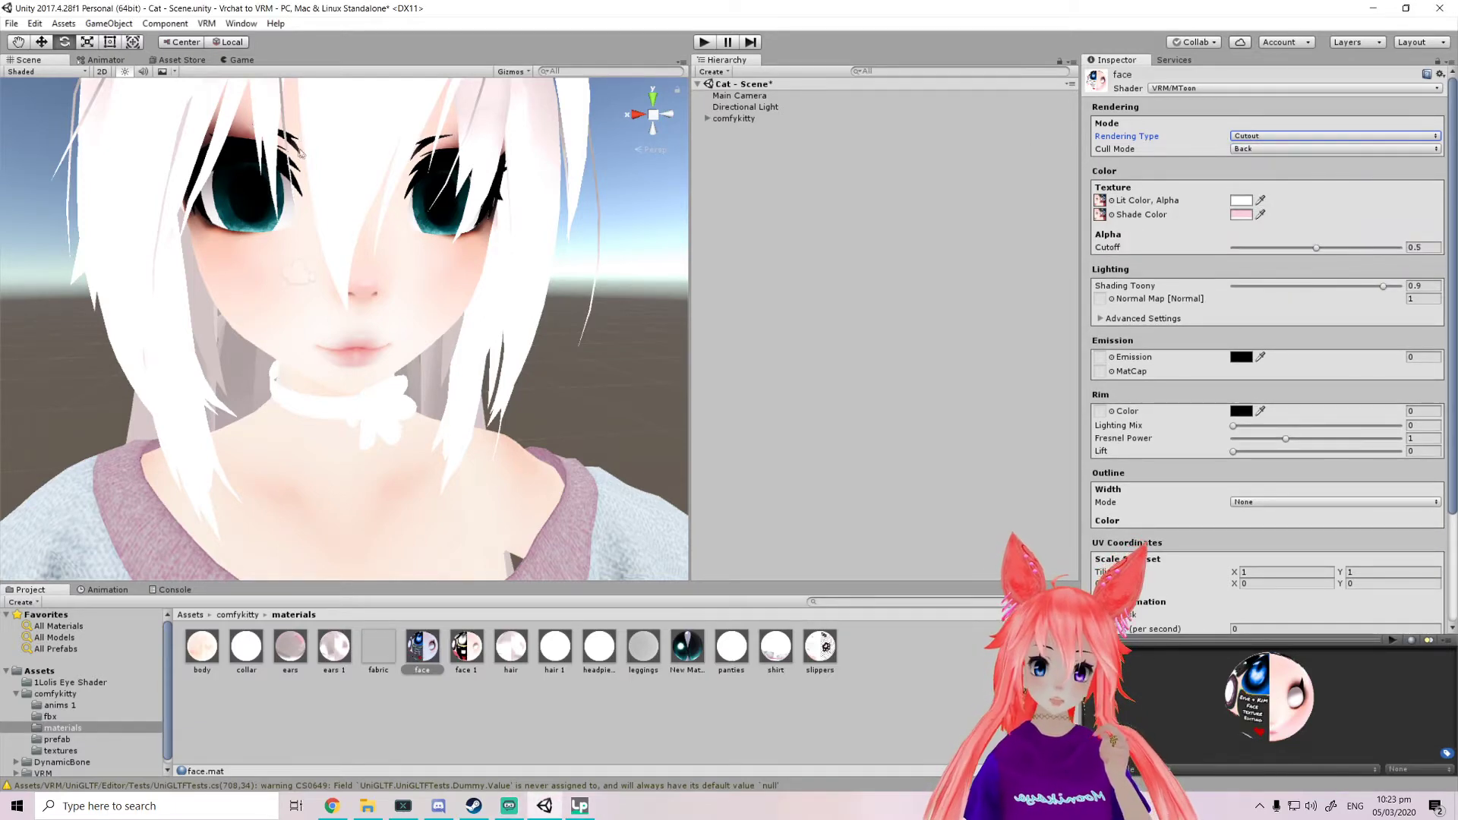
pyautogui.scroll(-5, 397, 375)
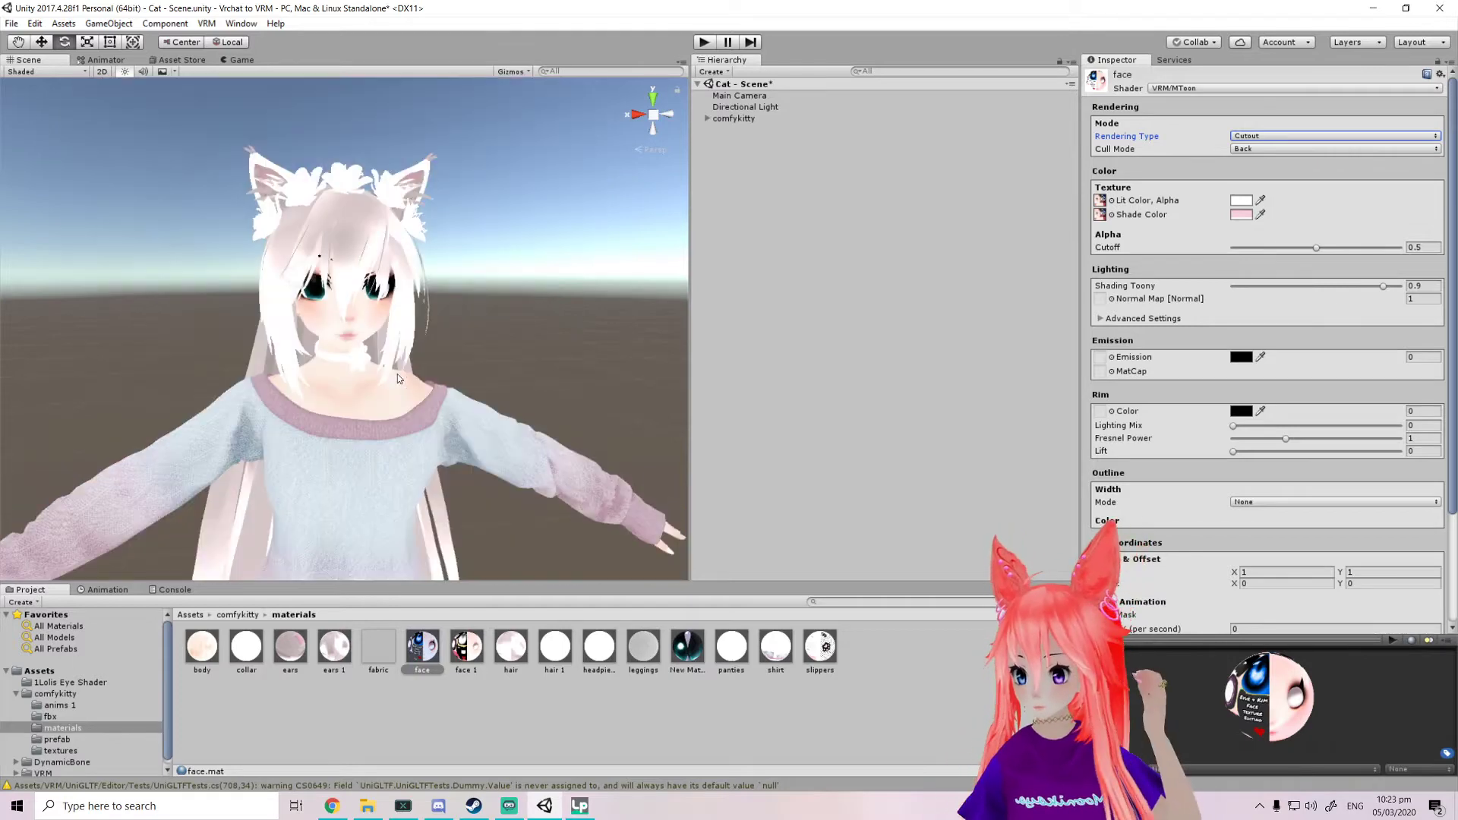
pyautogui.scroll(-5, 398, 377)
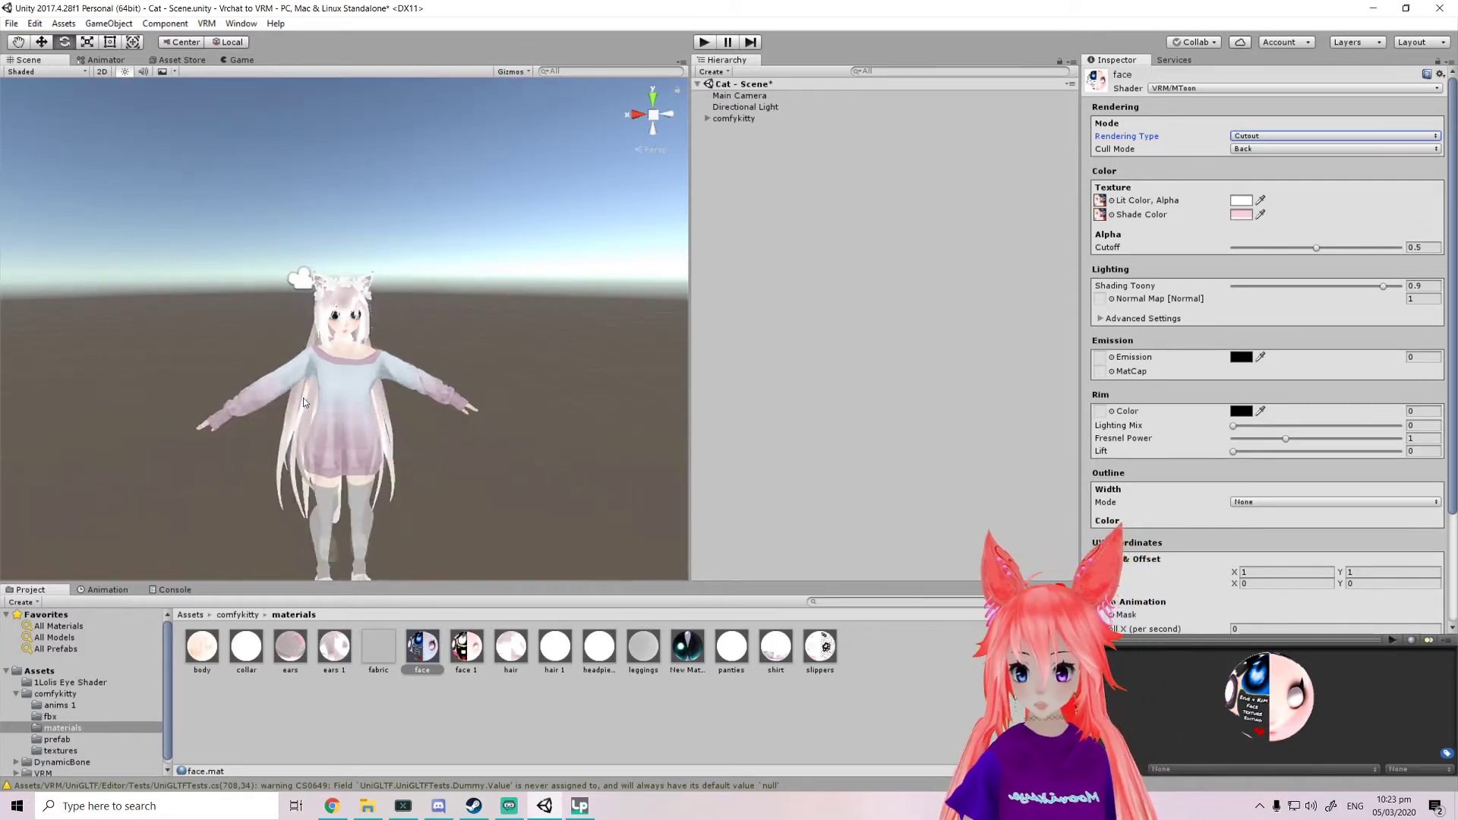
pyautogui.scroll(5, 345, 410)
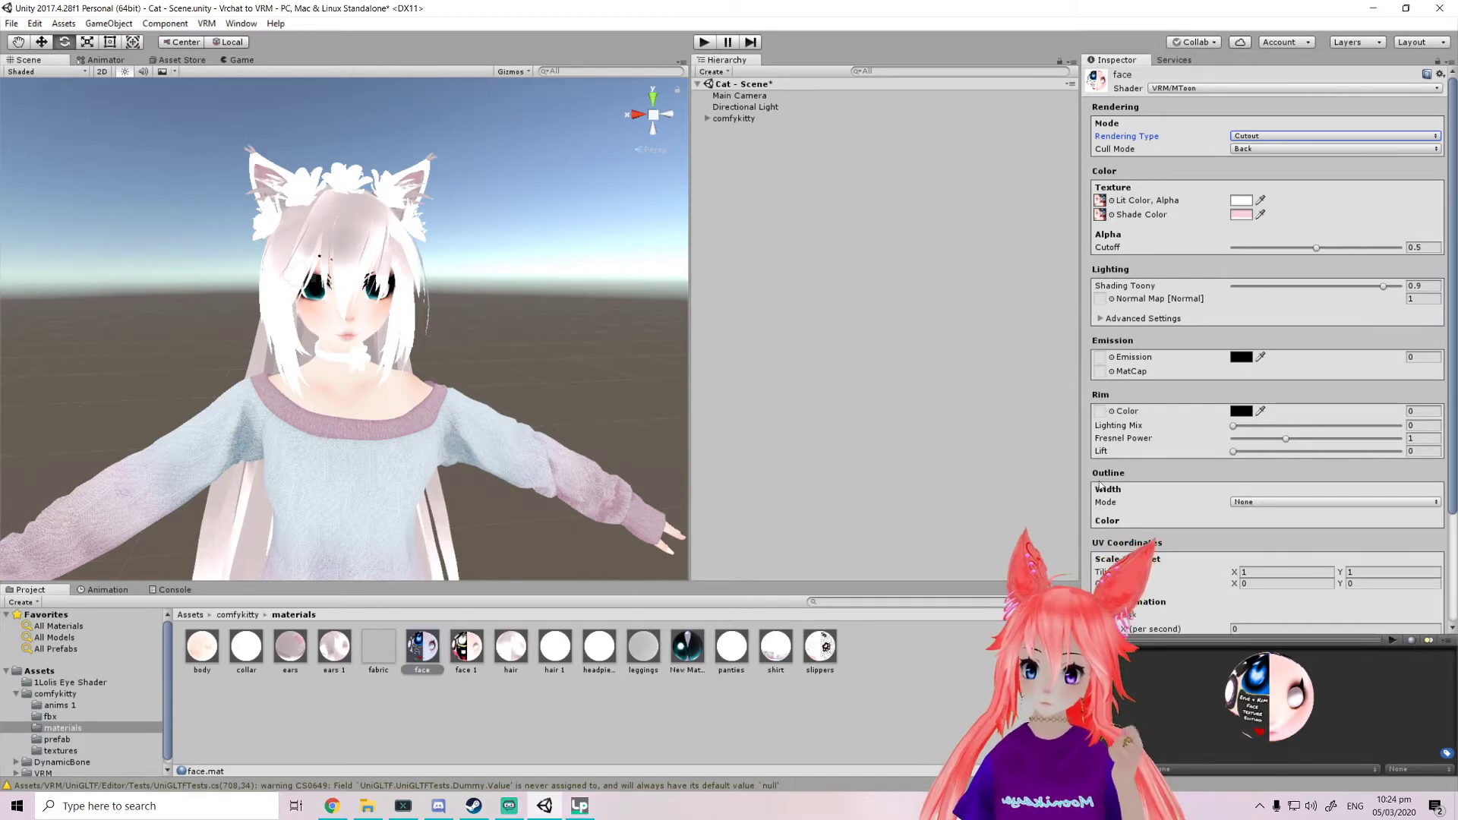
pyautogui.scroll(-3, 1104, 511)
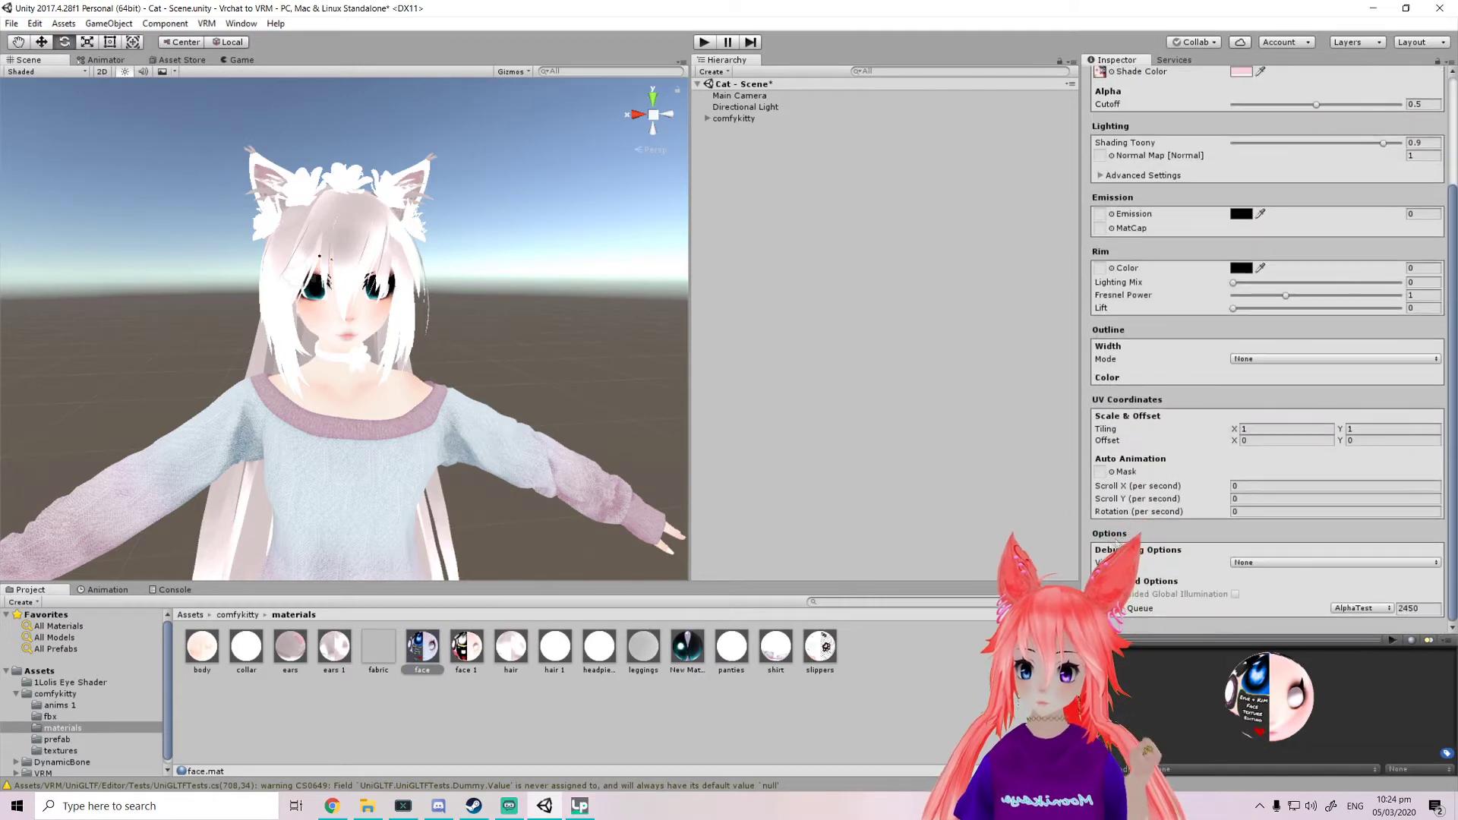
pyautogui.scroll(3, 1159, 530)
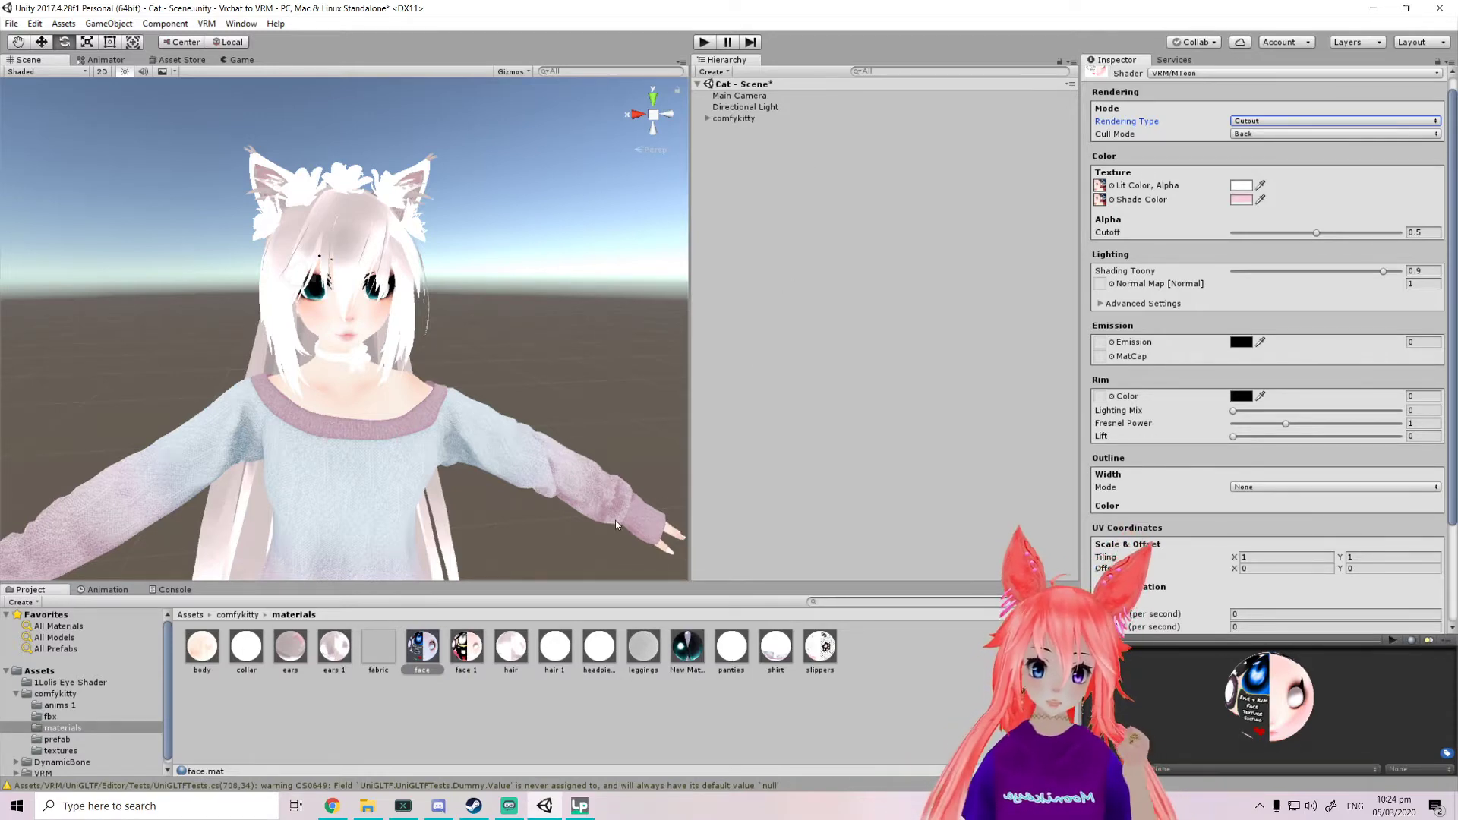
pyautogui.scroll(-5, 615, 521)
pyautogui.scroll(3, 341, 375)
pyautogui.moveTo(340, 375); pyautogui.dragTo(343, 421, button='middle')
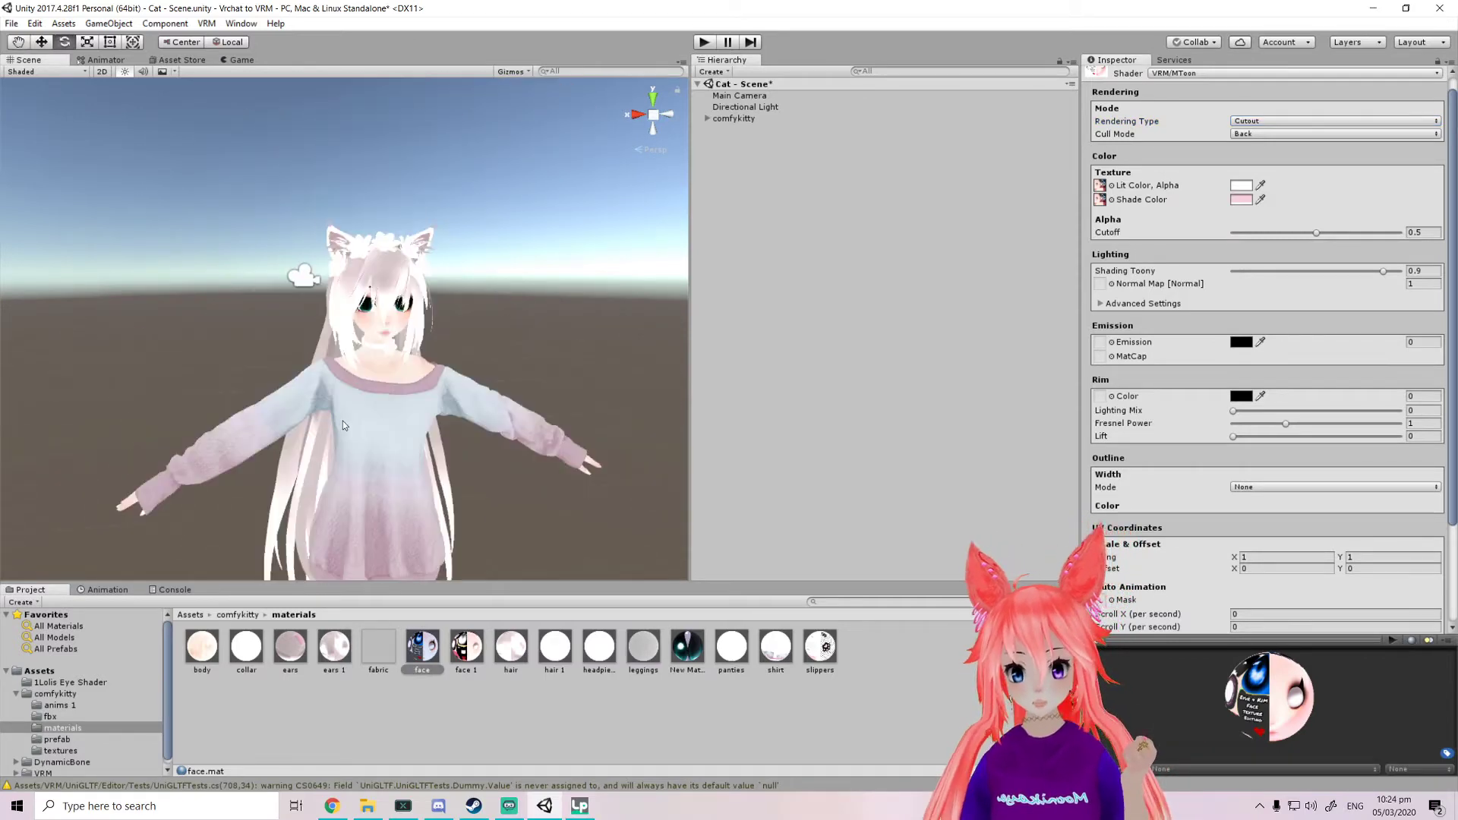
pyautogui.scroll(2, 344, 417)
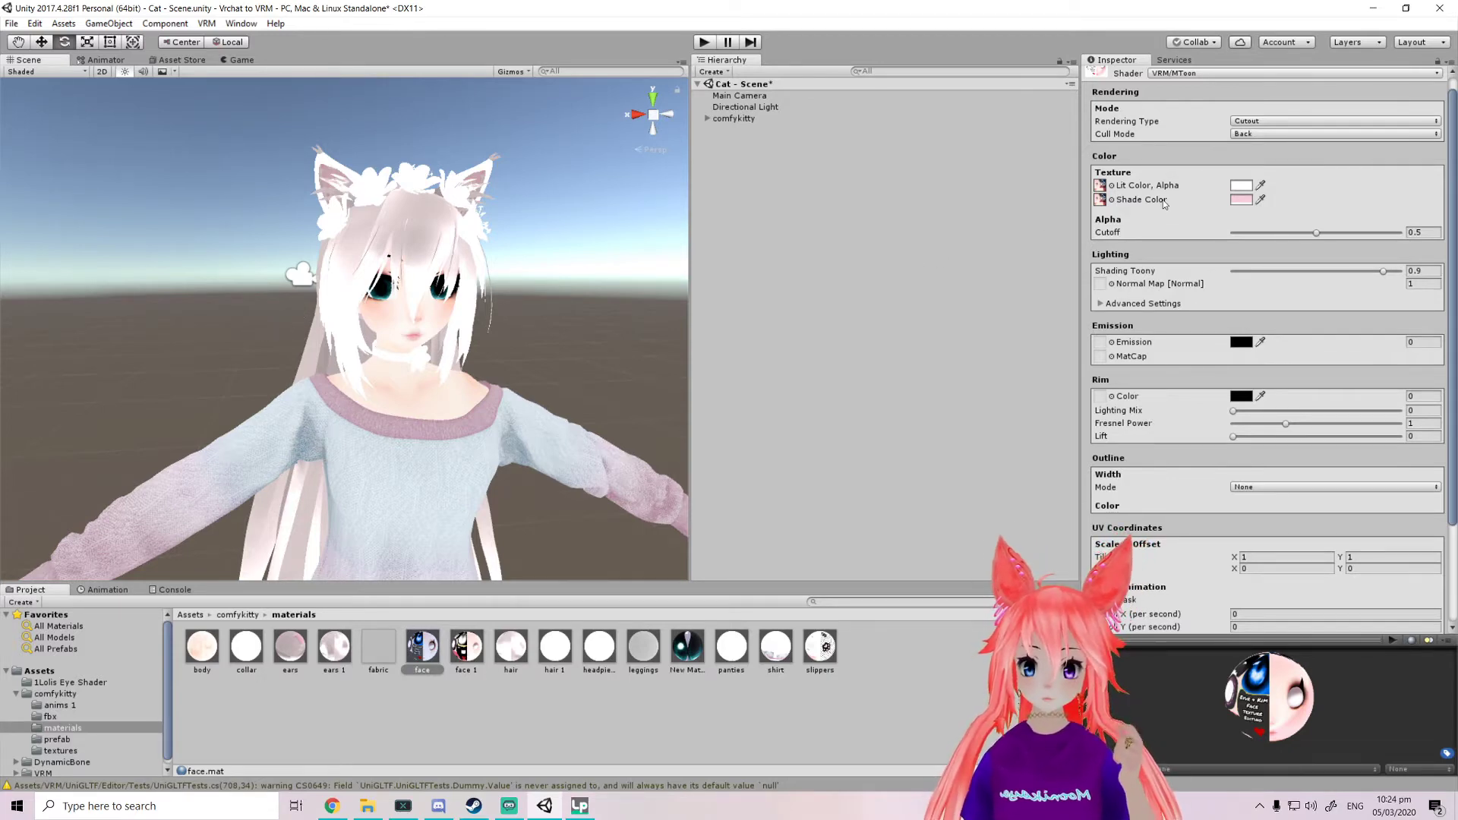
# Select comfykitty in the Hierarchy and start the VRM > UniVRM-0.55.0 humanoid export
pyautogui.click(740, 118)
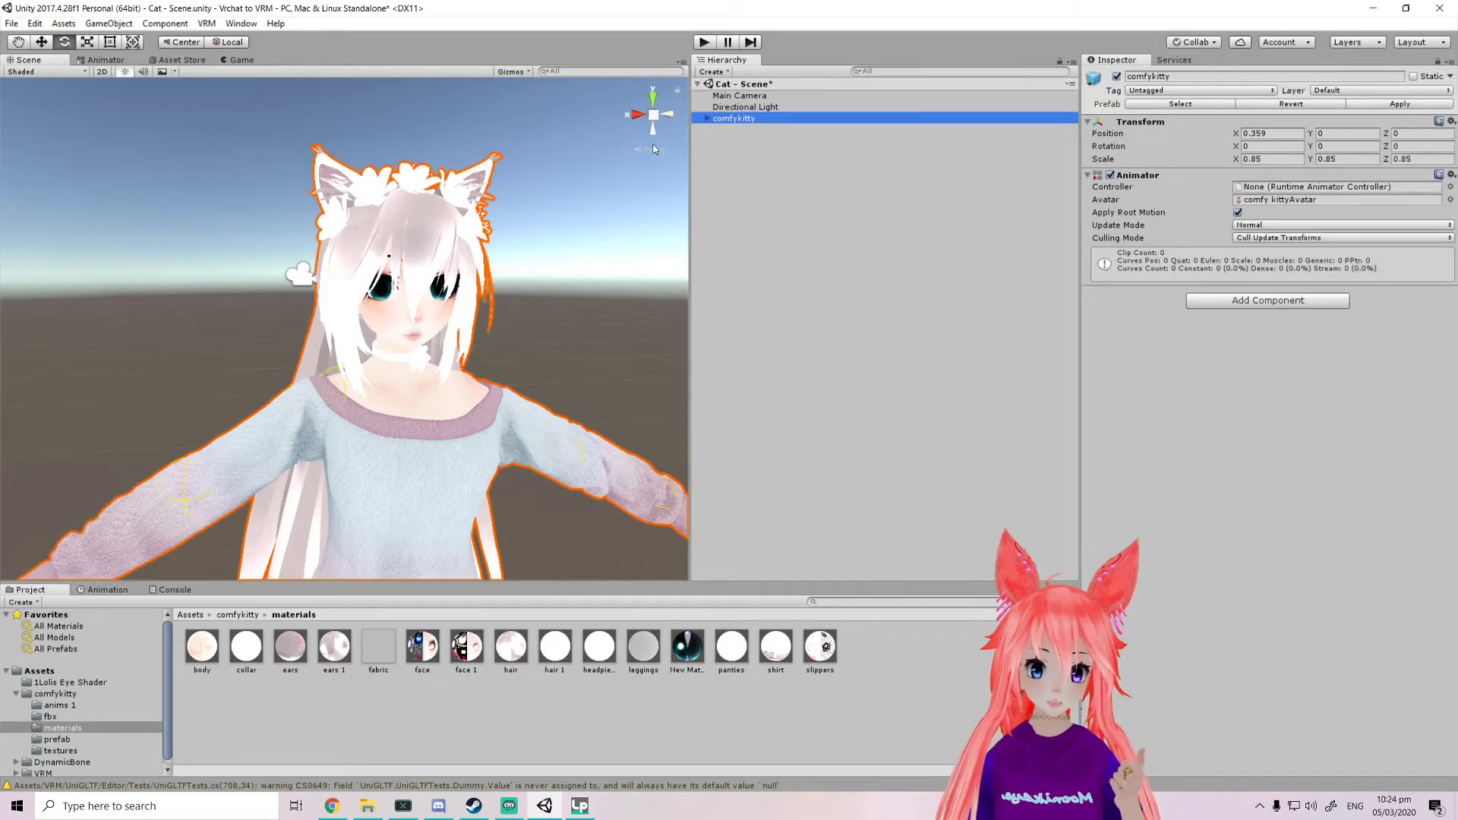
pyautogui.click(248, 616)
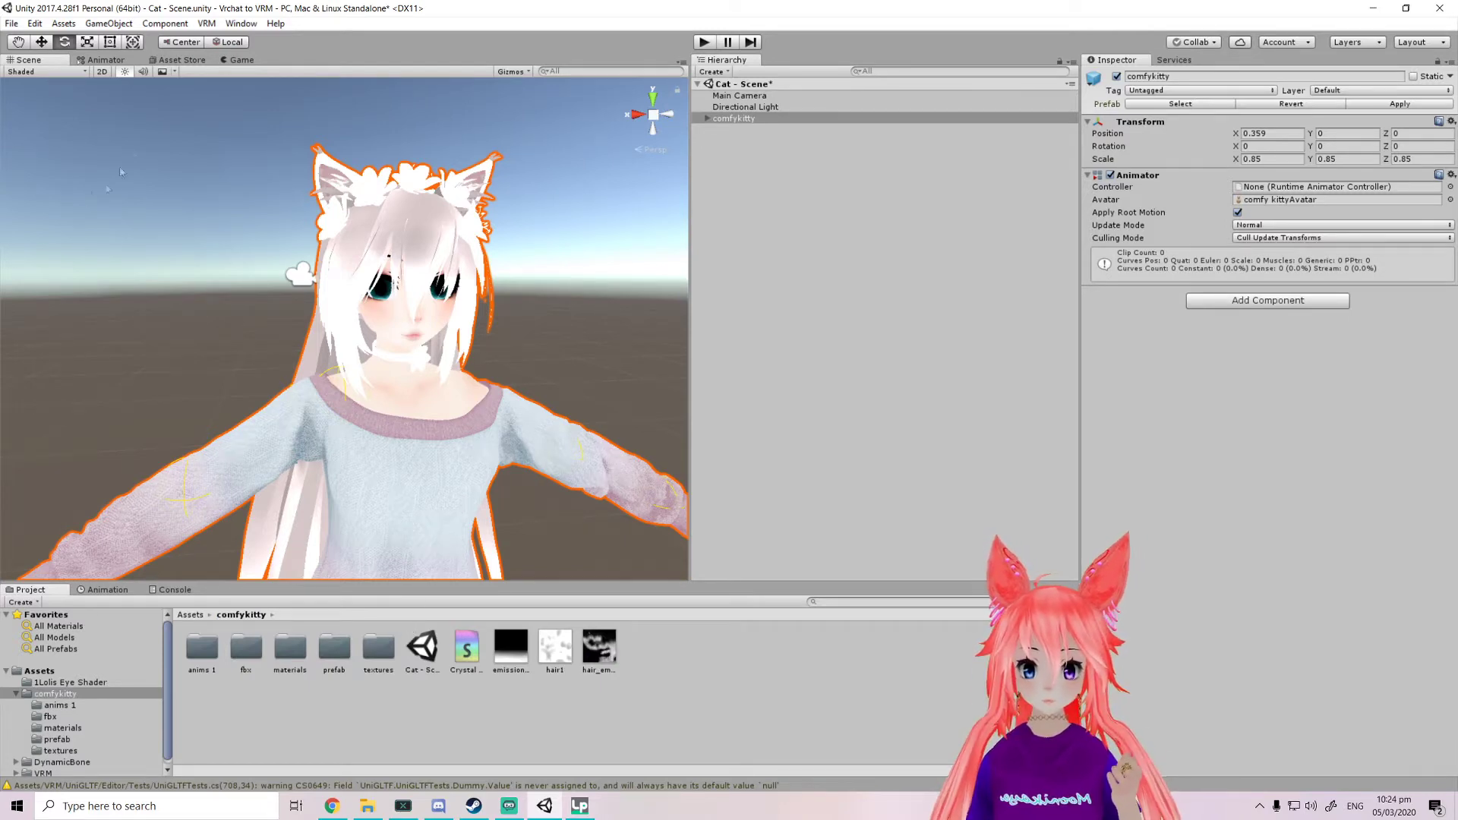
pyautogui.click(207, 23)
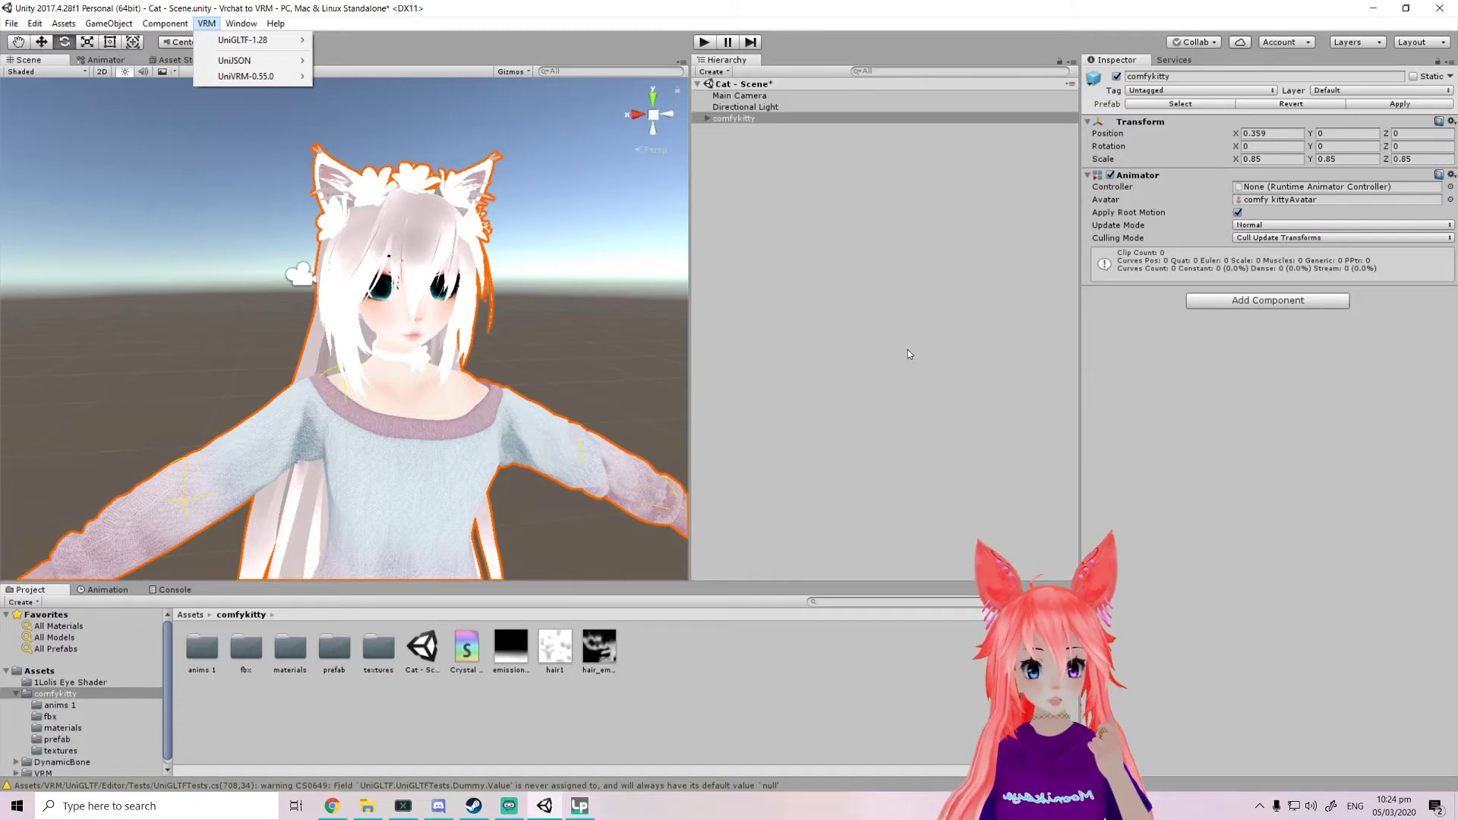
pyautogui.moveTo(257, 65)
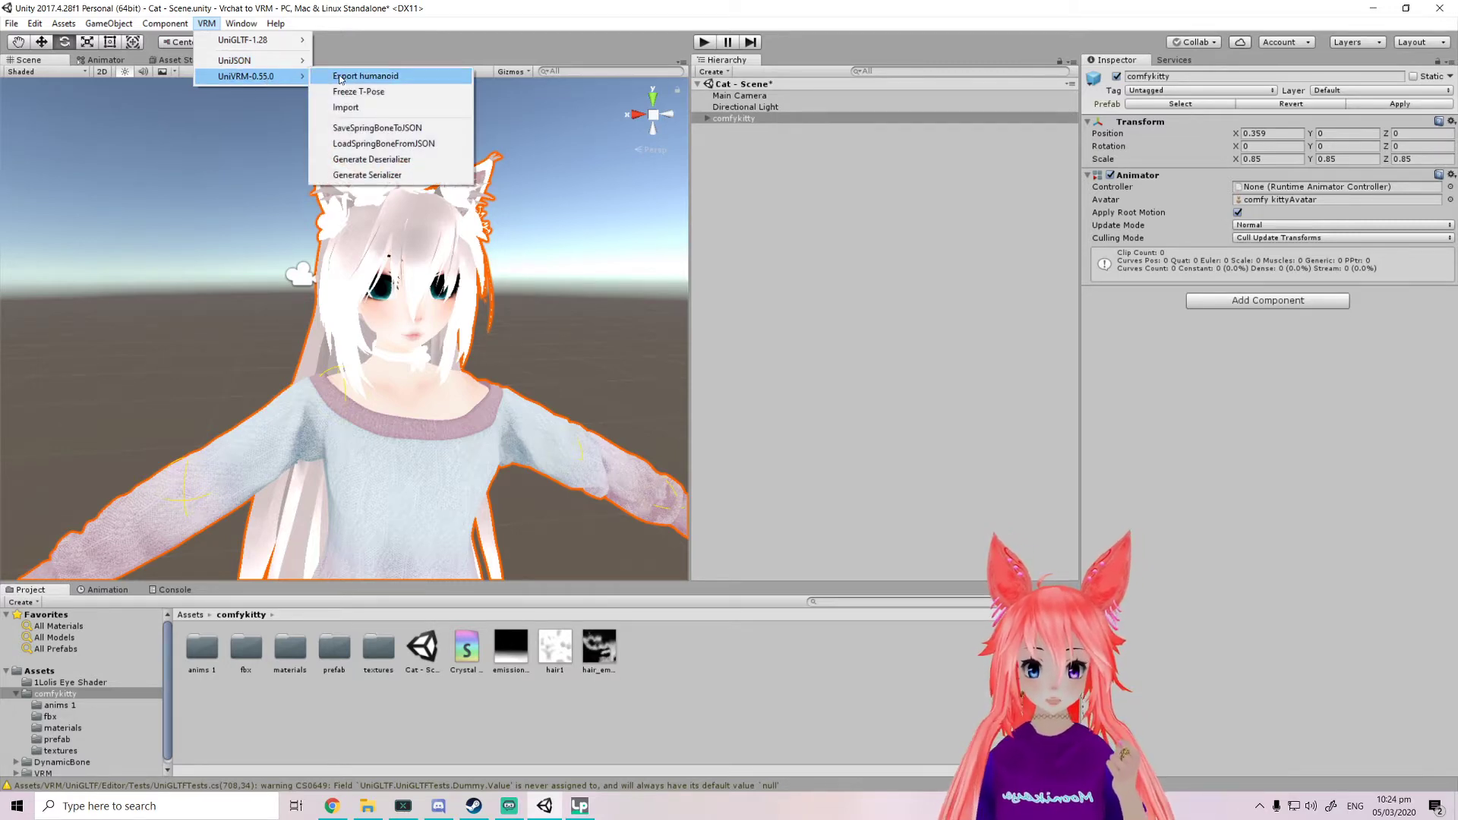
pyautogui.click(341, 79)
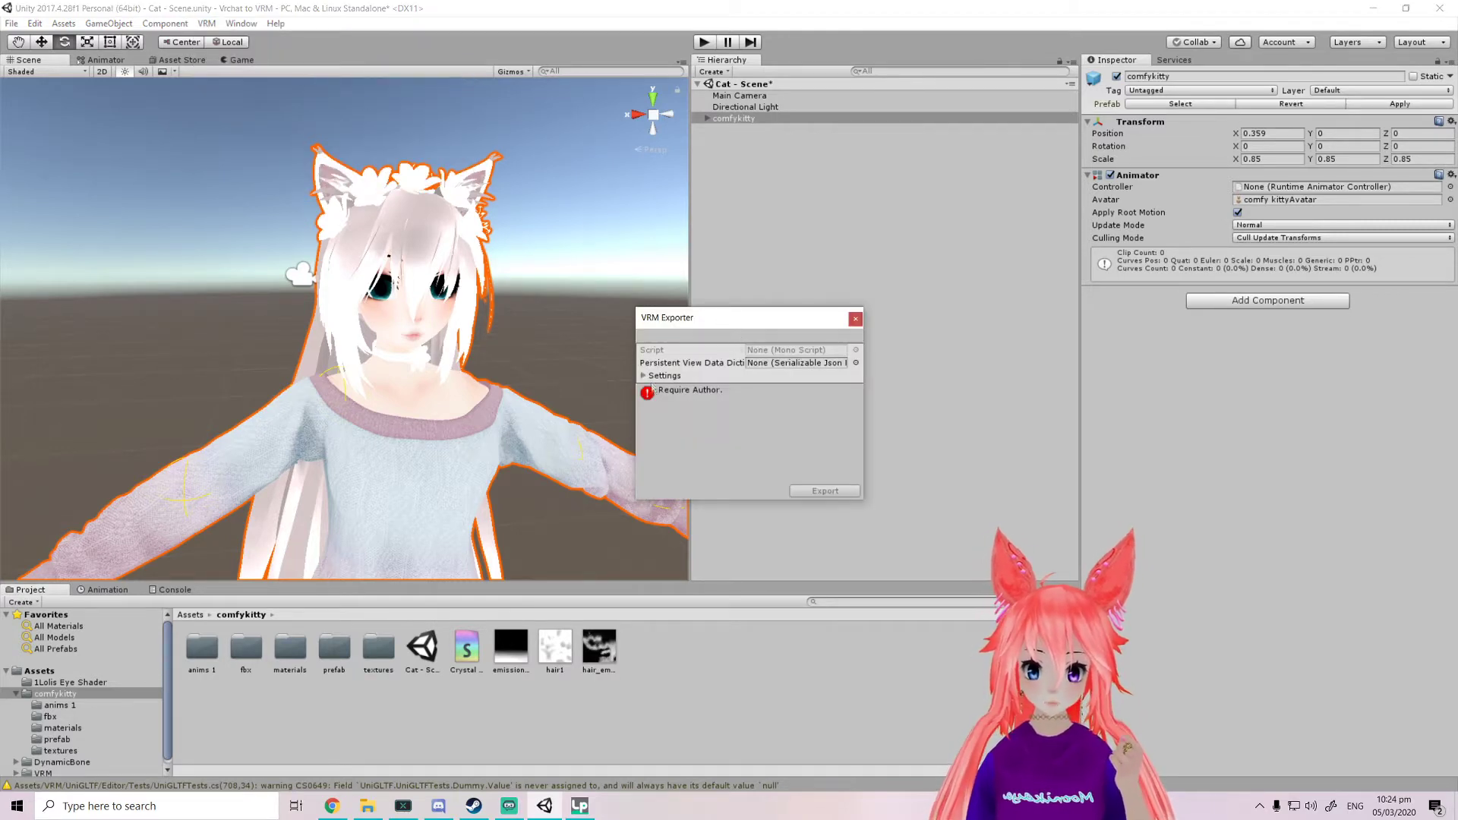
# Enter the author's name in the VRM Exporter Settings and export the avatar
pyautogui.click(647, 375)
pyautogui.click(767, 427)
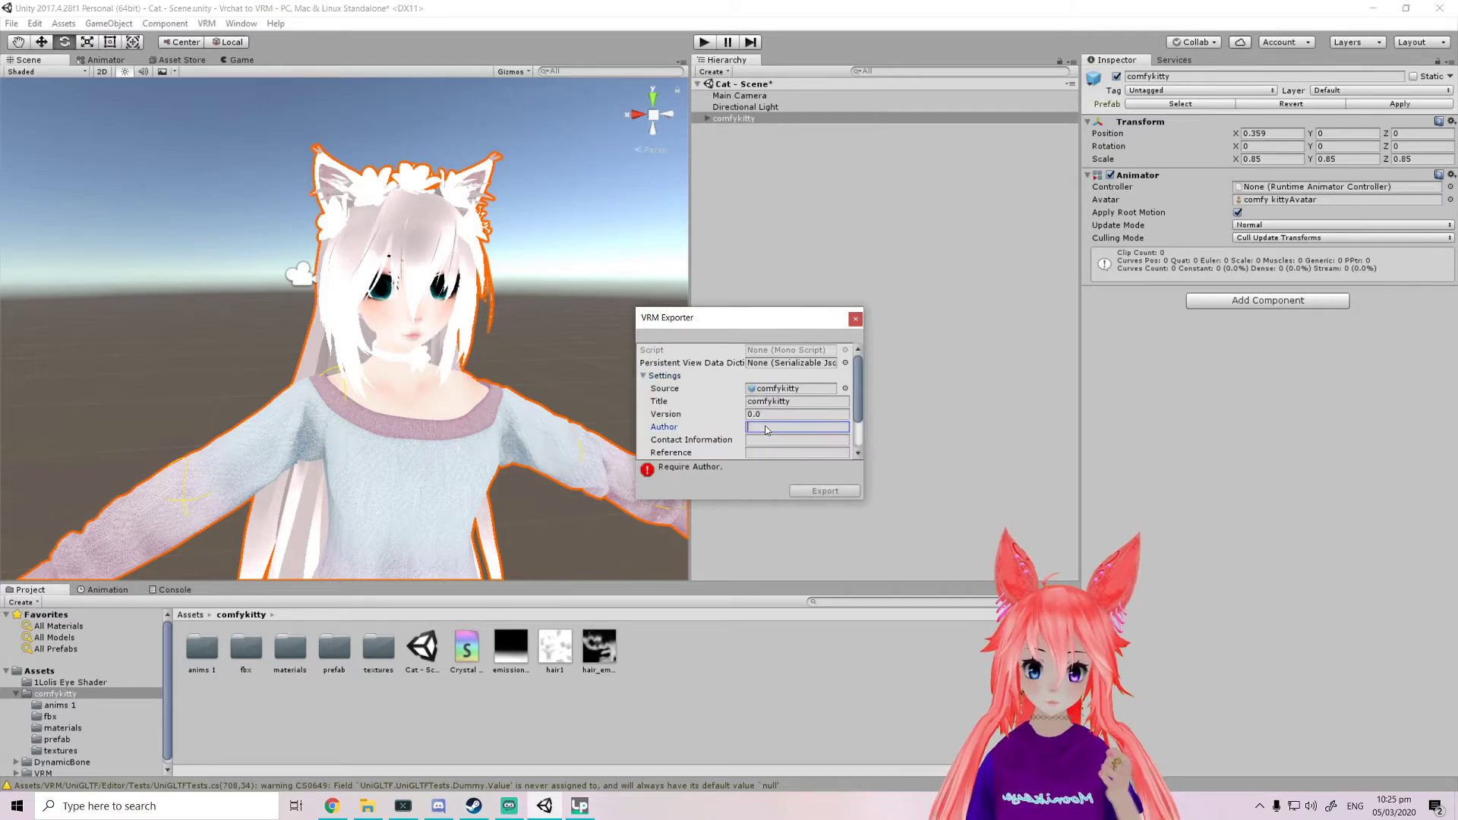
pyautogui.write('Moo')
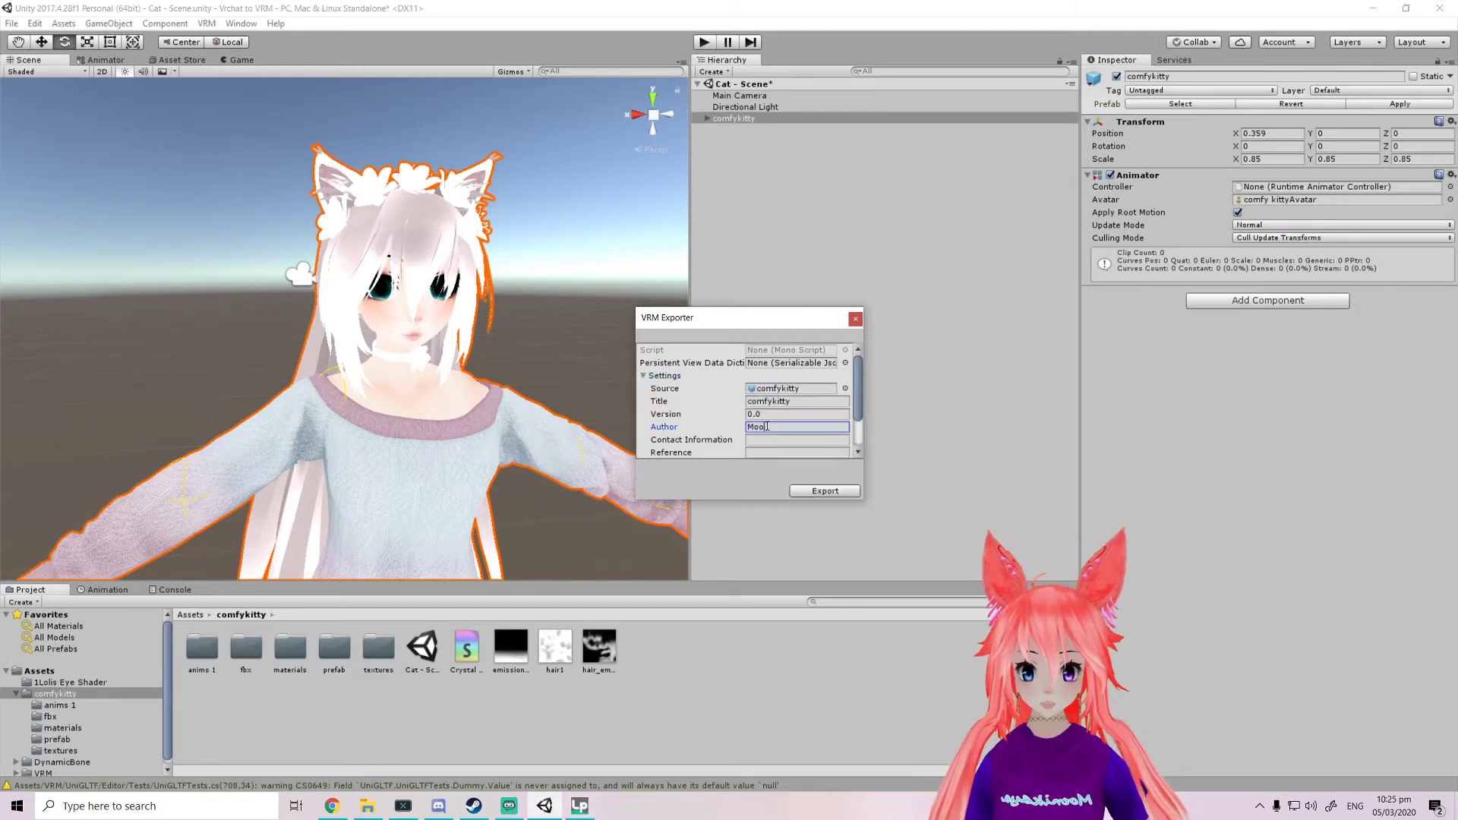
pyautogui.write('nika')
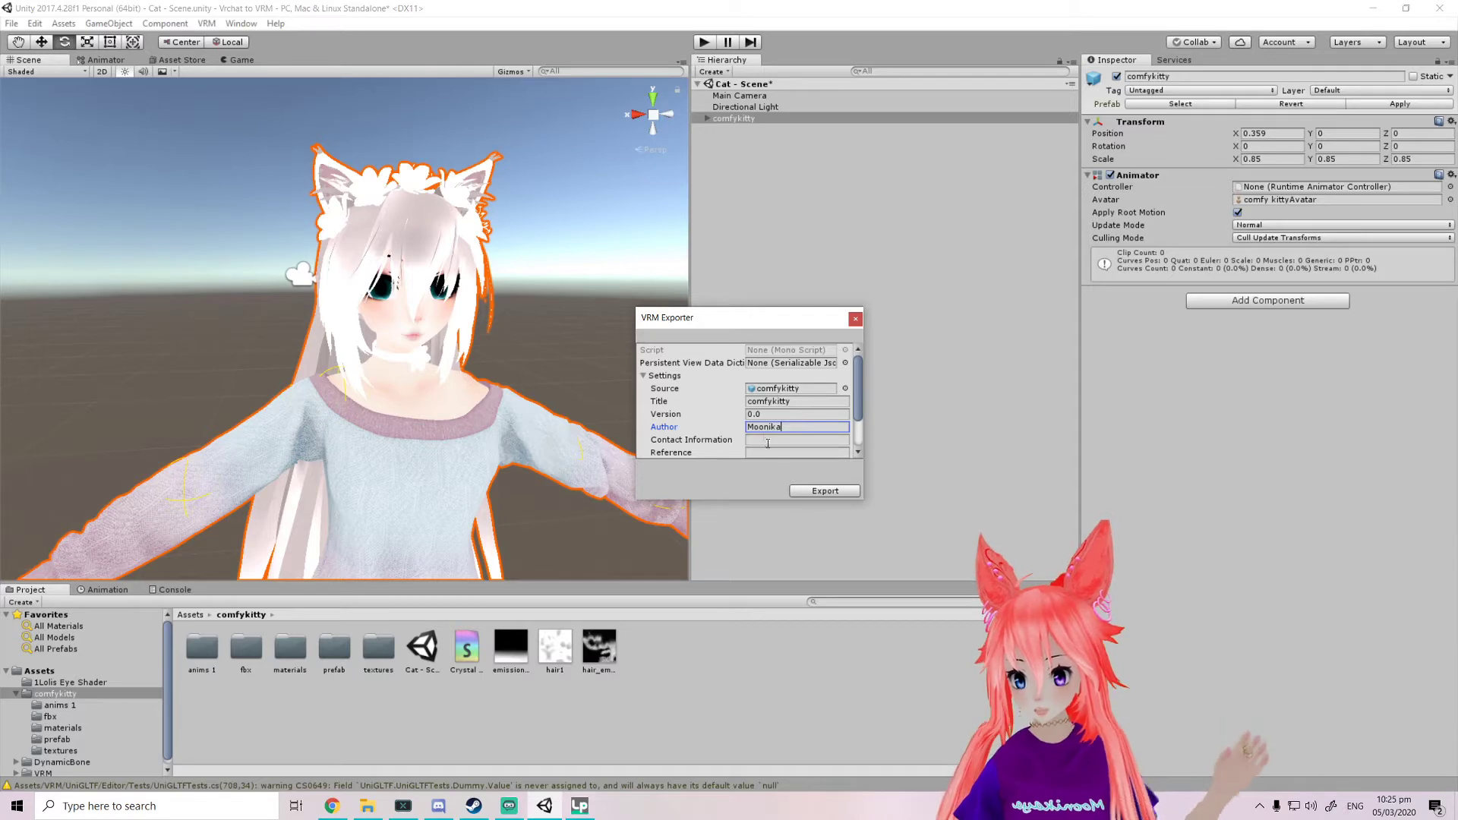
pyautogui.scroll(-2, 820, 425)
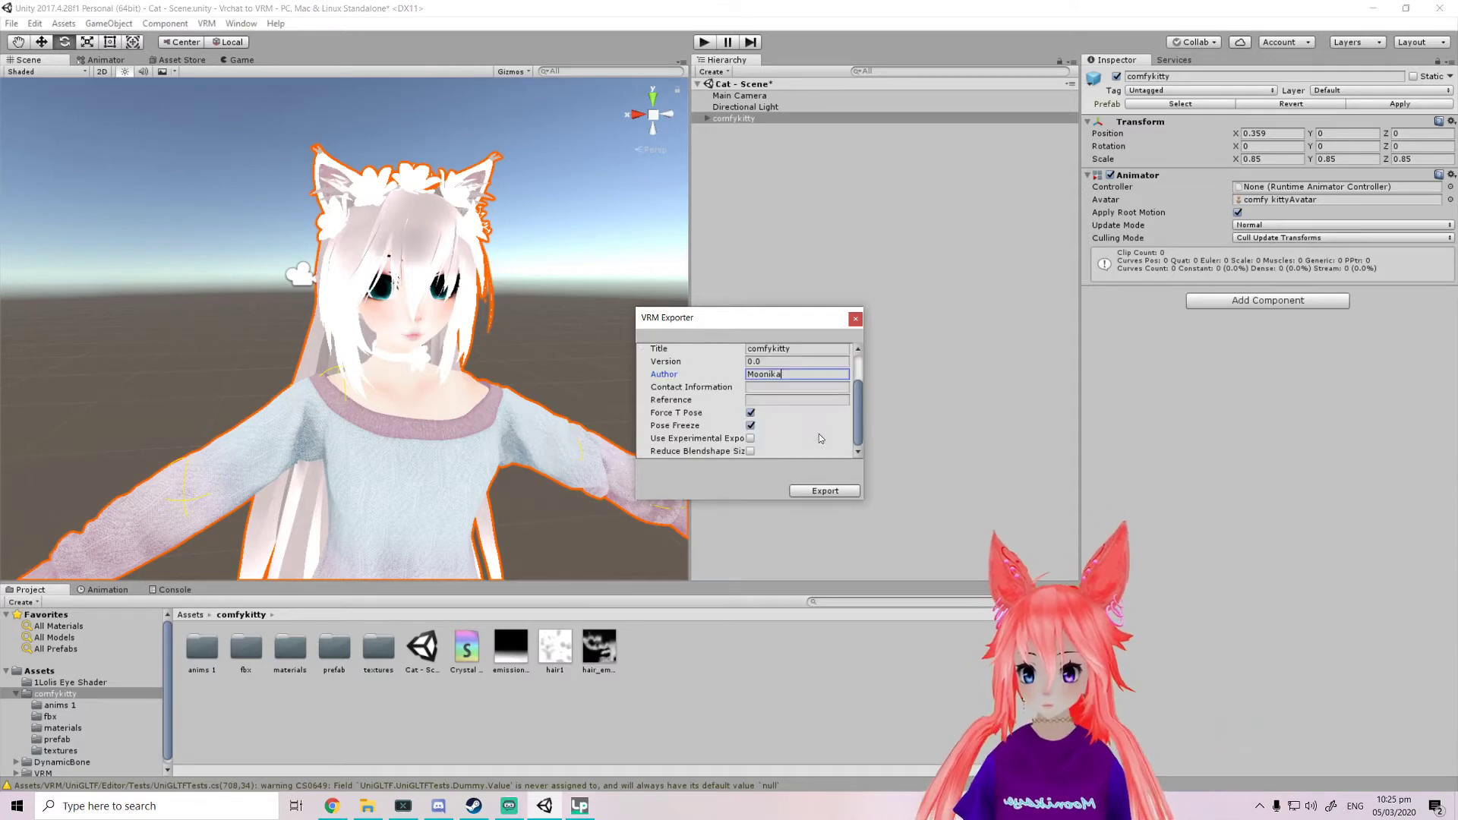
pyautogui.click(820, 491)
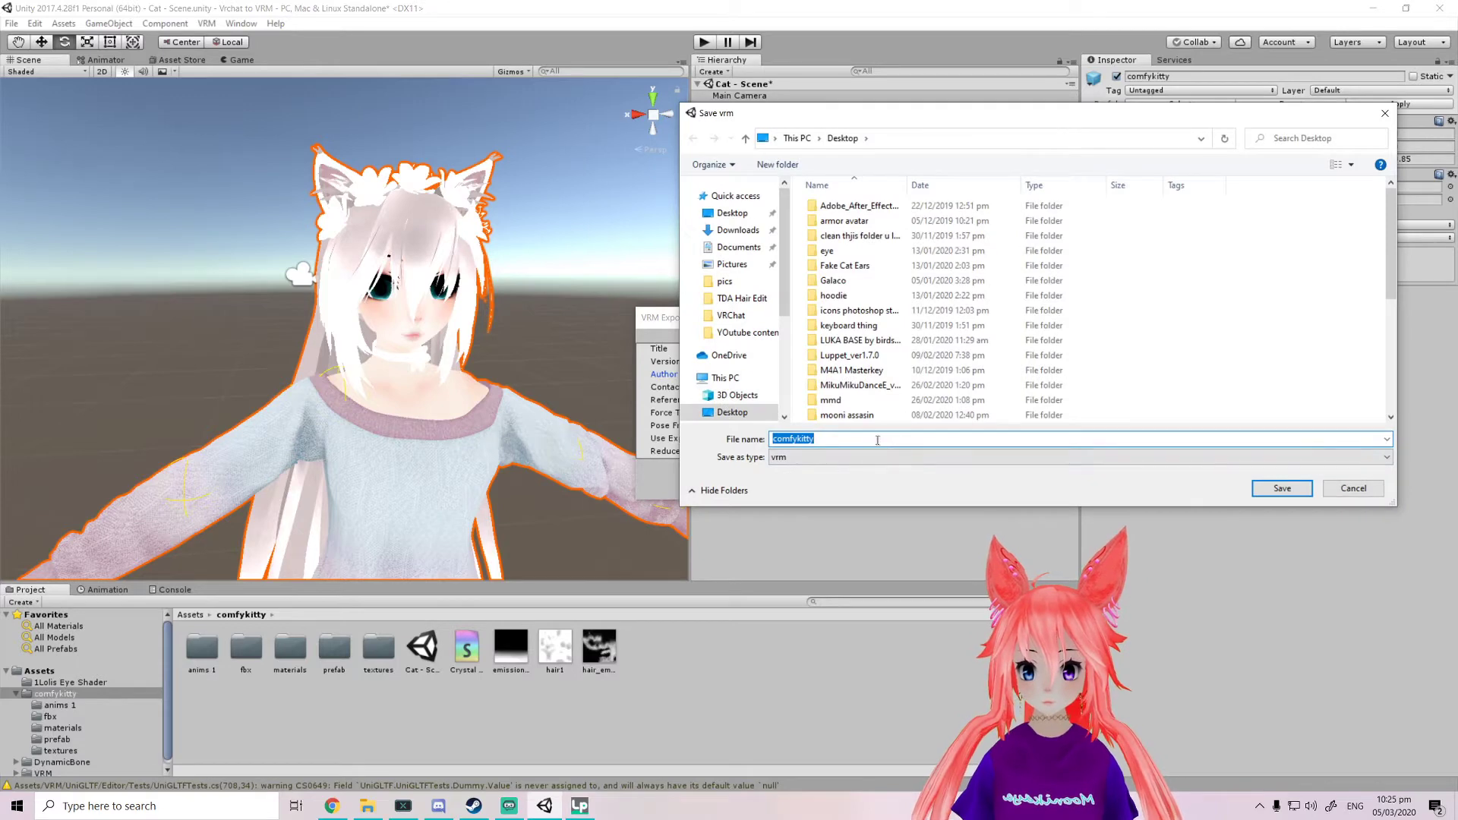
# Create a new 'VRM Model' folder under Assets in the Save vrm dialog
pyautogui.scroll(-4, 787, 349)
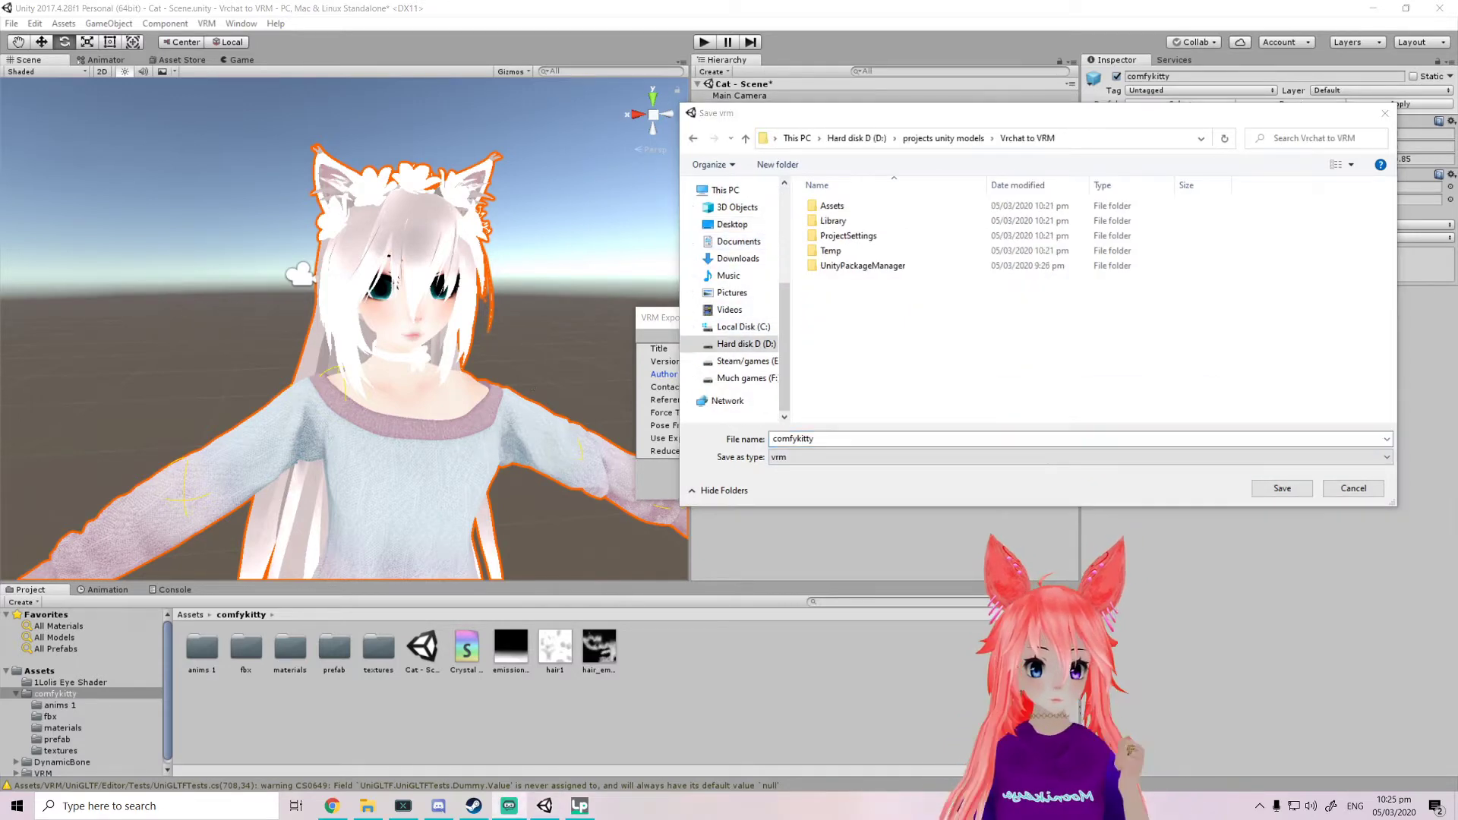
pyautogui.doubleClick(871, 216)
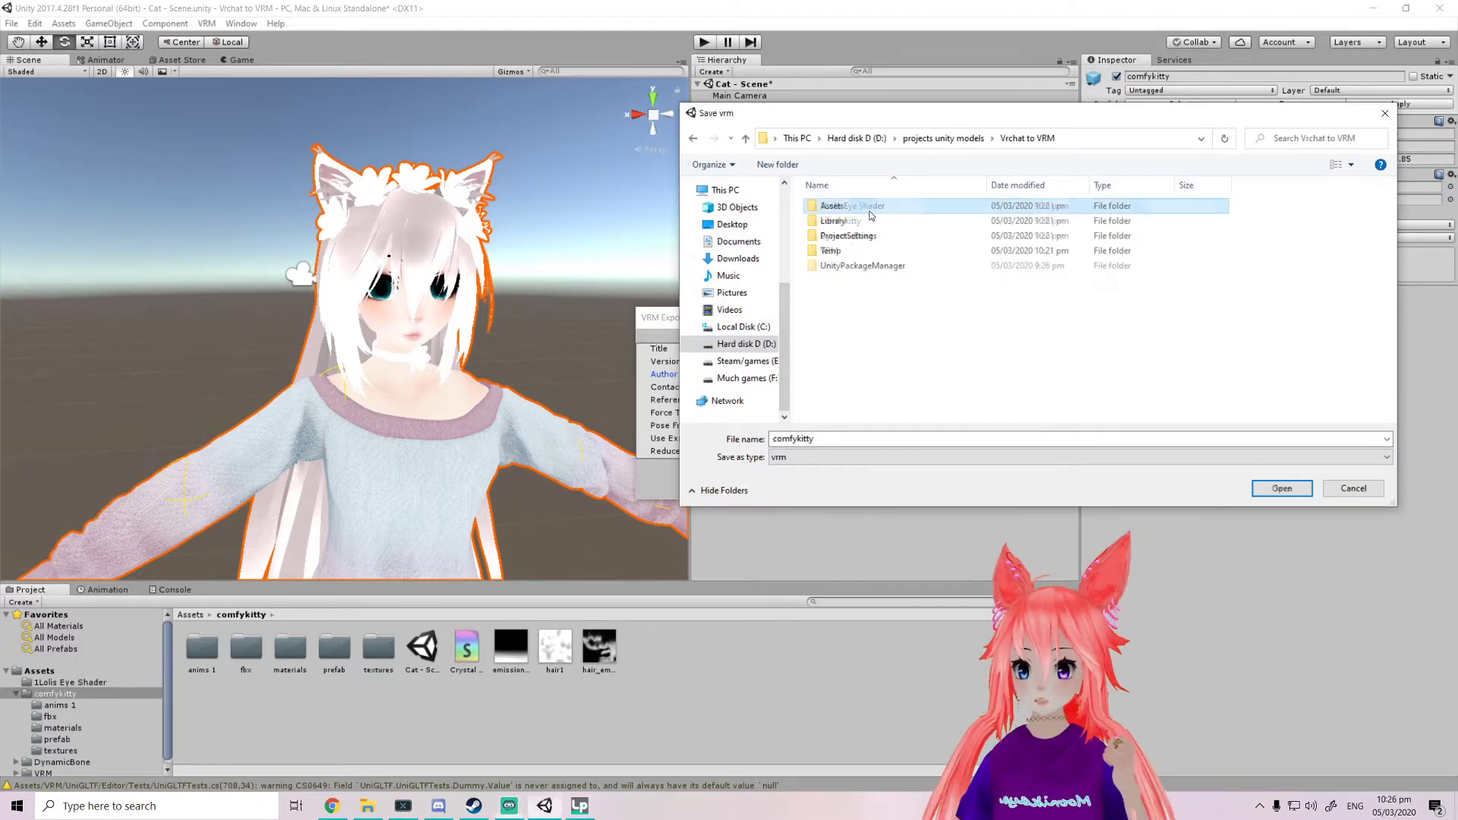
pyautogui.rightClick(854, 296)
pyautogui.moveTo(801, 461)
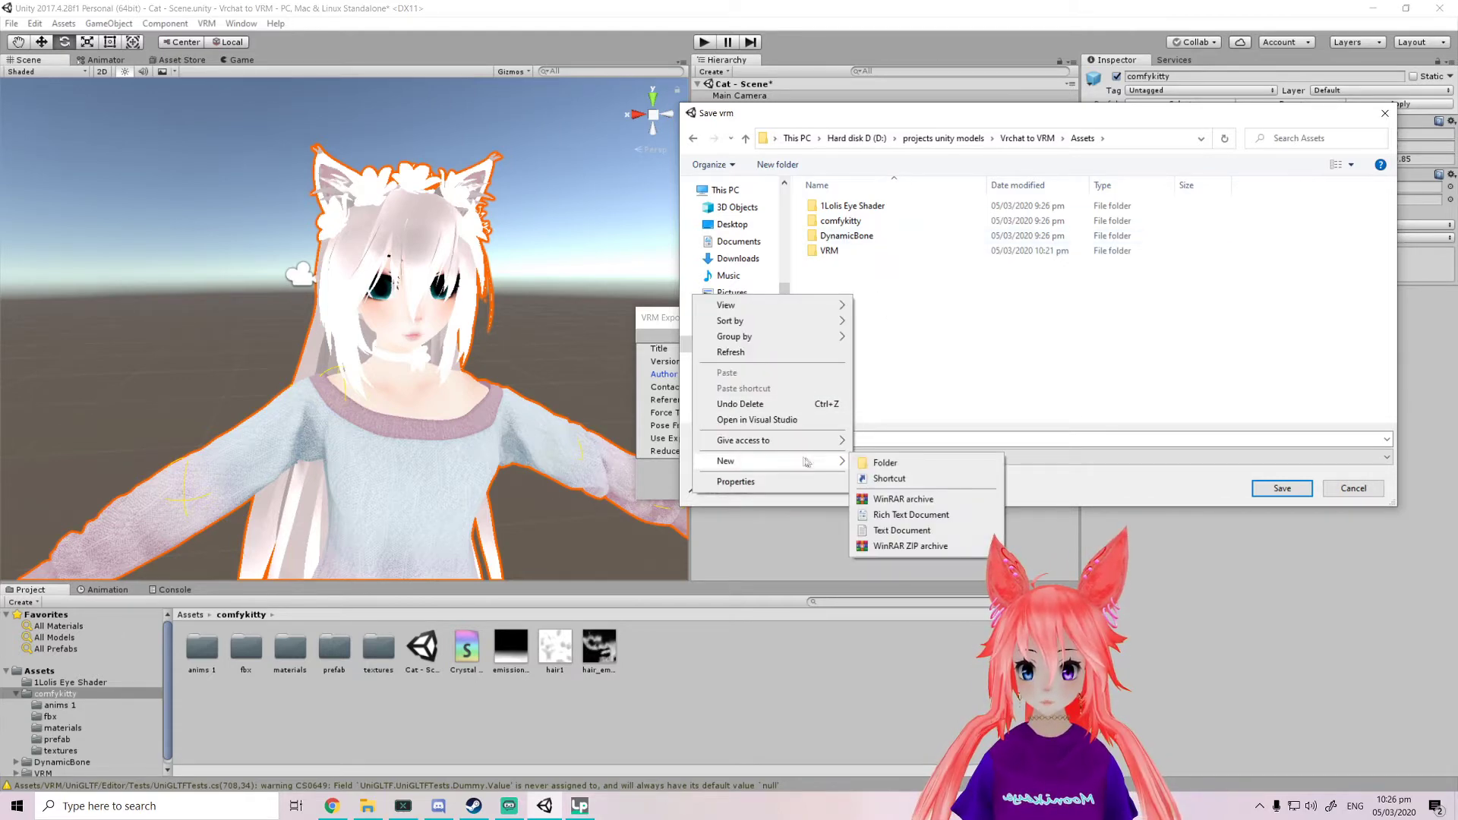
pyautogui.click(881, 464)
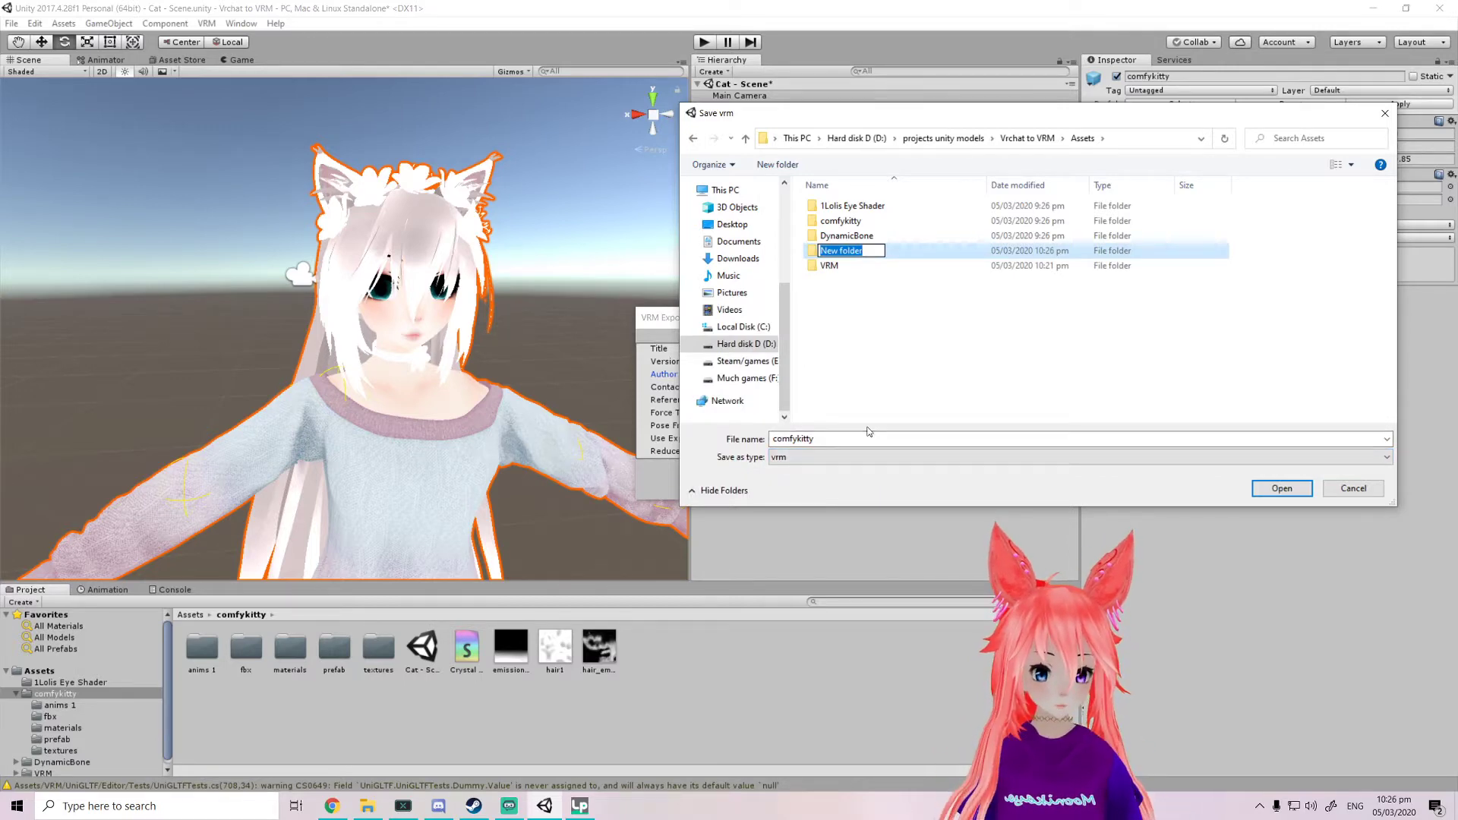
pyautogui.write('VRM Mo')
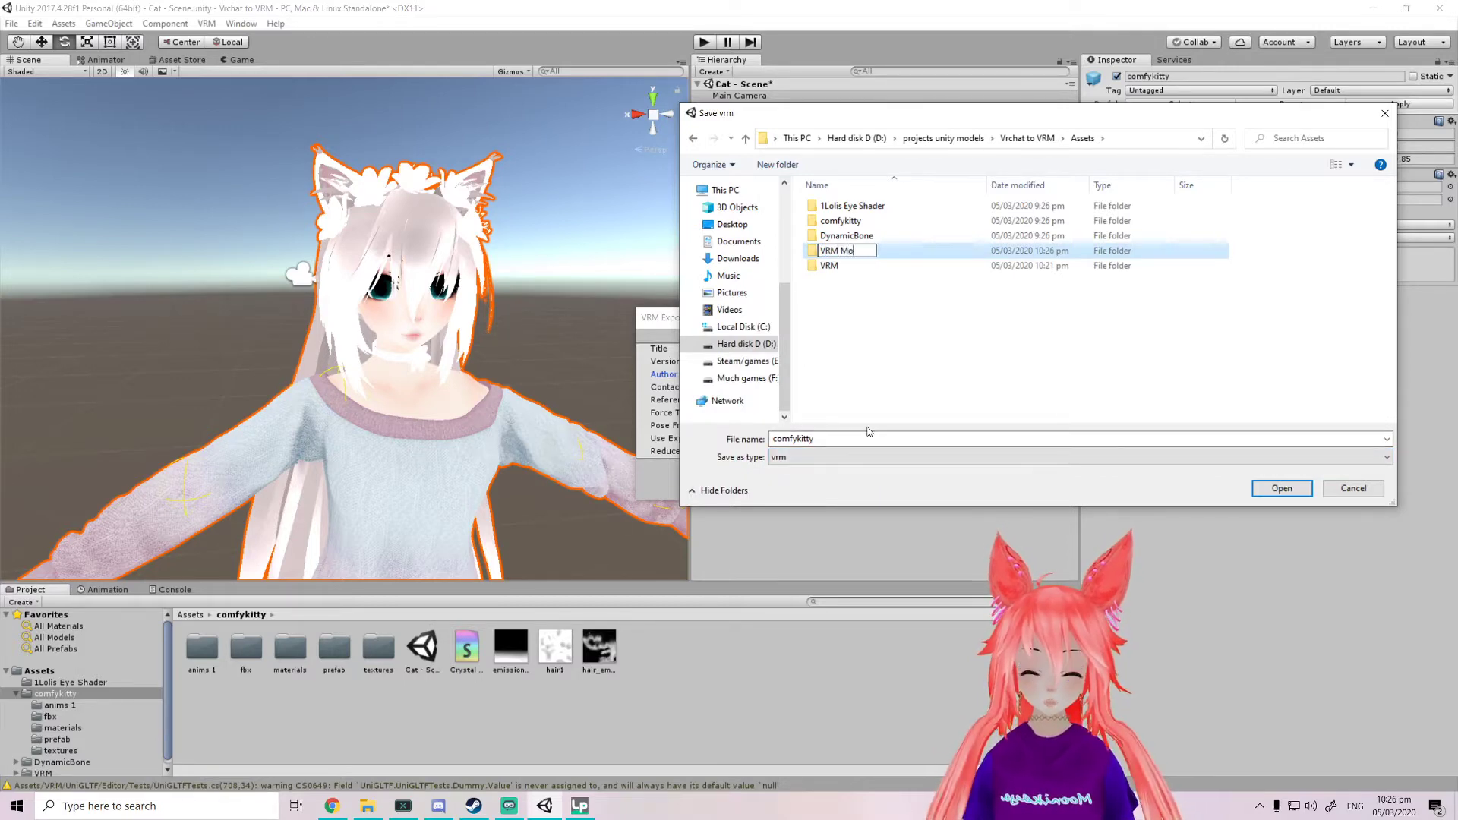
pyautogui.write('del')
pyautogui.press('Return')
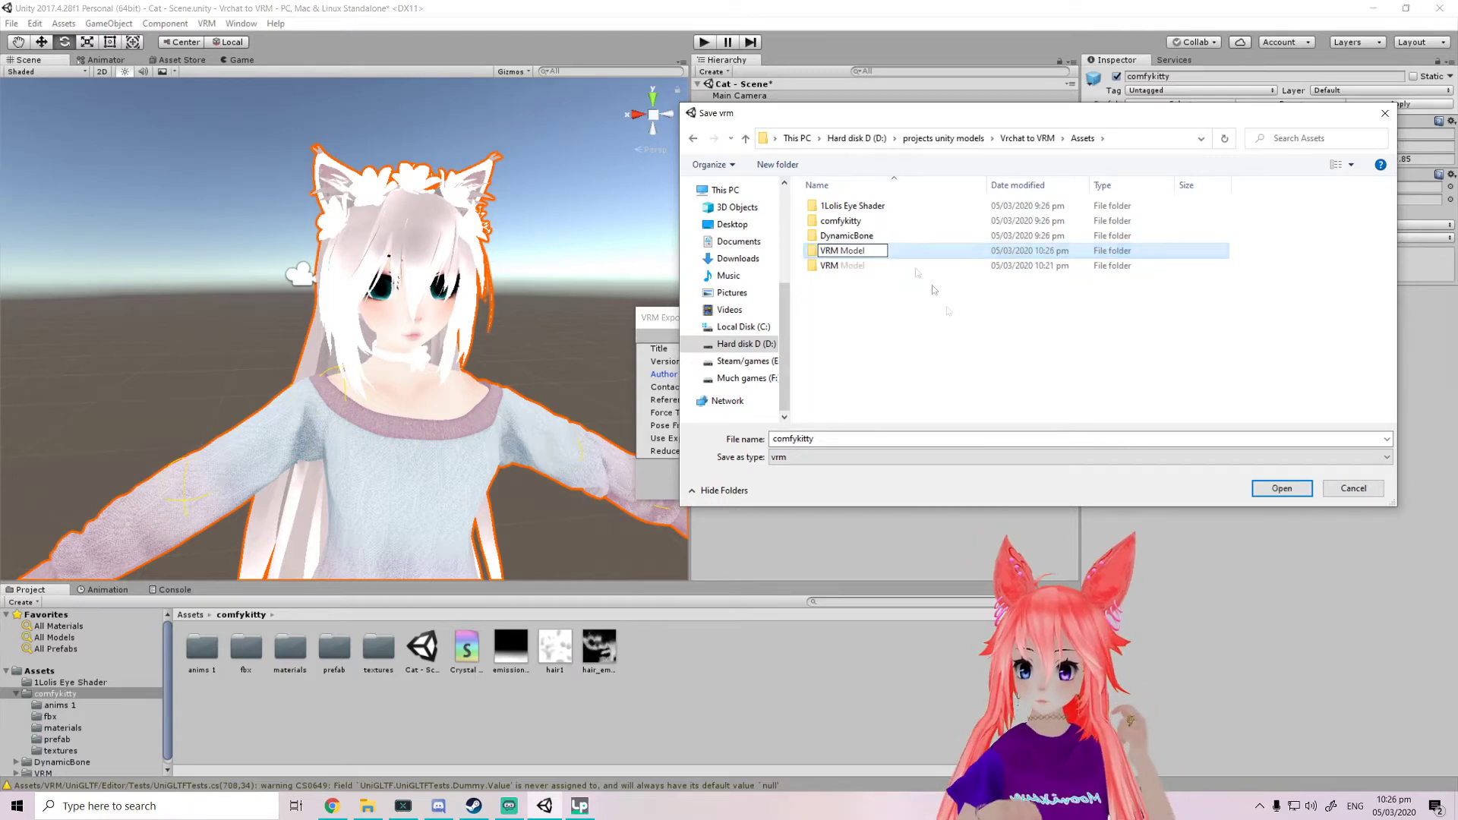
# Save comfykitty.vrm into VRM Model and deactivate the original comfykitty model
pyautogui.doubleClick(900, 251)
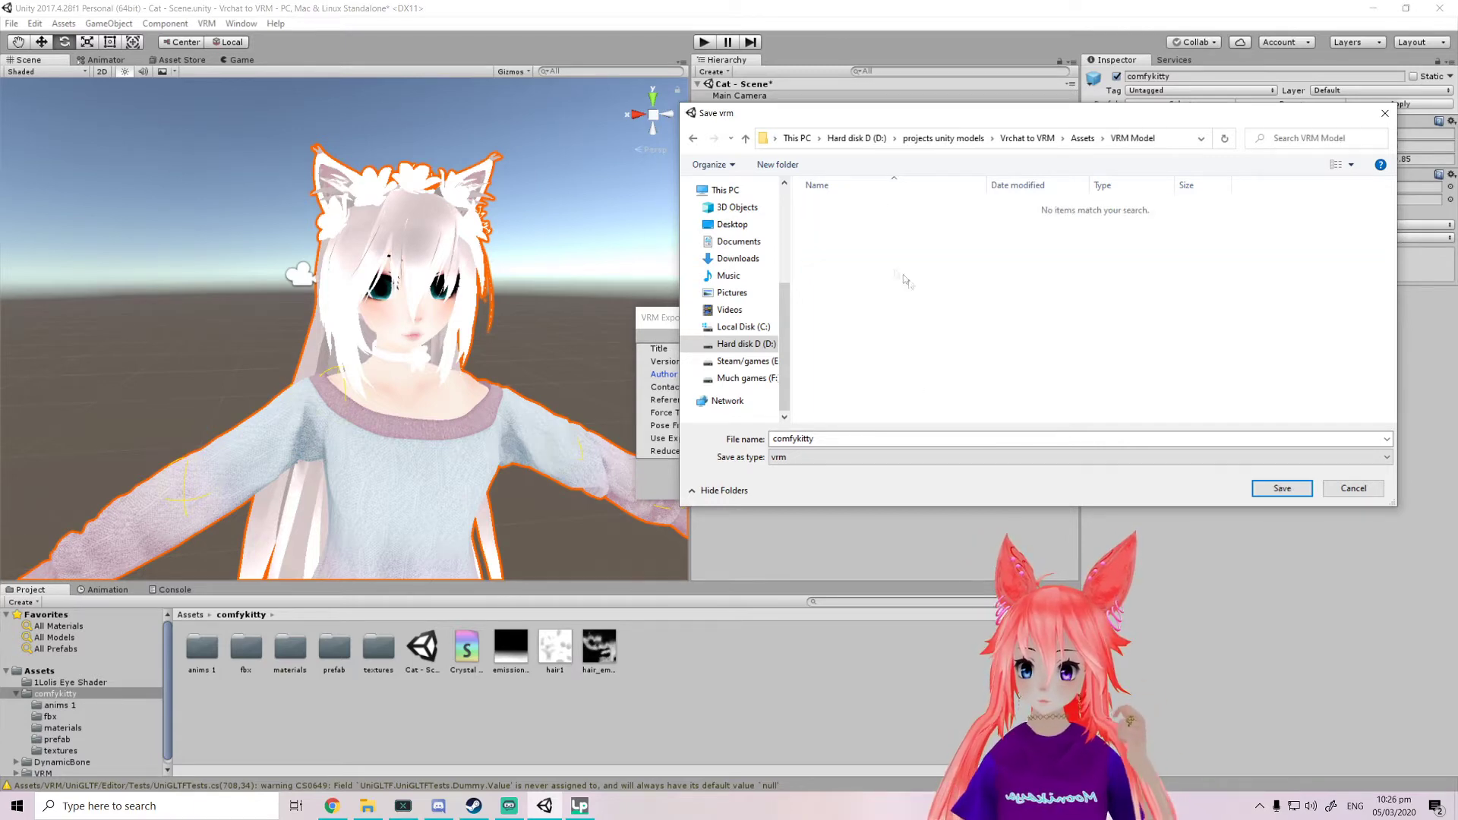
pyautogui.click(1282, 488)
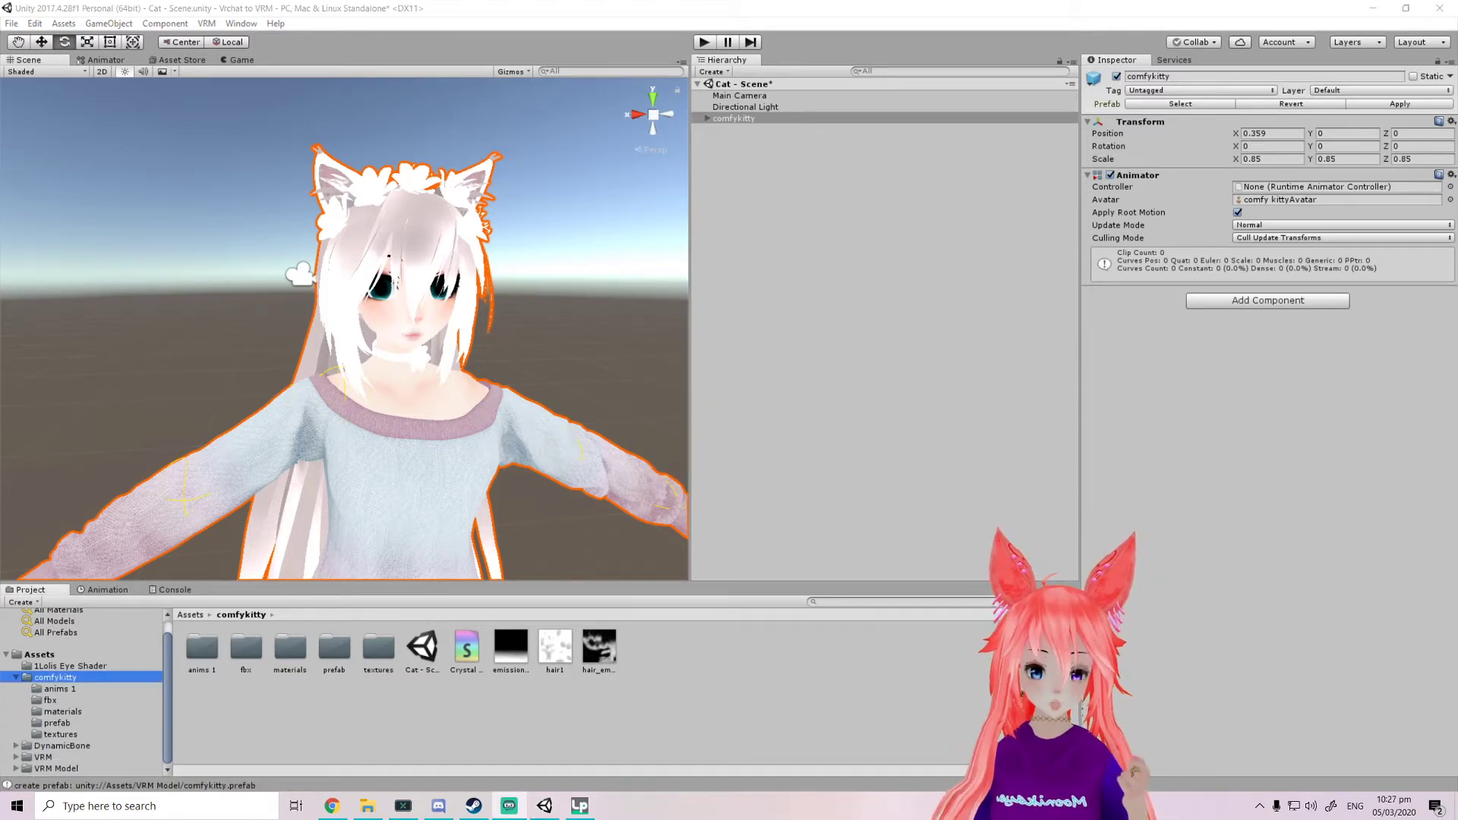
pyautogui.click(65, 769)
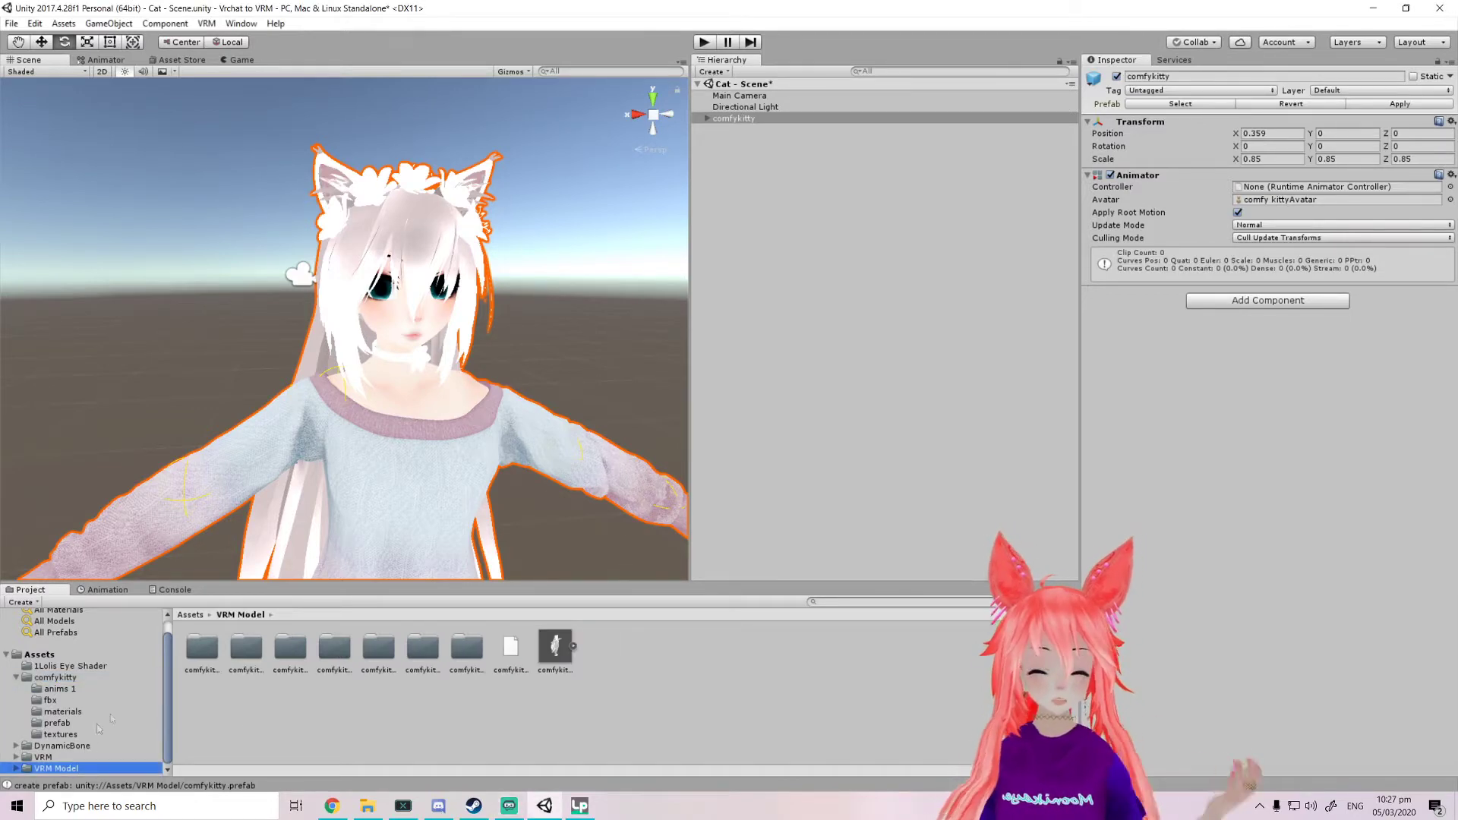
pyautogui.click(1116, 76)
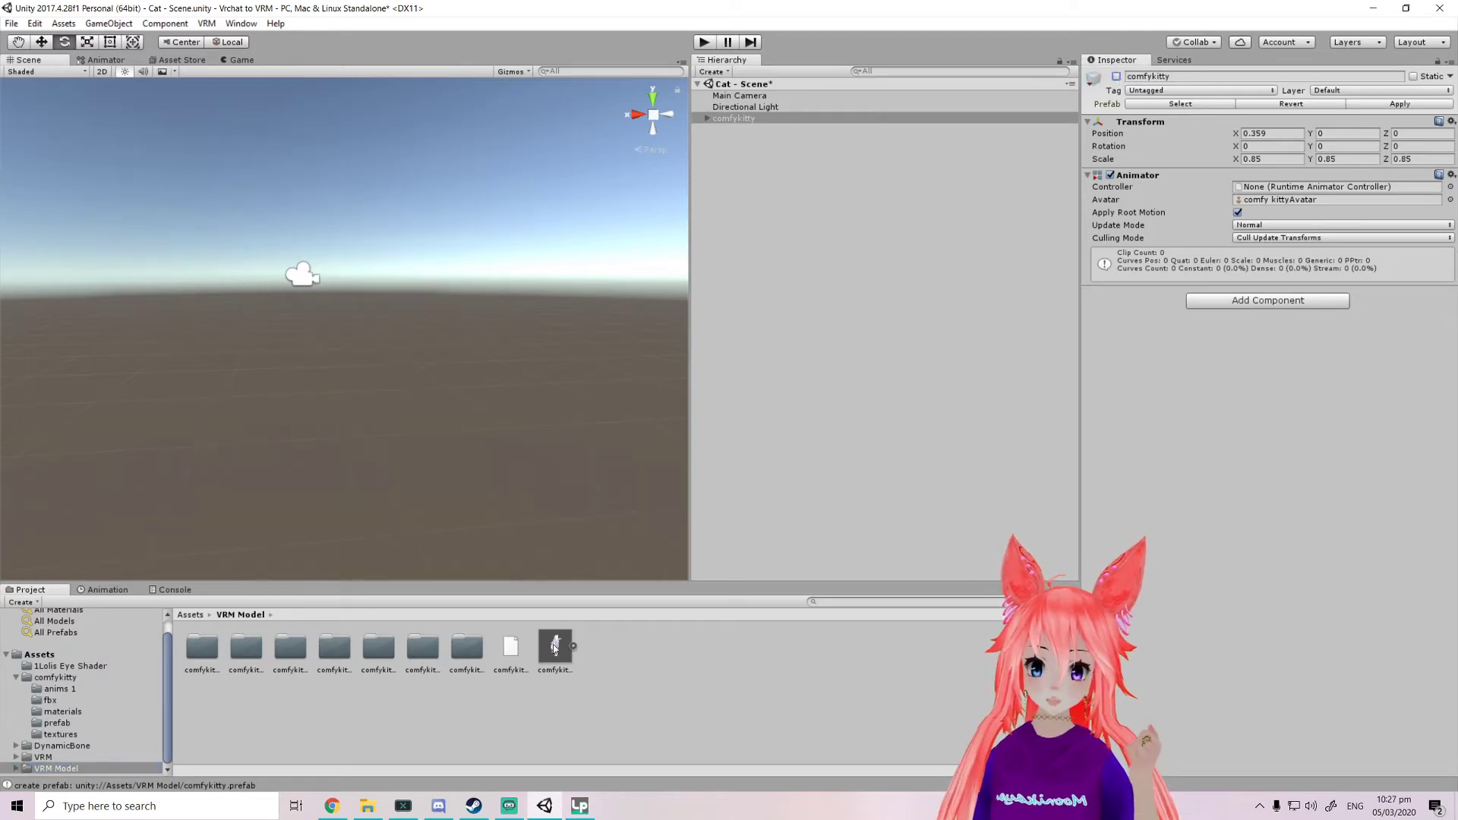
# Drag the exported comfykitty prefab into the scene and set its position to 0, 0, 0
pyautogui.moveTo(551, 647); pyautogui.dragTo(471, 304)
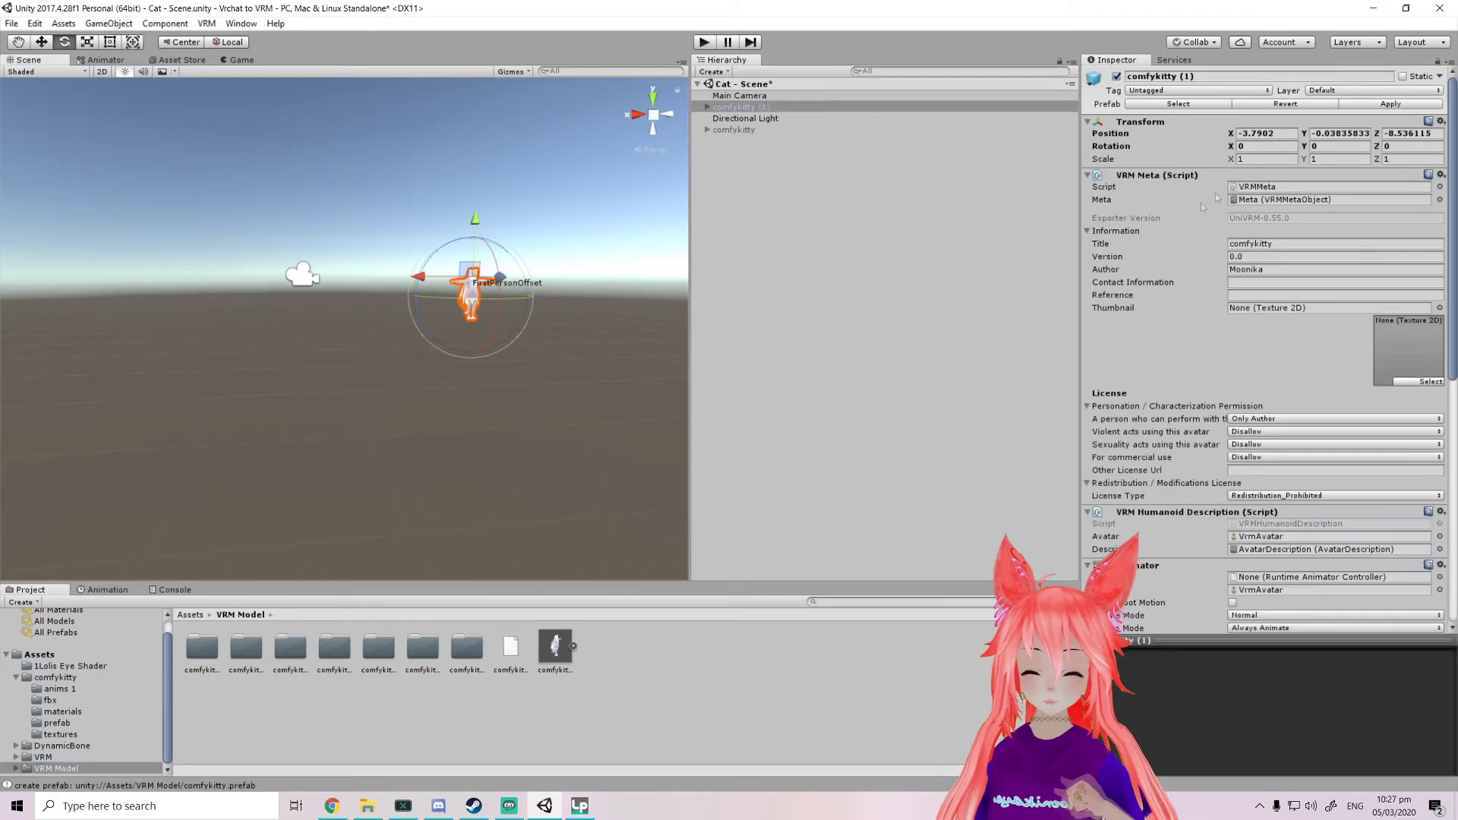
pyautogui.click(1265, 133)
pyautogui.write('0')
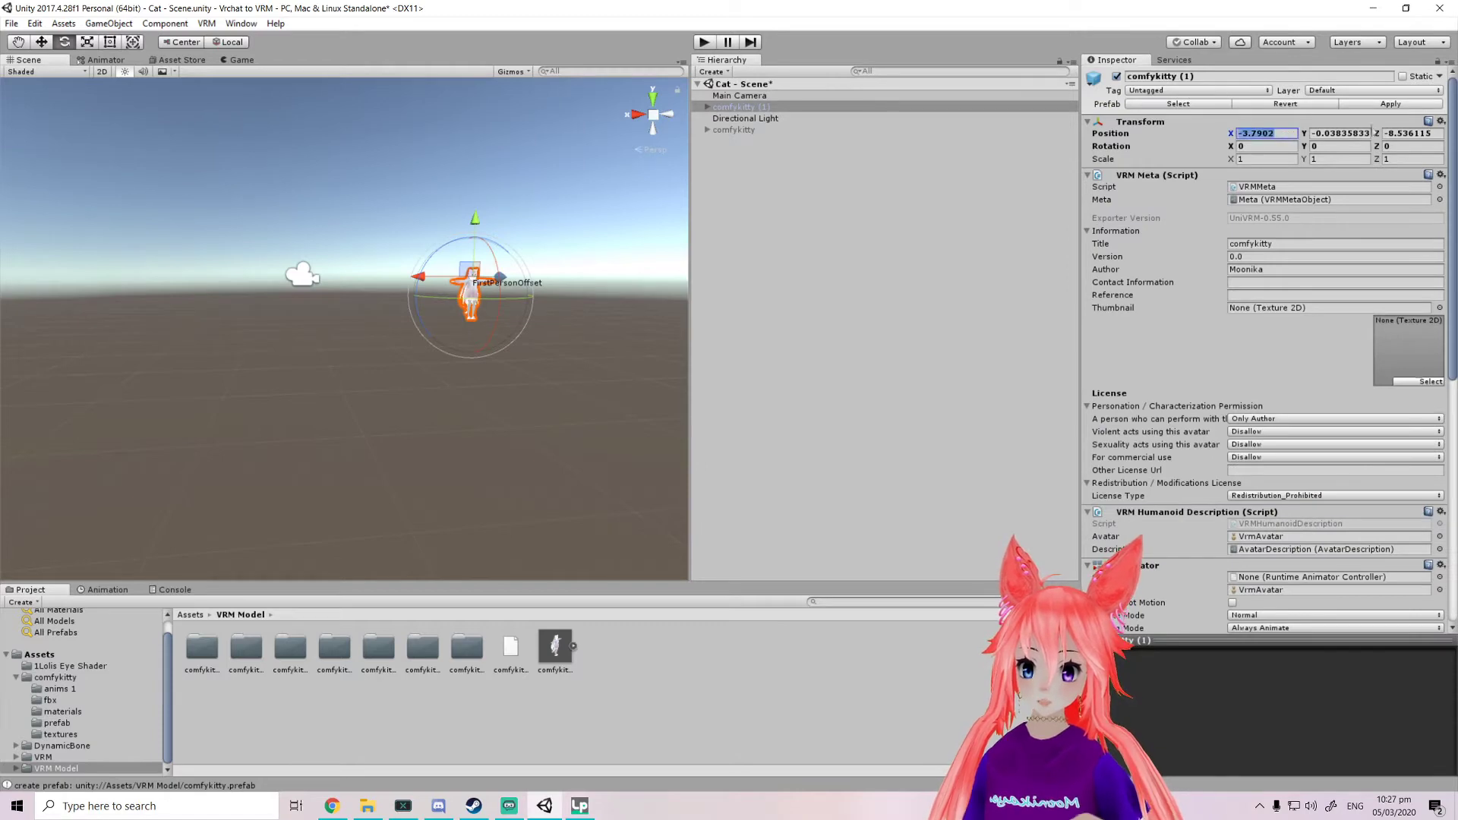
pyautogui.click(1356, 134)
pyautogui.write('0')
pyautogui.press('Tab')
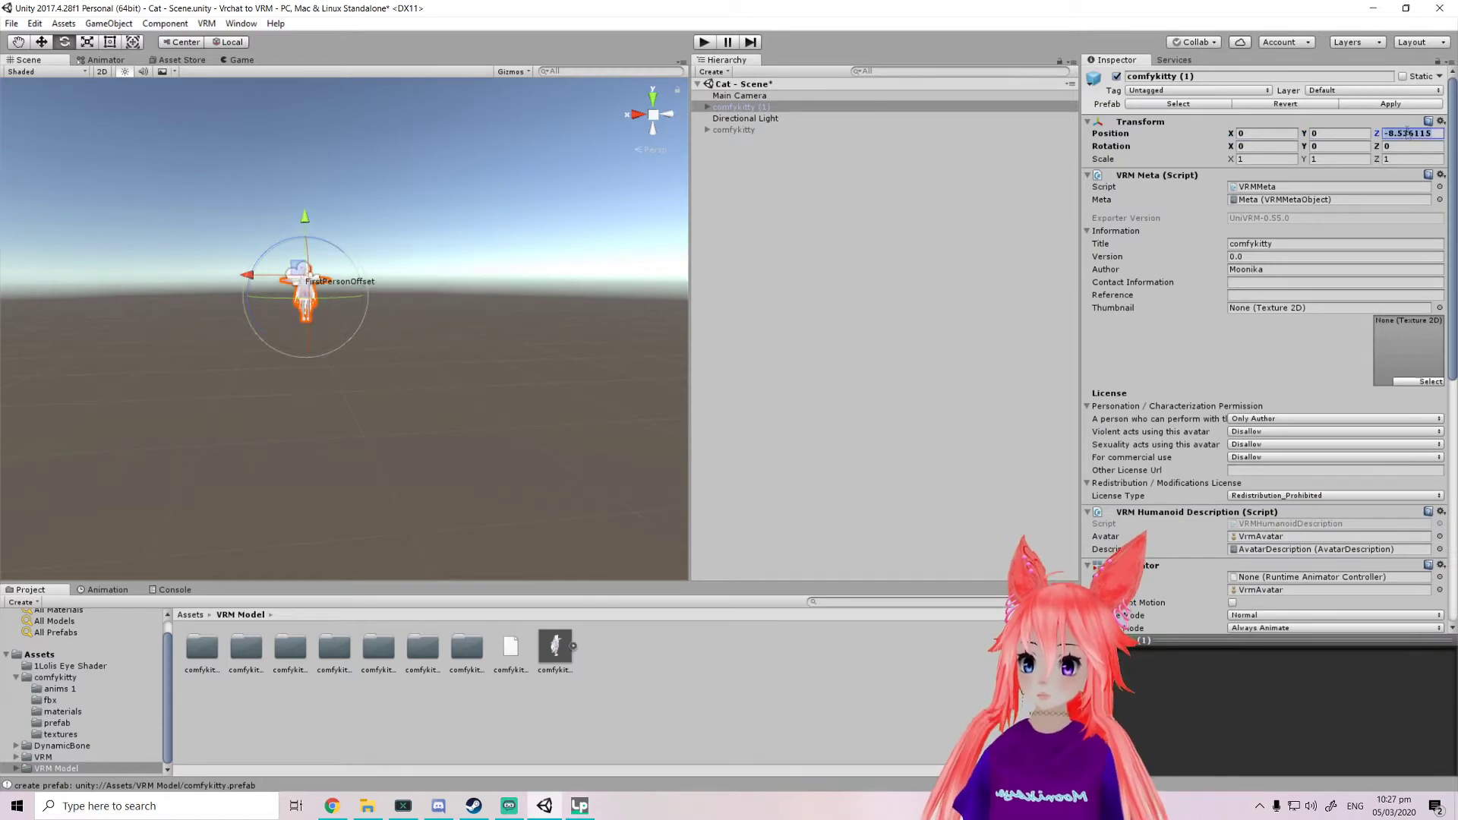
pyautogui.press('BackSpace')
pyautogui.write('0')
pyautogui.press('Return')
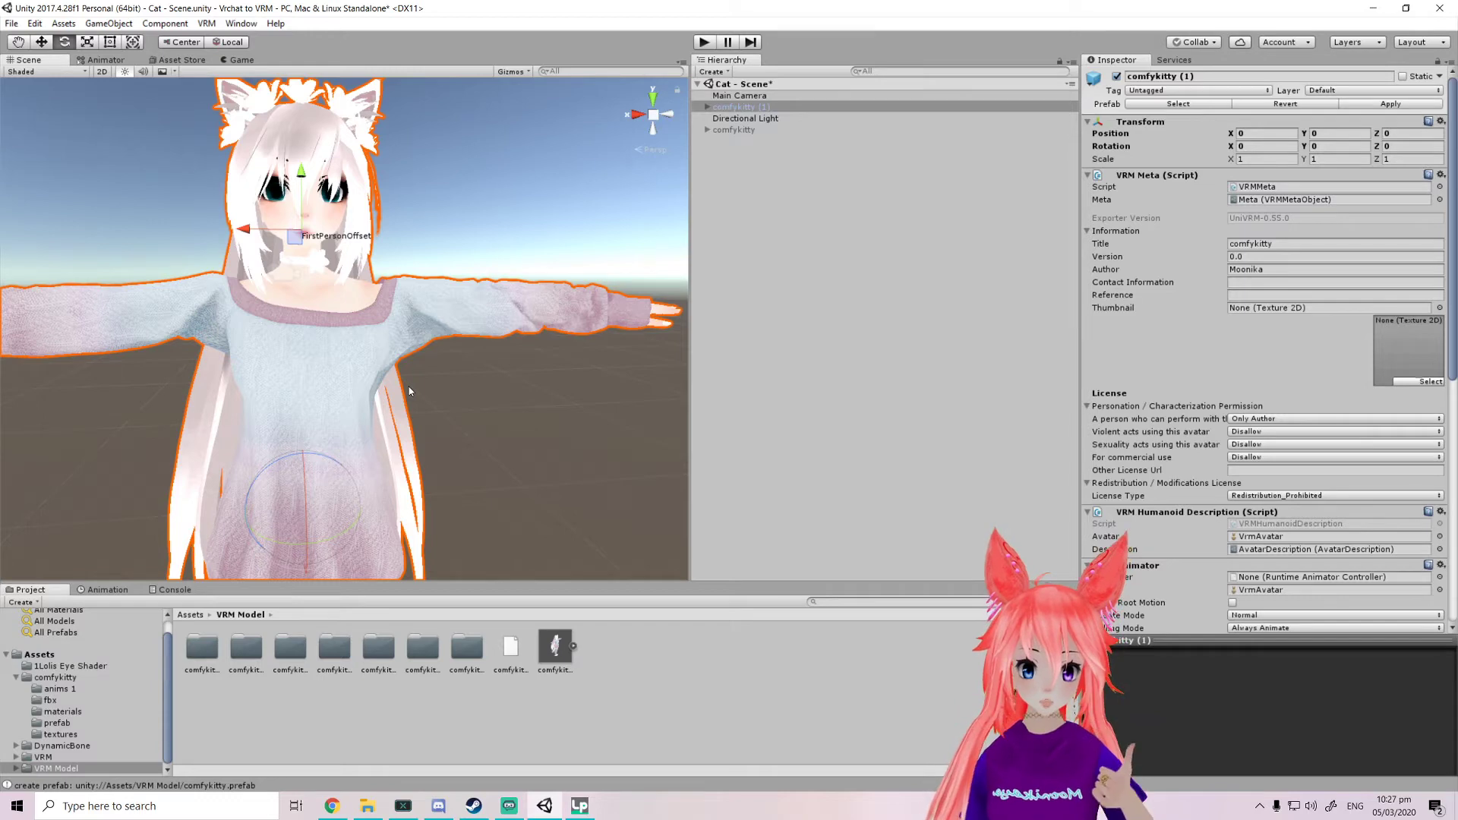
# Zoom and pan the Scene view to inspect the placed comfykitty (1)
pyautogui.scroll(2, 408, 386)
pyautogui.moveTo(409, 385); pyautogui.dragTo(321, 344, button='right')
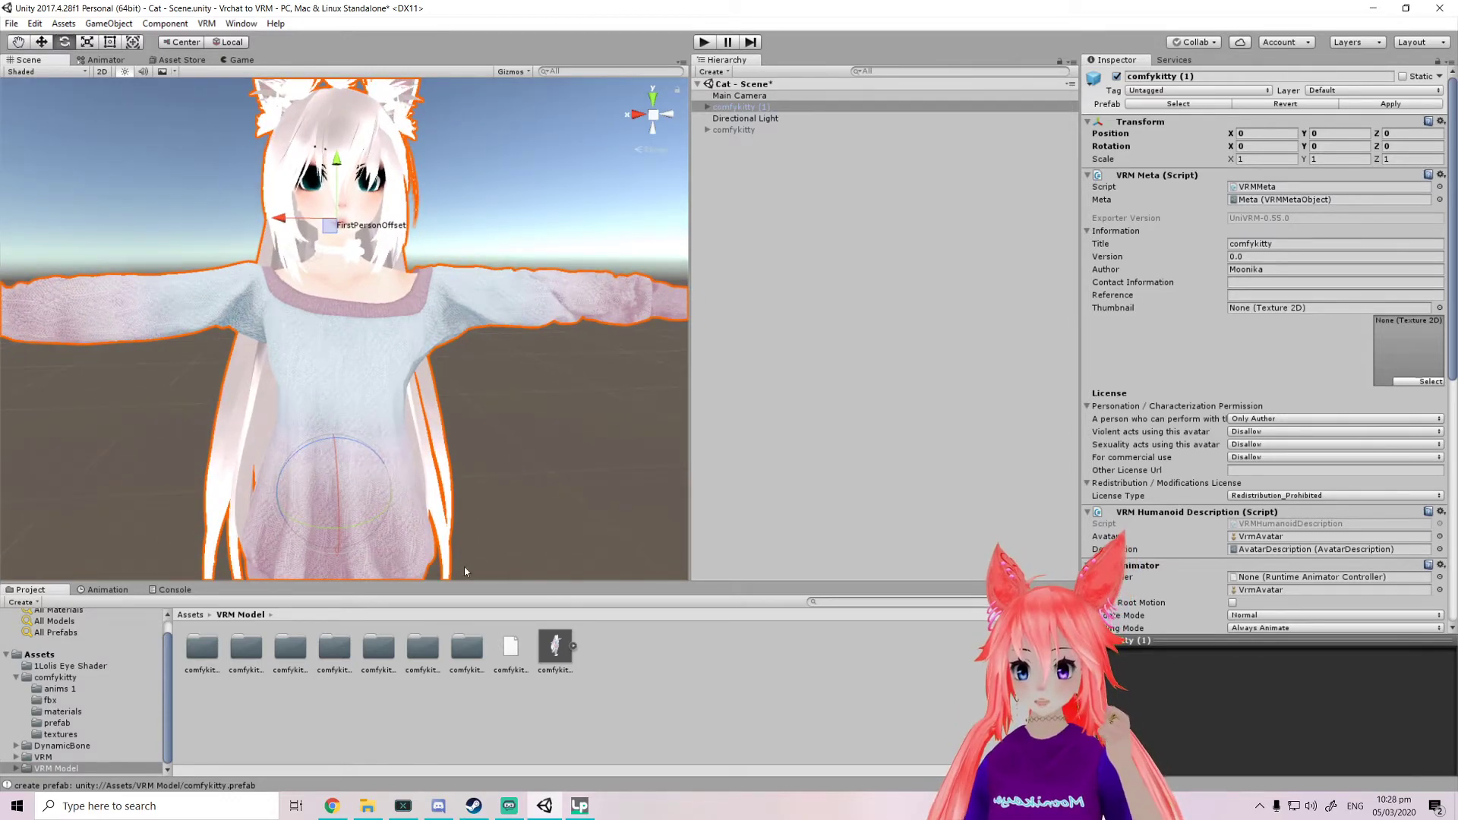
pyautogui.scroll(-3, 1173, 356)
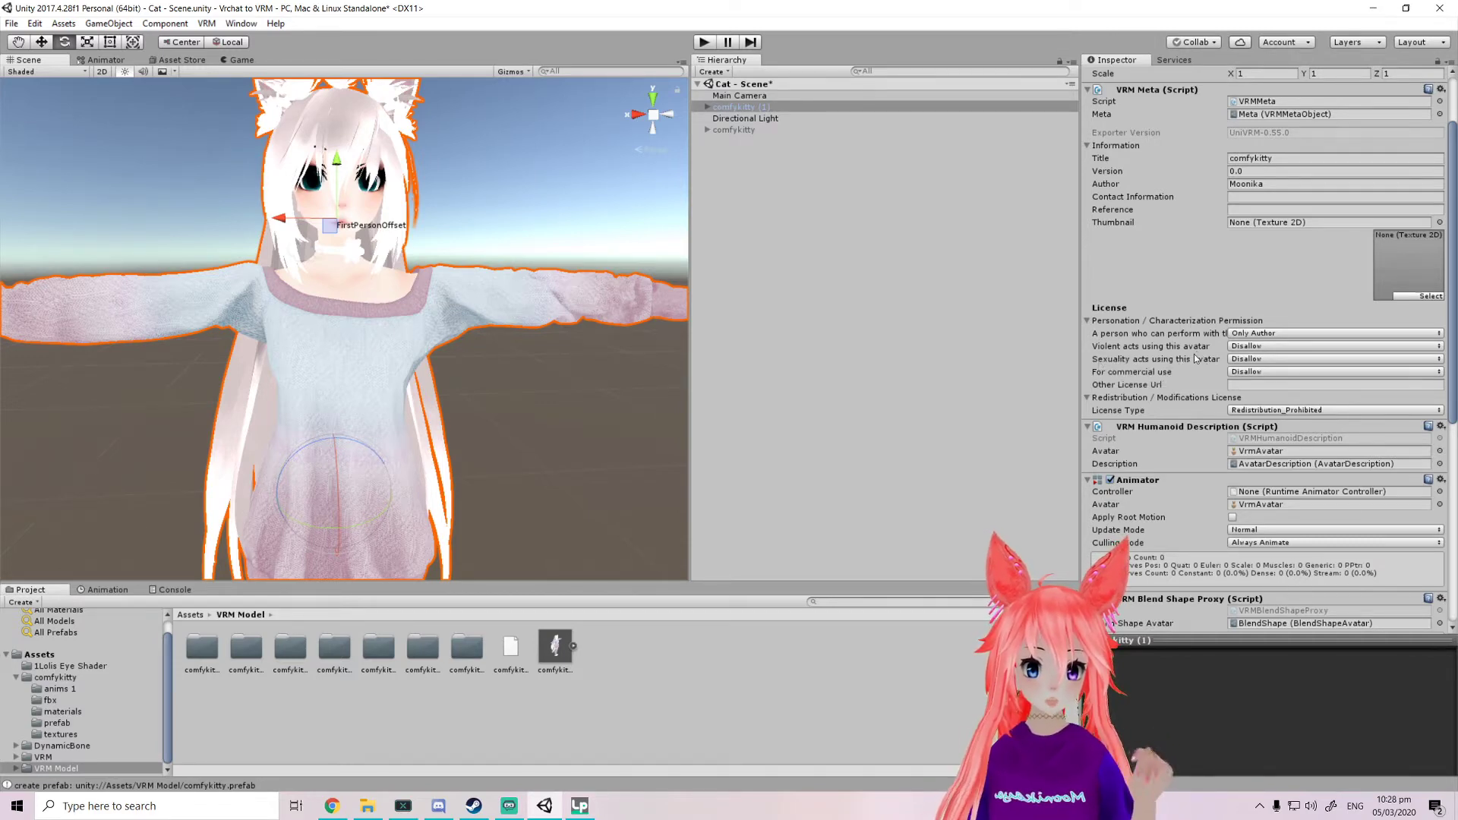
pyautogui.scroll(-3, 1279, 381)
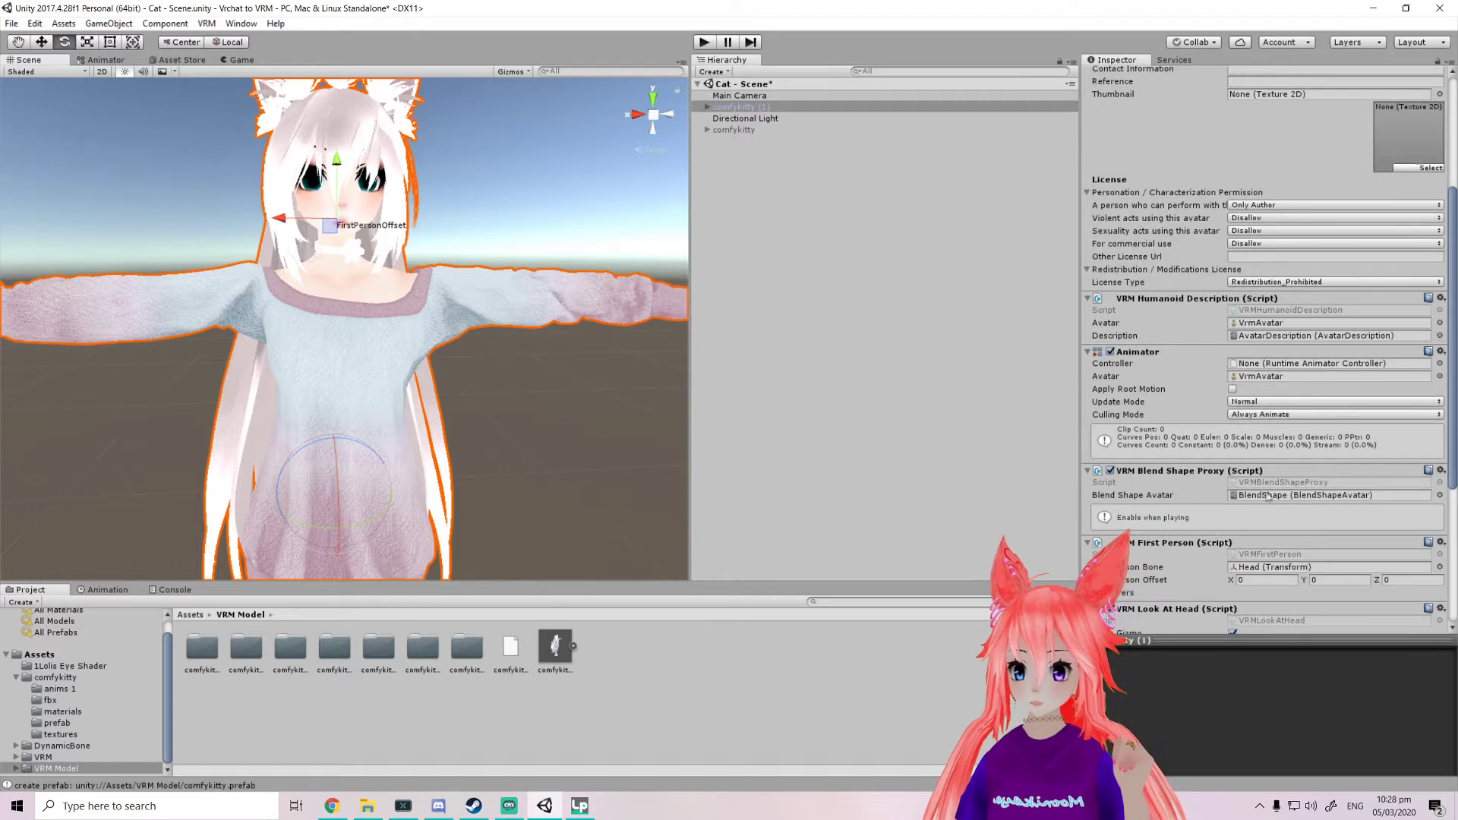
# Open comfykitty's BlendShape asset, enlarge a front-facing face preview, and load the A clip
pyautogui.click(1272, 498)
pyautogui.click(291, 652)
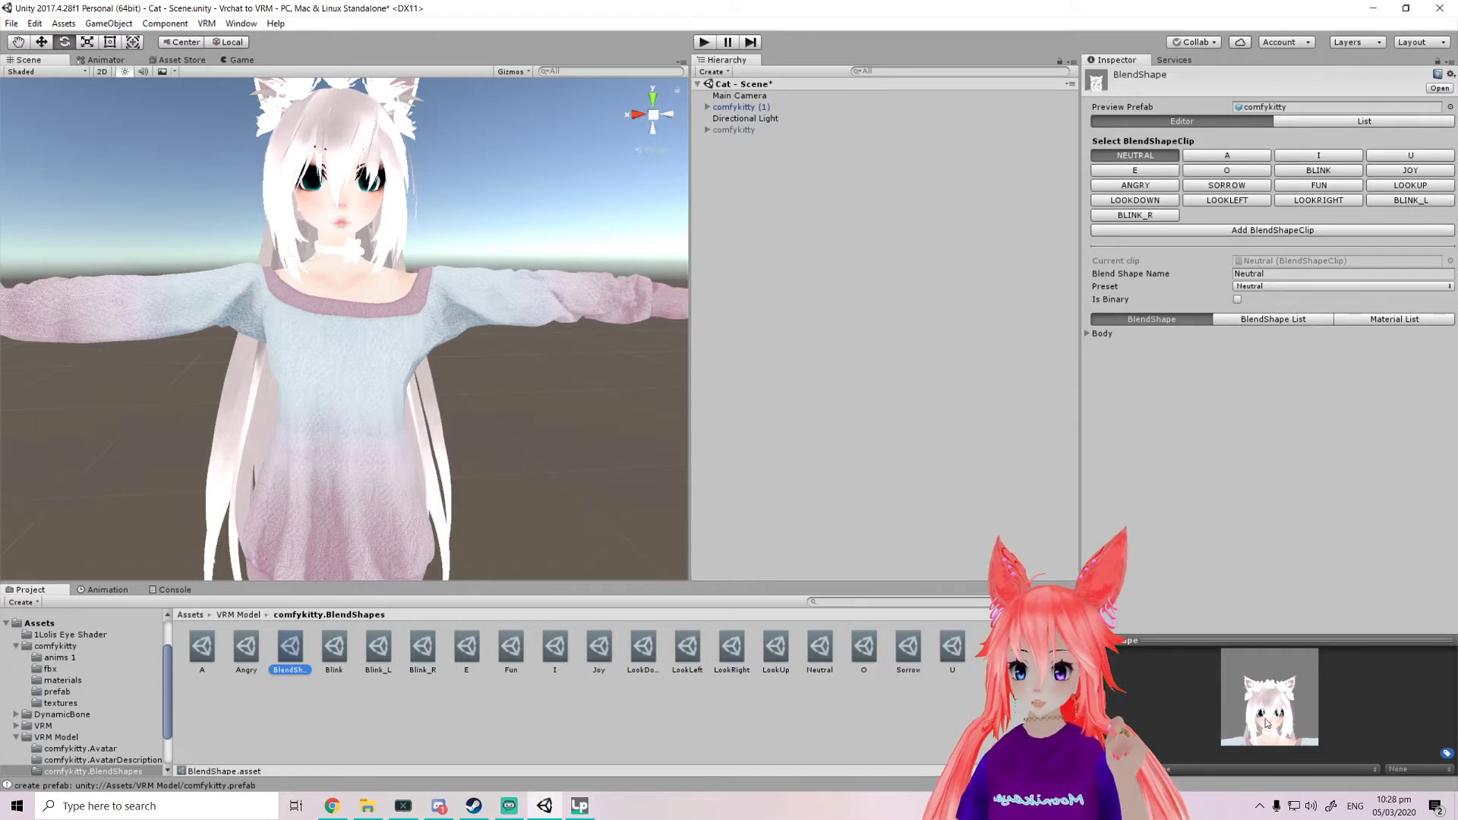
pyautogui.scroll(5, 1269, 716)
pyautogui.moveTo(1269, 716); pyautogui.dragTo(1252, 708)
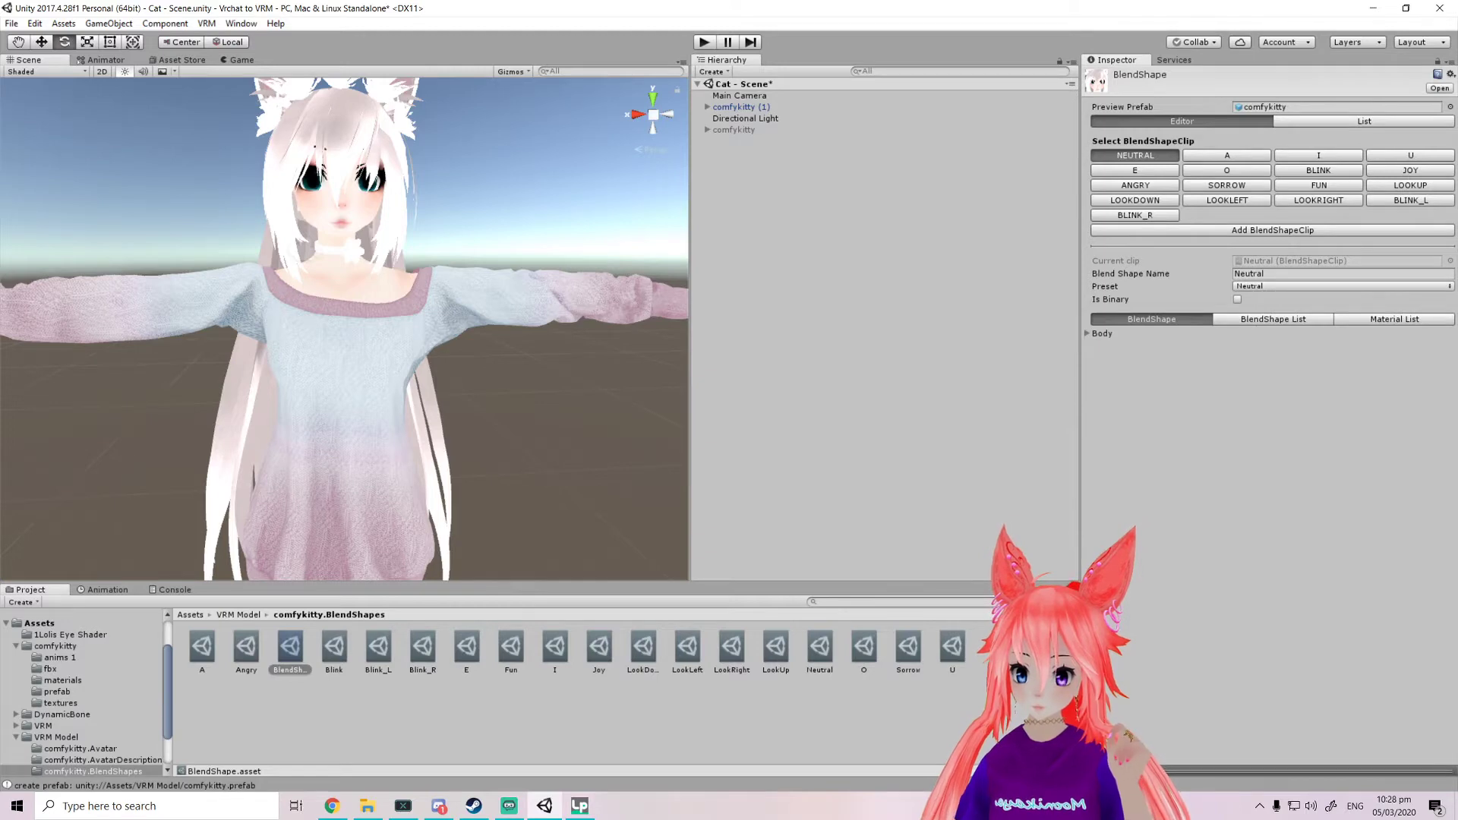
pyautogui.click(1150, 750)
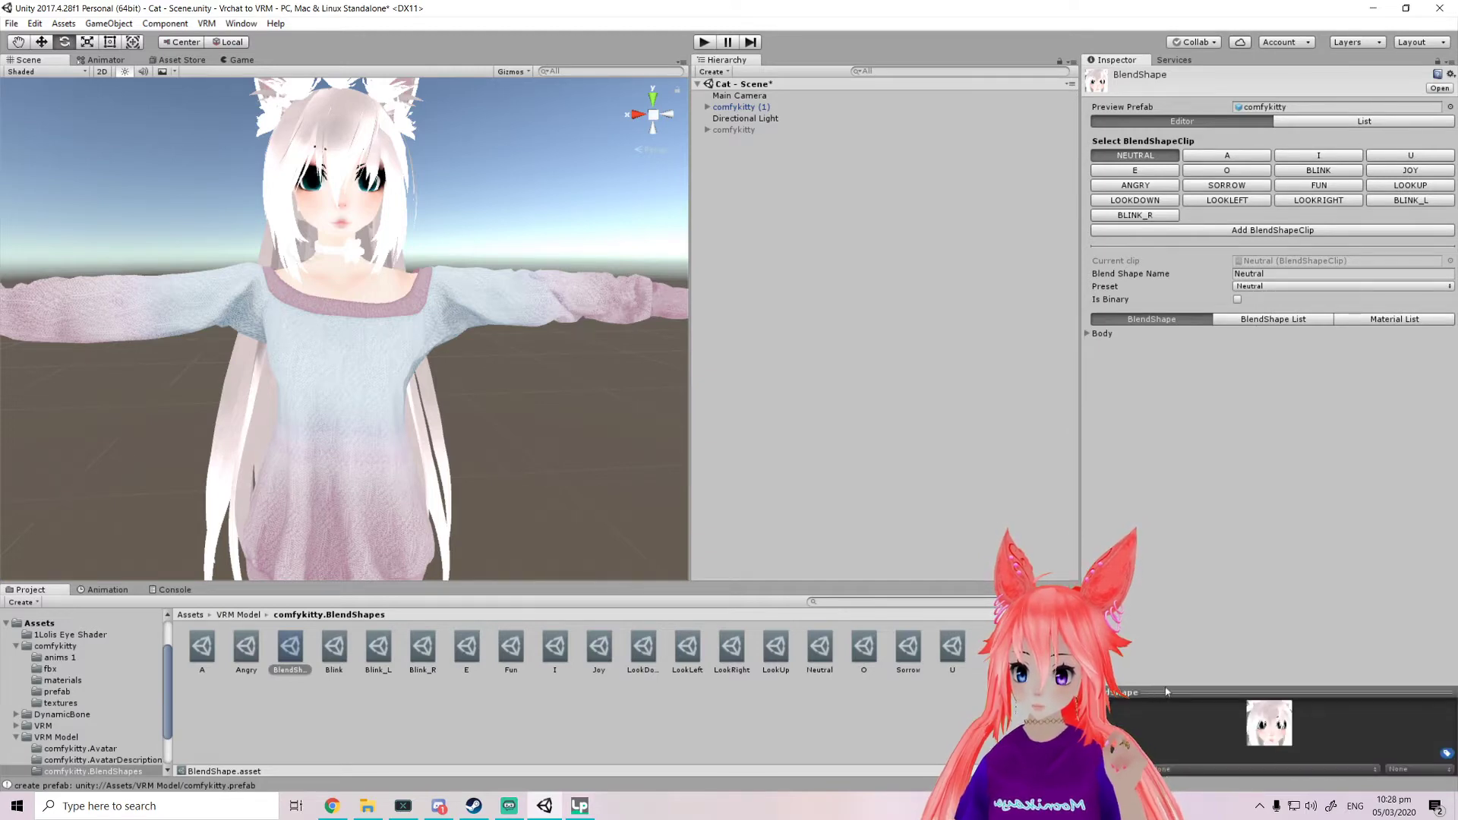
pyautogui.moveTo(1165, 694); pyautogui.dragTo(1190, 527)
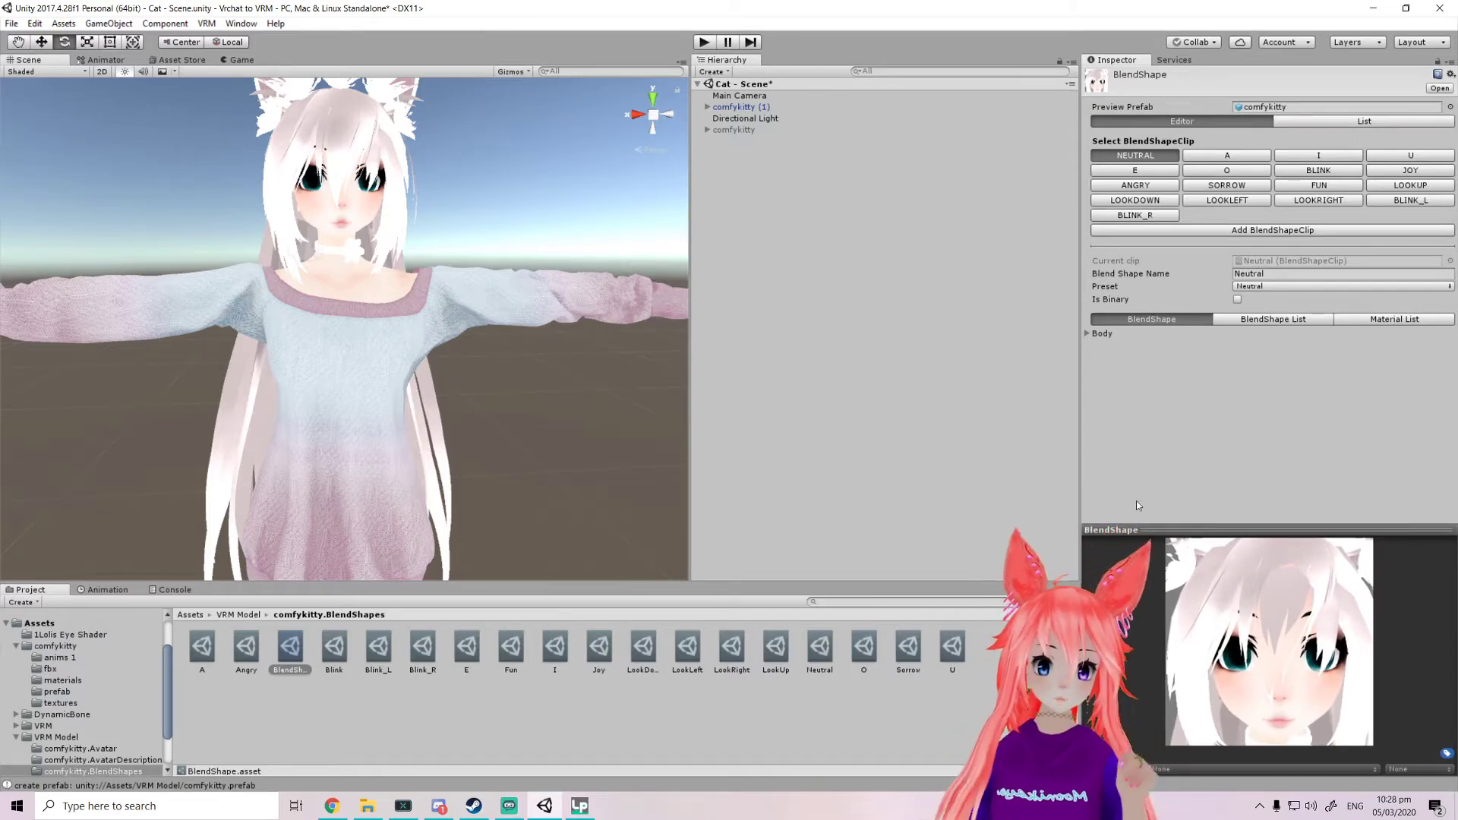
pyautogui.click(1226, 157)
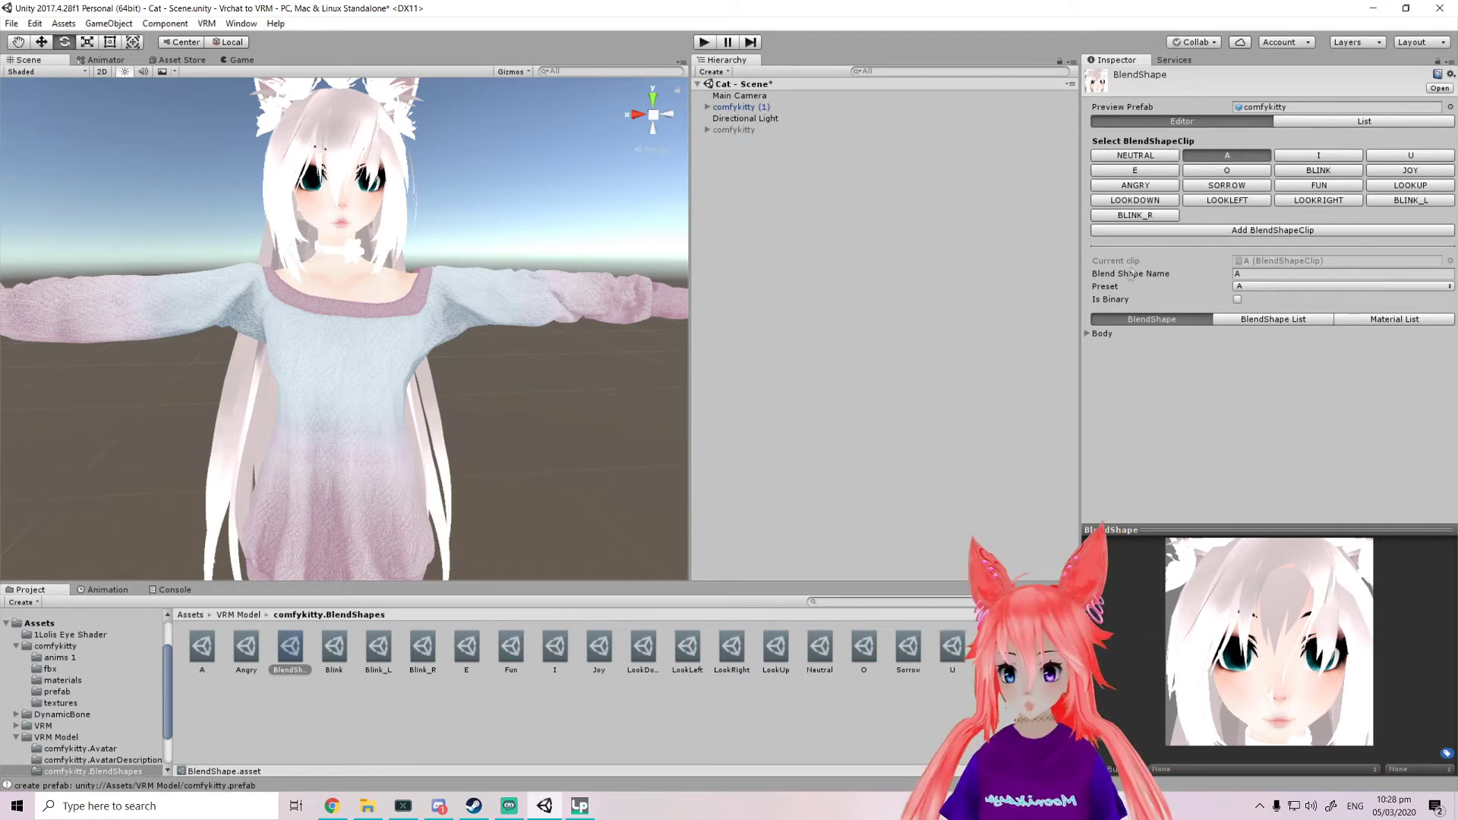
# Set vrc.v_aa to 100 on the A clip and raise vrc.v_ih on the I clip
pyautogui.click(1094, 334)
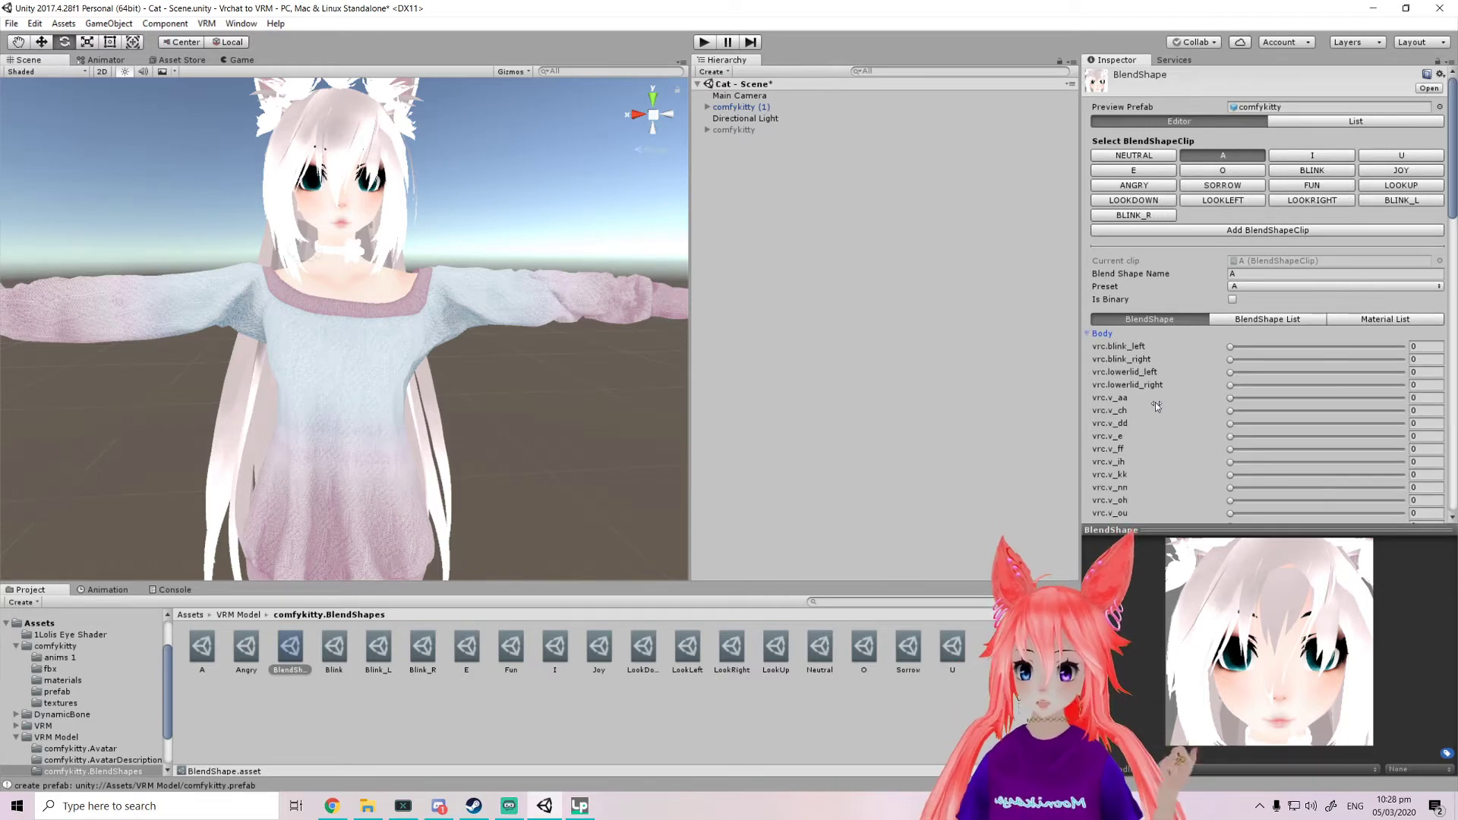
pyautogui.moveTo(1232, 402); pyautogui.dragTo(1444, 395)
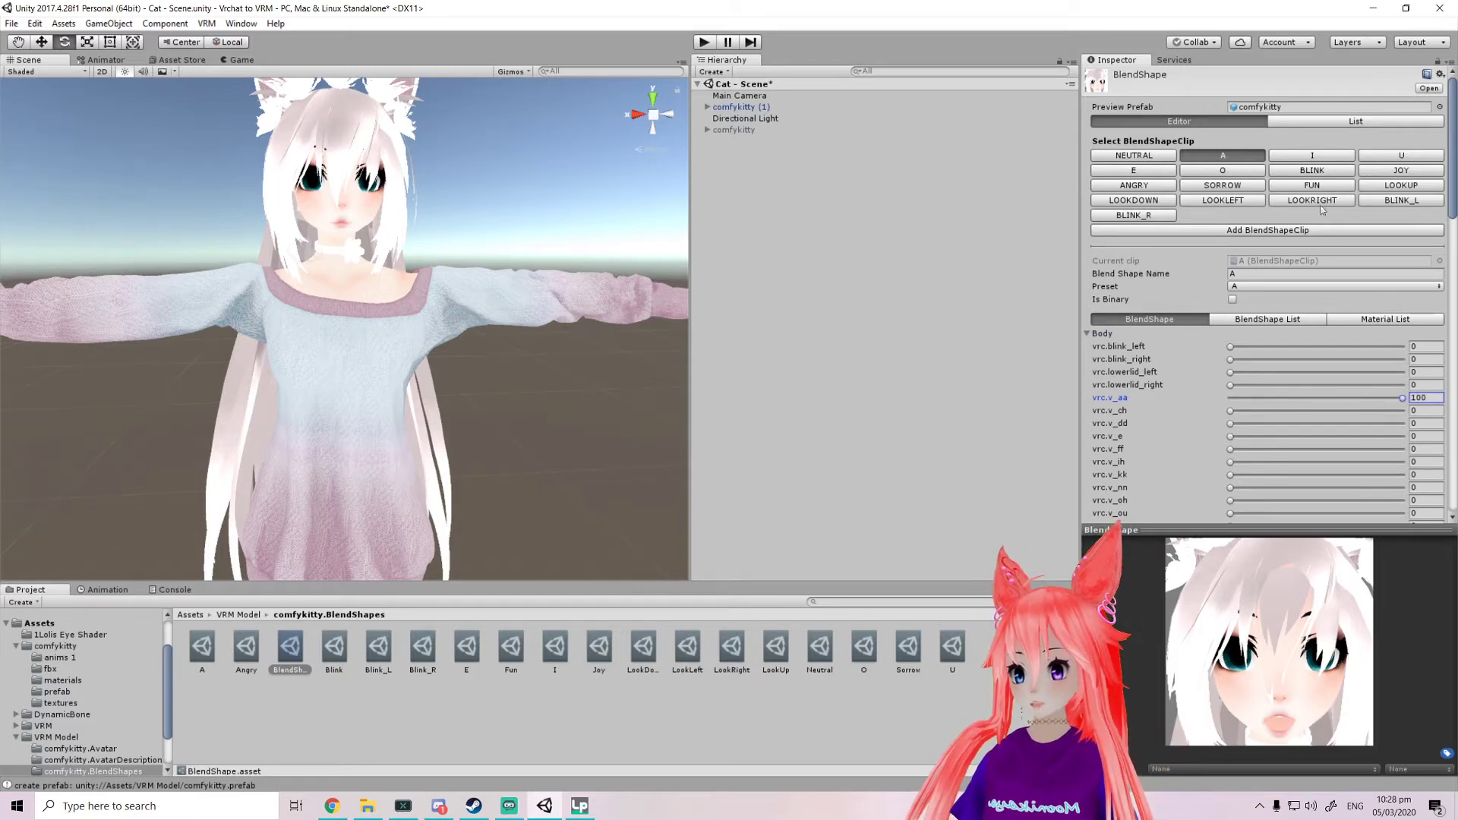
pyautogui.click(1314, 156)
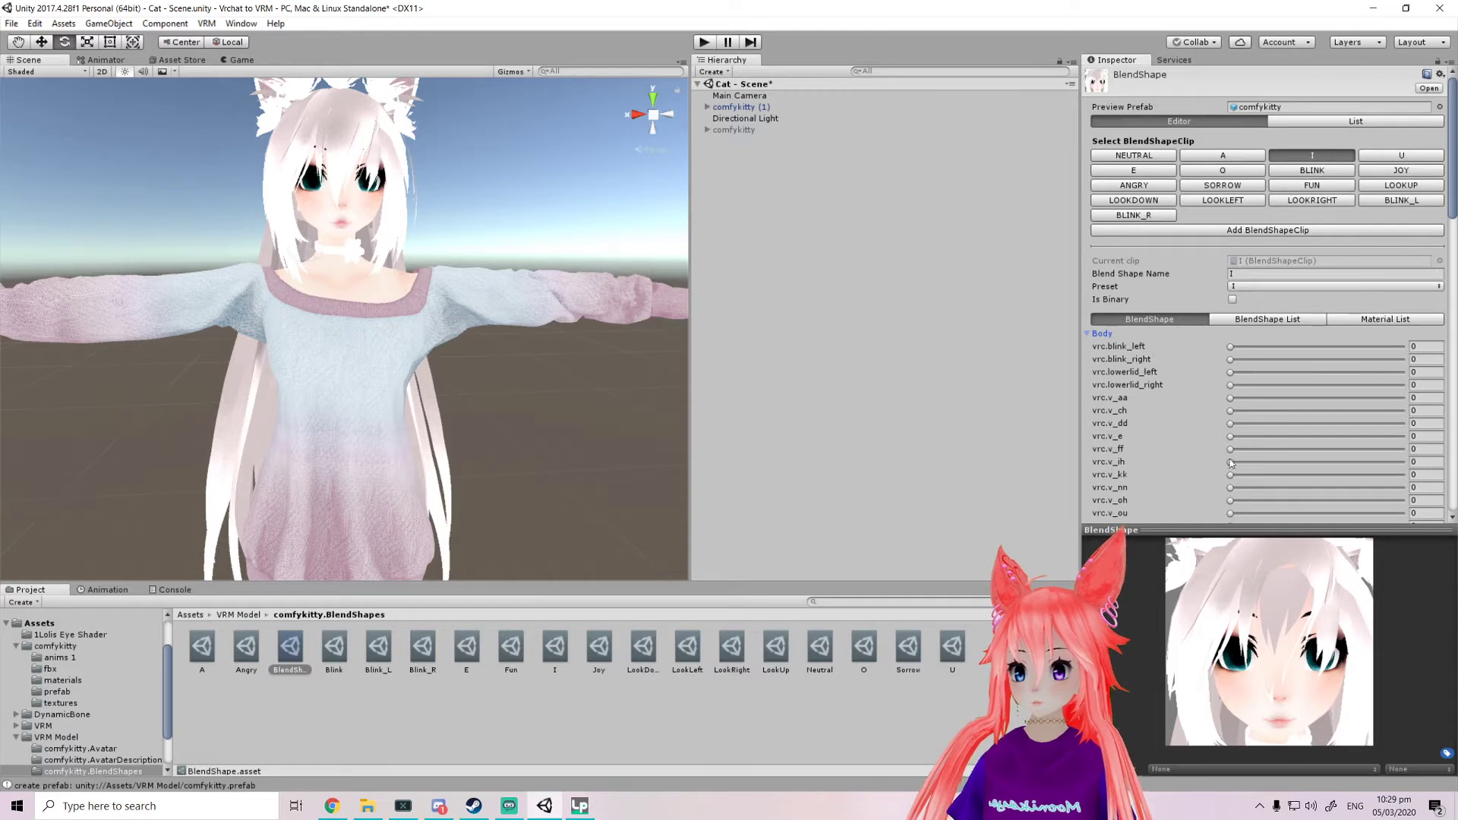
pyautogui.moveTo(1231, 463); pyautogui.dragTo(1422, 463)
pyautogui.scroll(-1, 1312, 484)
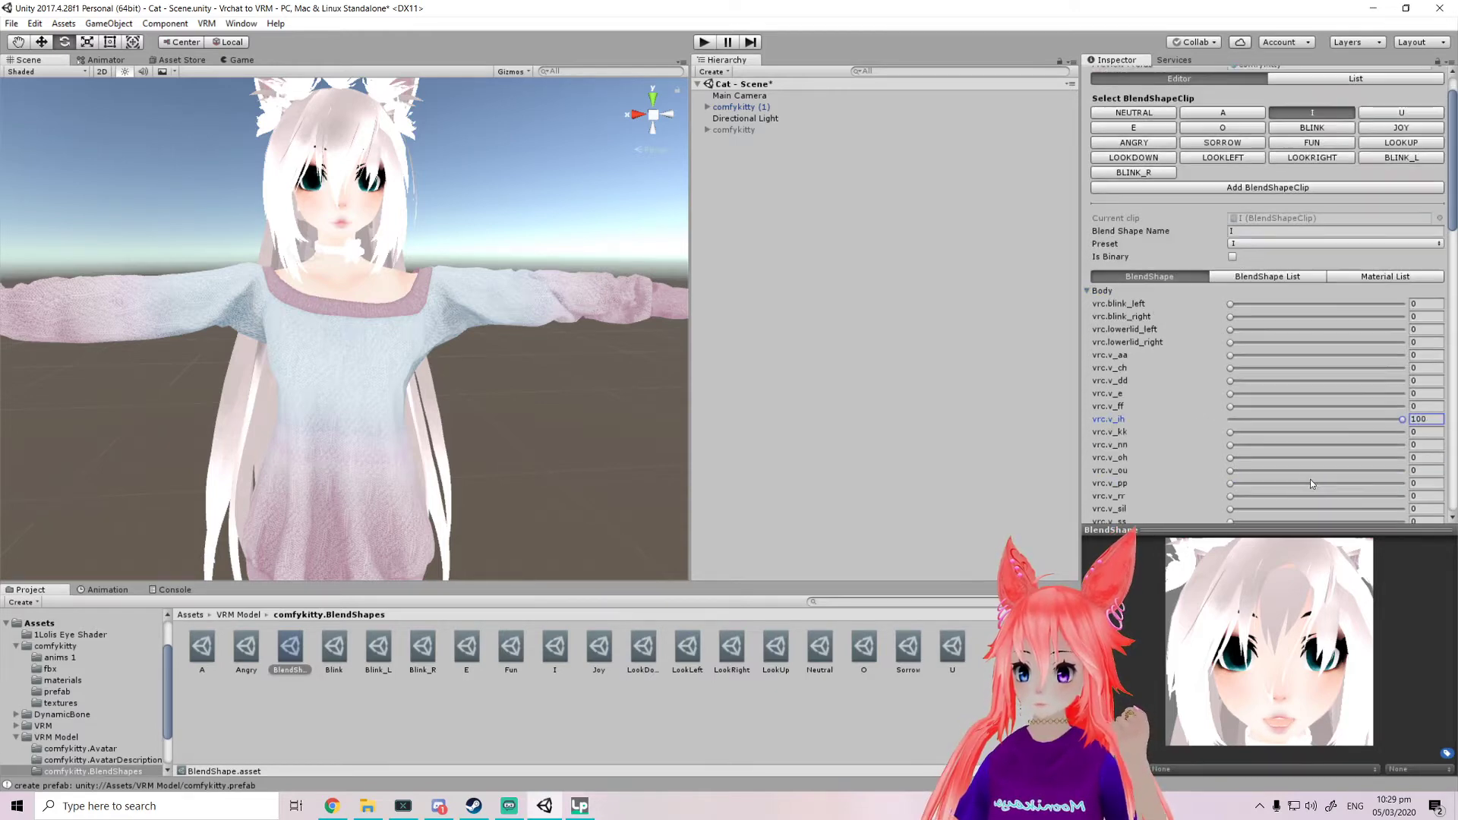
pyautogui.scroll(1, 1308, 484)
# Set vrc.v_ou to 100 on the U expression clip
pyautogui.click(1401, 155)
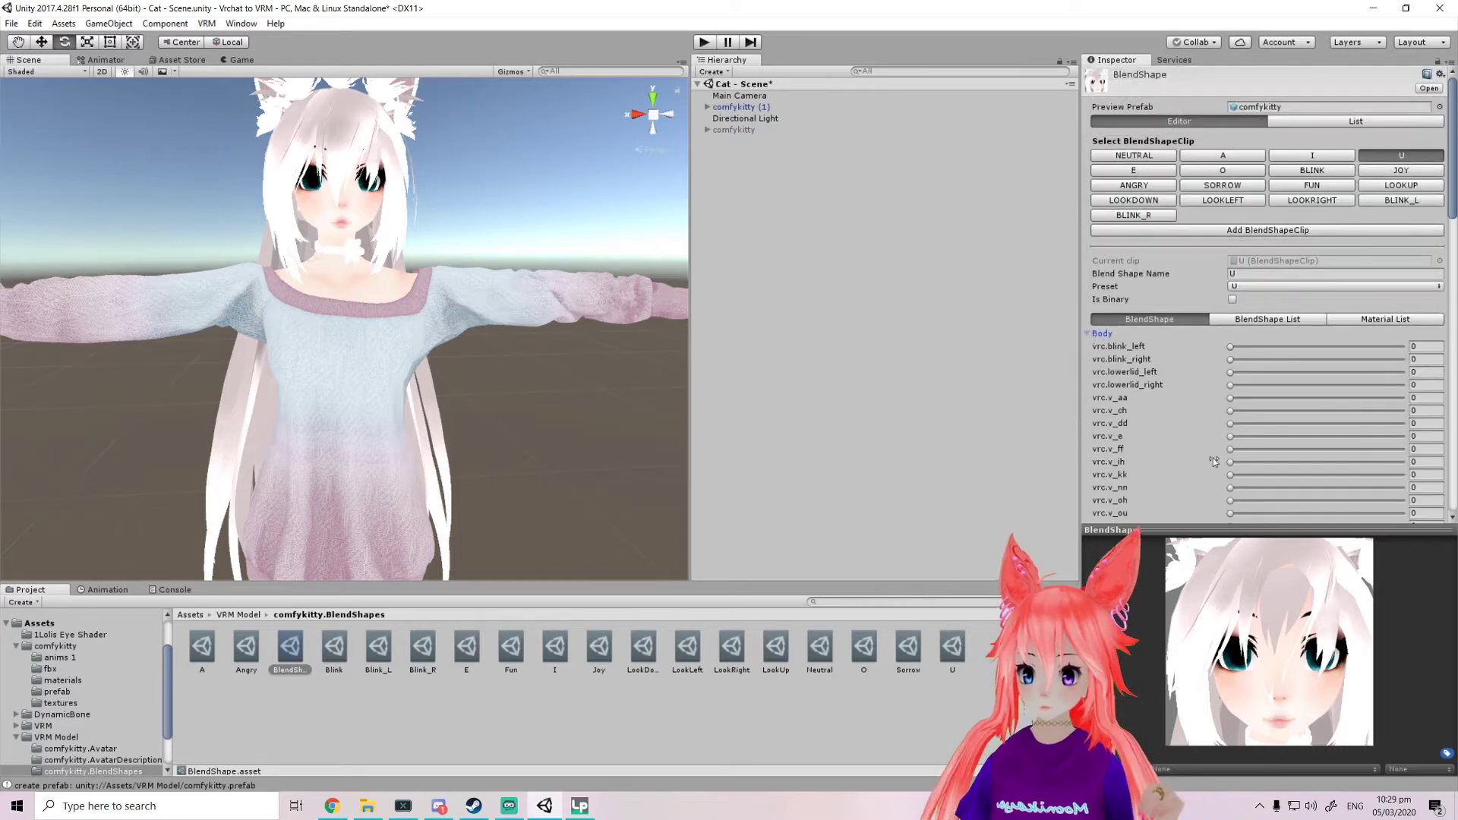
pyautogui.scroll(-2, 1215, 460)
pyautogui.moveTo(1231, 428); pyautogui.dragTo(1405, 428)
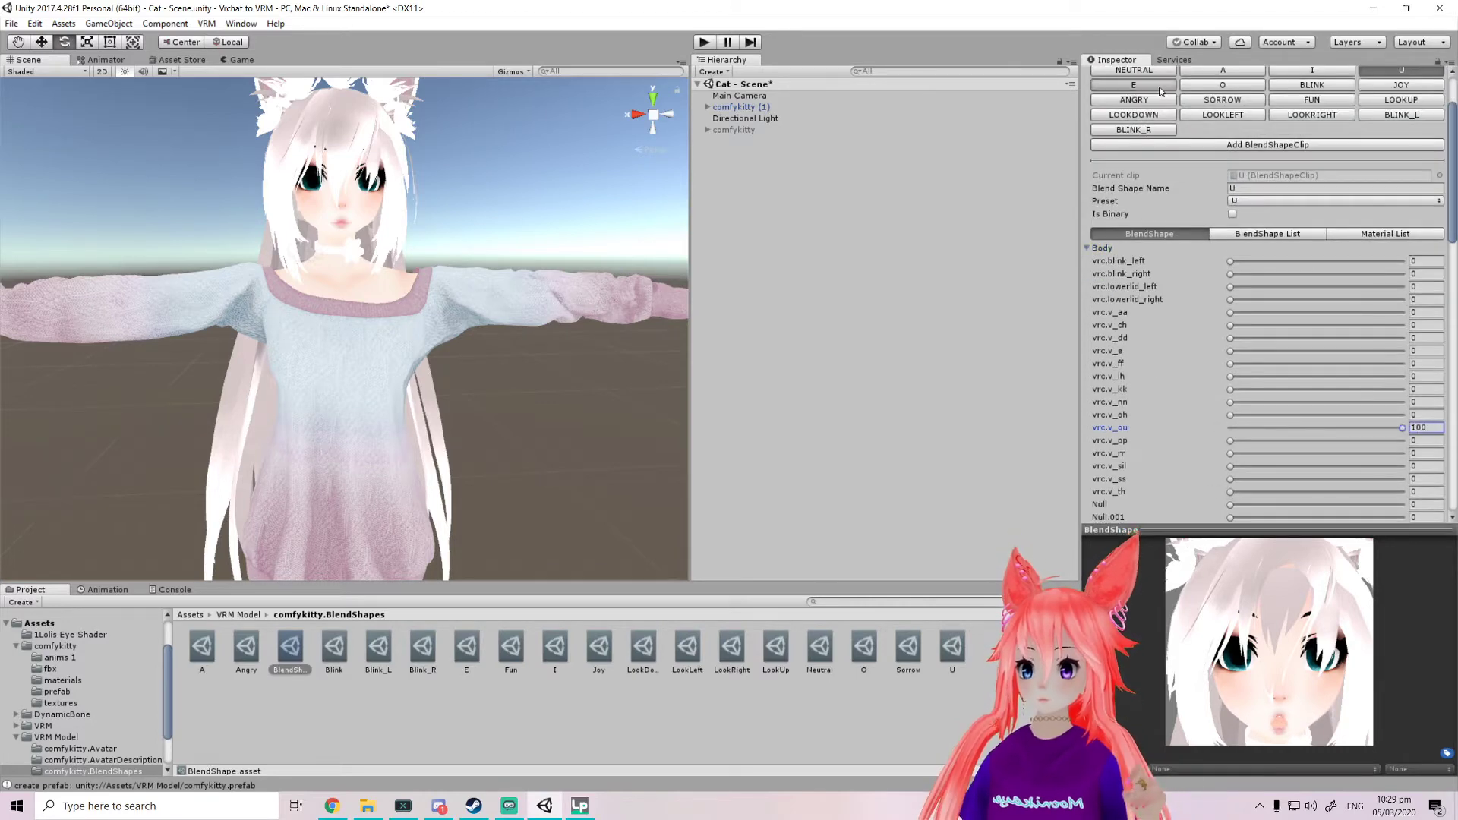
pyautogui.scroll(2, 1185, 152)
pyautogui.scroll(-1, 1185, 190)
pyautogui.scroll(1, 1185, 190)
# Set vrc.v_oh to 100 on the O expression clip
pyautogui.click(1223, 170)
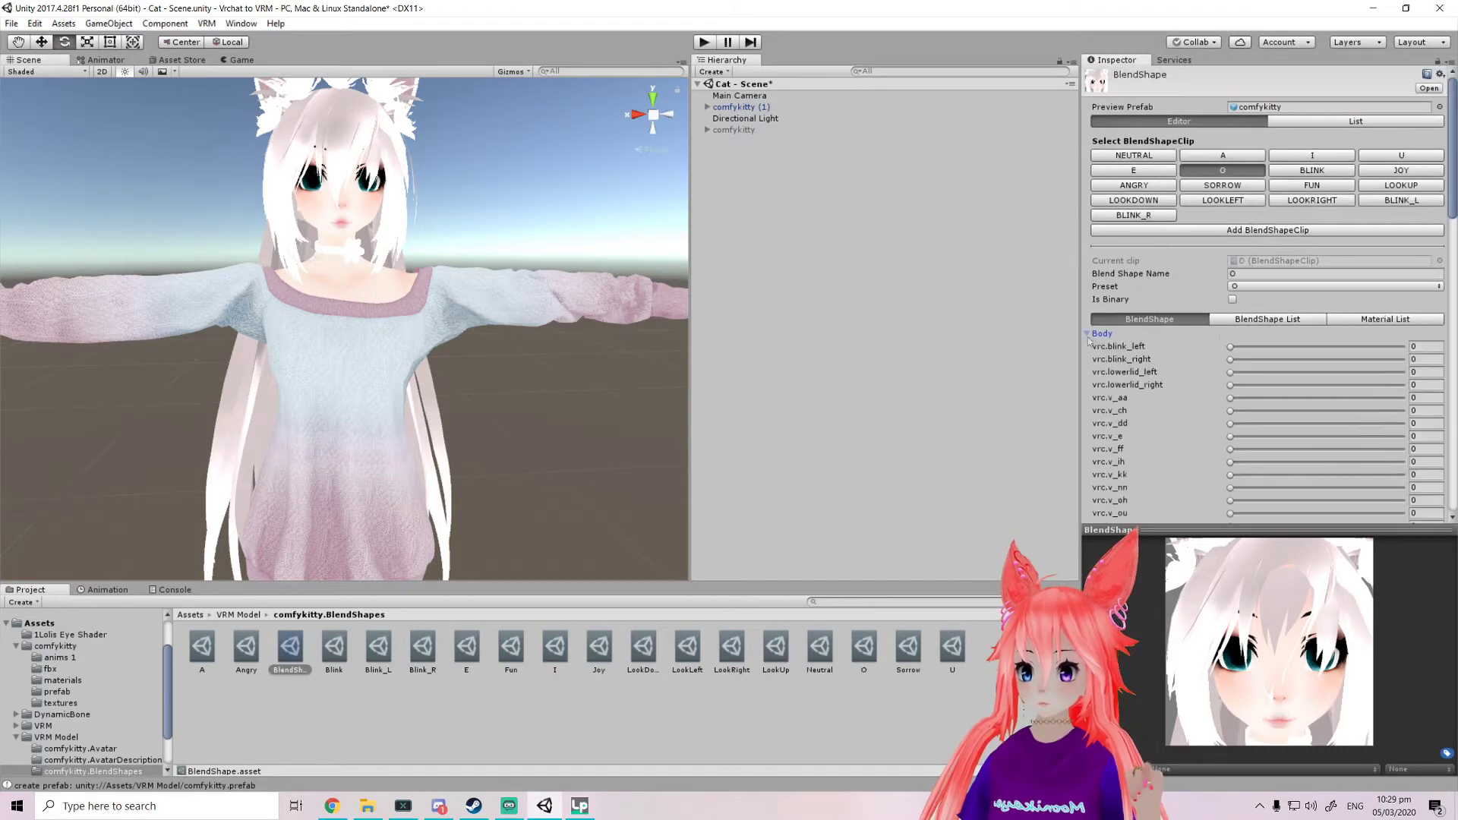
pyautogui.scroll(-2, 1088, 341)
pyautogui.moveTo(1231, 415); pyautogui.dragTo(1405, 414)
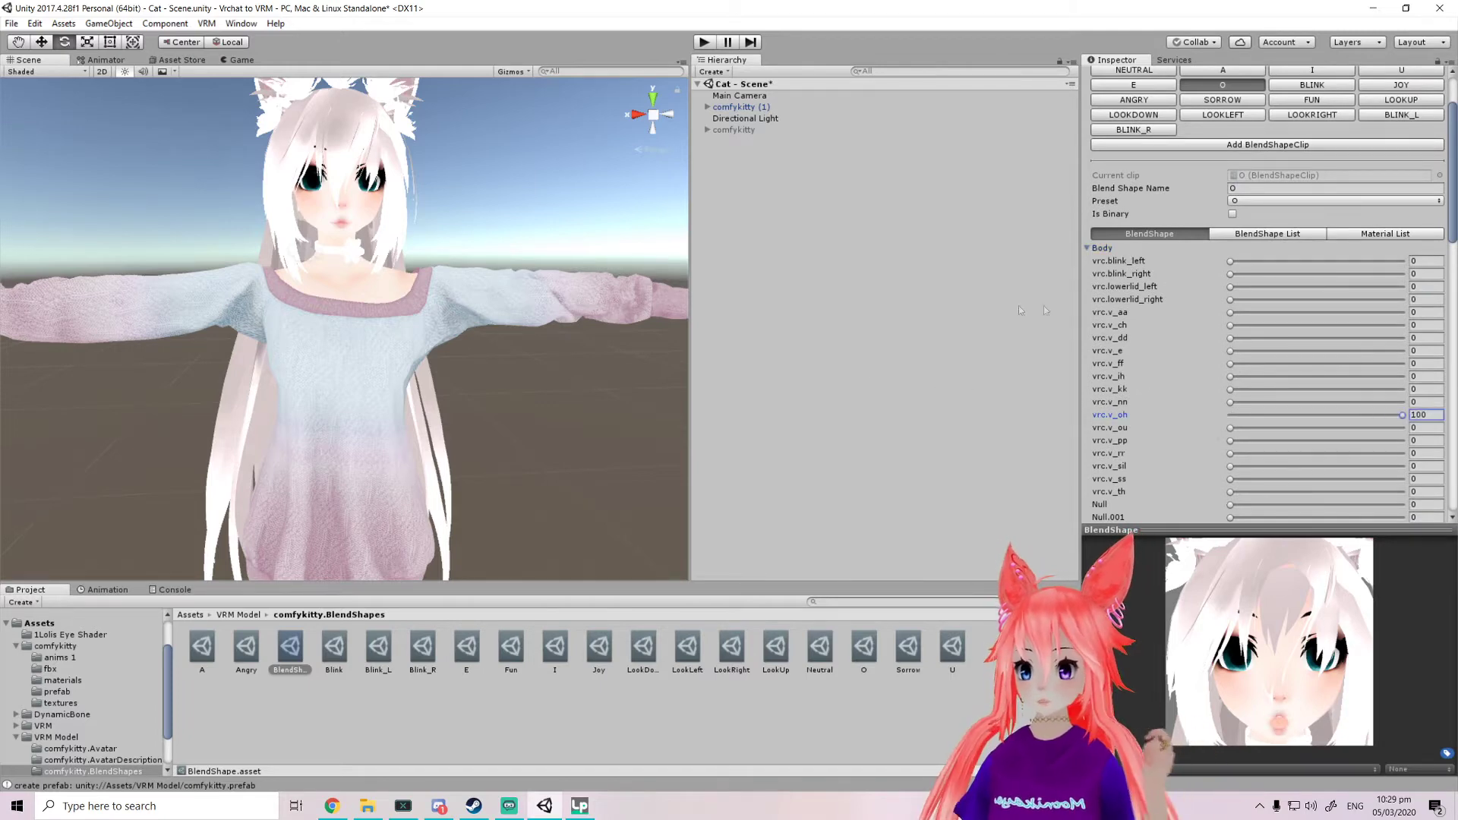
pyautogui.scroll(1, 1250, 225)
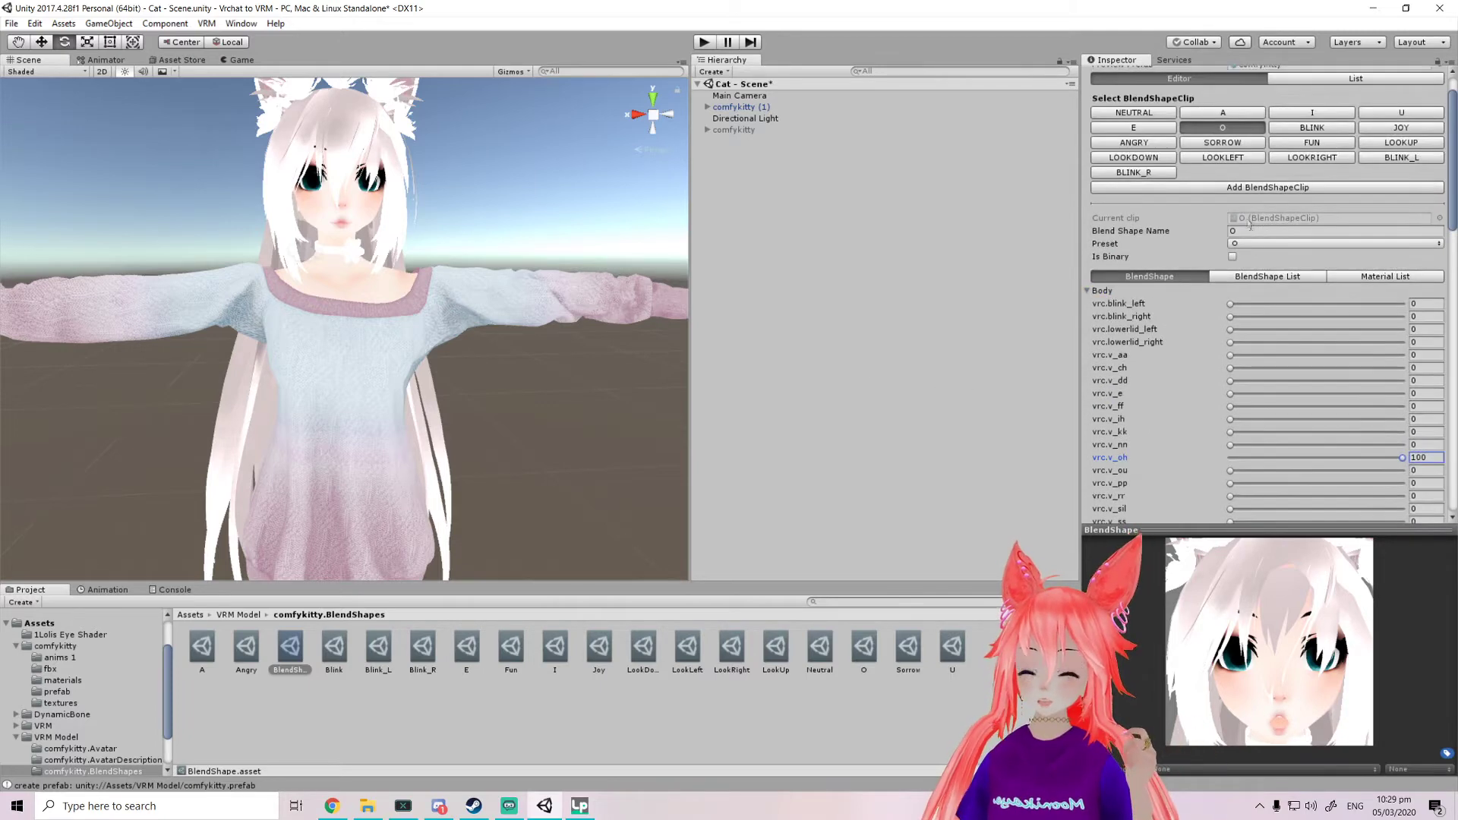
# Set Blink Happy to 100 on the Blink clip so the avatar's eyes close
pyautogui.click(1320, 129)
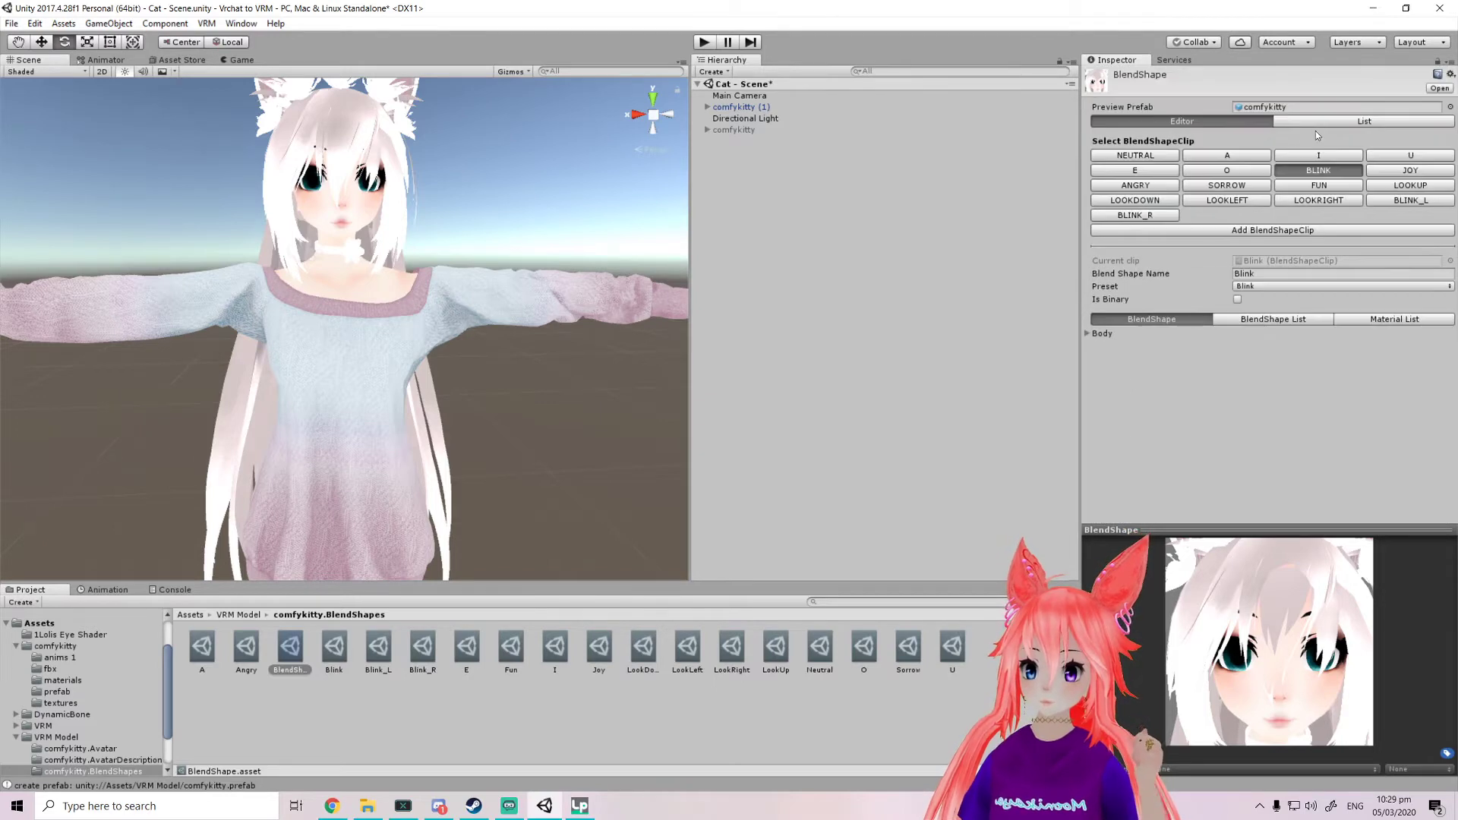
pyautogui.scroll(-10, 1189, 402)
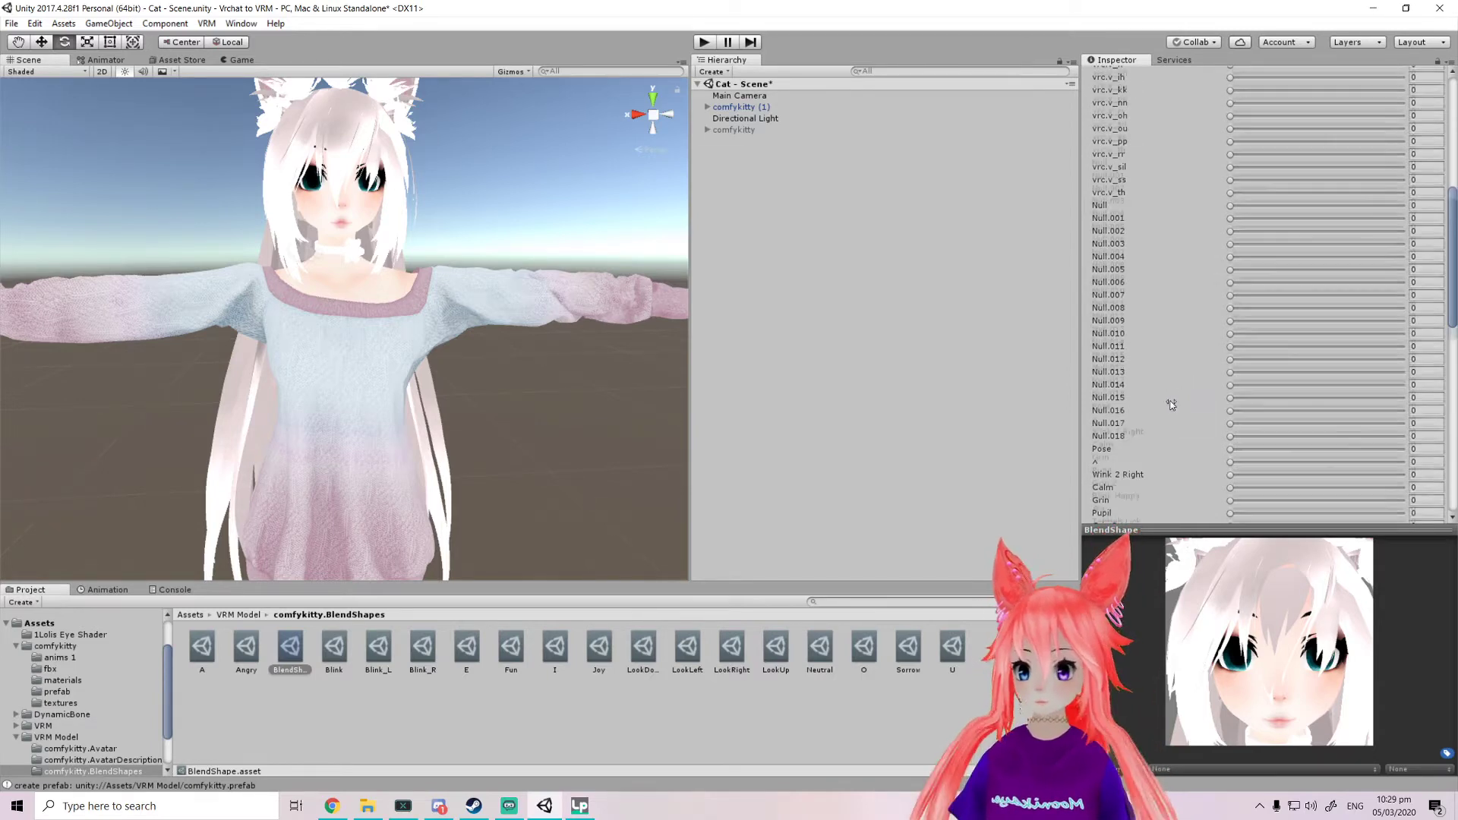
pyautogui.scroll(-5, 1170, 399)
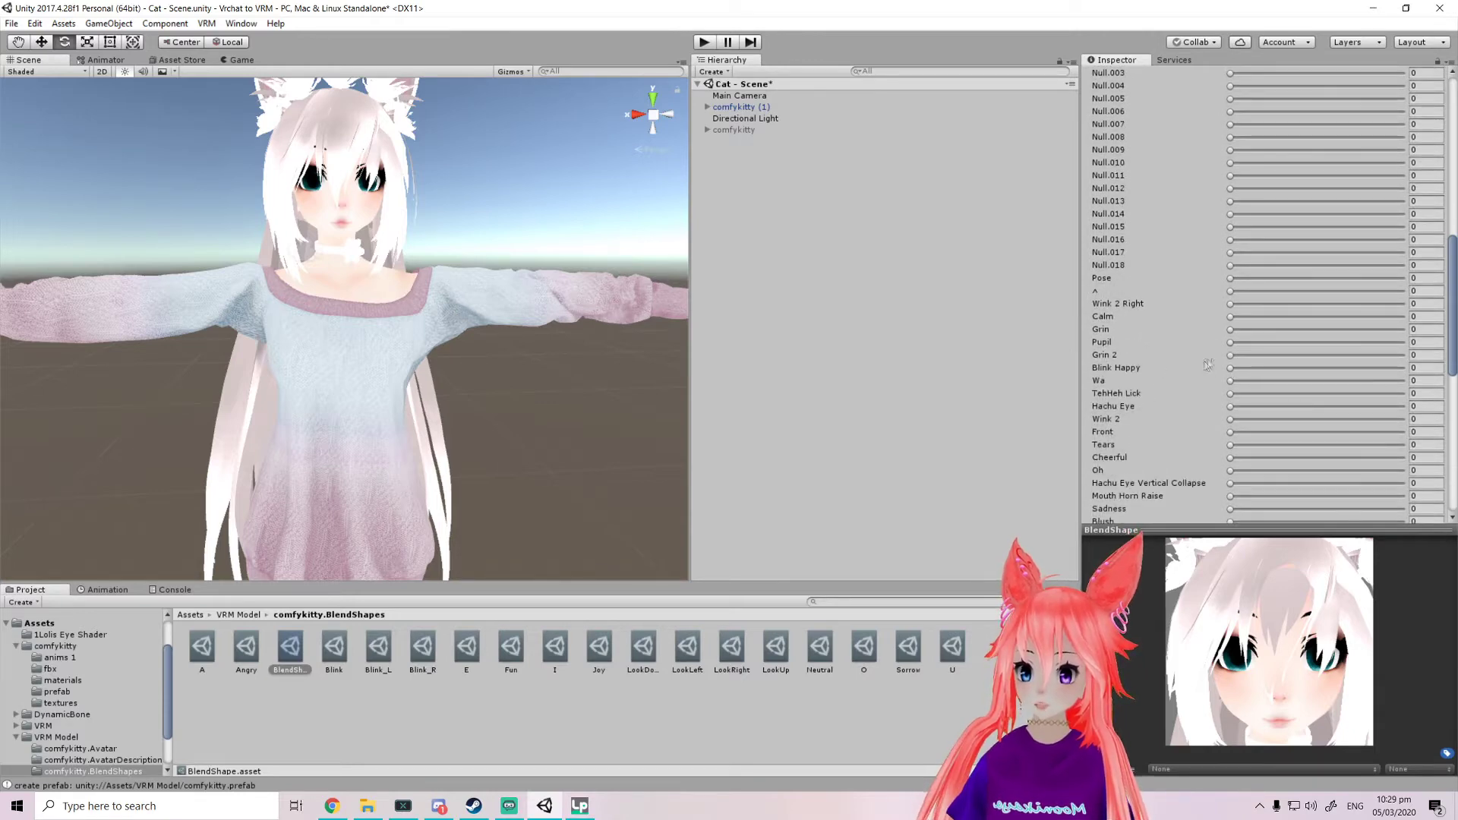
pyautogui.moveTo(1231, 369); pyautogui.dragTo(1402, 369)
pyautogui.scroll(2, 1210, 329)
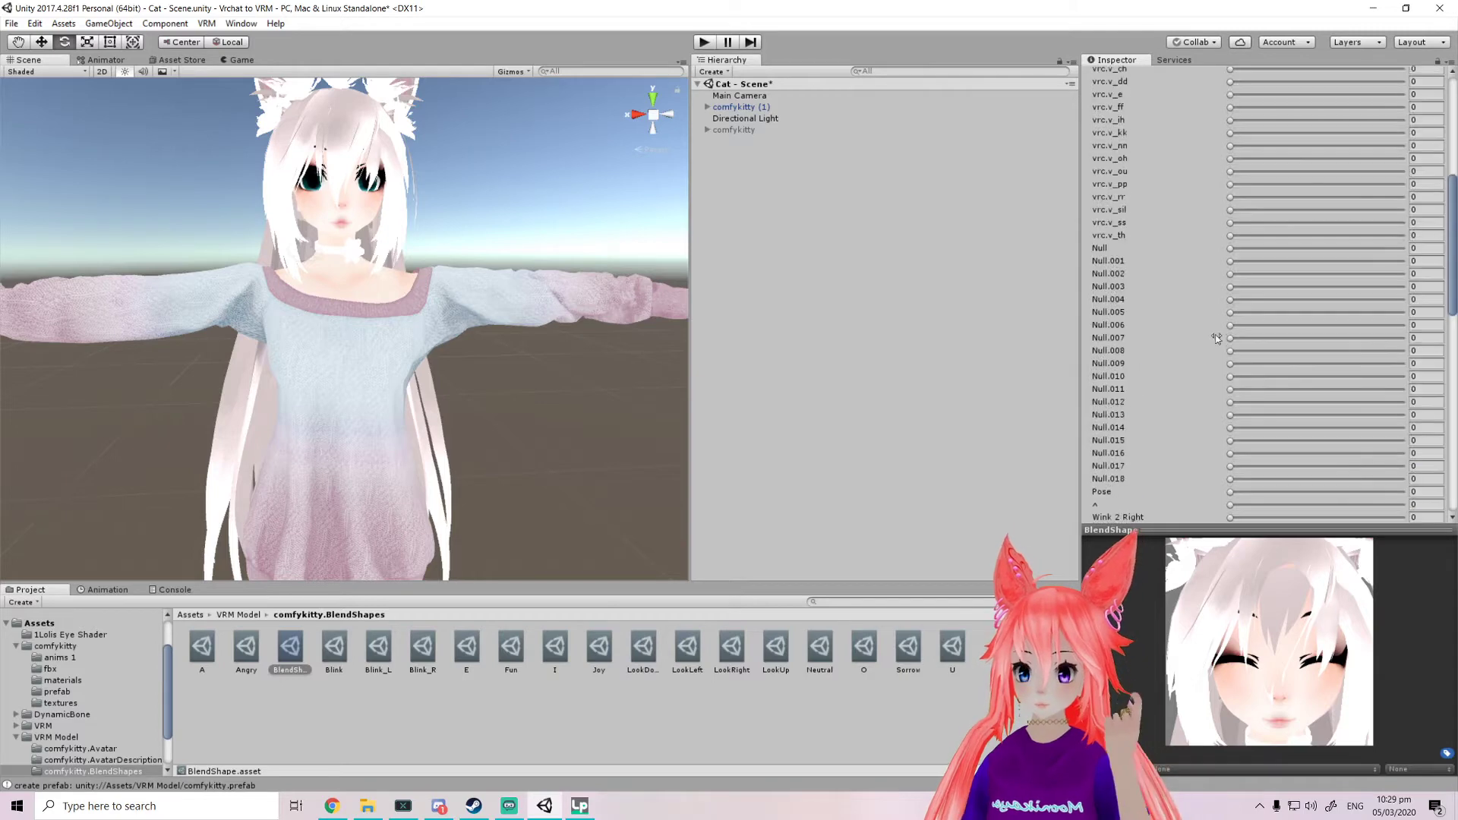
pyautogui.scroll(-2, 1211, 334)
pyautogui.scroll(10, 1207, 349)
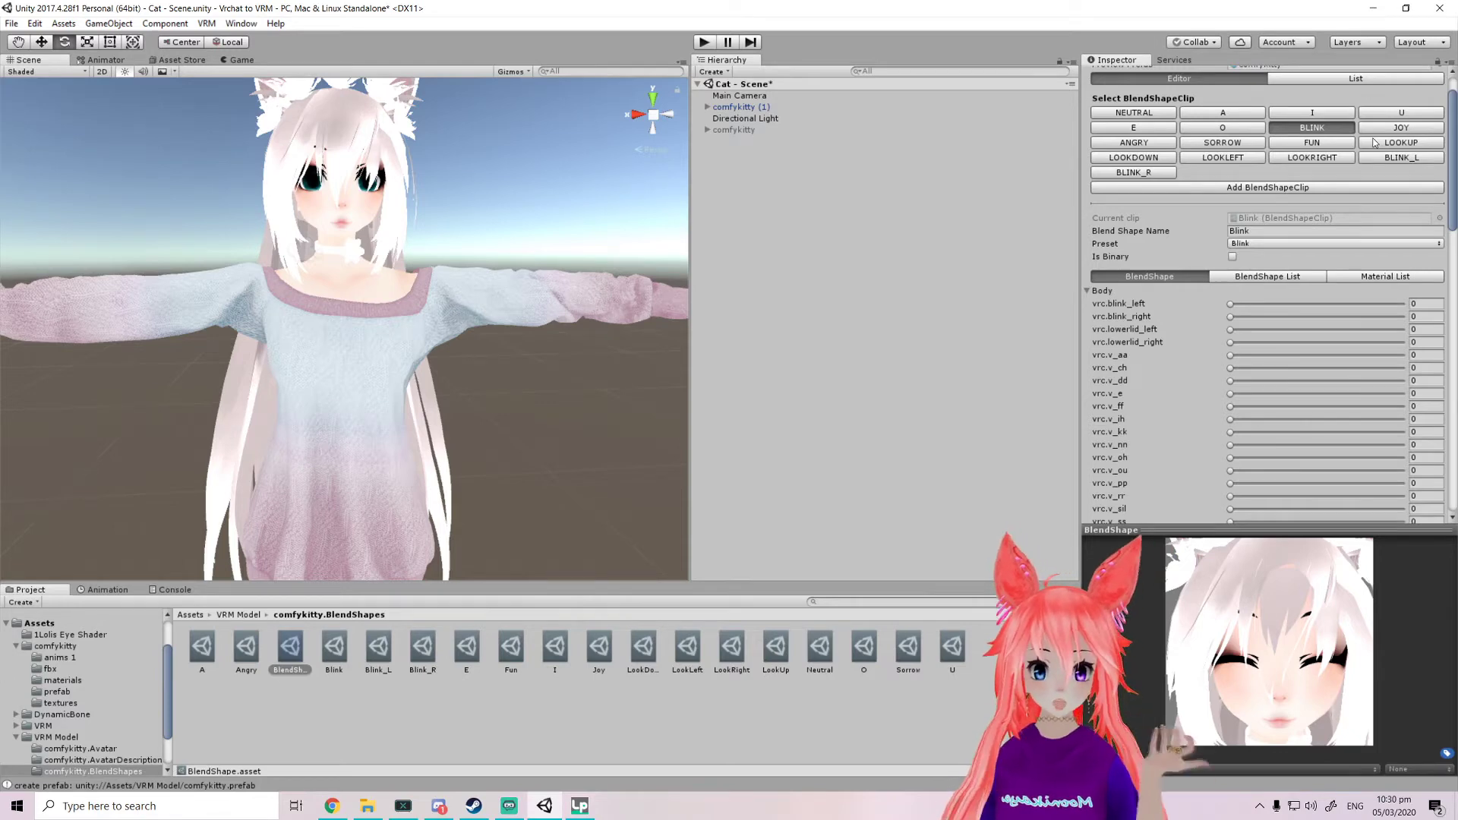
pyautogui.click(1395, 129)
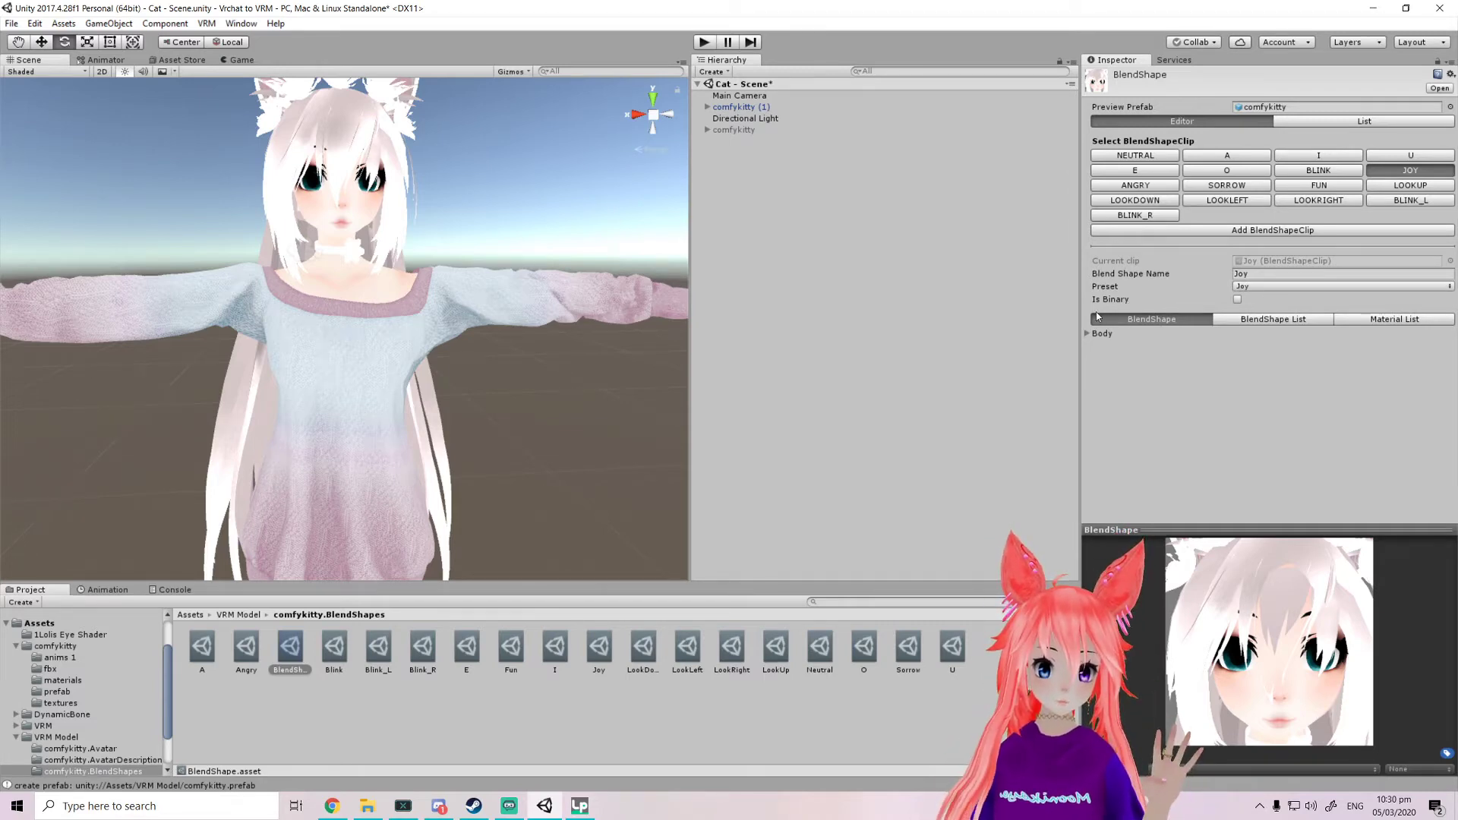
# Set Blink Happy and Cheerful to 100 on the Joy clip
pyautogui.click(1097, 336)
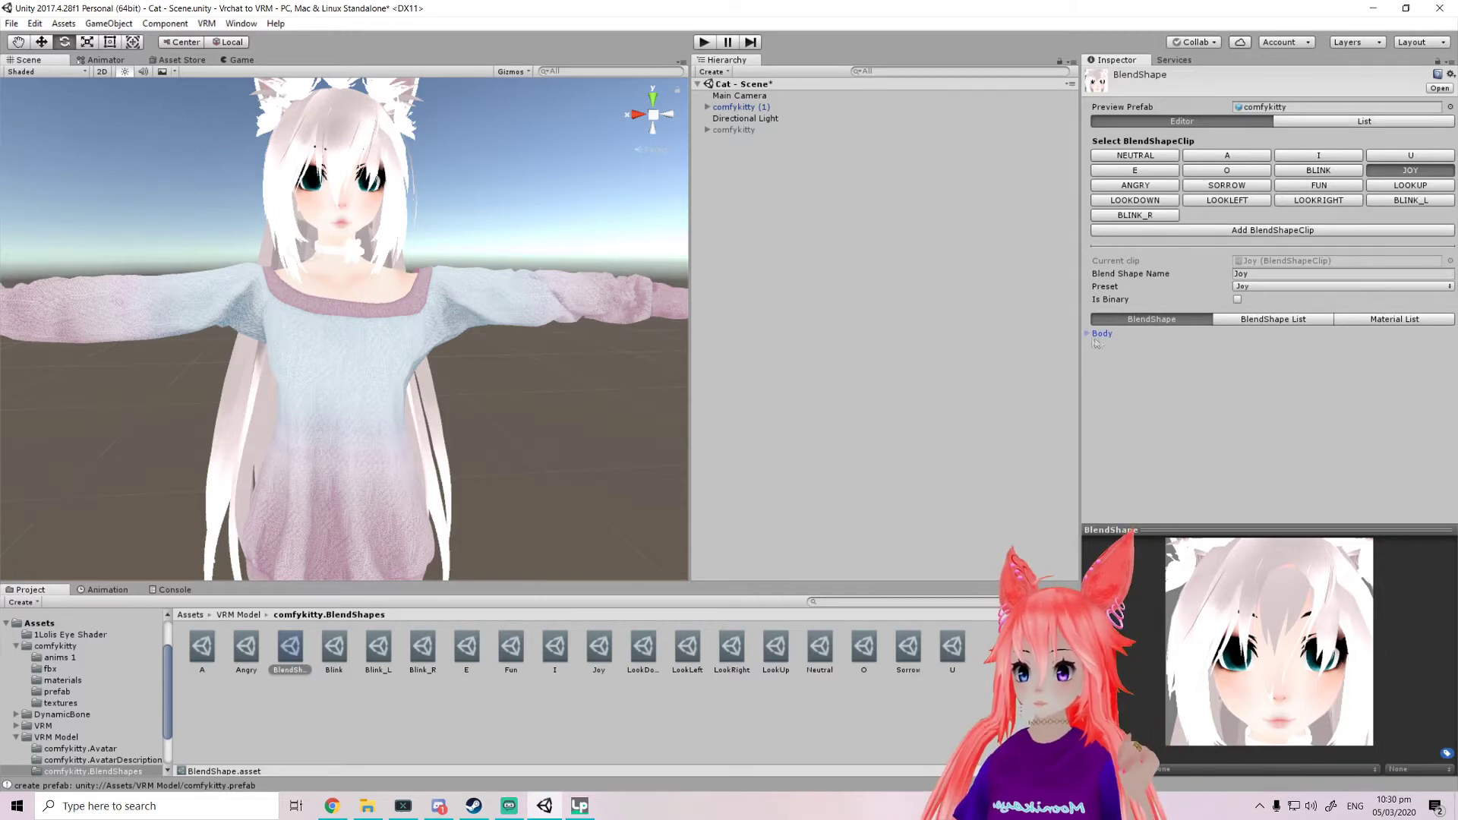
pyautogui.click(1099, 334)
pyautogui.scroll(-8, 1247, 404)
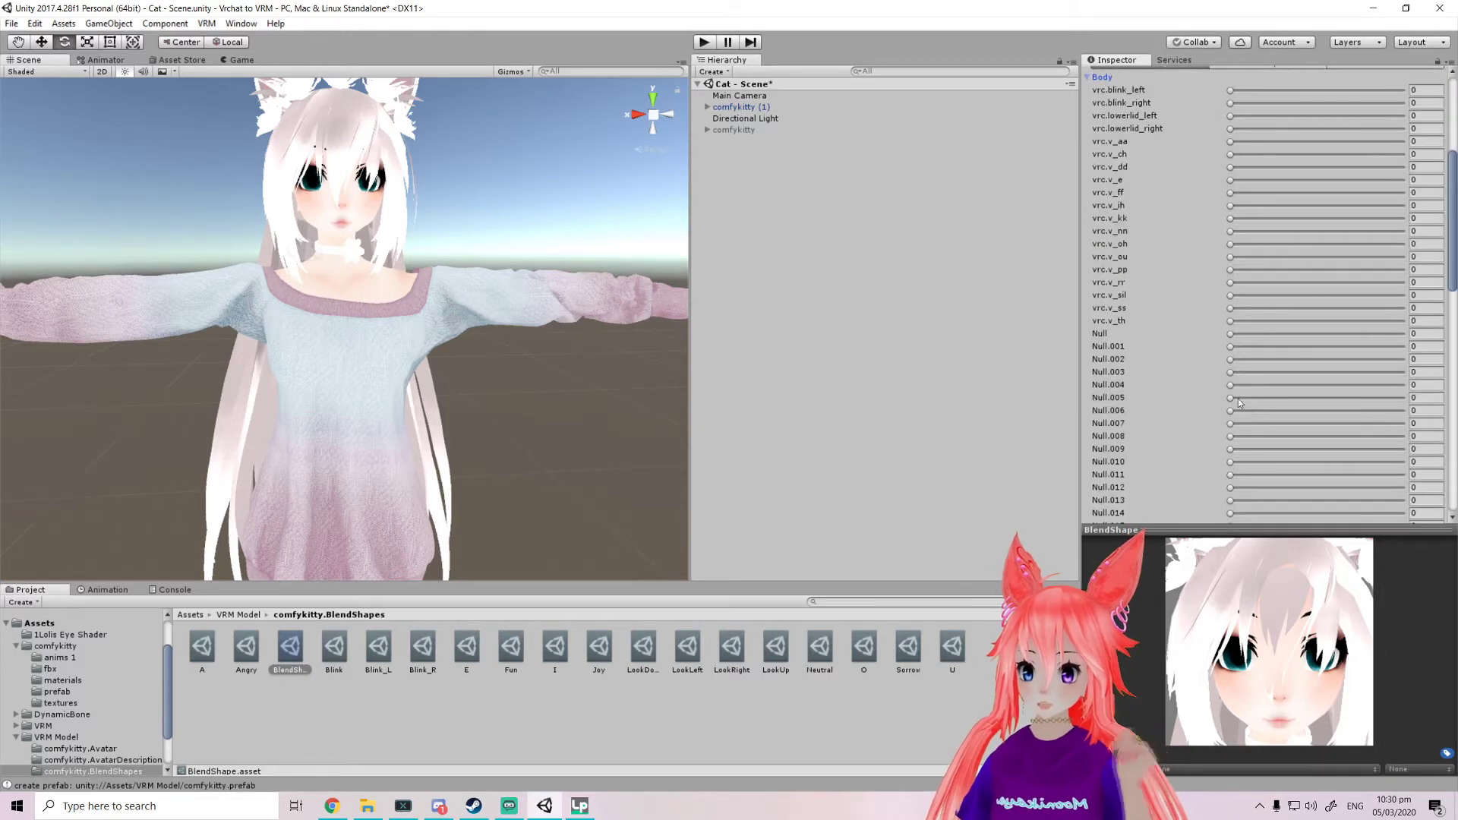
pyautogui.scroll(-10, 1235, 407)
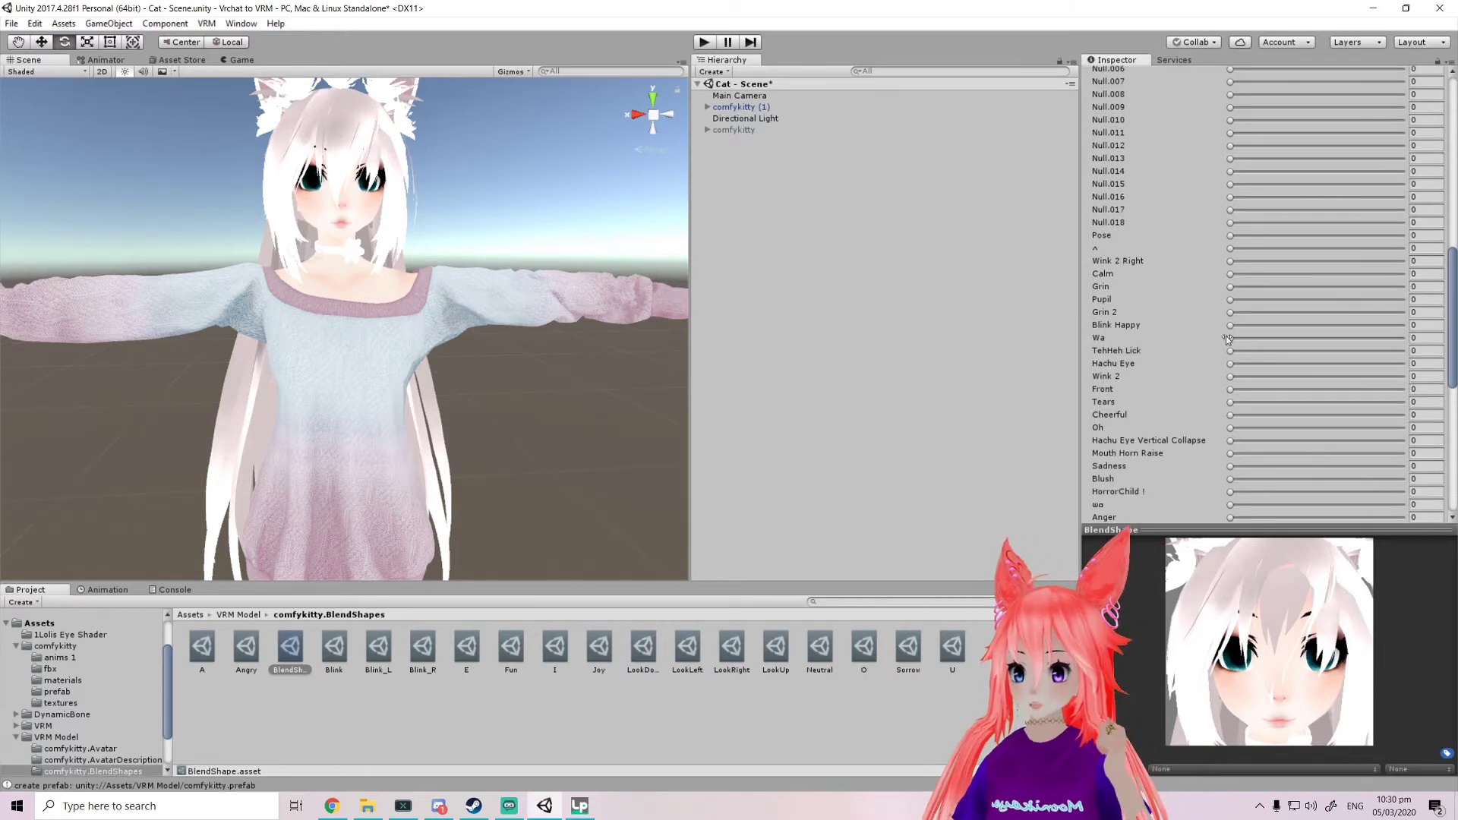
pyautogui.moveTo(1232, 328); pyautogui.dragTo(1404, 325)
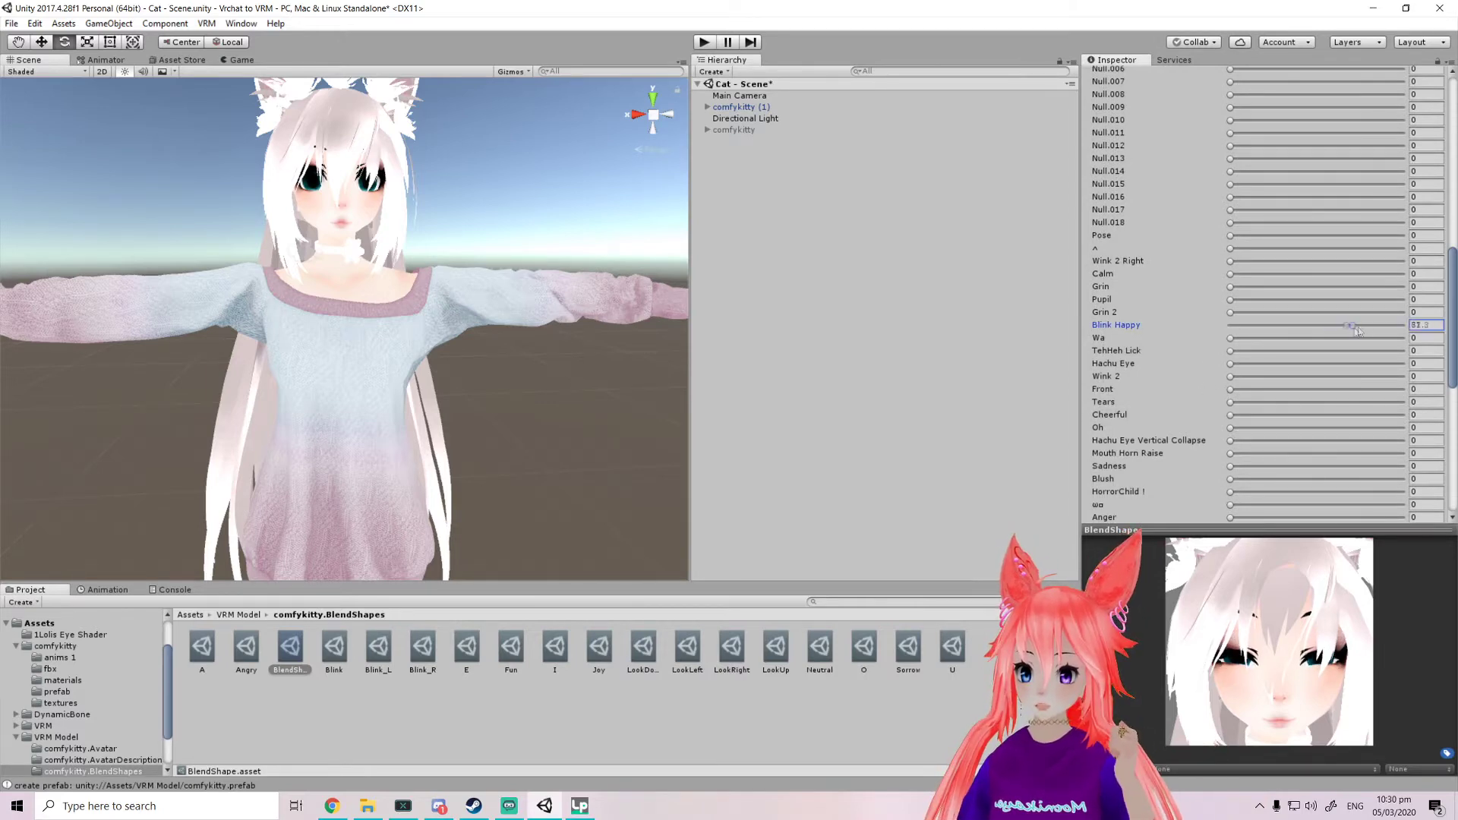
pyautogui.scroll(-3, 1174, 346)
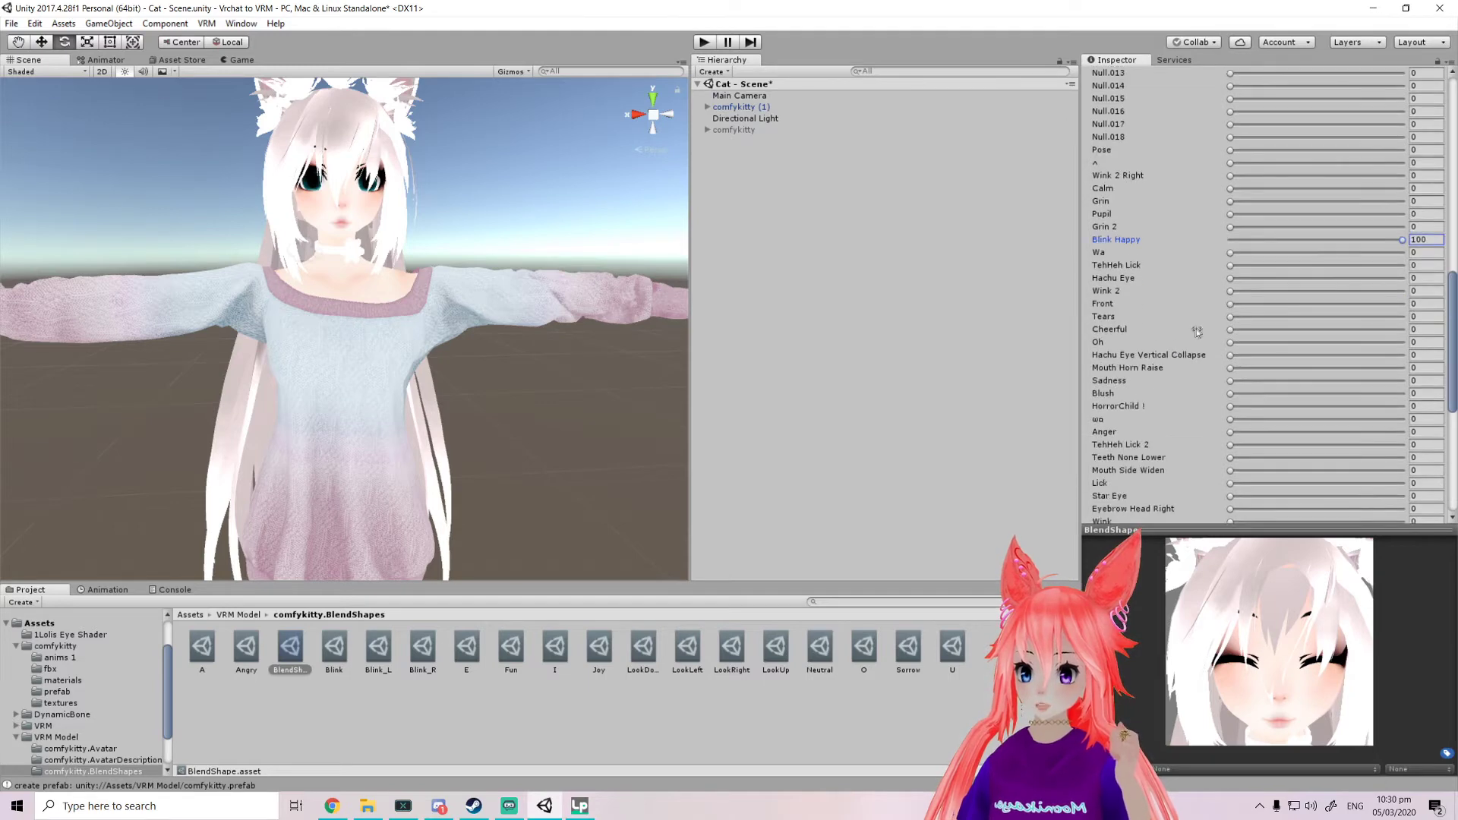
pyautogui.moveTo(1233, 329); pyautogui.dragTo(1403, 330)
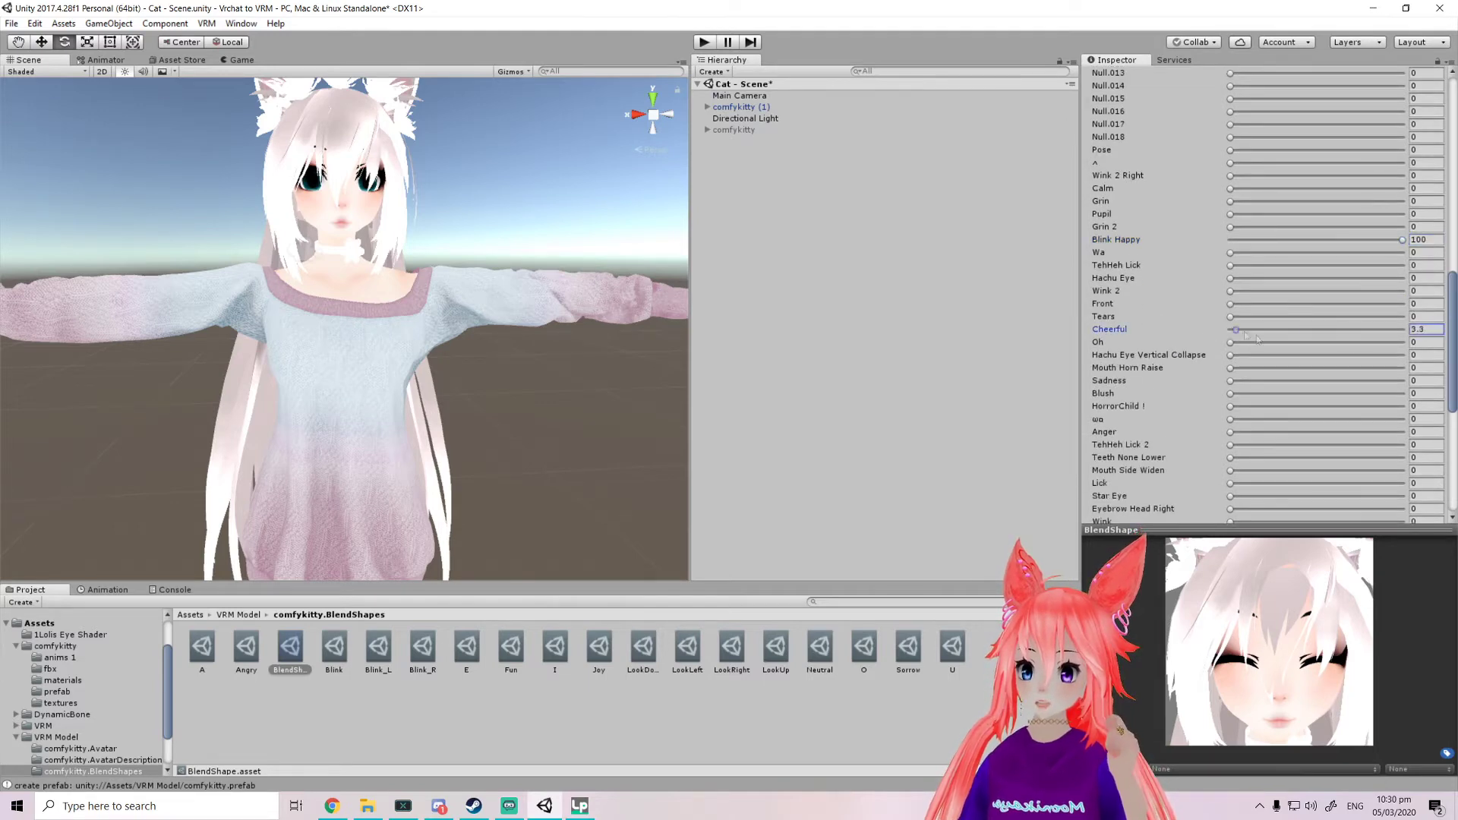
# Partly apply the ωα smiling mouth shape on the Joy clip, at about 92
pyautogui.scroll(-5, 1198, 420)
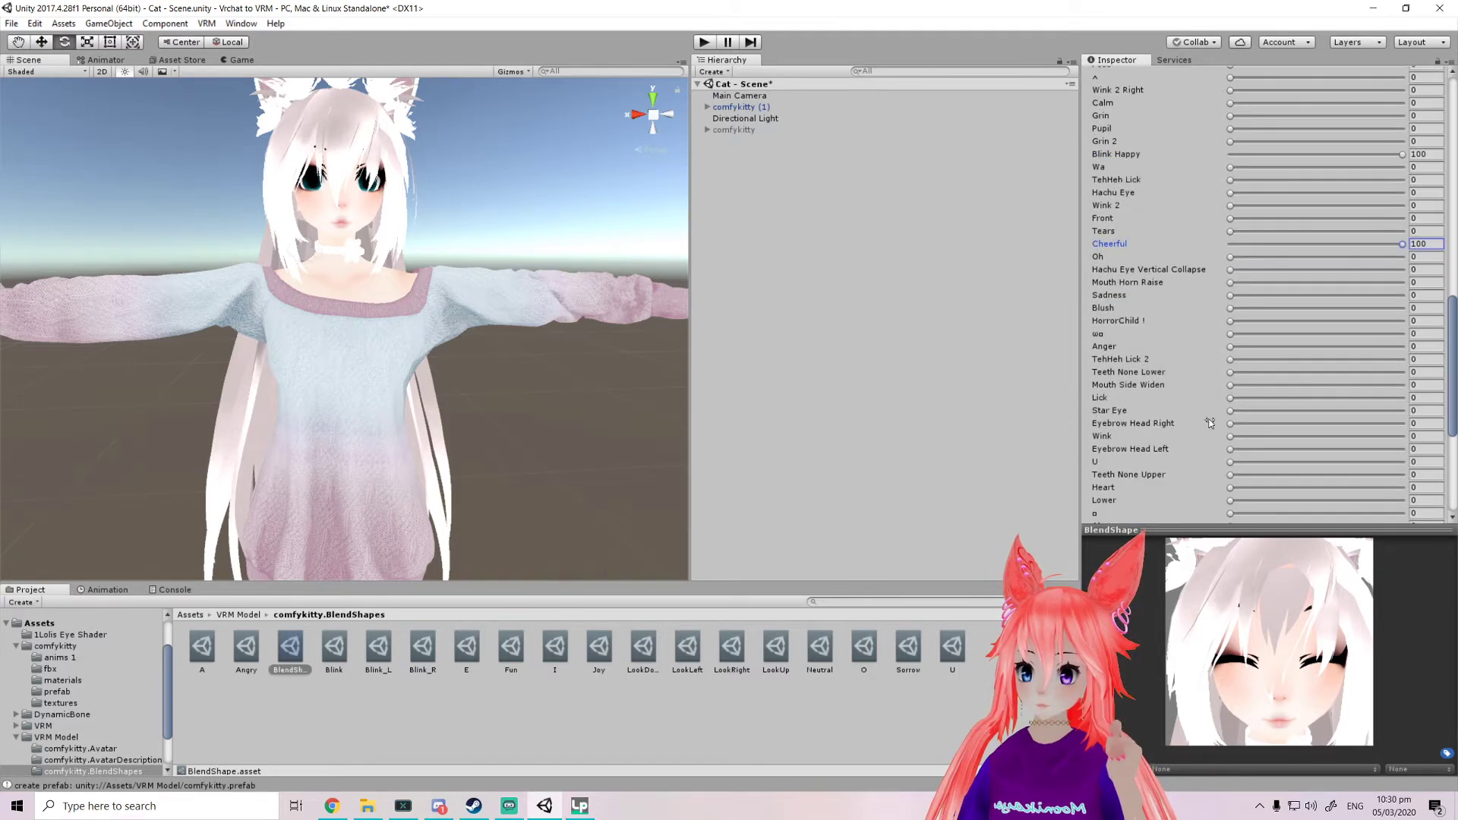
pyautogui.scroll(-5, 1099, 458)
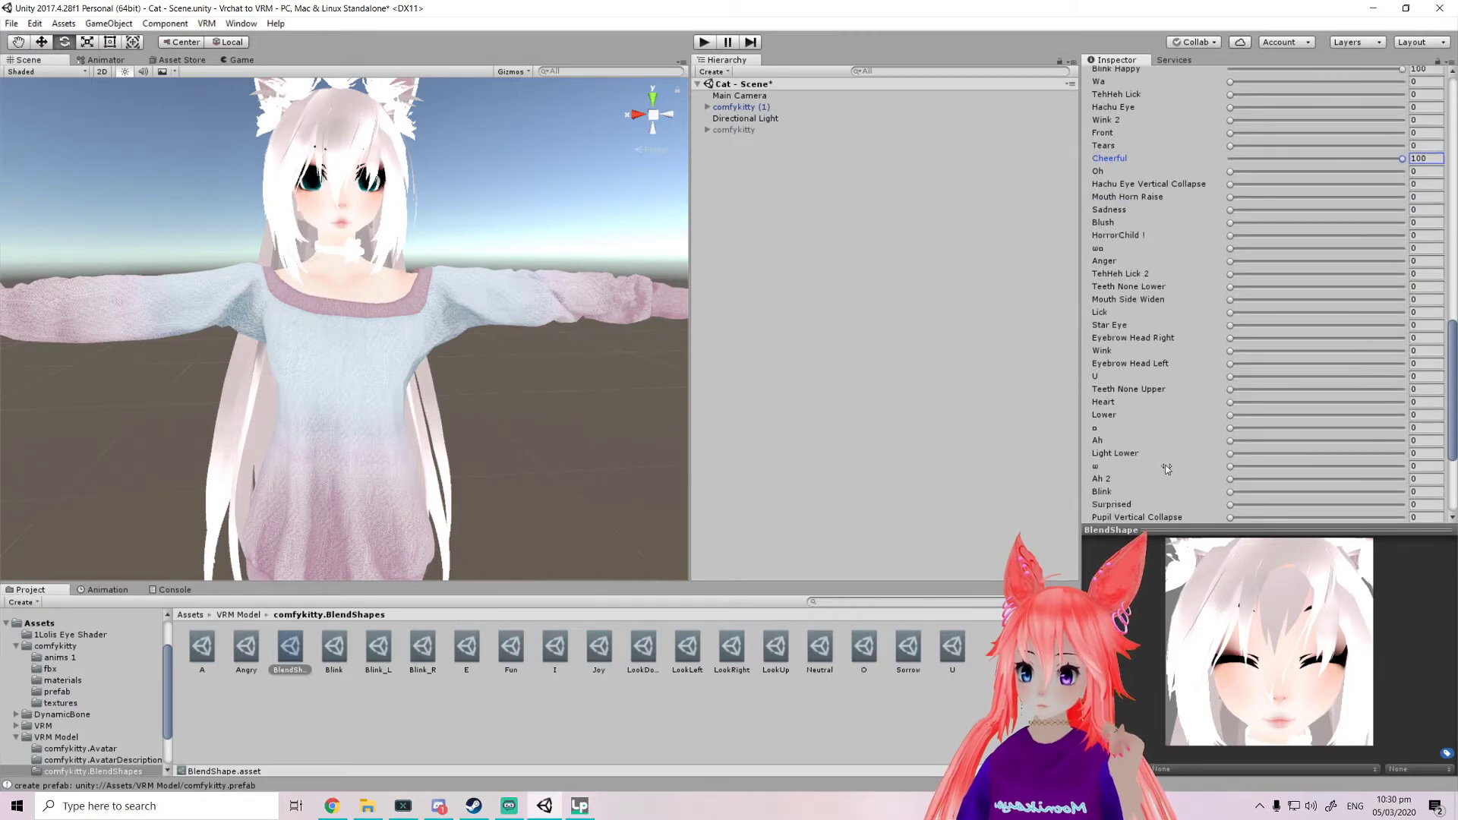
pyautogui.scroll(-4, 1138, 476)
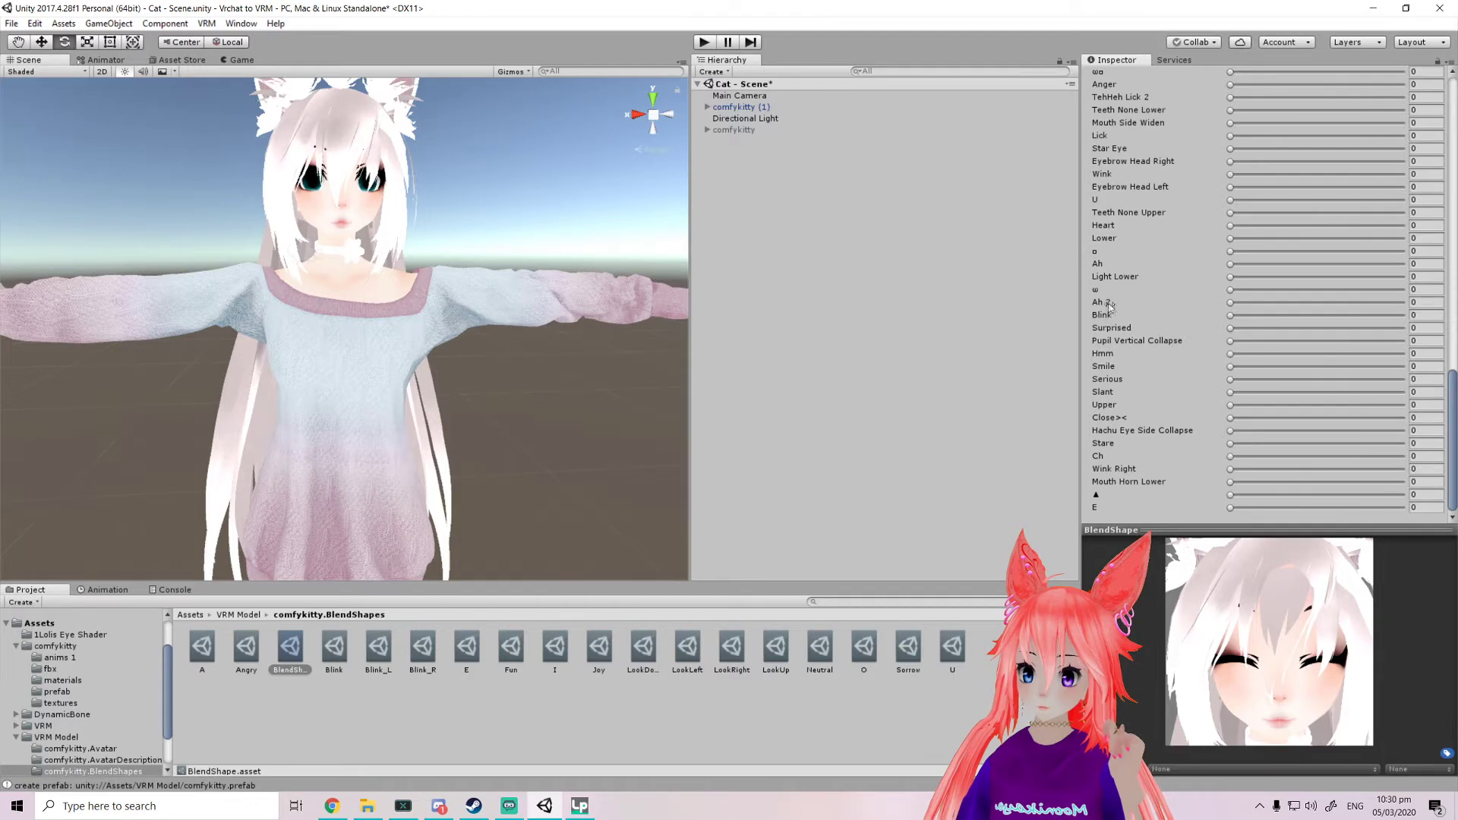
pyautogui.scroll(8, 1139, 357)
pyautogui.moveTo(1230, 285); pyautogui.dragTo(1343, 287)
pyautogui.scroll(10, 1215, 395)
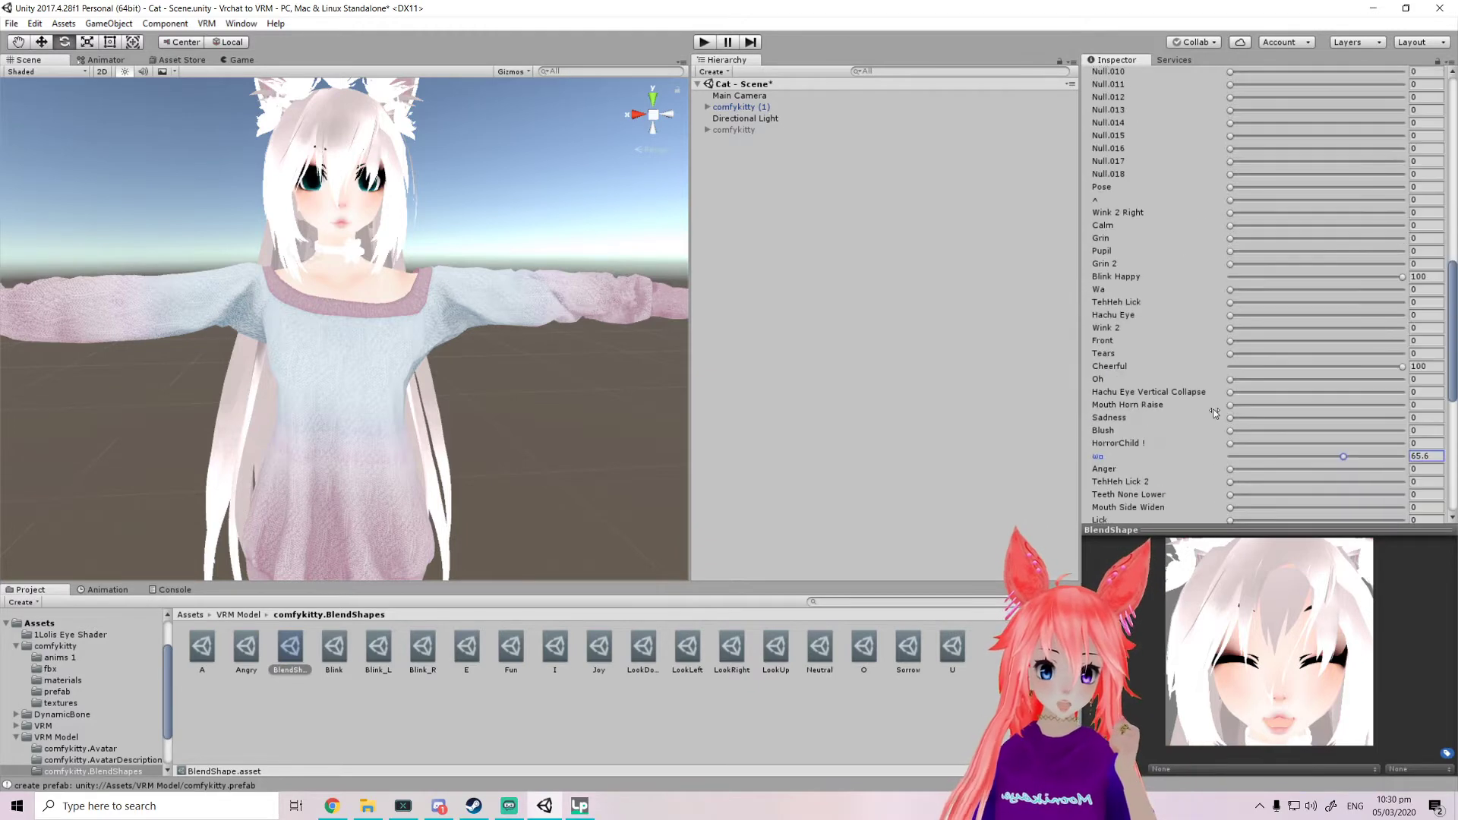
pyautogui.scroll(1, 1218, 392)
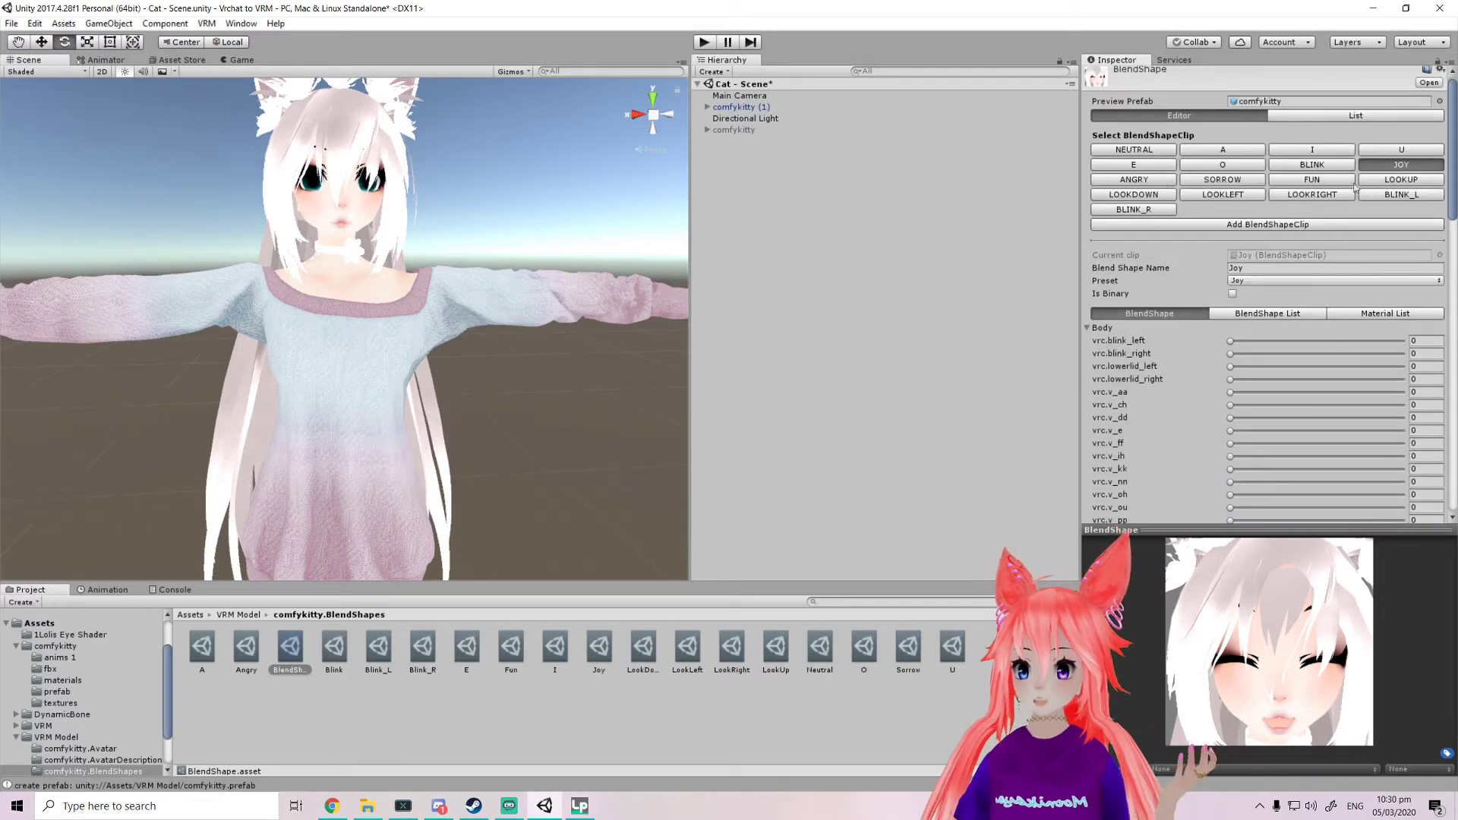
pyautogui.click(1387, 181)
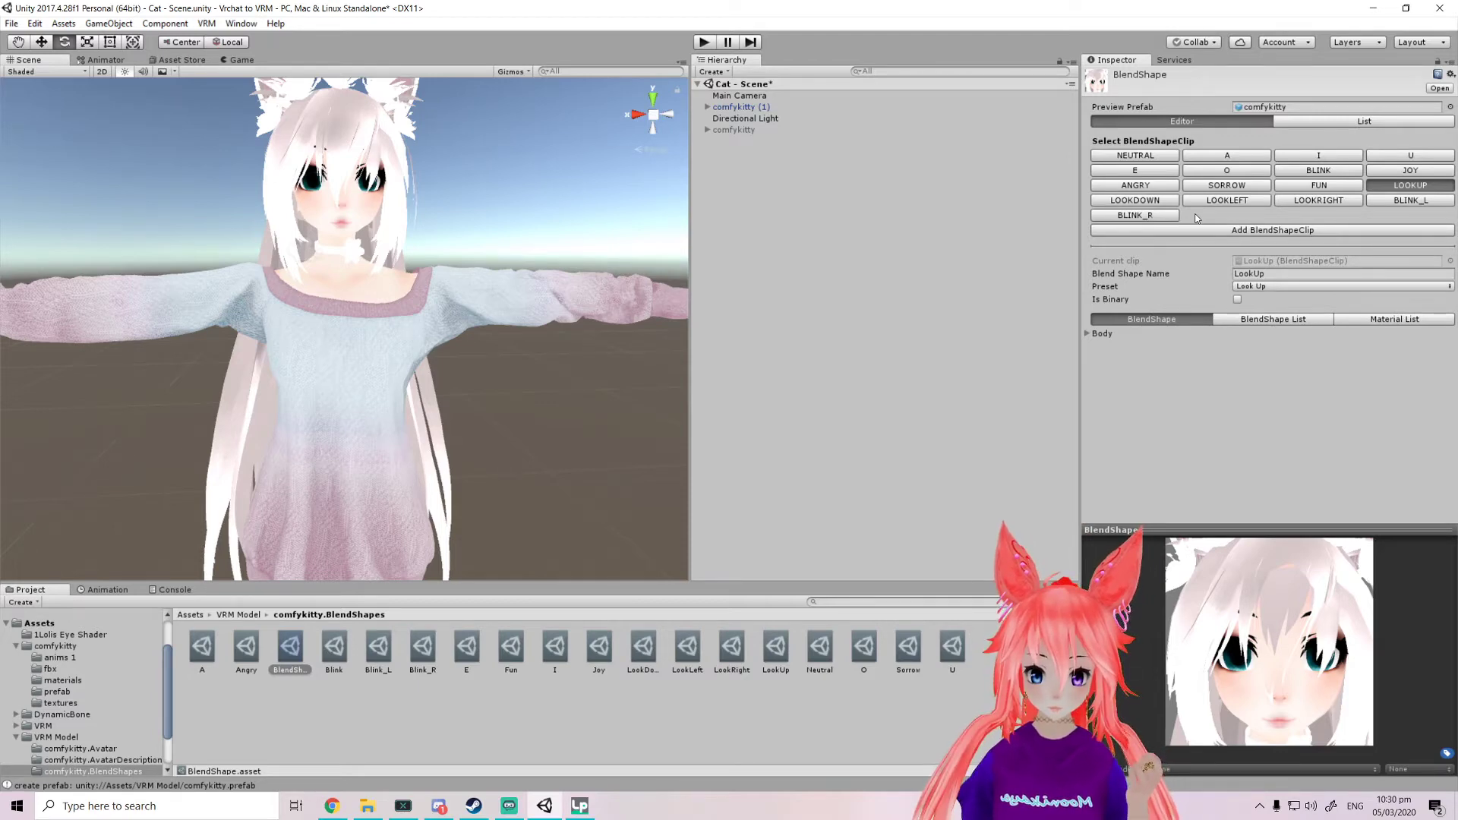
# On the Blink_L clip, expand the Body sliders and test Wink 2 Right
pyautogui.click(1397, 199)
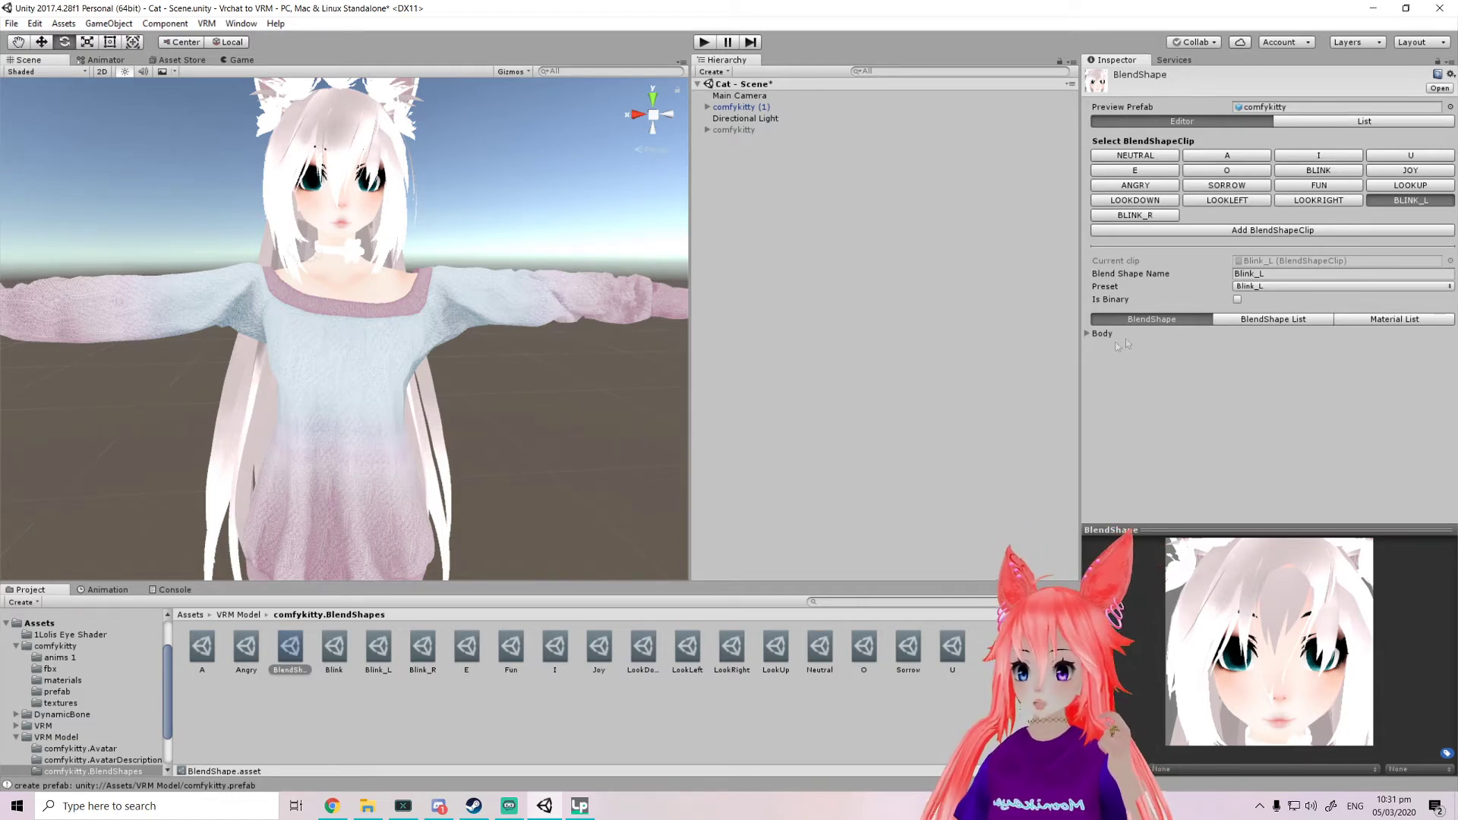
pyautogui.click(1090, 335)
pyautogui.scroll(-10, 1254, 425)
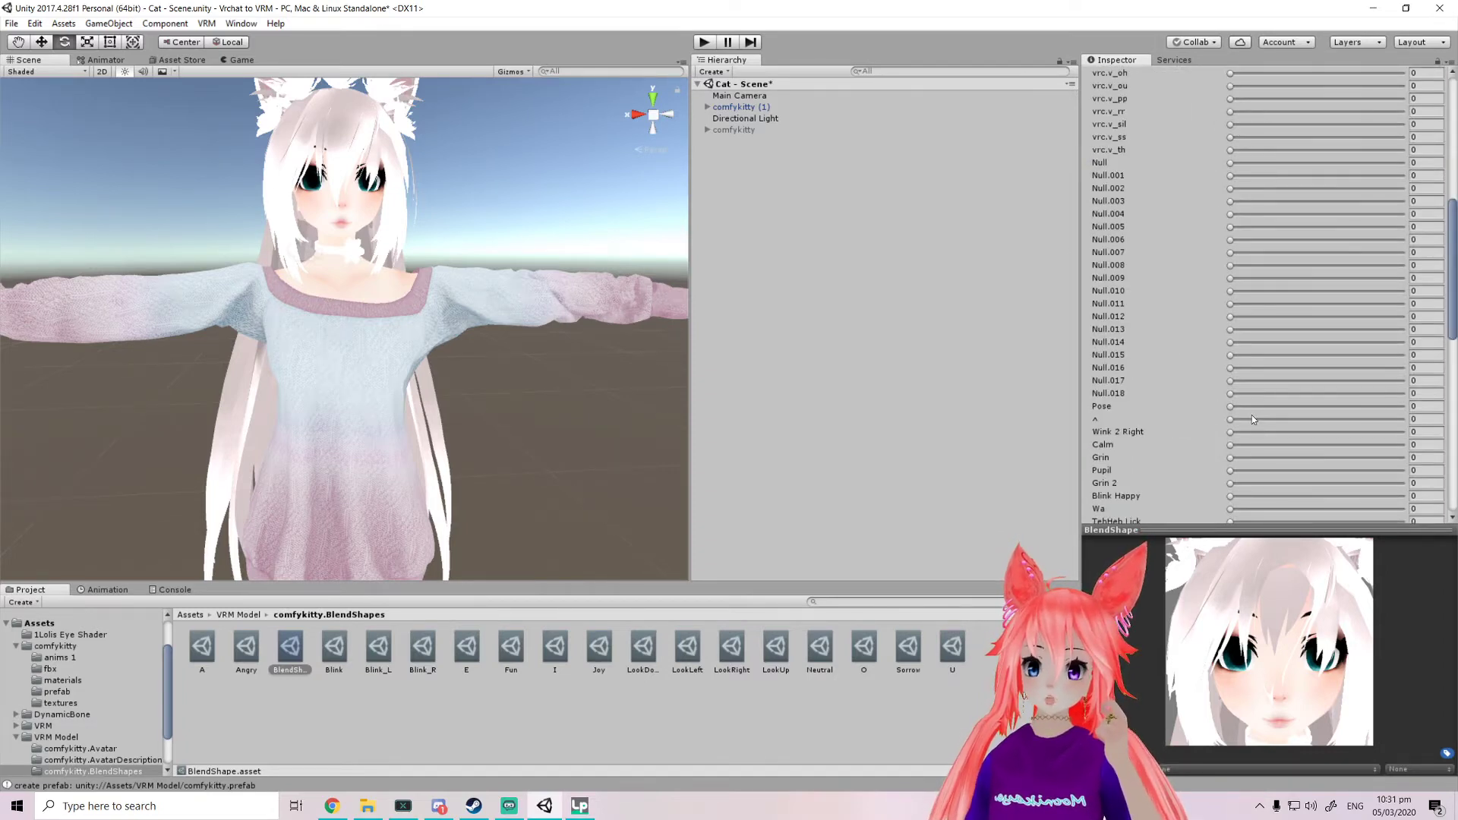
pyautogui.scroll(-2, 1272, 377)
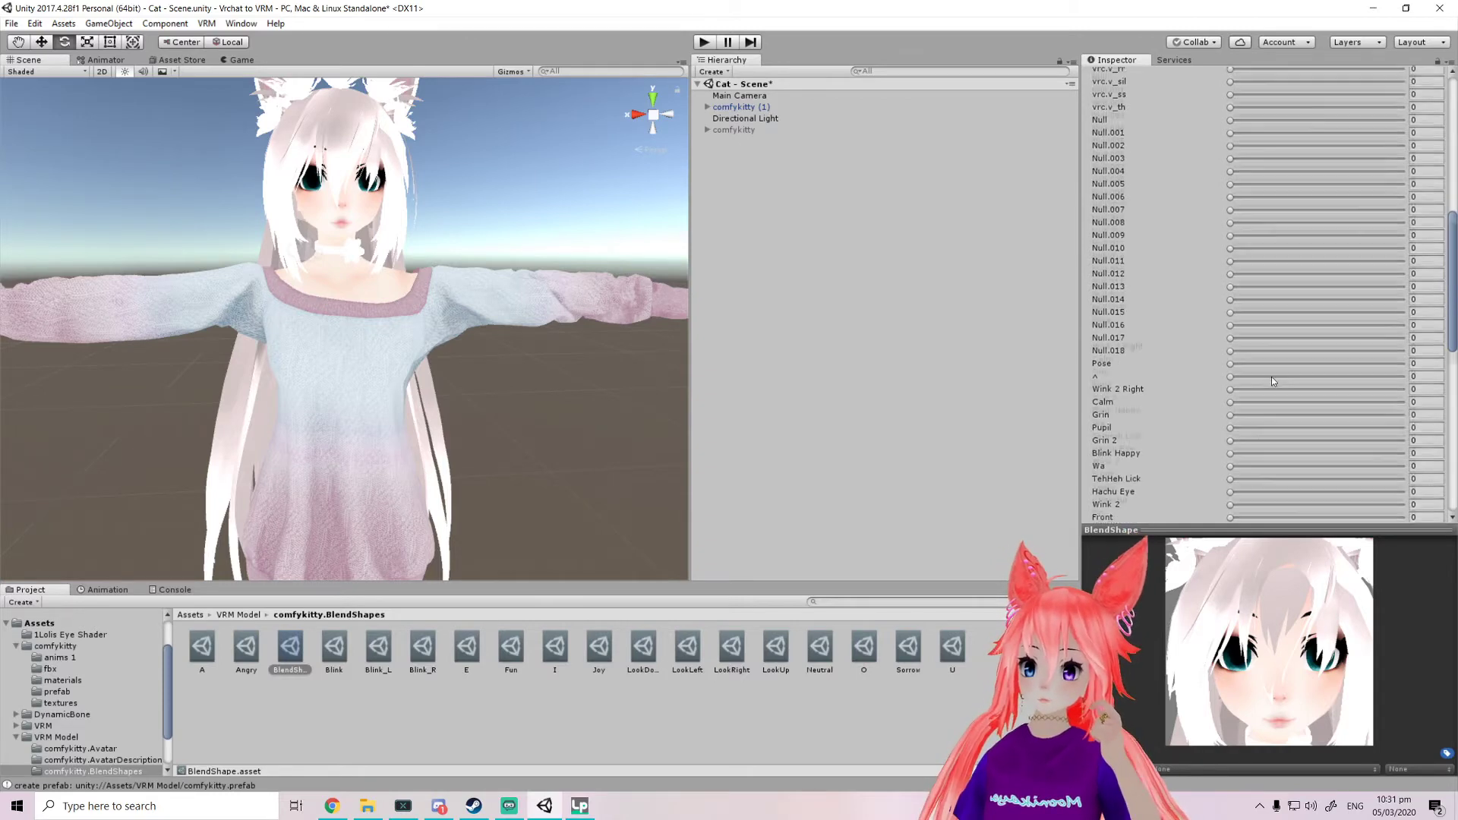
pyautogui.scroll(-3, 1271, 376)
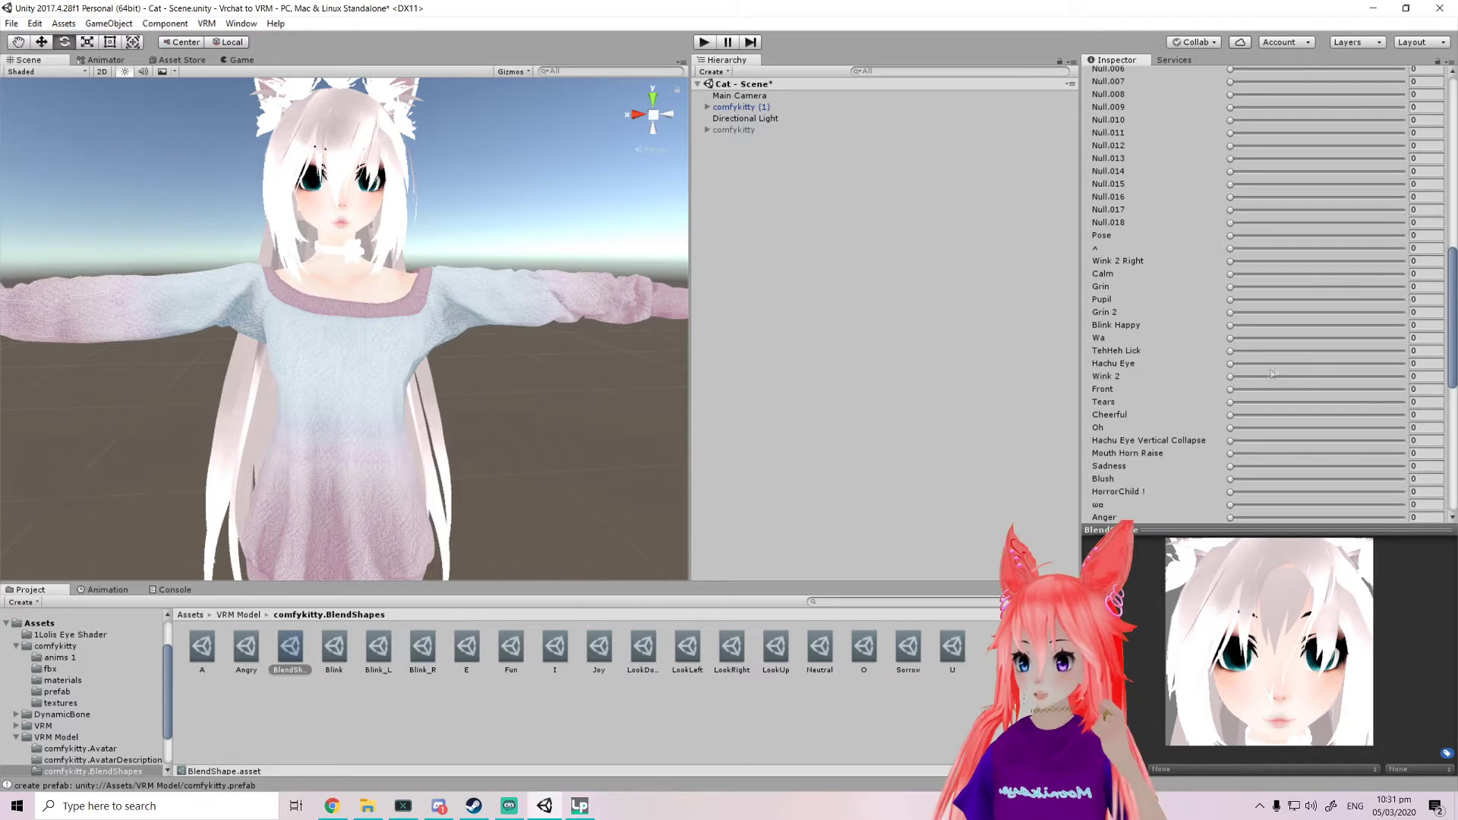
pyautogui.scroll(-4, 1274, 351)
pyautogui.scroll(4, 1249, 266)
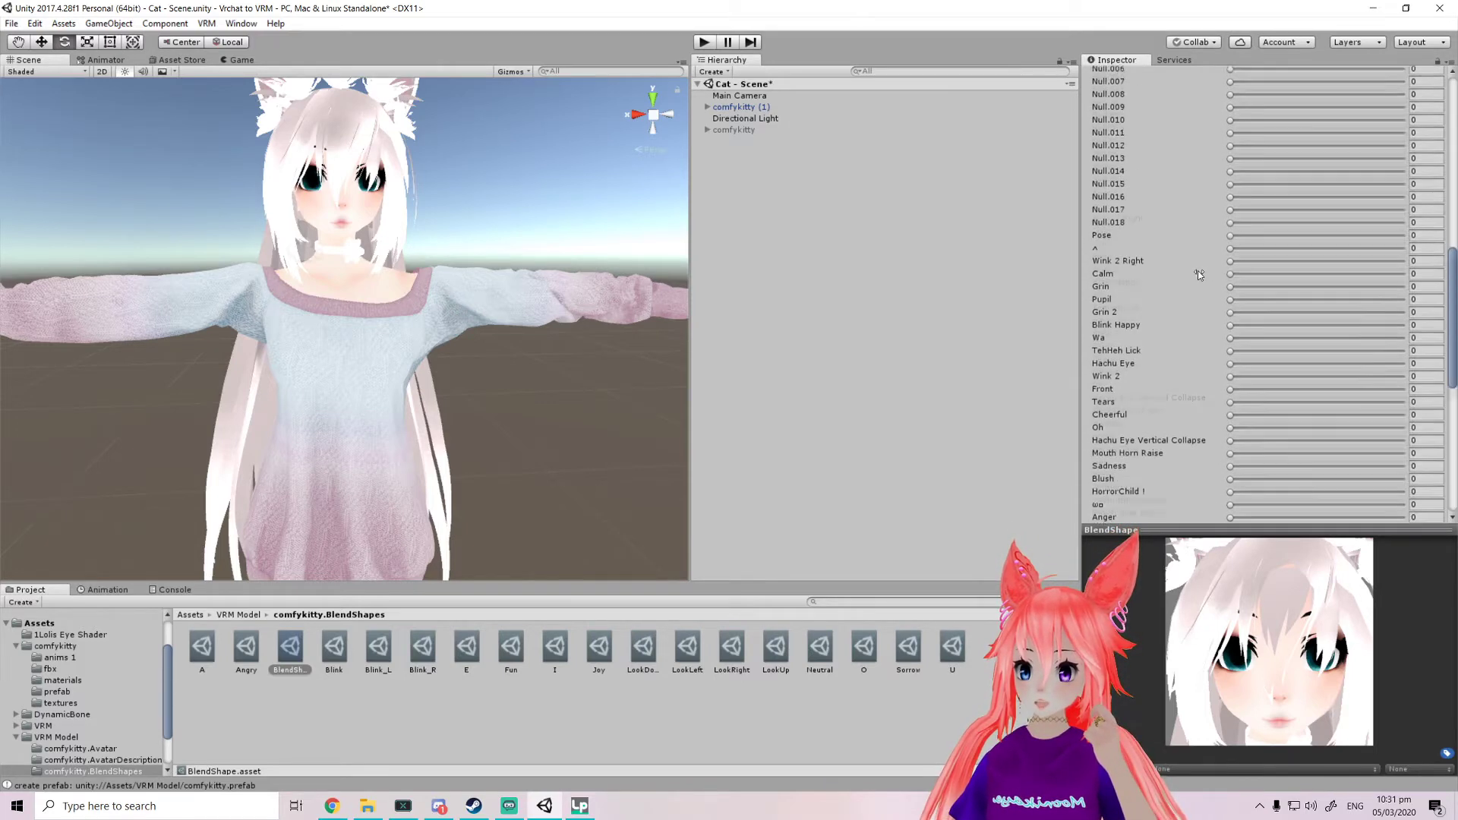
pyautogui.scroll(3, 1199, 274)
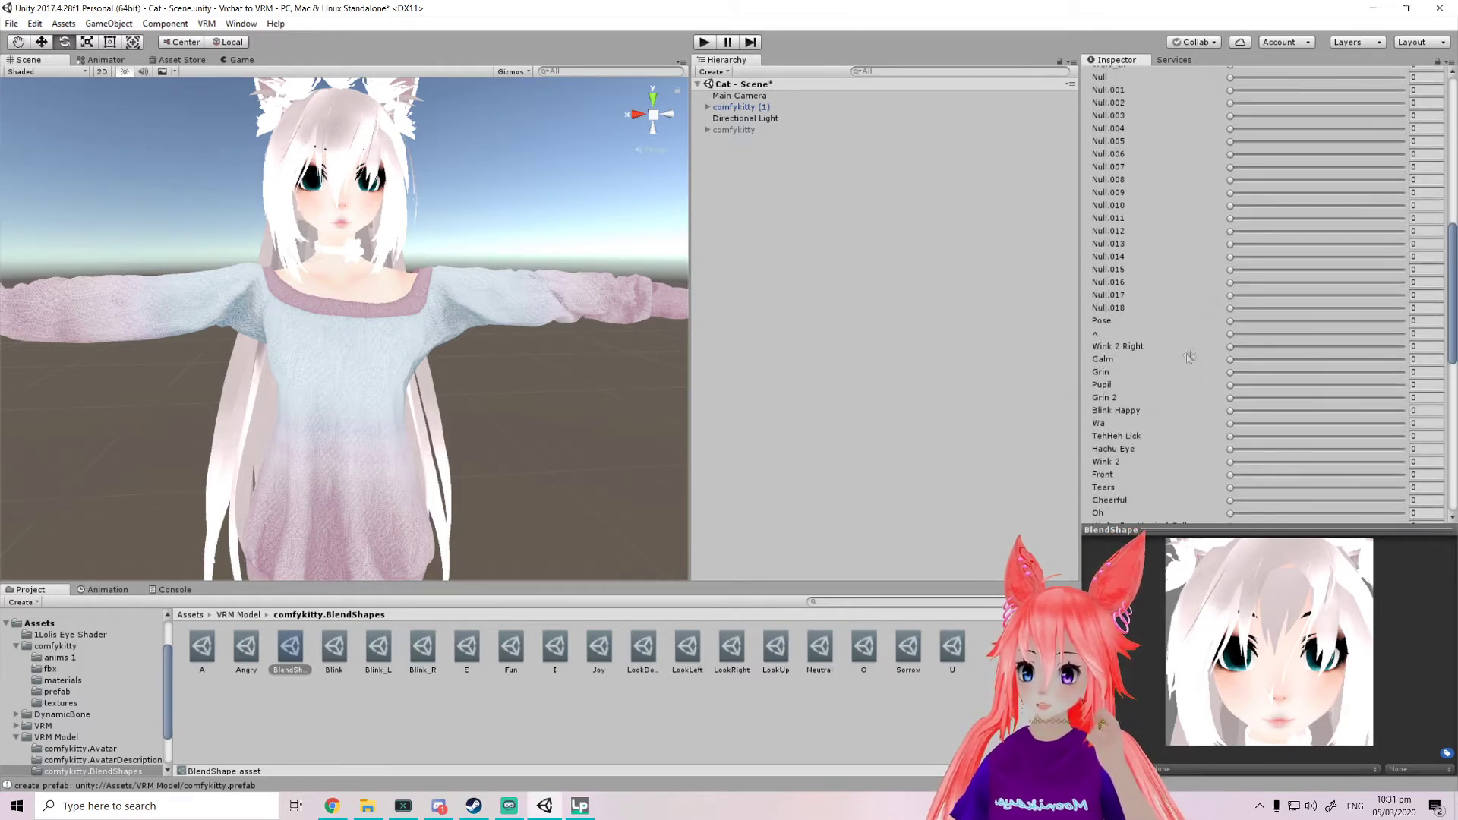
pyautogui.moveTo(1233, 347); pyautogui.dragTo(1372, 348)
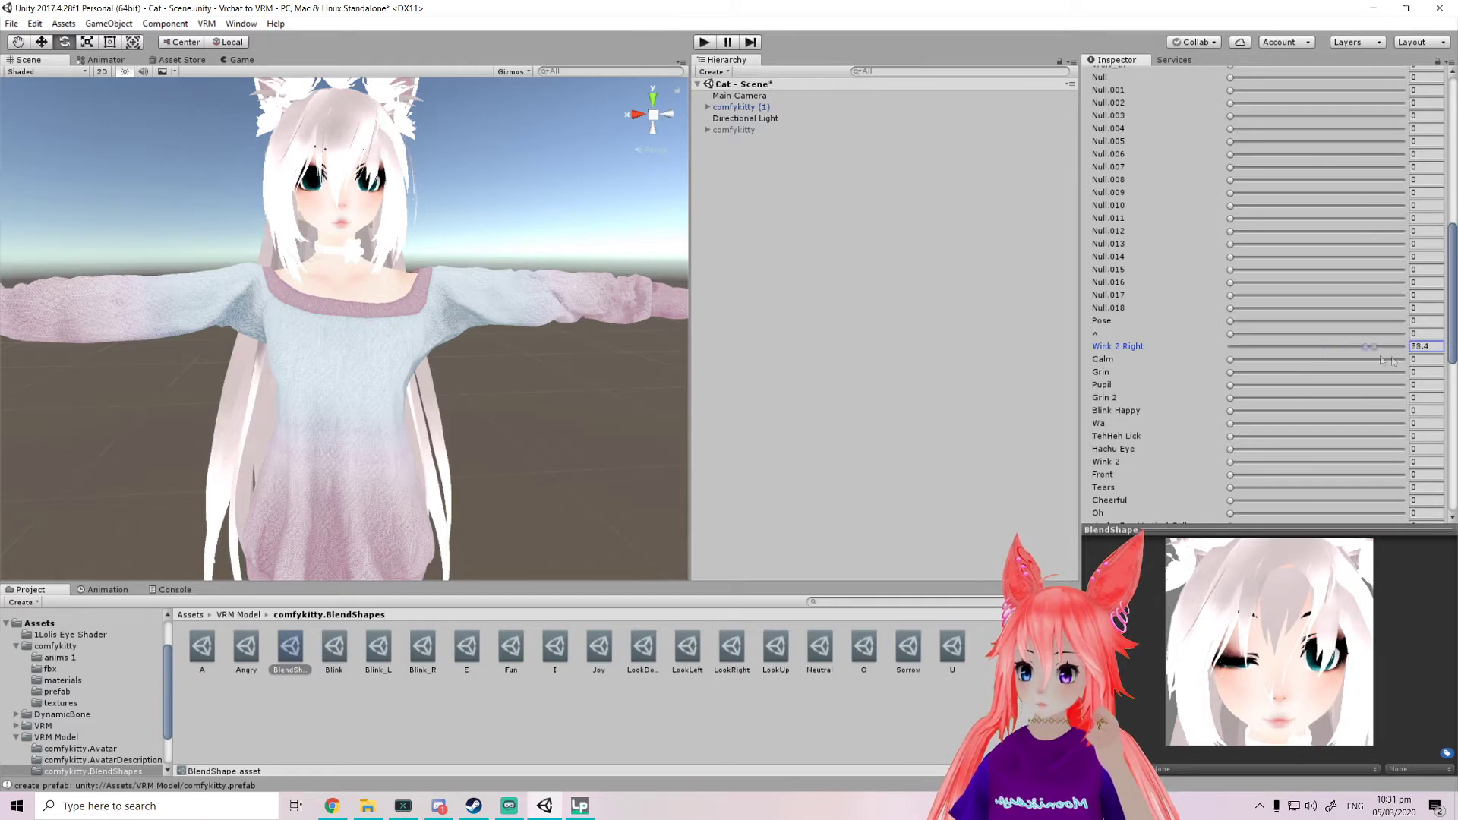
pyautogui.scroll(15, 1383, 360)
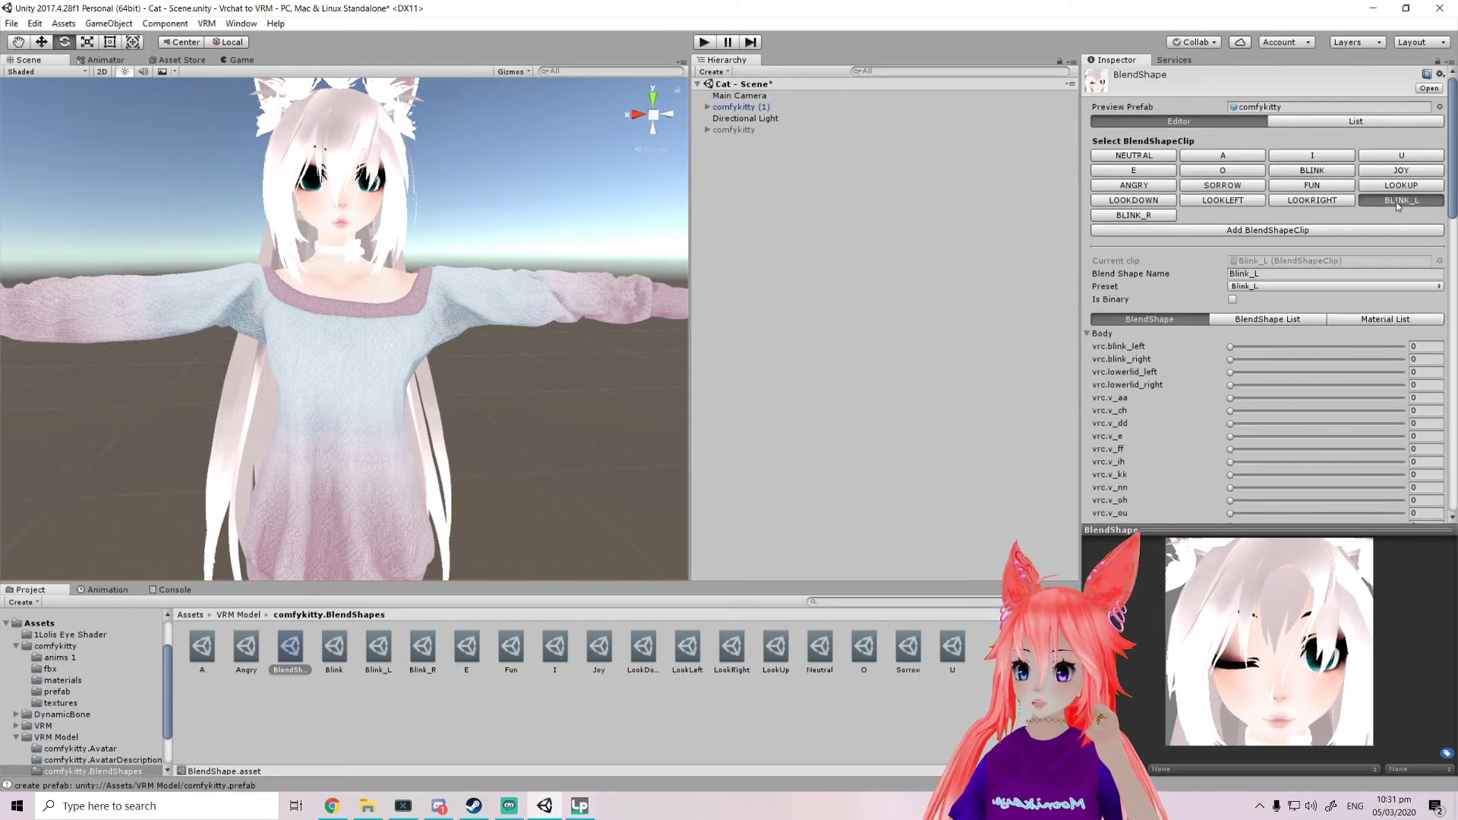
pyautogui.scroll(-10, 1398, 205)
# Set Wink 2 Right to 100 so the clip fully winks the right eye
pyautogui.moveTo(1259, 476); pyautogui.dragTo(1166, 476)
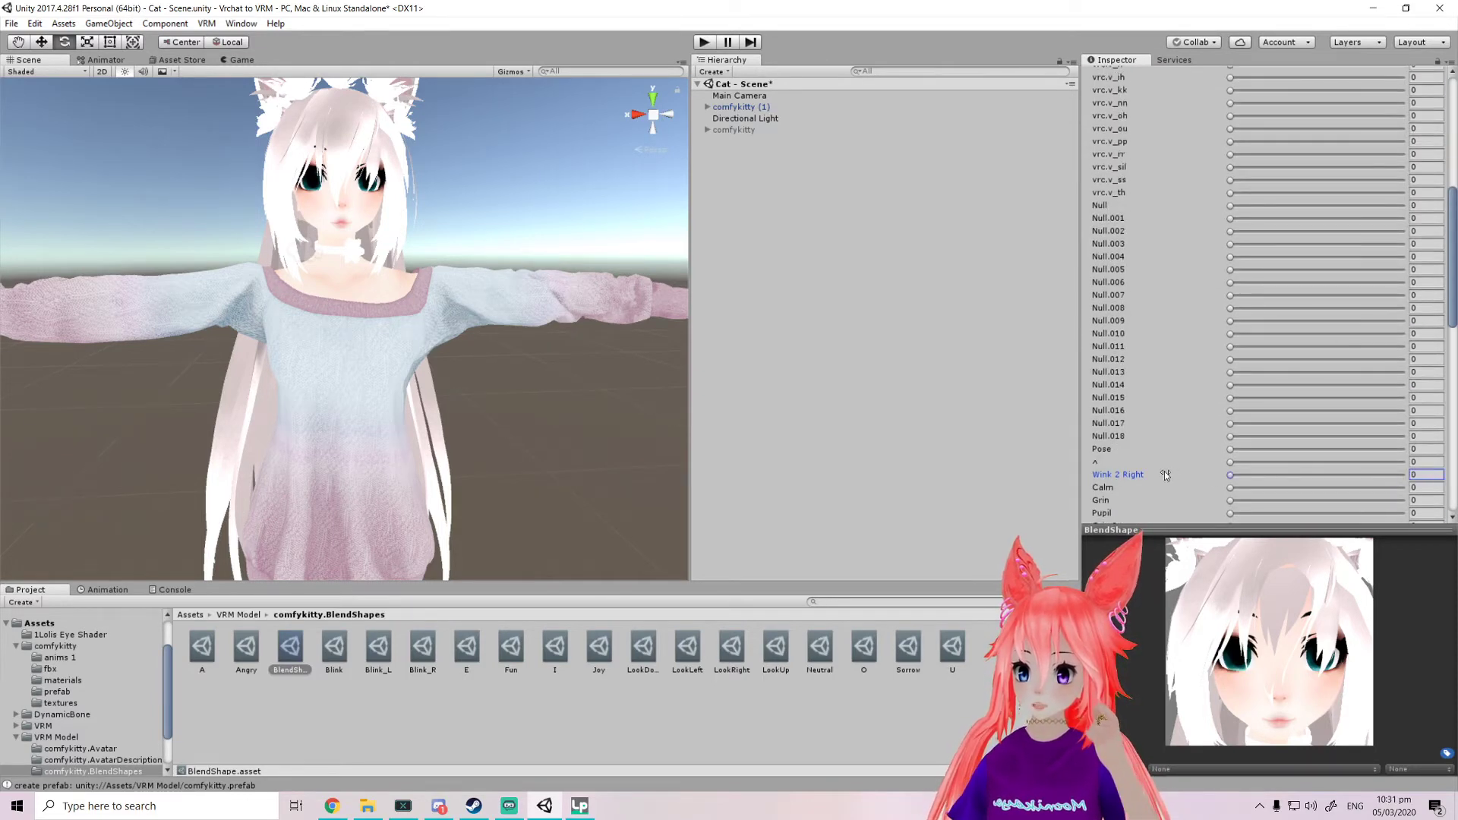
pyautogui.scroll(-2, 1170, 477)
pyautogui.scroll(-2, 1172, 480)
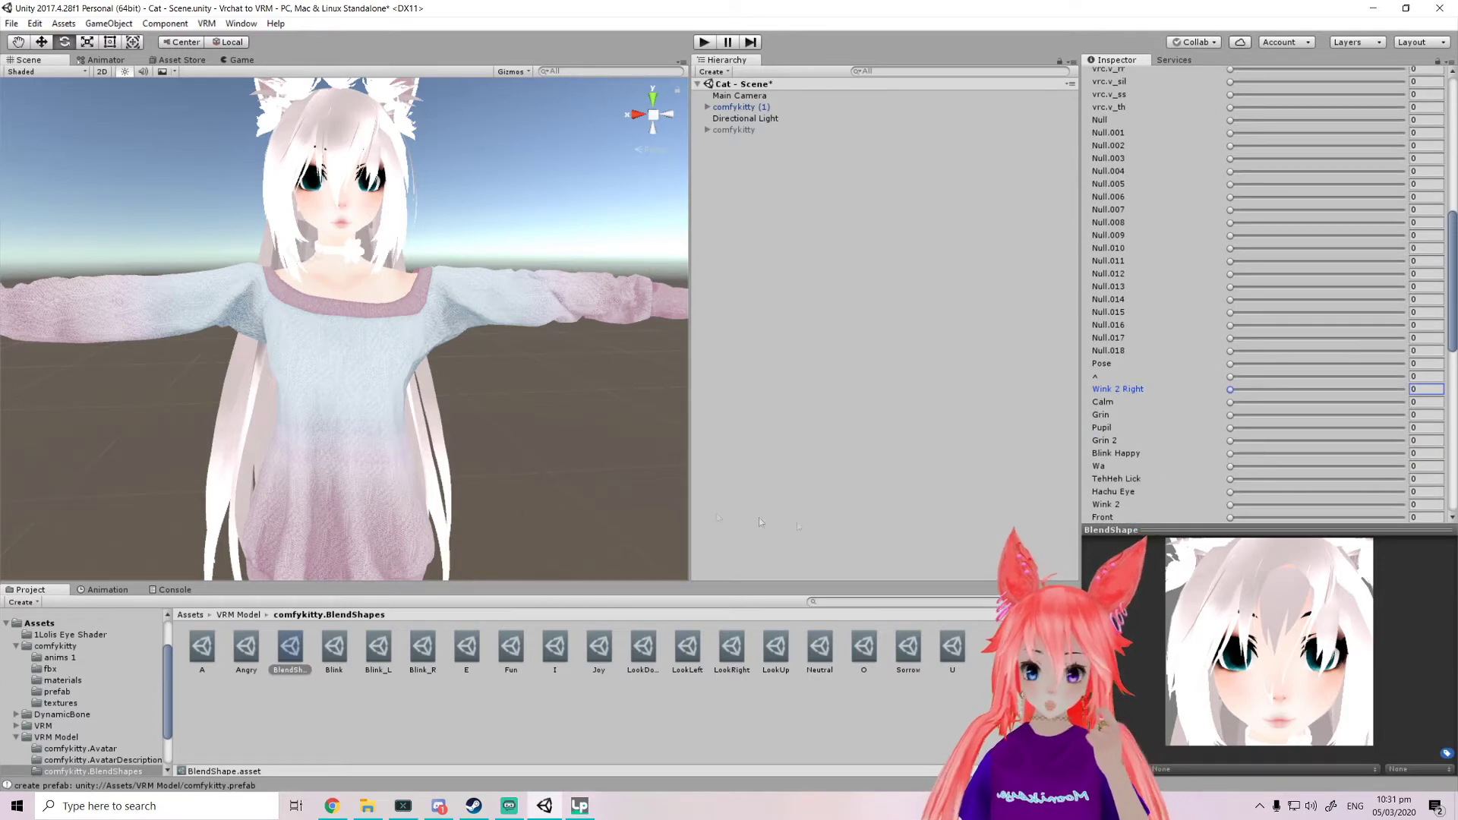
pyautogui.scroll(-2, 1205, 474)
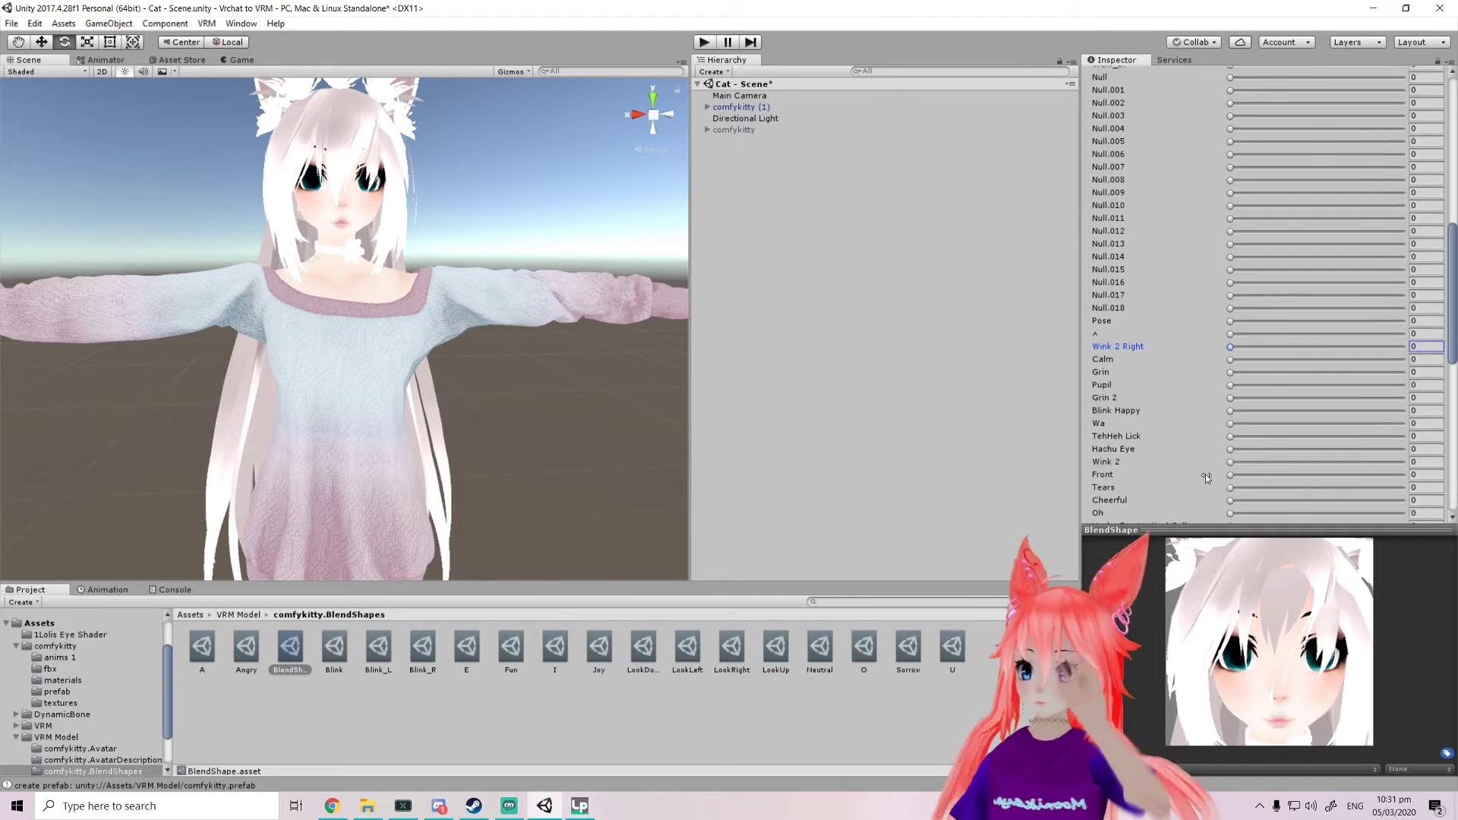
pyautogui.scroll(15, 1207, 471)
pyautogui.scroll(-11, 1251, 434)
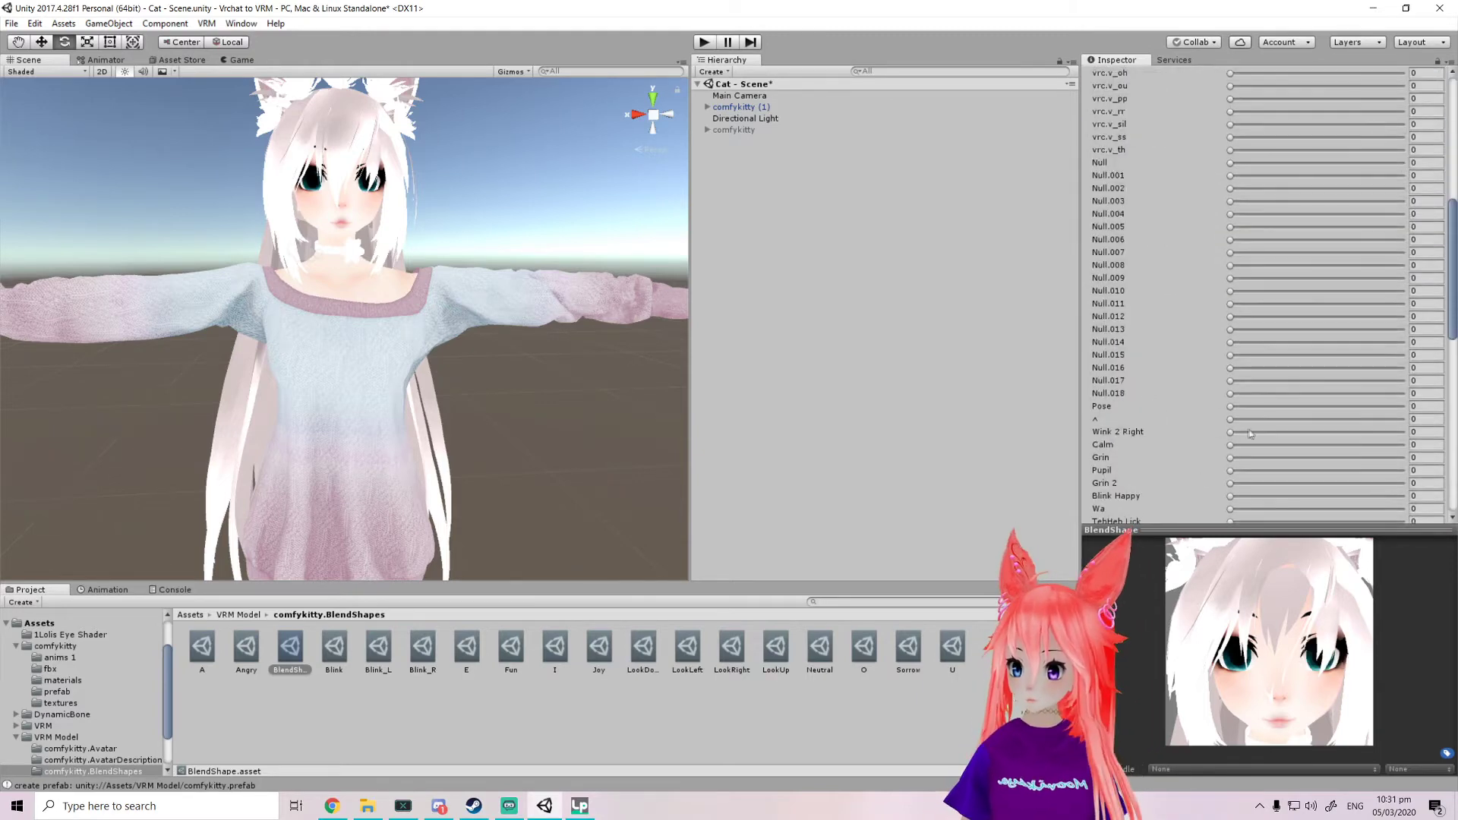
pyautogui.moveTo(1251, 434); pyautogui.dragTo(1405, 432)
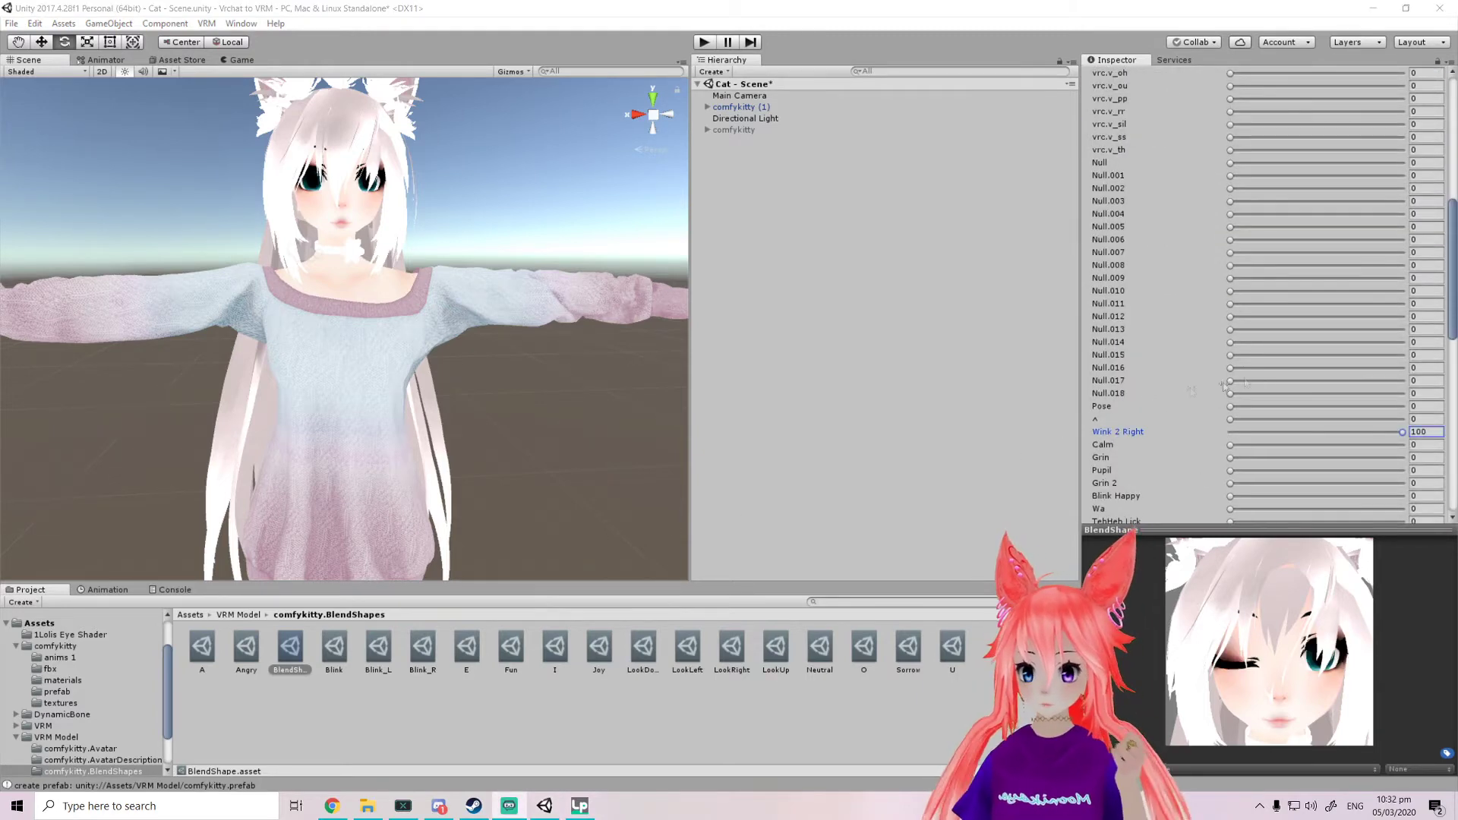
pyautogui.scroll(-4, 1281, 373)
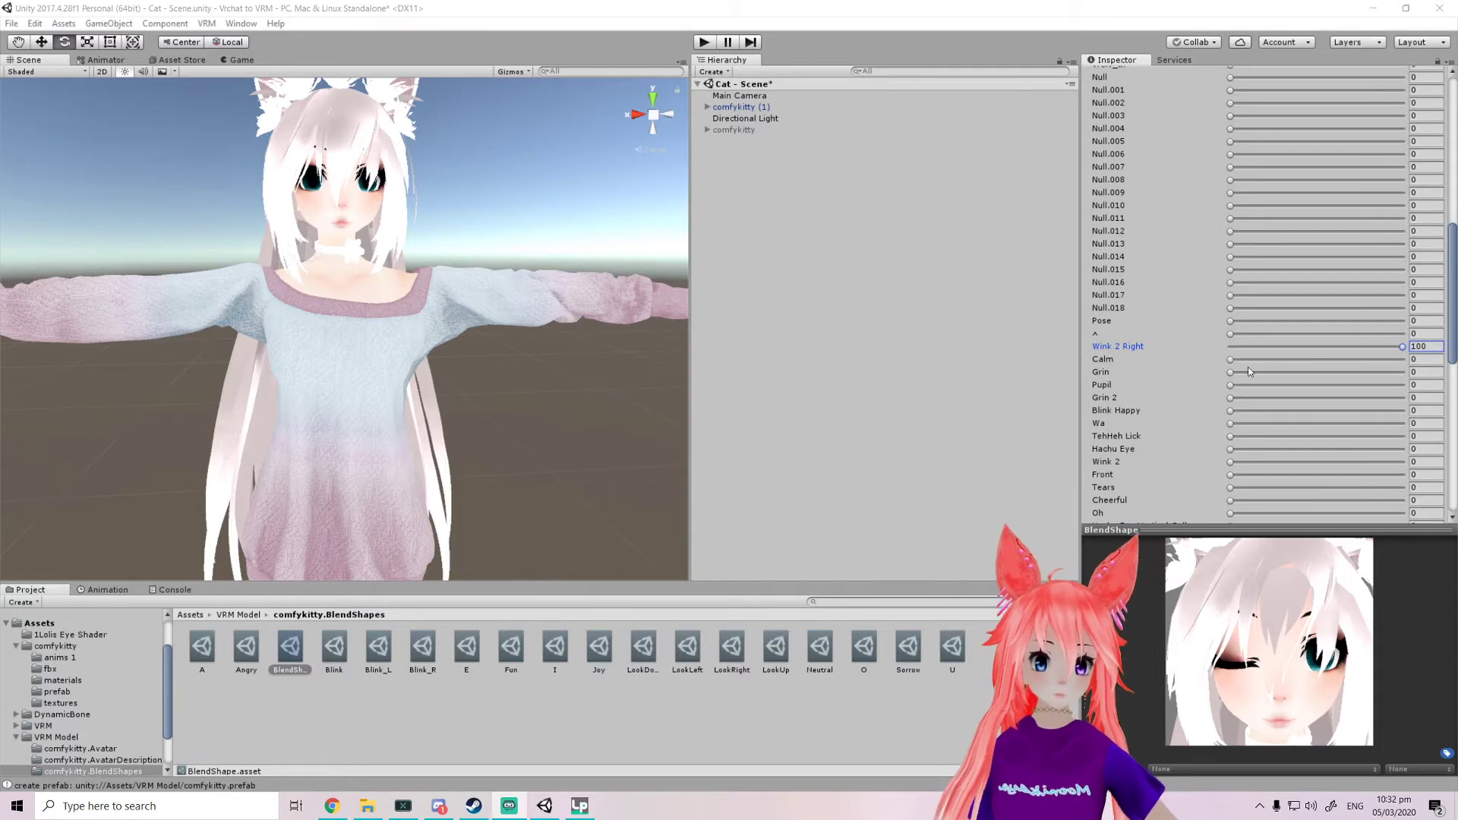
pyautogui.scroll(-4, 1246, 379)
pyautogui.scroll(-6, 1237, 401)
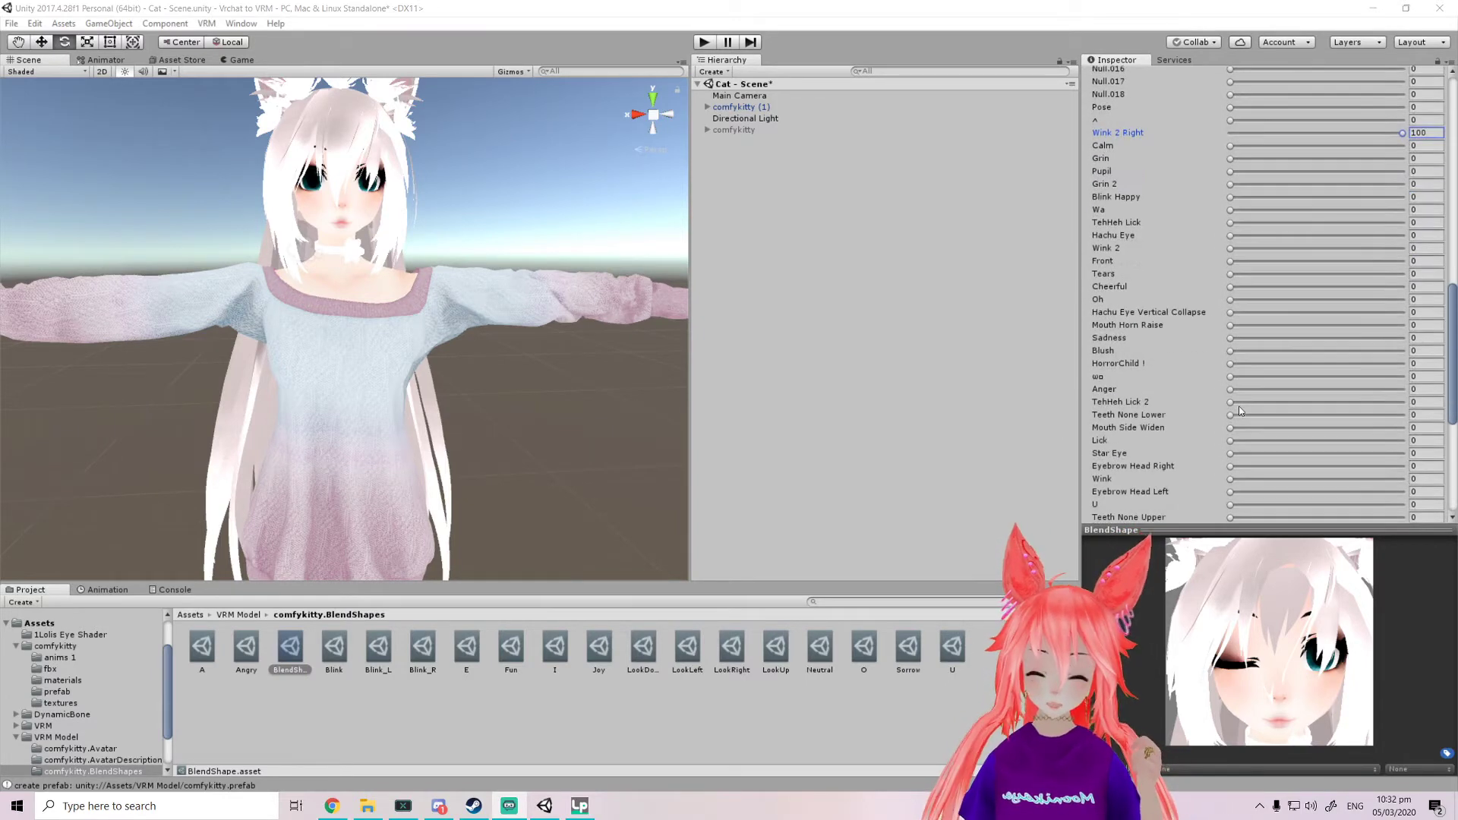
pyautogui.scroll(-6, 1236, 412)
pyautogui.scroll(-2, 1227, 423)
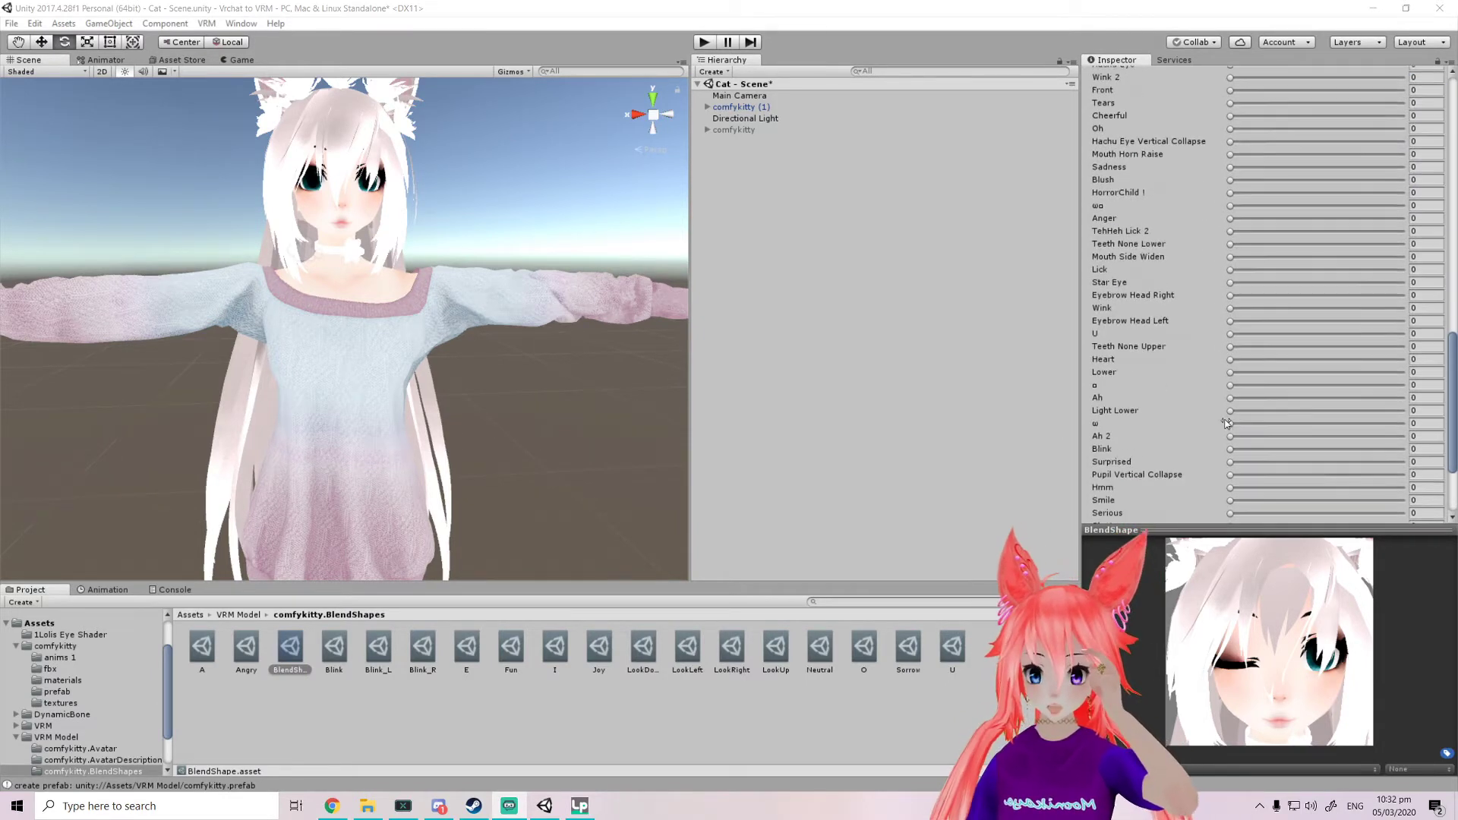
pyautogui.scroll(20, 1252, 363)
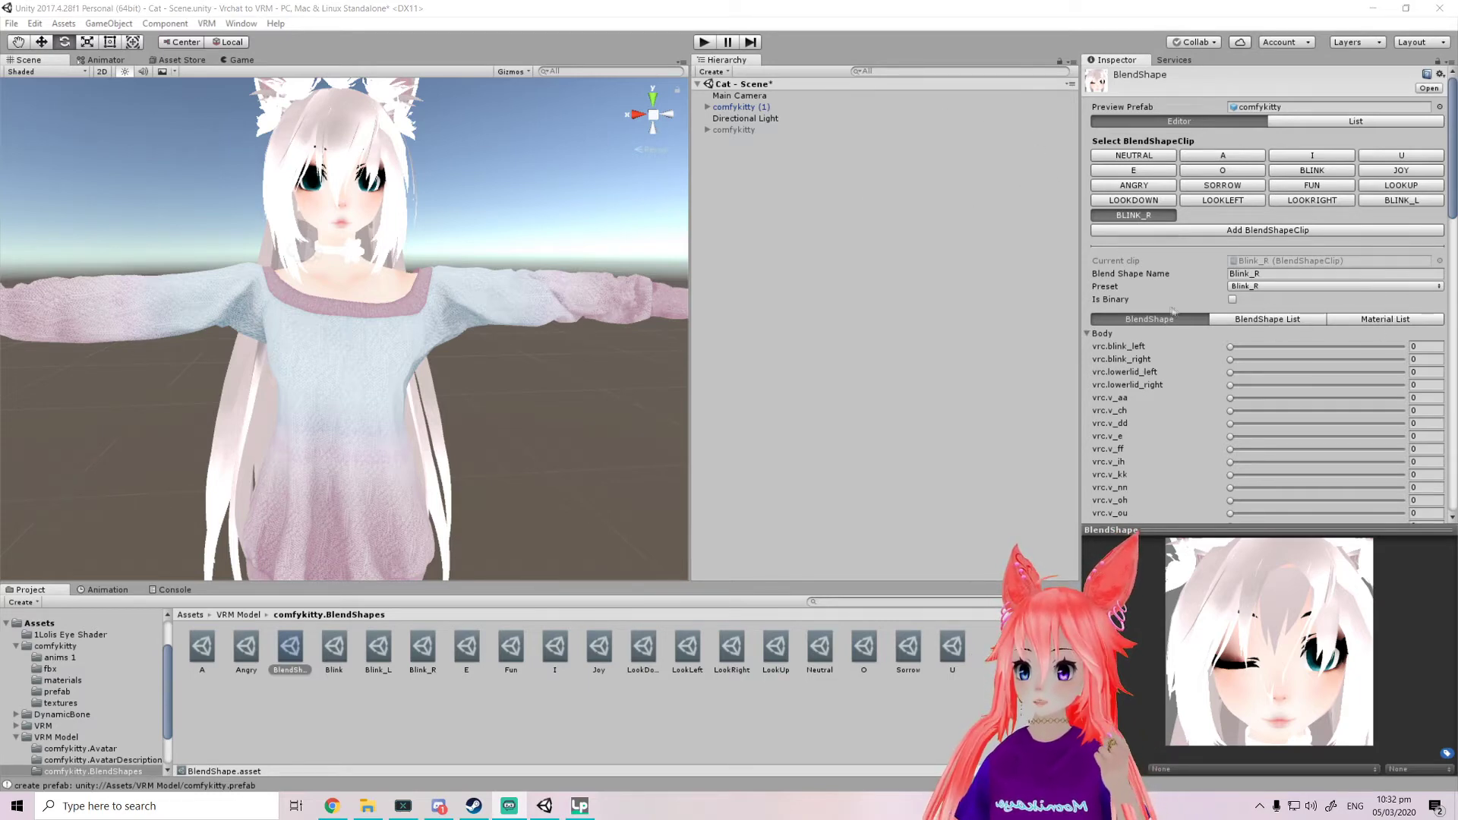
# Select comfykitty (1), expand it, and select its secondary object to show VRM Spring Bone
pyautogui.click(739, 107)
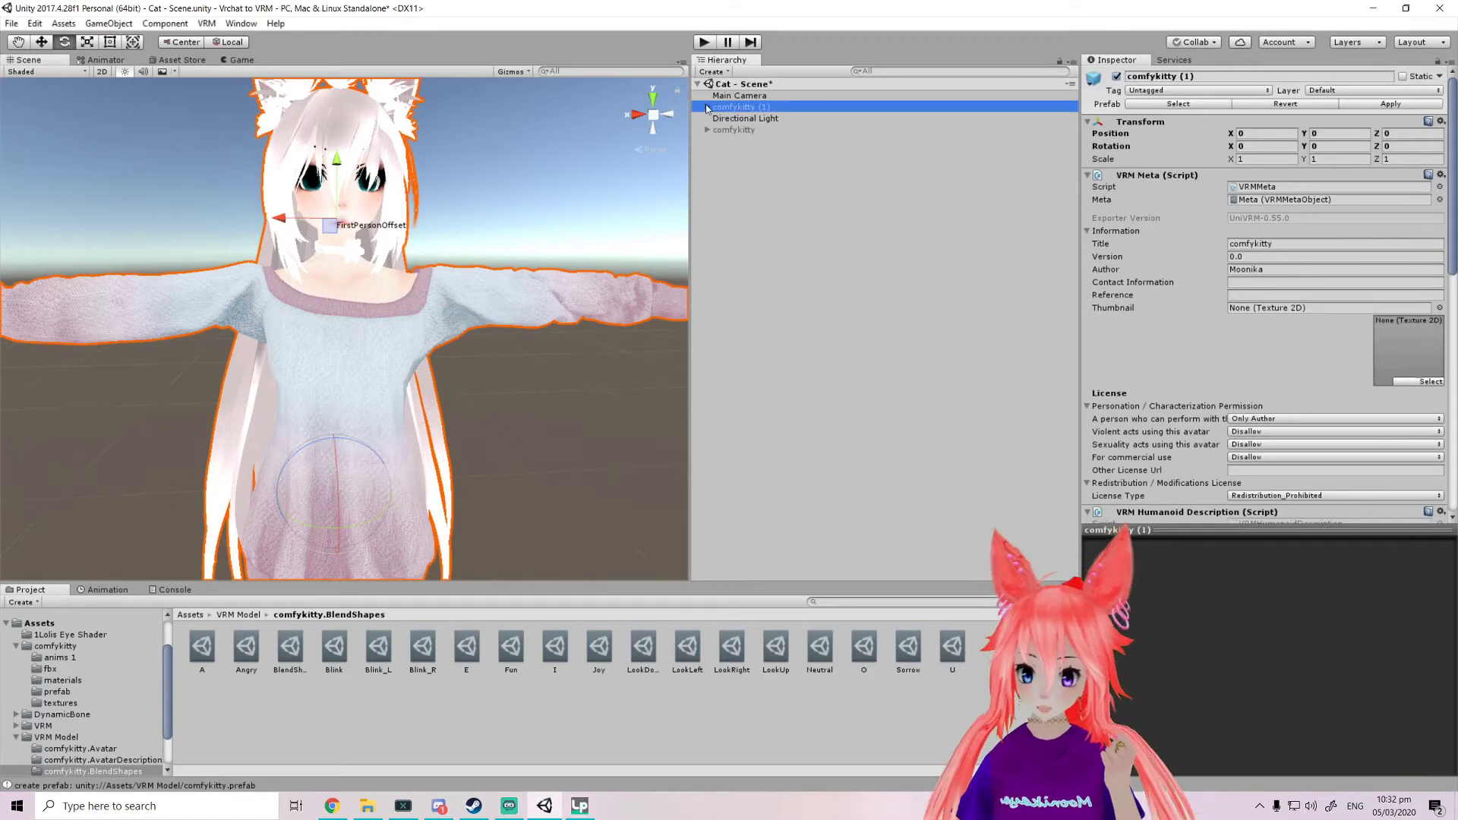
pyautogui.click(707, 107)
pyautogui.click(739, 141)
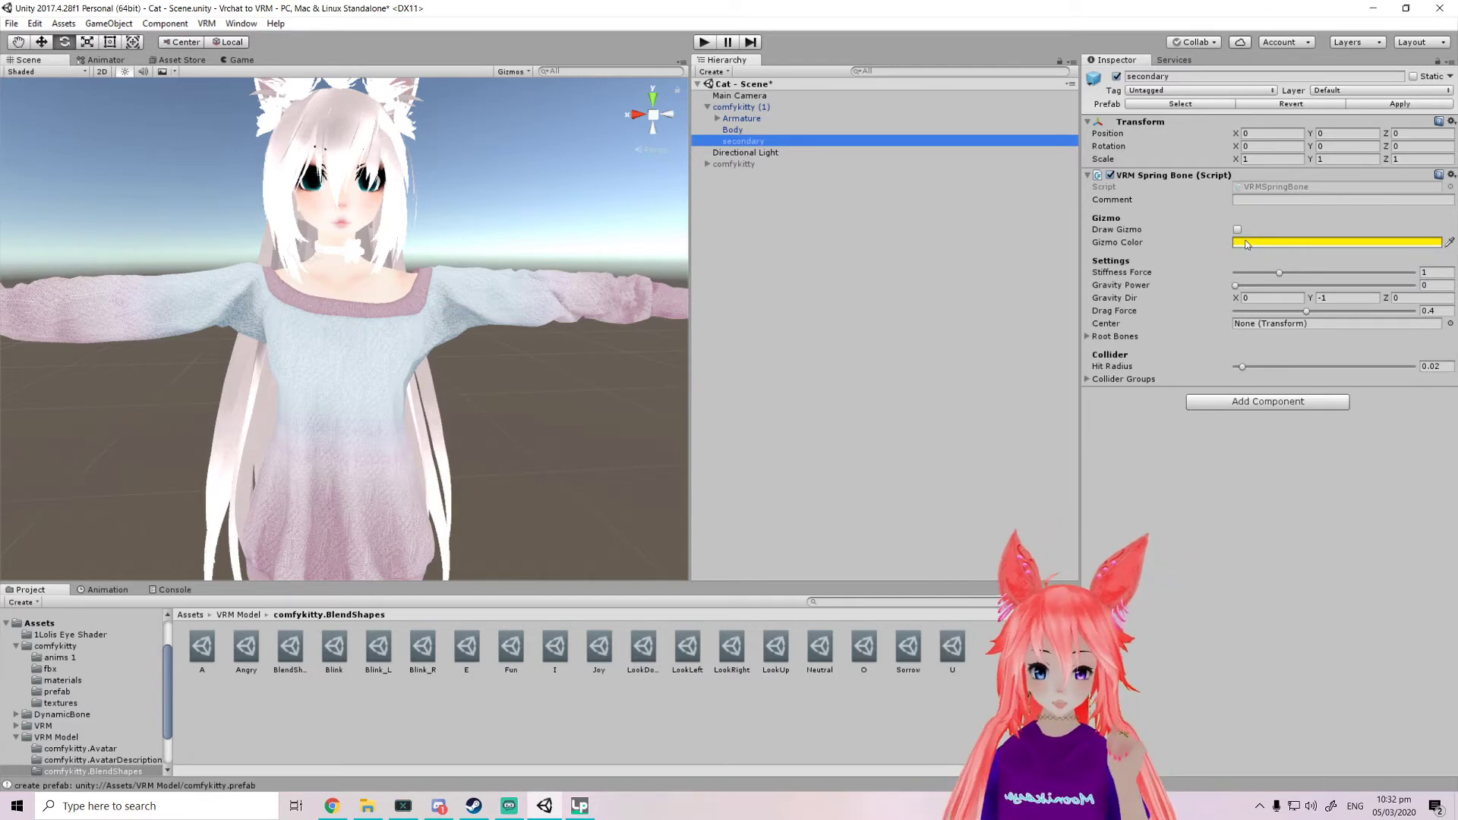
# Expand Root Bones and unfold Armature > Hips > Spine > Chest > Neck > Head to reveal the hair bones
pyautogui.click(1088, 337)
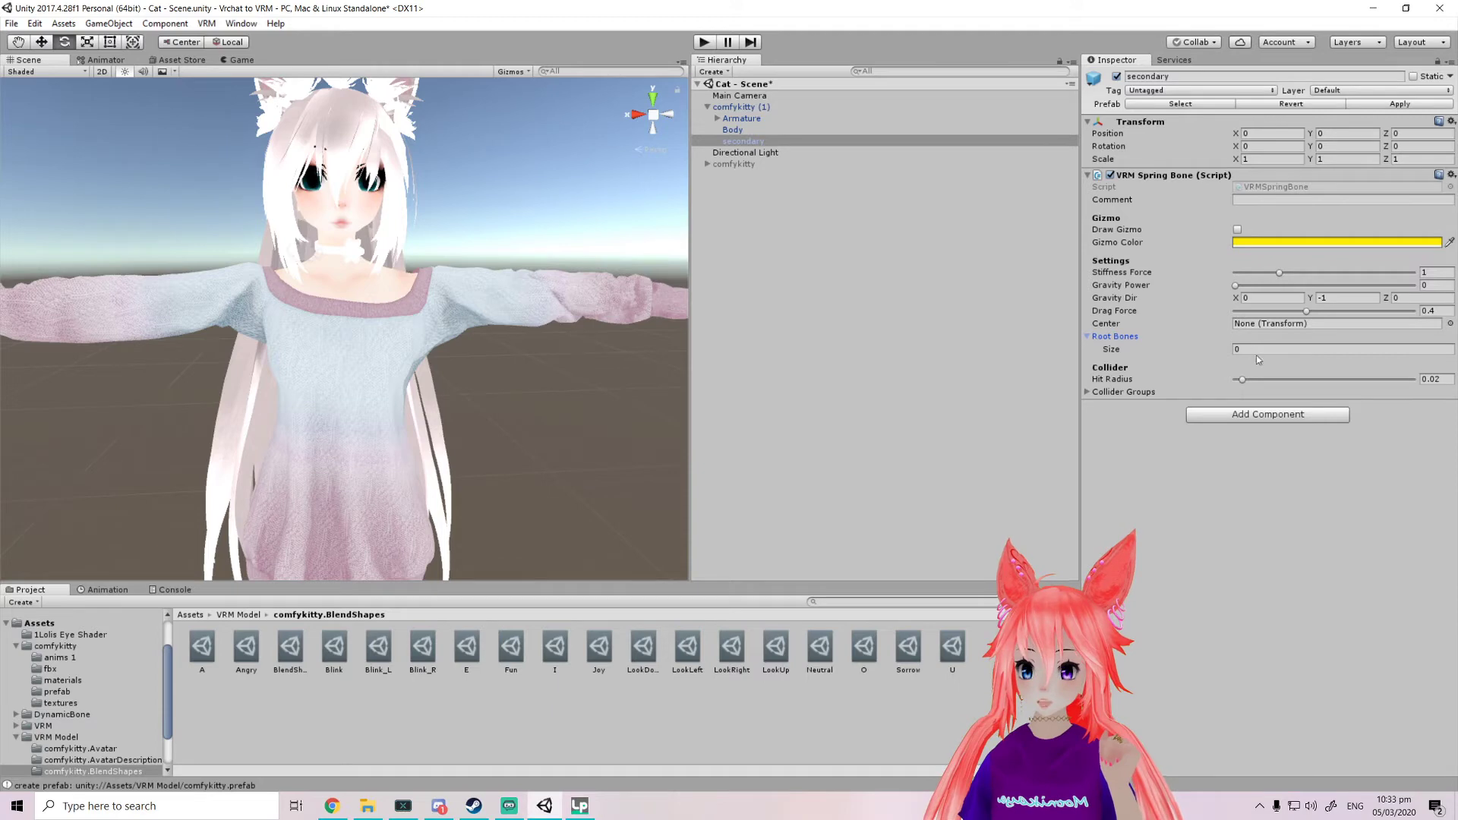
pyautogui.click(1238, 349)
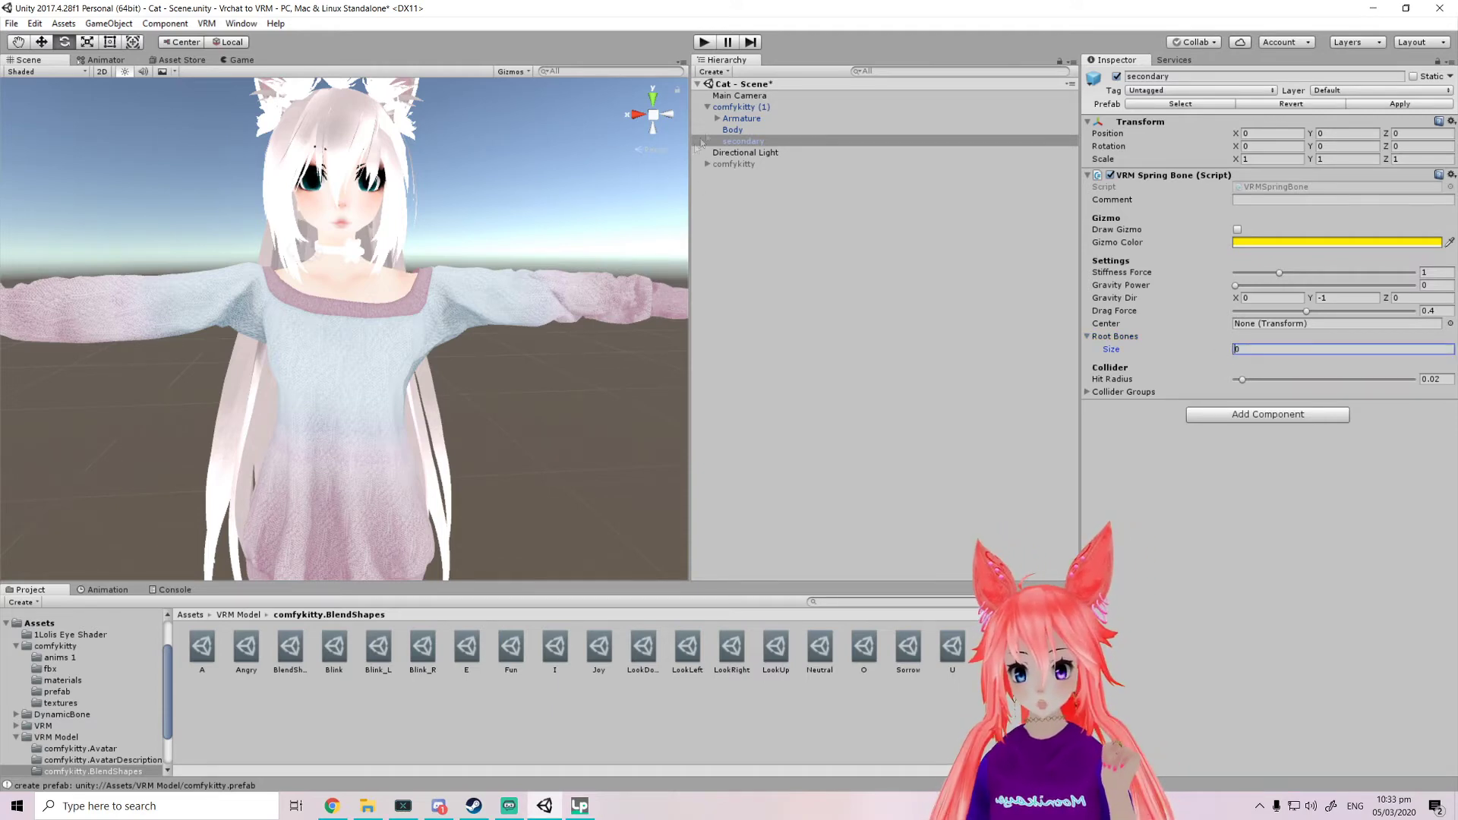
pyautogui.click(718, 119)
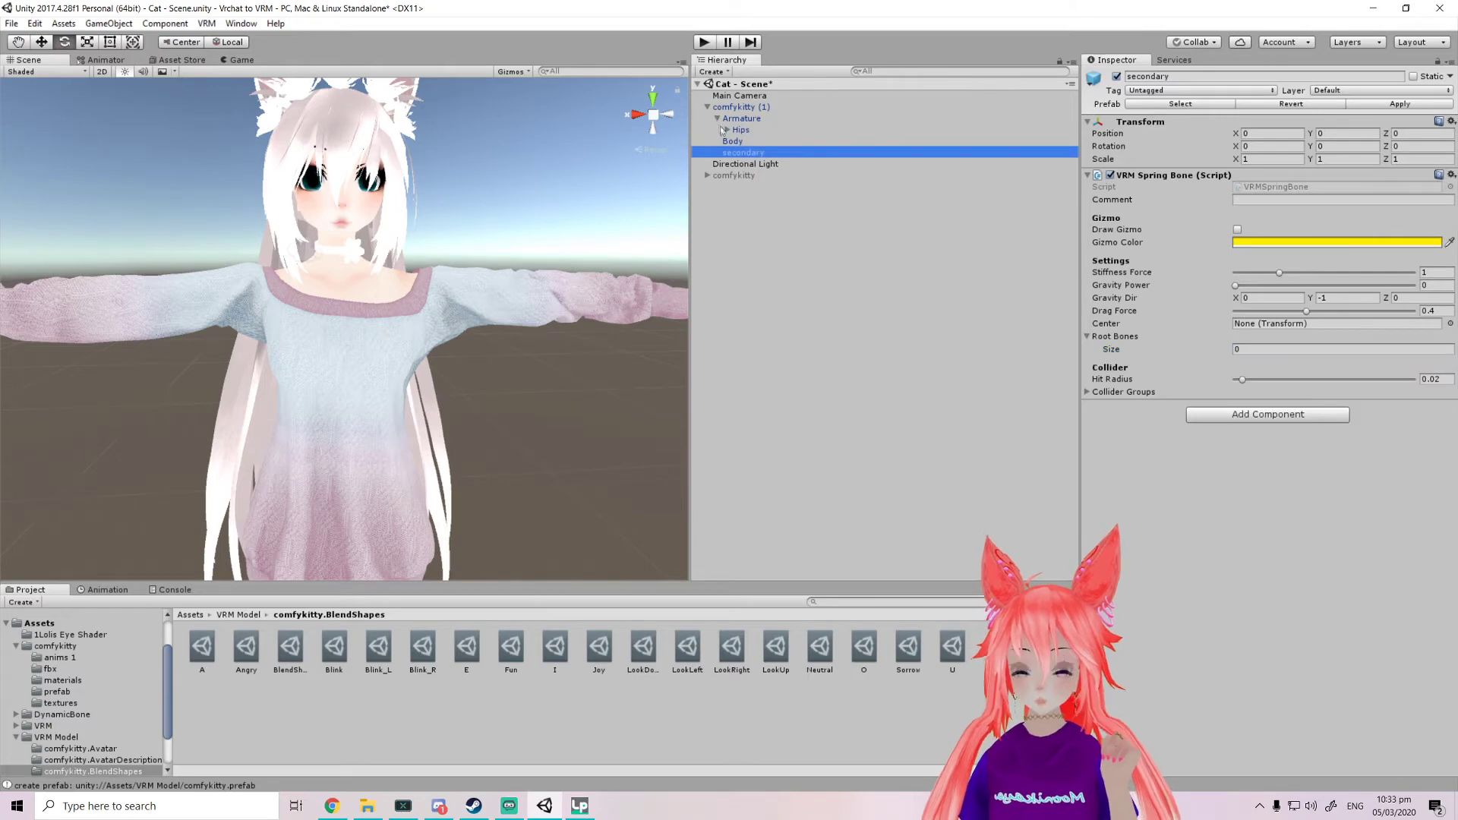
pyautogui.click(726, 131)
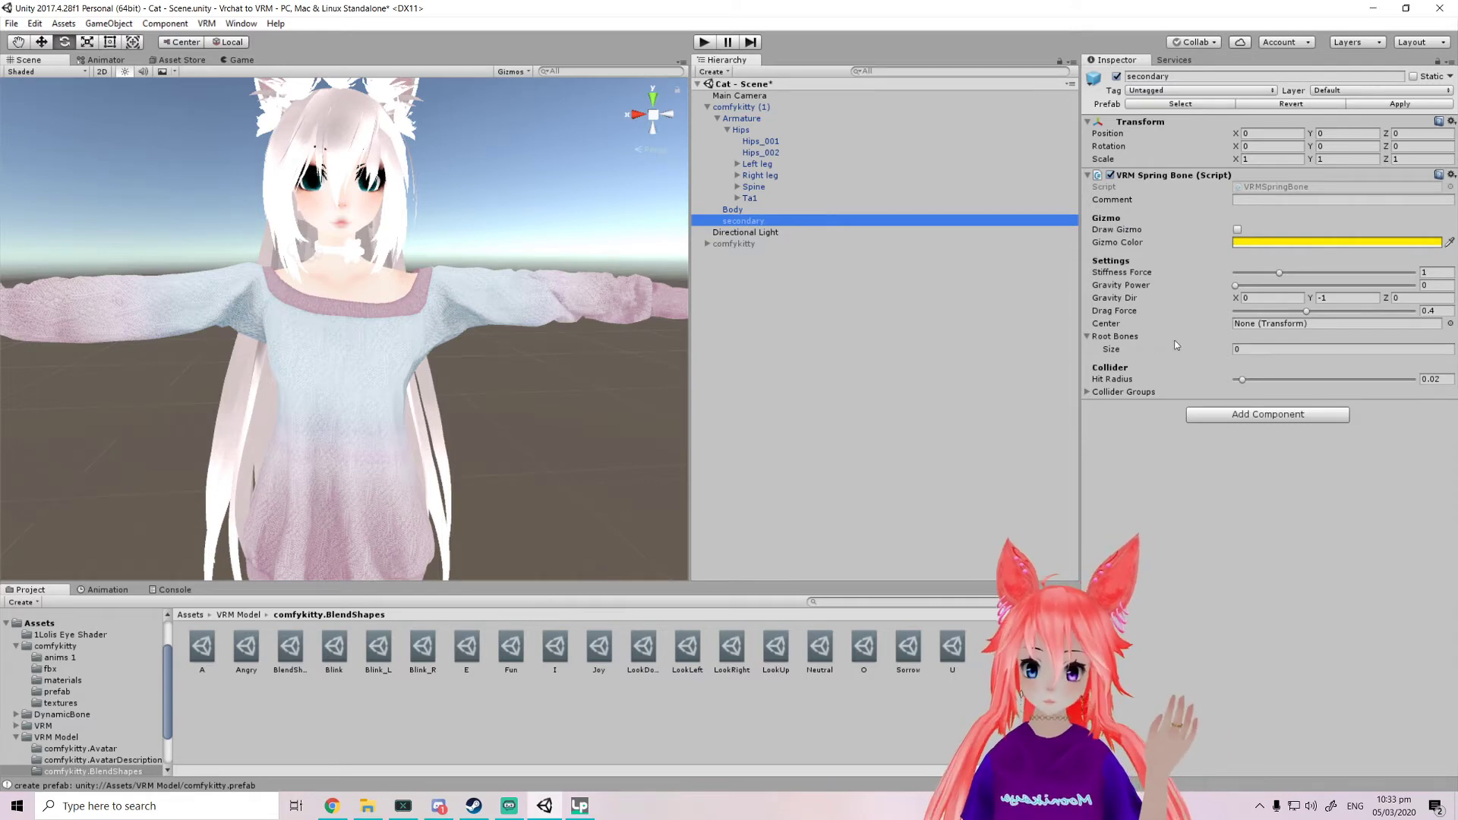
pyautogui.click(737, 187)
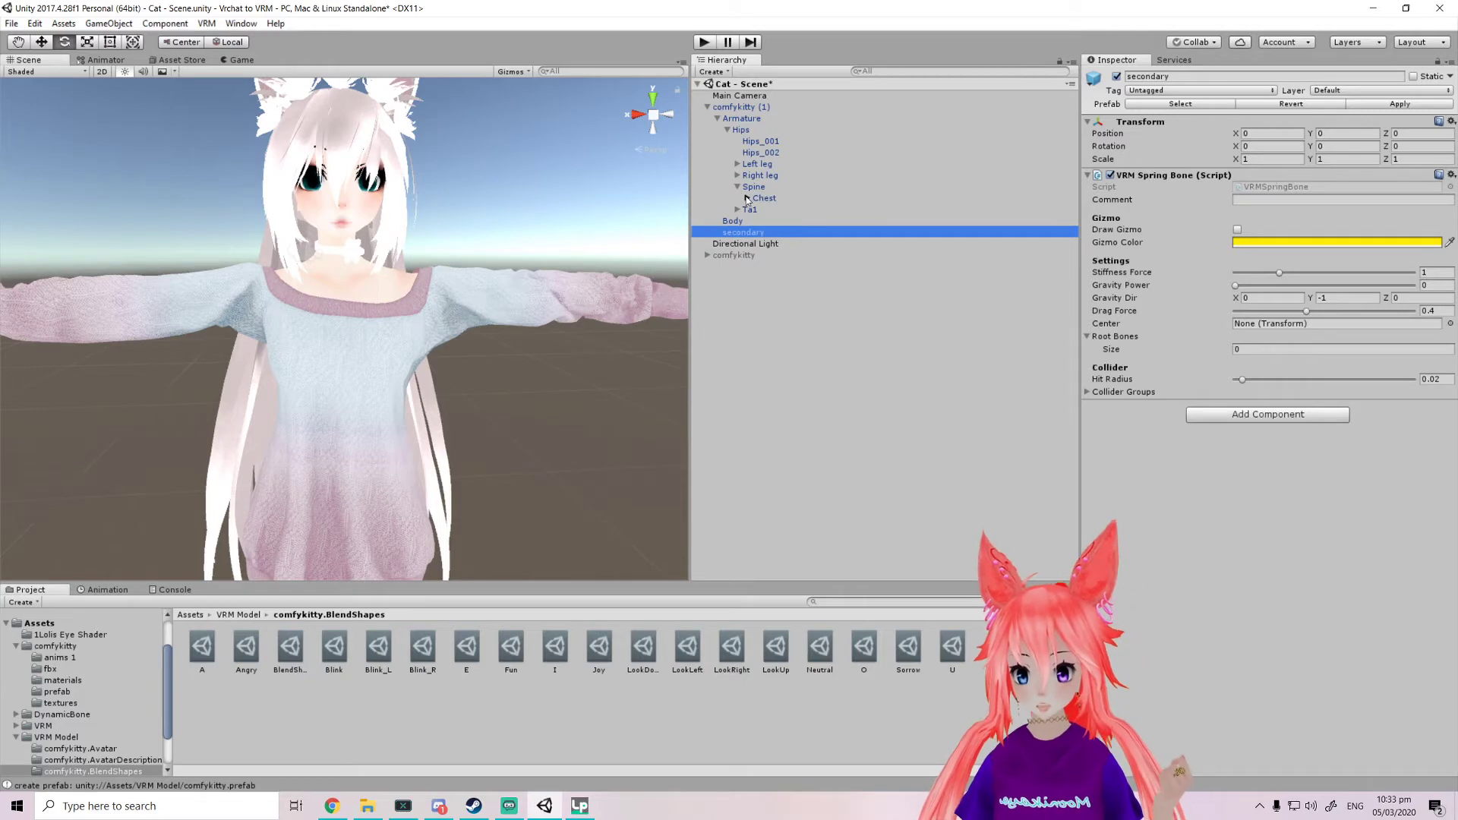
pyautogui.click(747, 198)
pyautogui.click(757, 221)
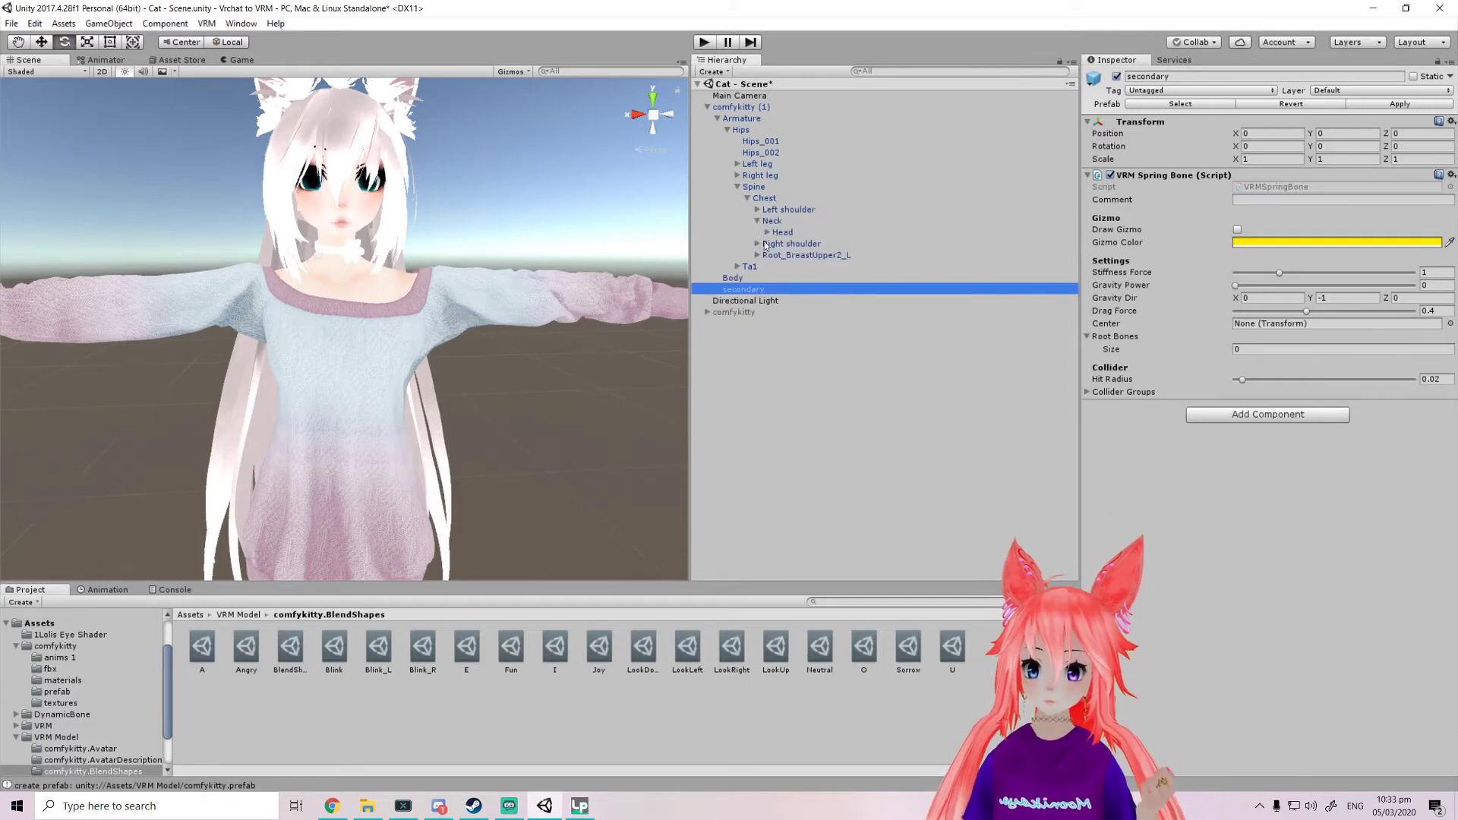
pyautogui.click(767, 233)
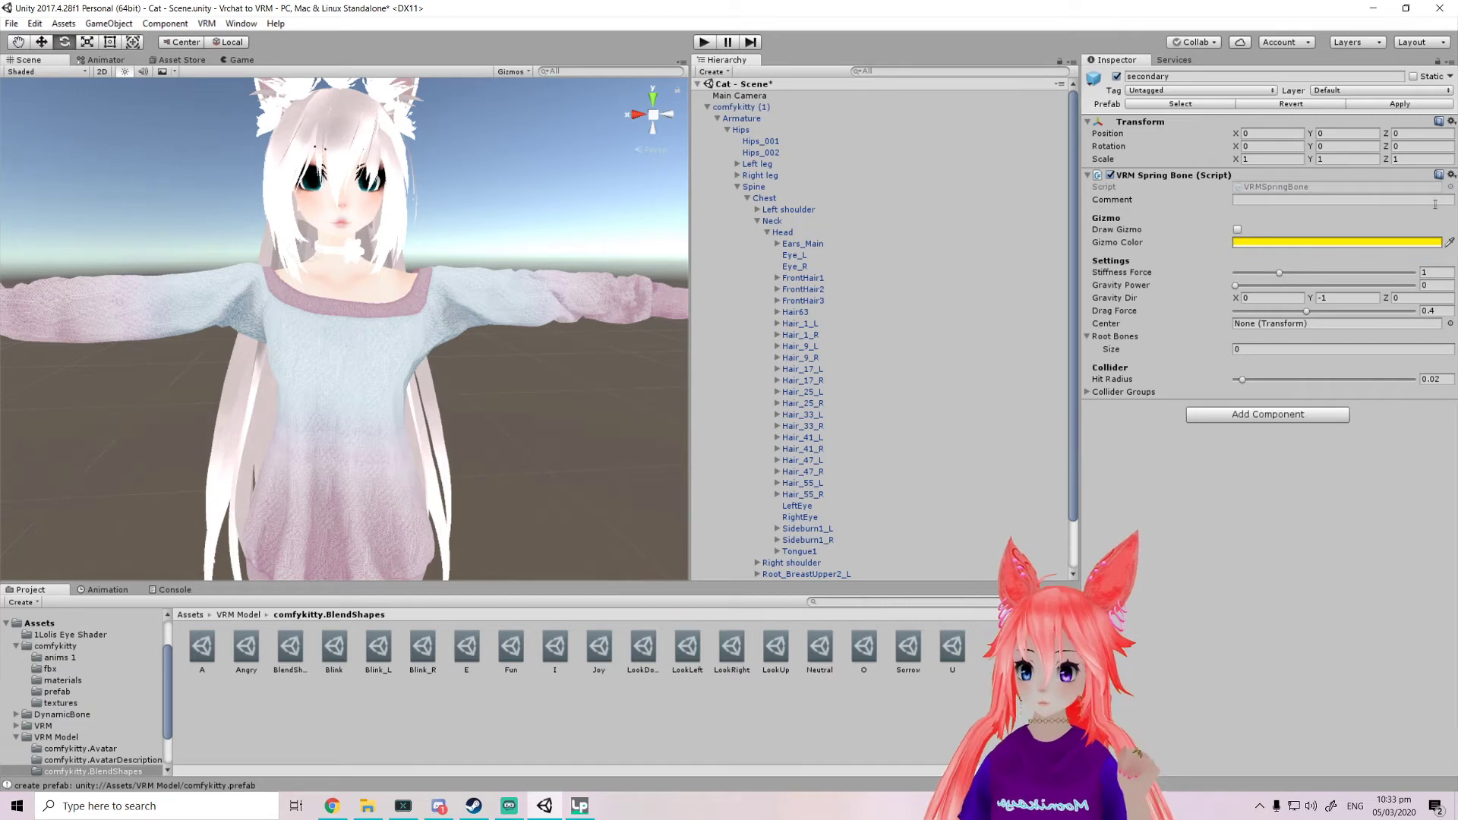
# Search Add Component for 'spring', then dismiss it without adding anything
pyautogui.click(1273, 416)
pyautogui.write('sp')
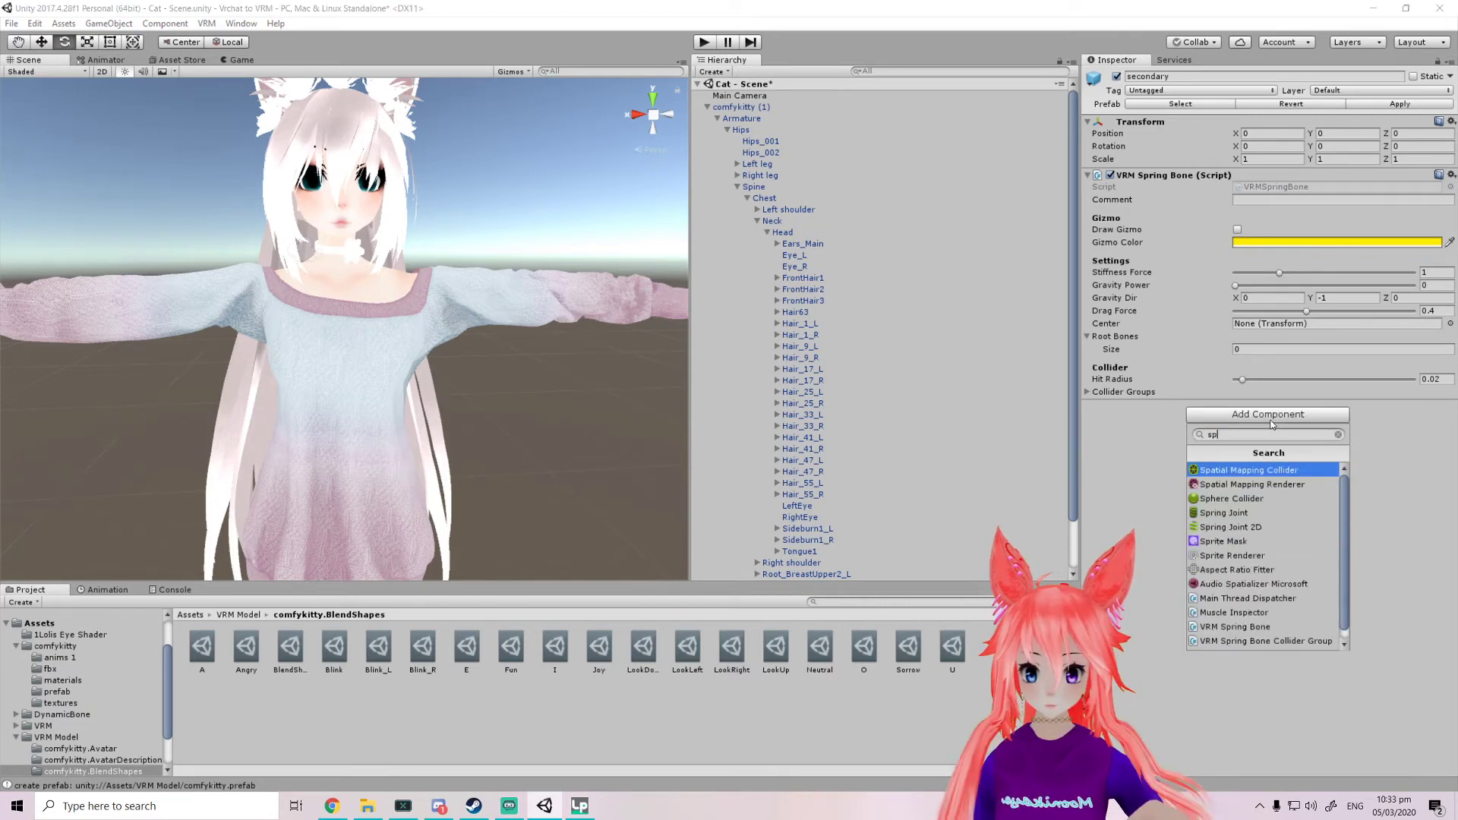
pyautogui.write('ring')
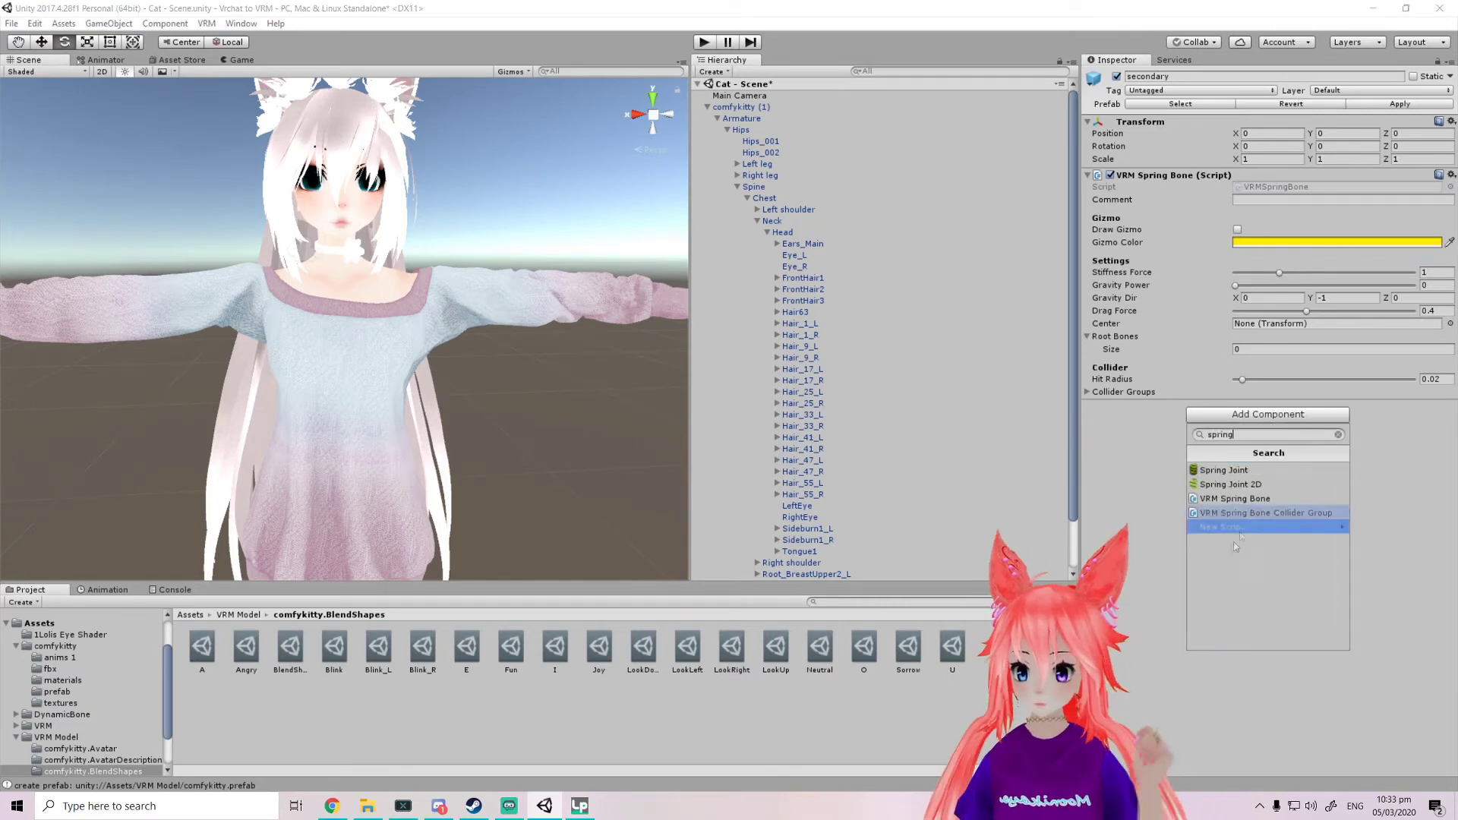
pyautogui.click(1151, 490)
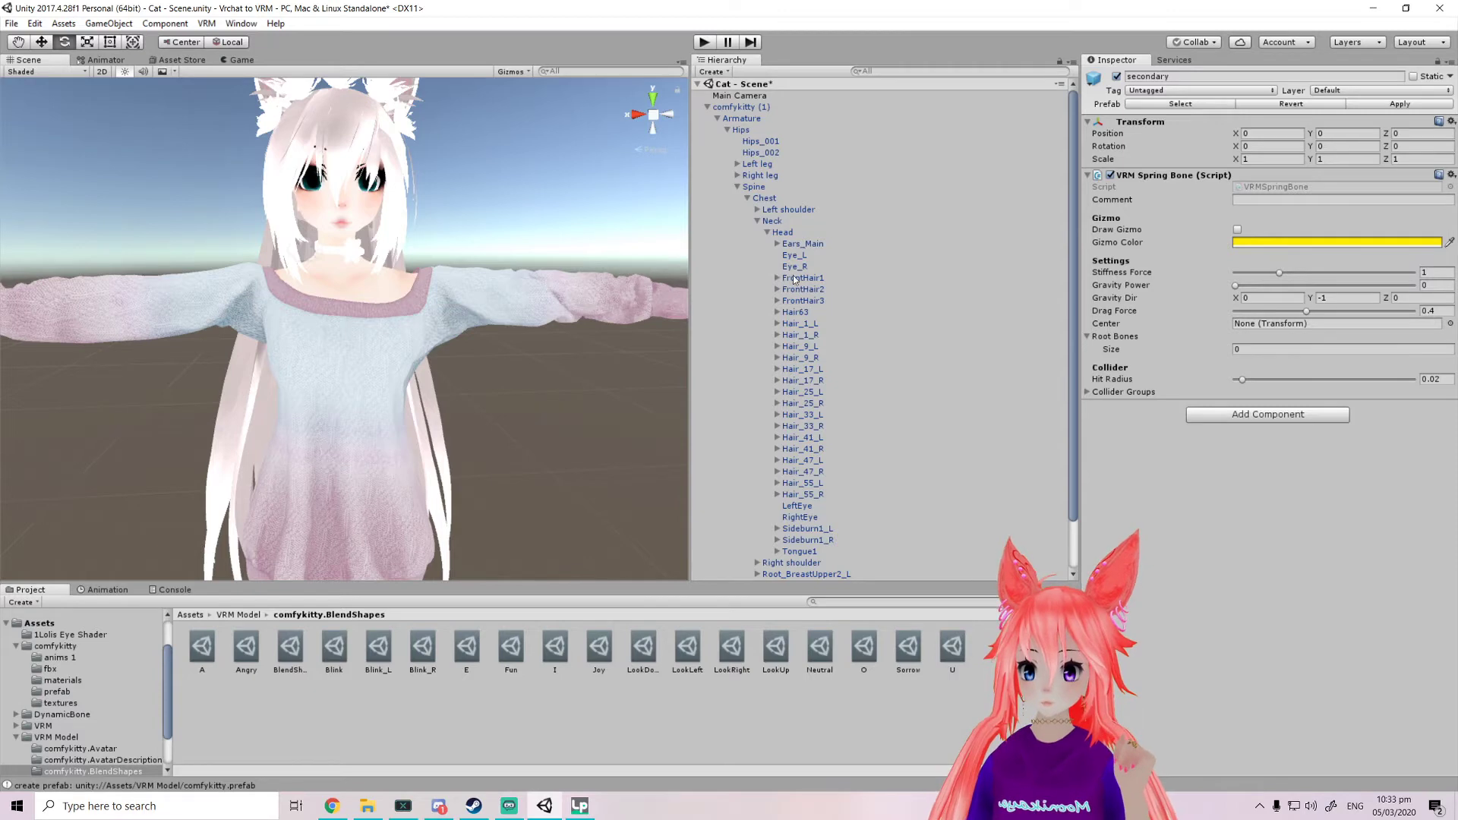
# Add FrontHair1 through Hair_17_L to the spring bone's Root Bones list
pyautogui.moveTo(795, 280); pyautogui.dragTo(1129, 338)
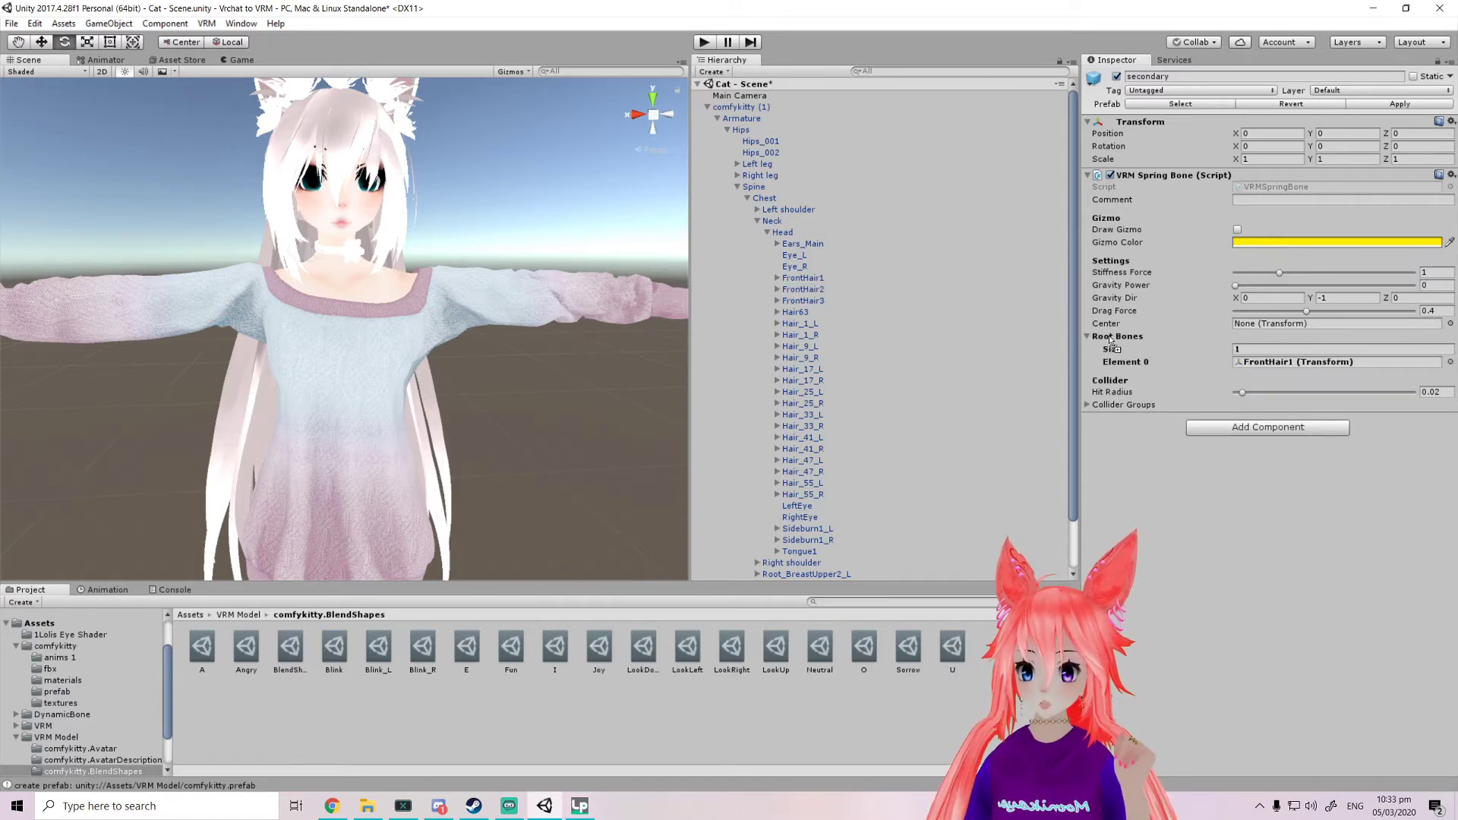
pyautogui.moveTo(803, 289); pyautogui.dragTo(1117, 337)
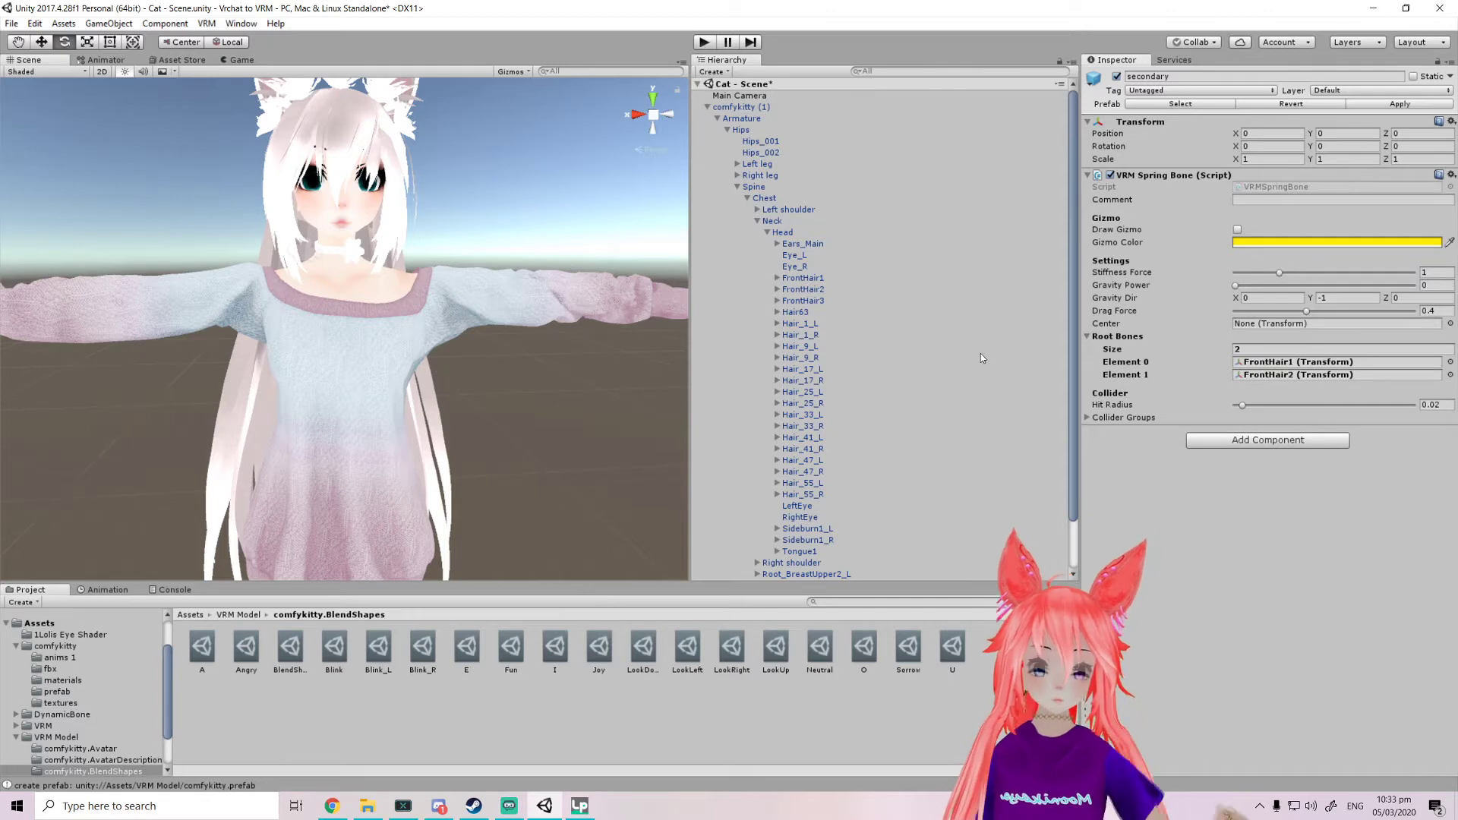
pyautogui.click(803, 301)
pyautogui.keyDown('shift'); pyautogui.click(800, 323); pyautogui.keyUp('shift')
pyautogui.moveTo(800, 324); pyautogui.dragTo(1117, 337)
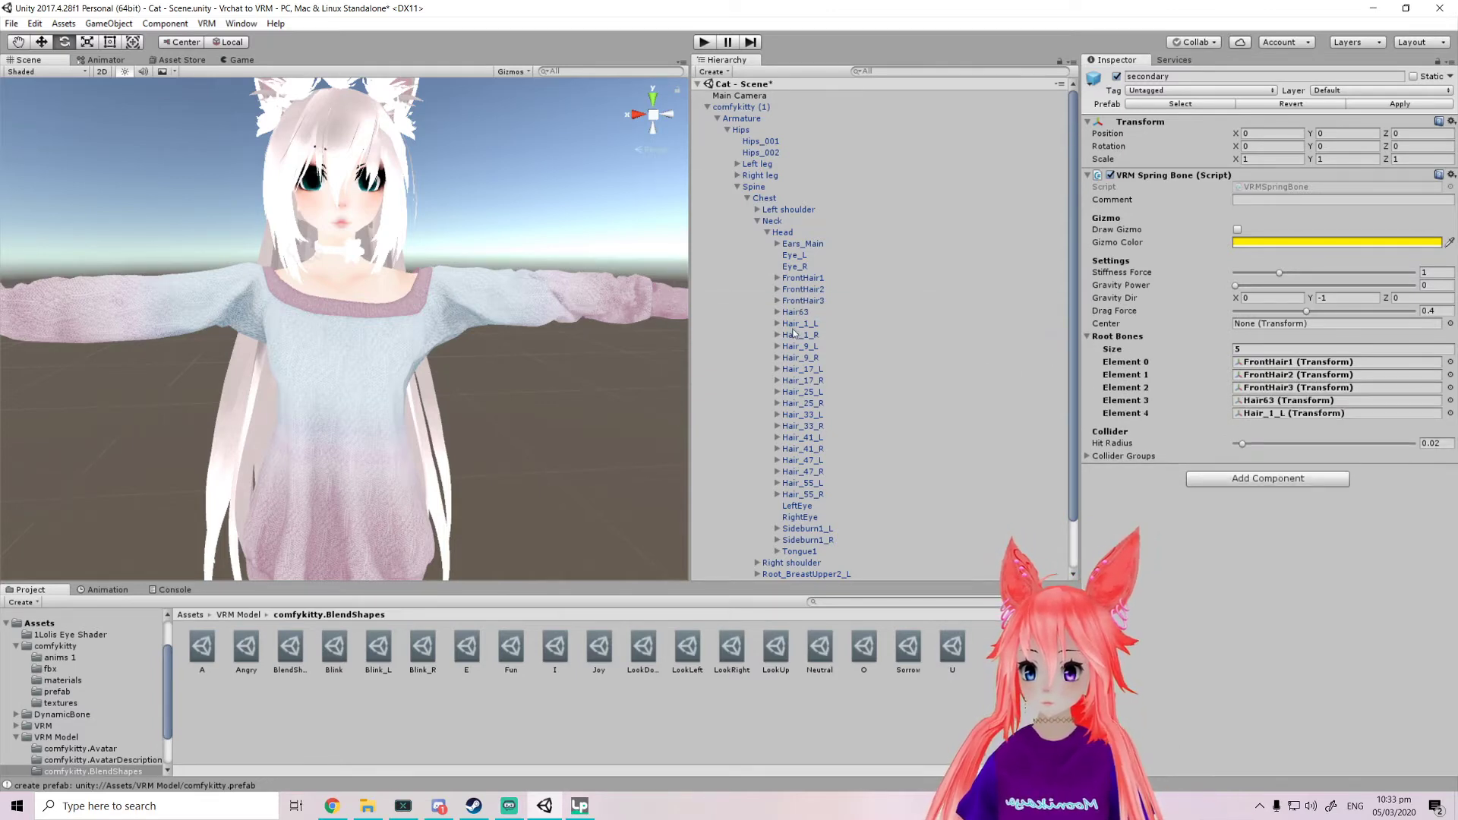
pyautogui.moveTo(794, 335); pyautogui.dragTo(1121, 338)
pyautogui.moveTo(803, 357); pyautogui.dragTo(1092, 336)
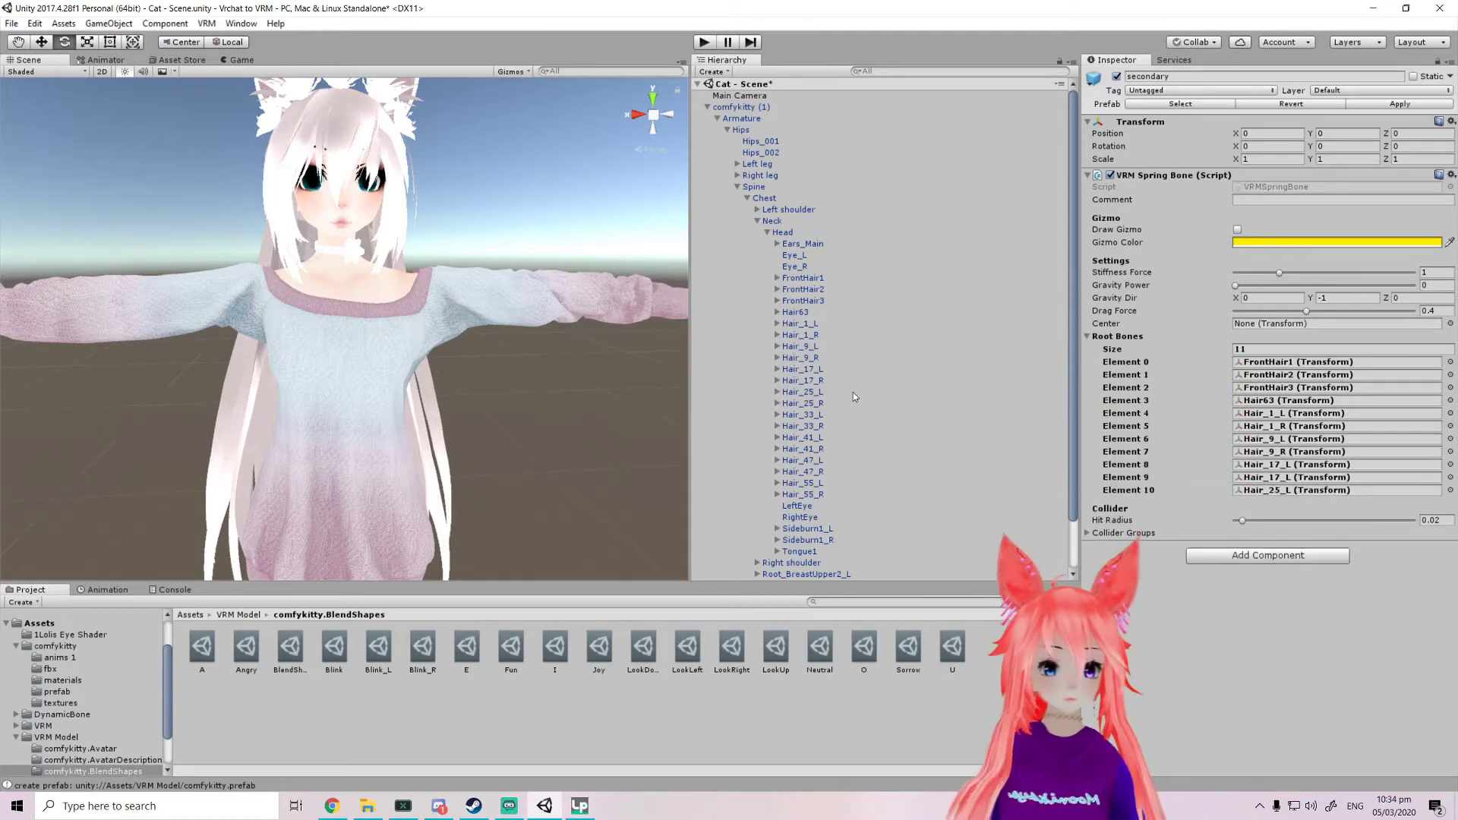
# Add Hair_25_R through Sideburn1_R, bringing Root Bones to 22 entries
pyautogui.moveTo(812, 406); pyautogui.dragTo(1139, 344)
pyautogui.moveTo(803, 415); pyautogui.dragTo(1112, 338)
pyautogui.moveTo(809, 431); pyautogui.dragTo(1113, 340)
pyautogui.moveTo(803, 437); pyautogui.dragTo(1093, 341)
pyautogui.moveTo(802, 471); pyautogui.dragTo(1109, 342)
pyautogui.scroll(-2, 811, 519)
pyautogui.moveTo(803, 486); pyautogui.dragTo(1113, 343)
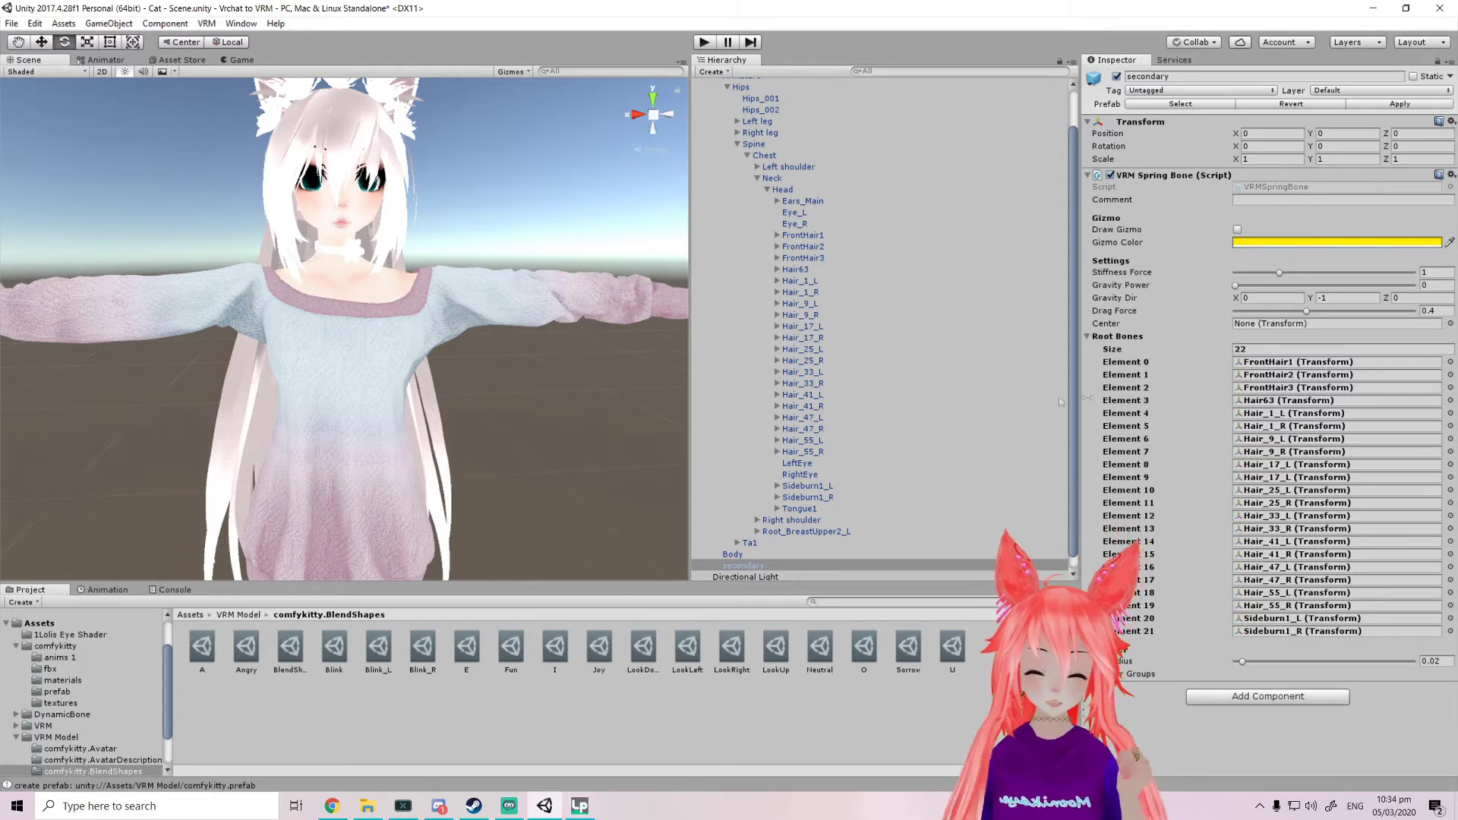
pyautogui.scroll(-3, 407, 436)
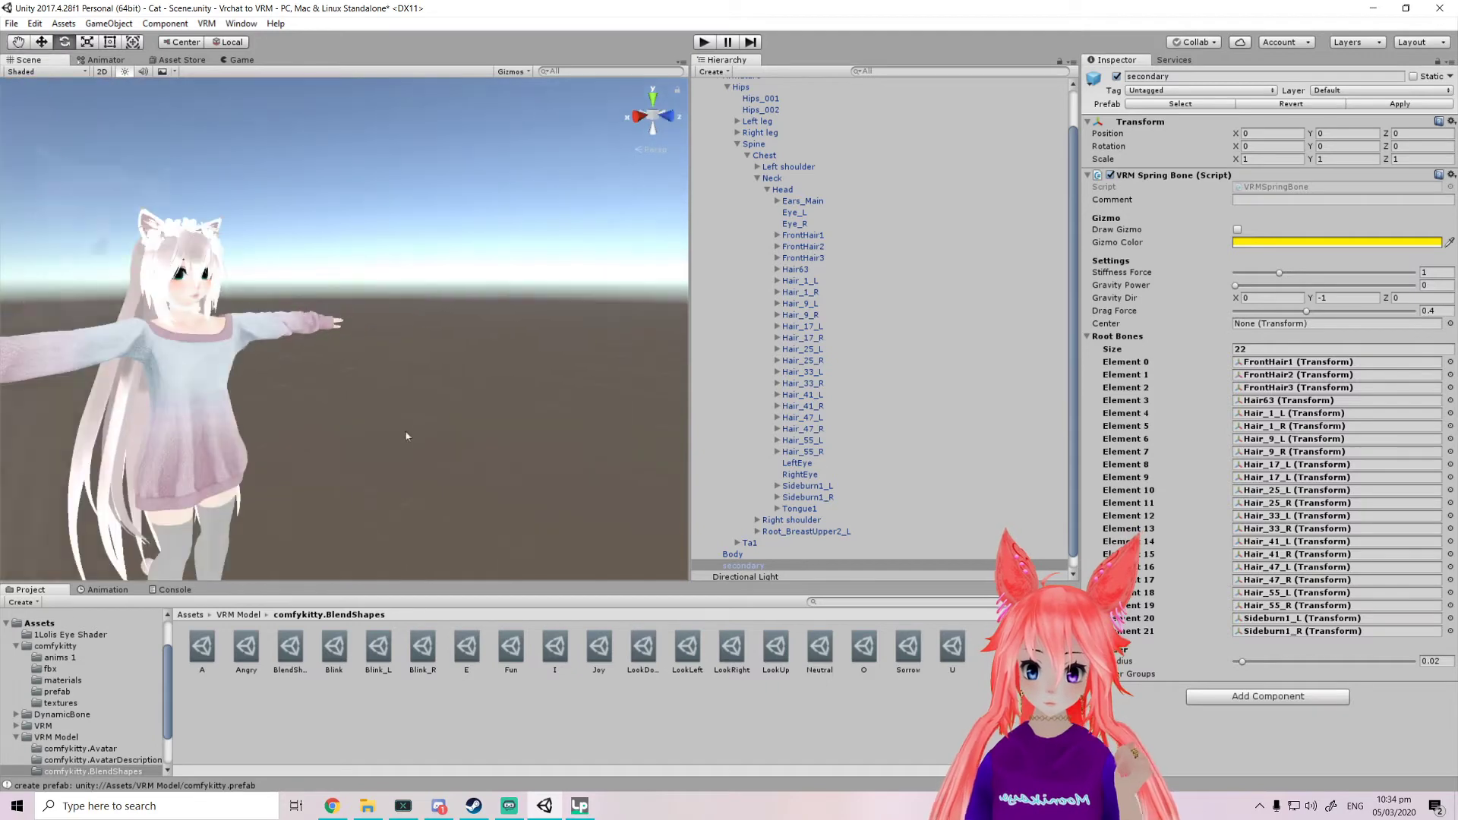
pyautogui.keyDown('alt'); pyautogui.moveTo(407, 436); pyautogui.dragTo(443, 411); pyautogui.keyUp('alt')
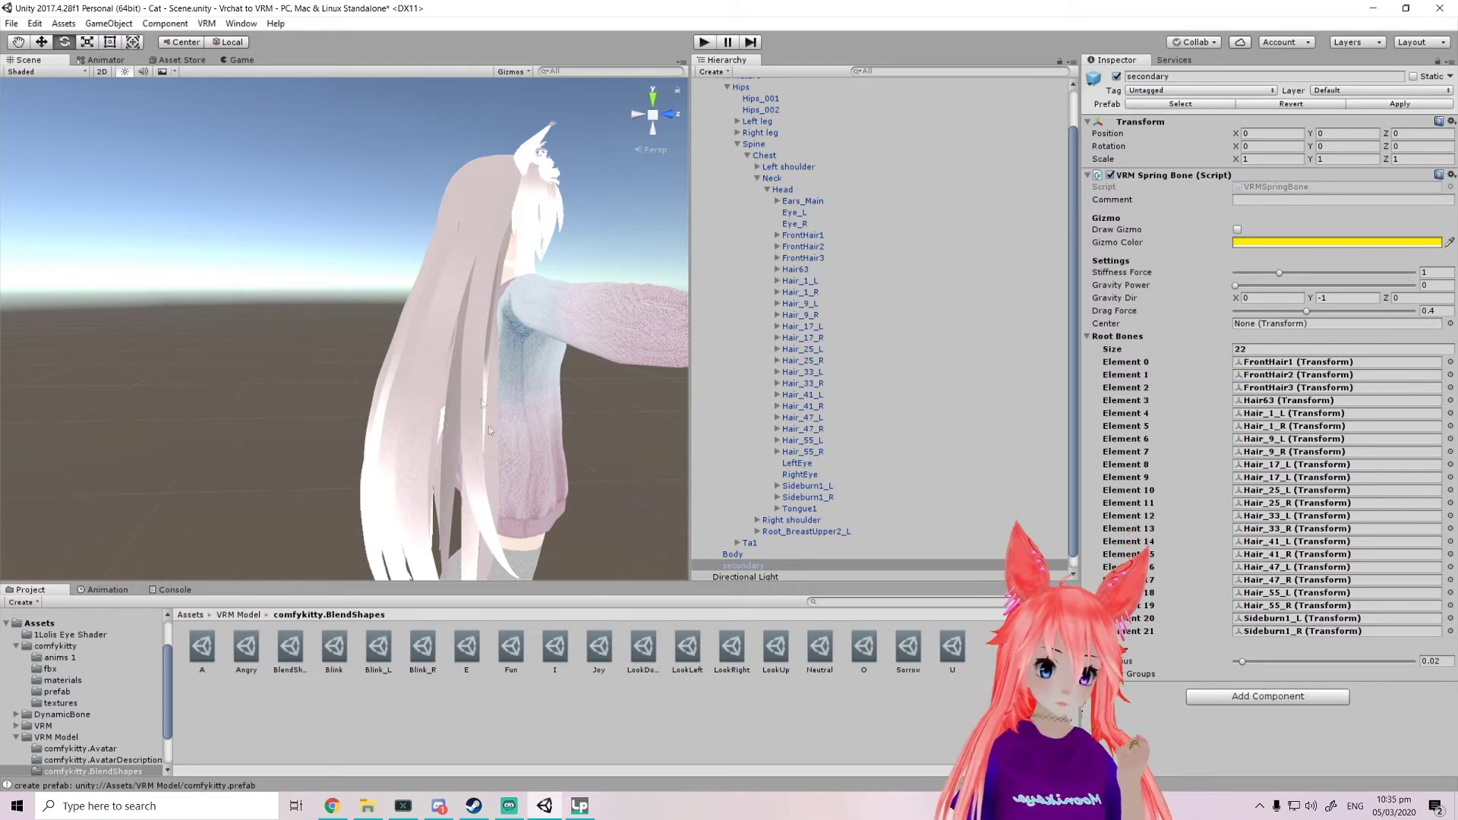
pyautogui.keyDown('alt'); pyautogui.moveTo(436, 527); pyautogui.dragTo(339, 423); pyautogui.keyUp('alt')
pyautogui.scroll(3, 402, 393)
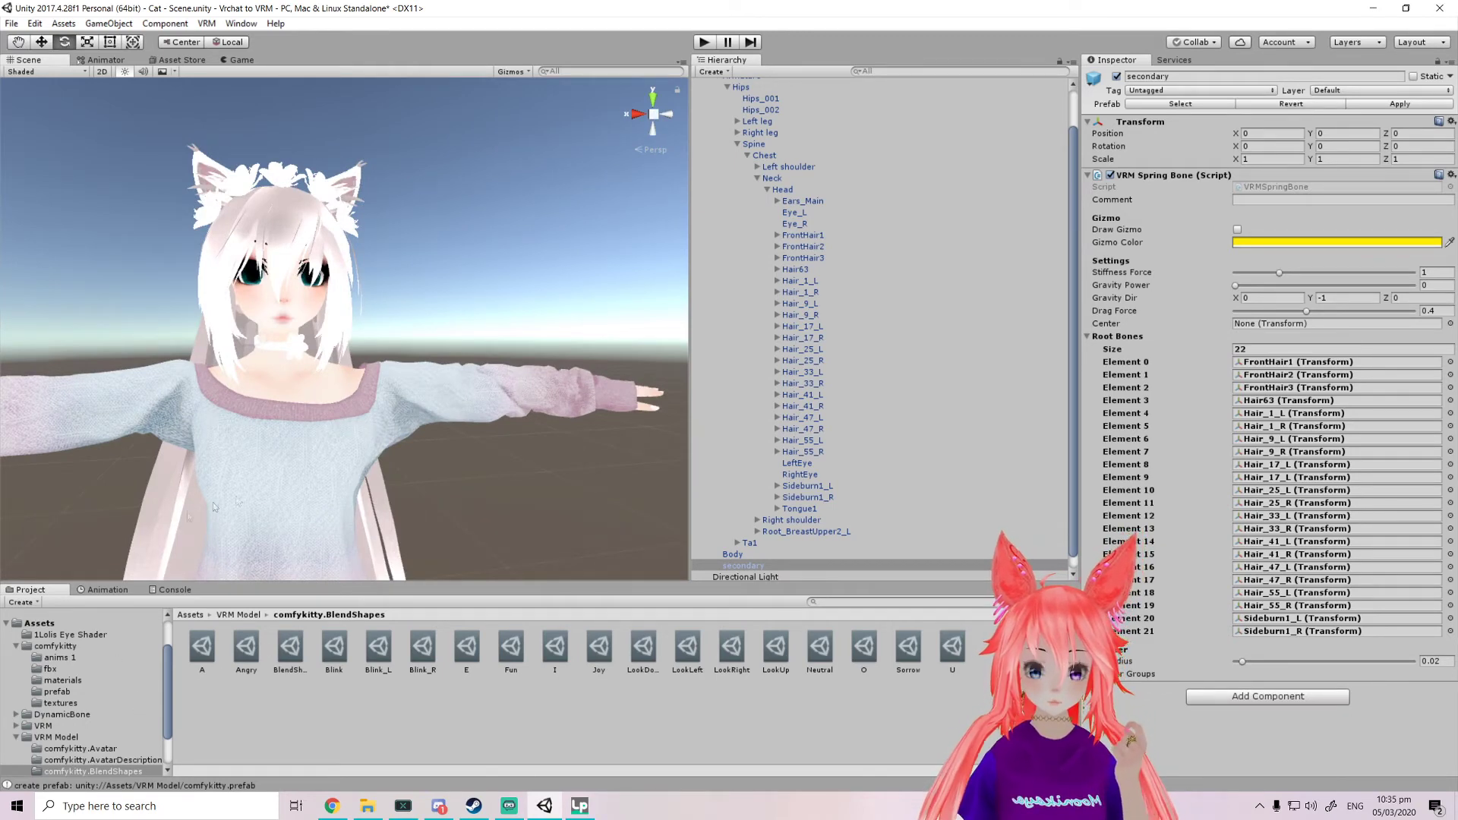
pyautogui.keyDown('alt'); pyautogui.moveTo(215, 507); pyautogui.dragTo(395, 396); pyautogui.keyUp('alt')
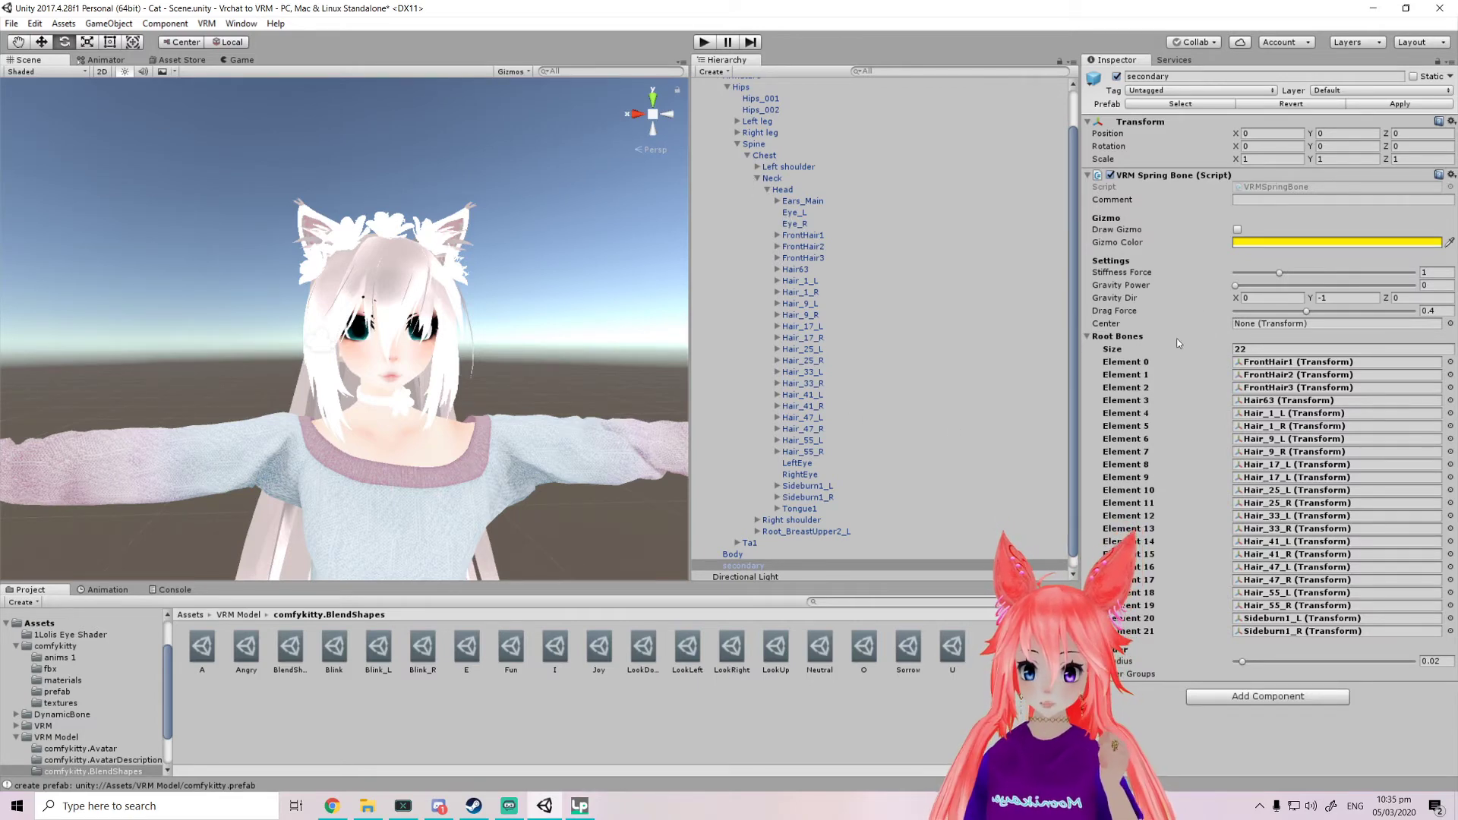
pyautogui.click(706, 42)
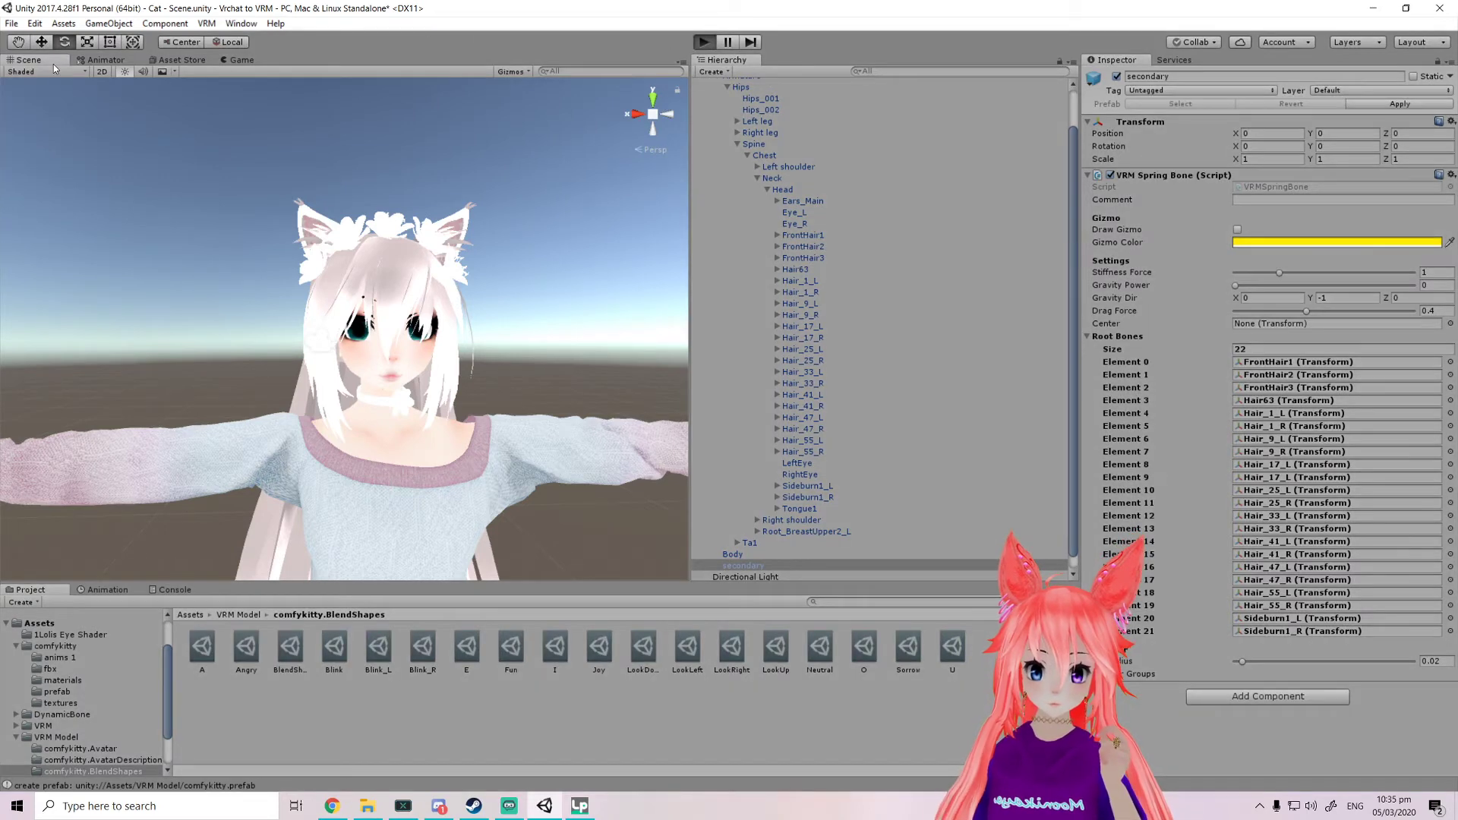
# Select comfykitty (1) and frame it in the Scene view
pyautogui.scroll(3, 231, 282)
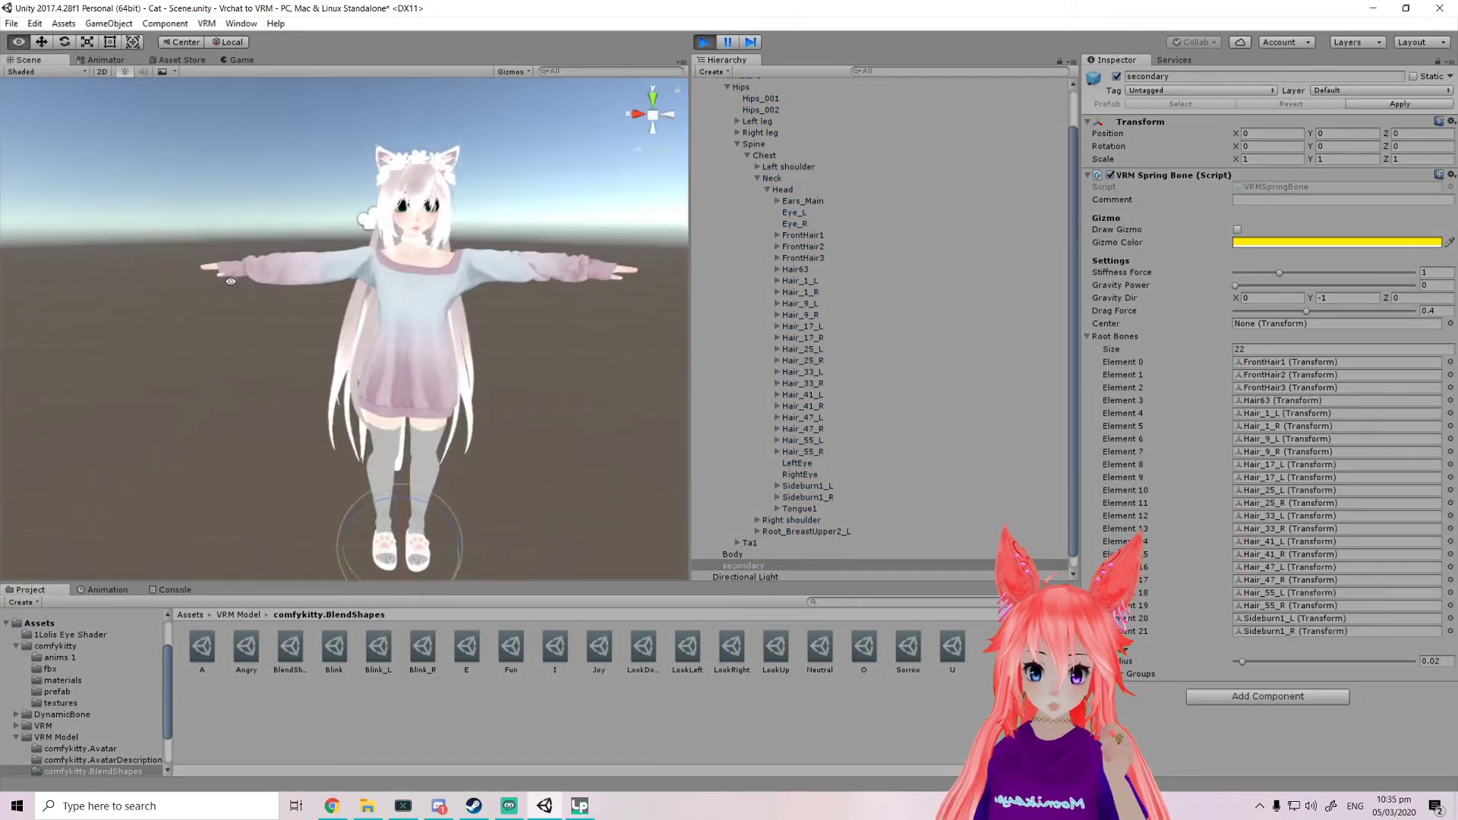
pyautogui.scroll(2, 875, 259)
pyautogui.click(752, 108)
pyautogui.press('f')
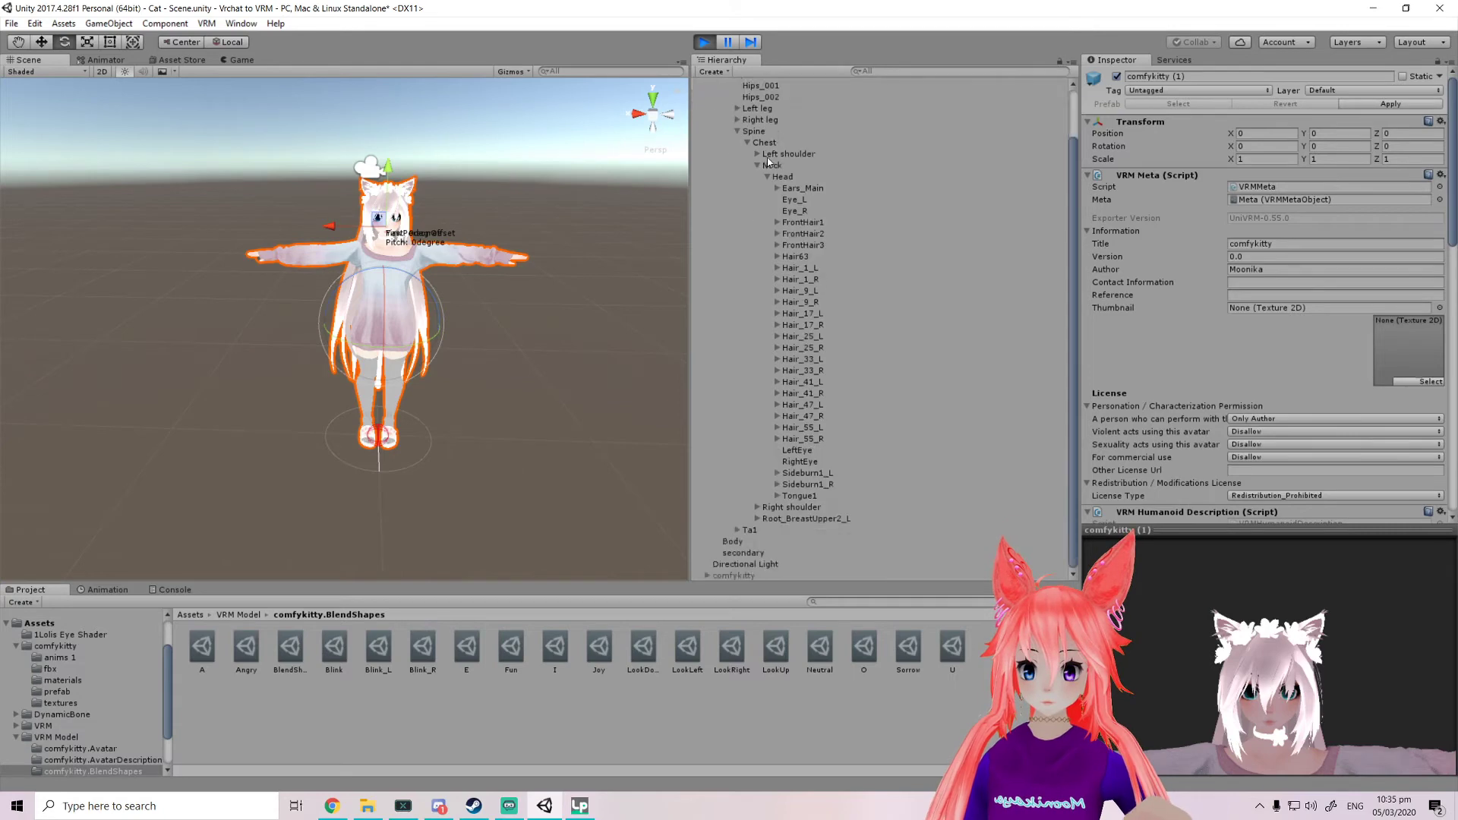
pyautogui.click(448, 251)
pyautogui.scroll(1, 742, 116)
pyautogui.click(741, 107)
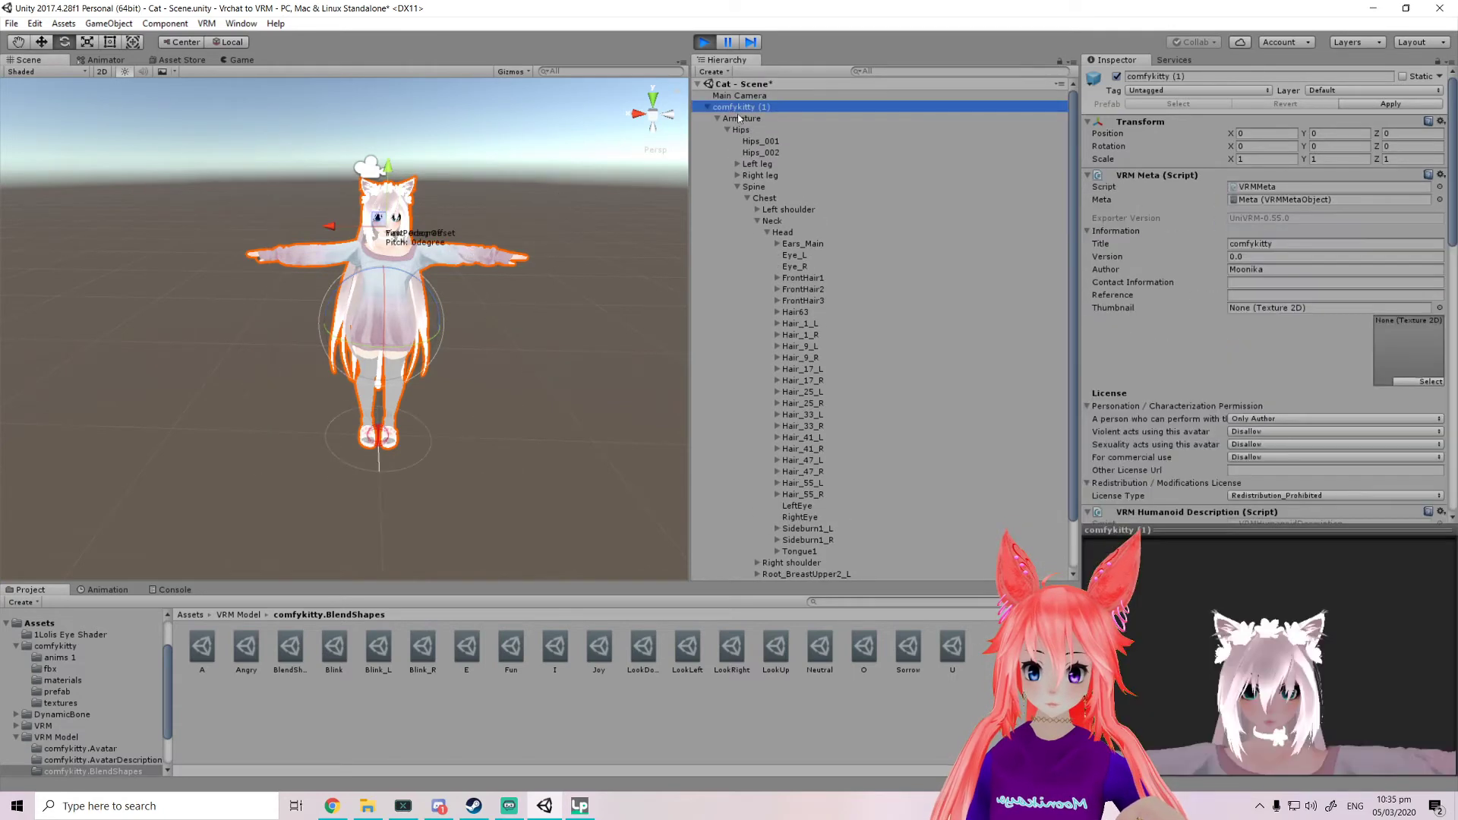
pyautogui.moveTo(420, 275); pyautogui.dragTo(418, 344, button='middle')
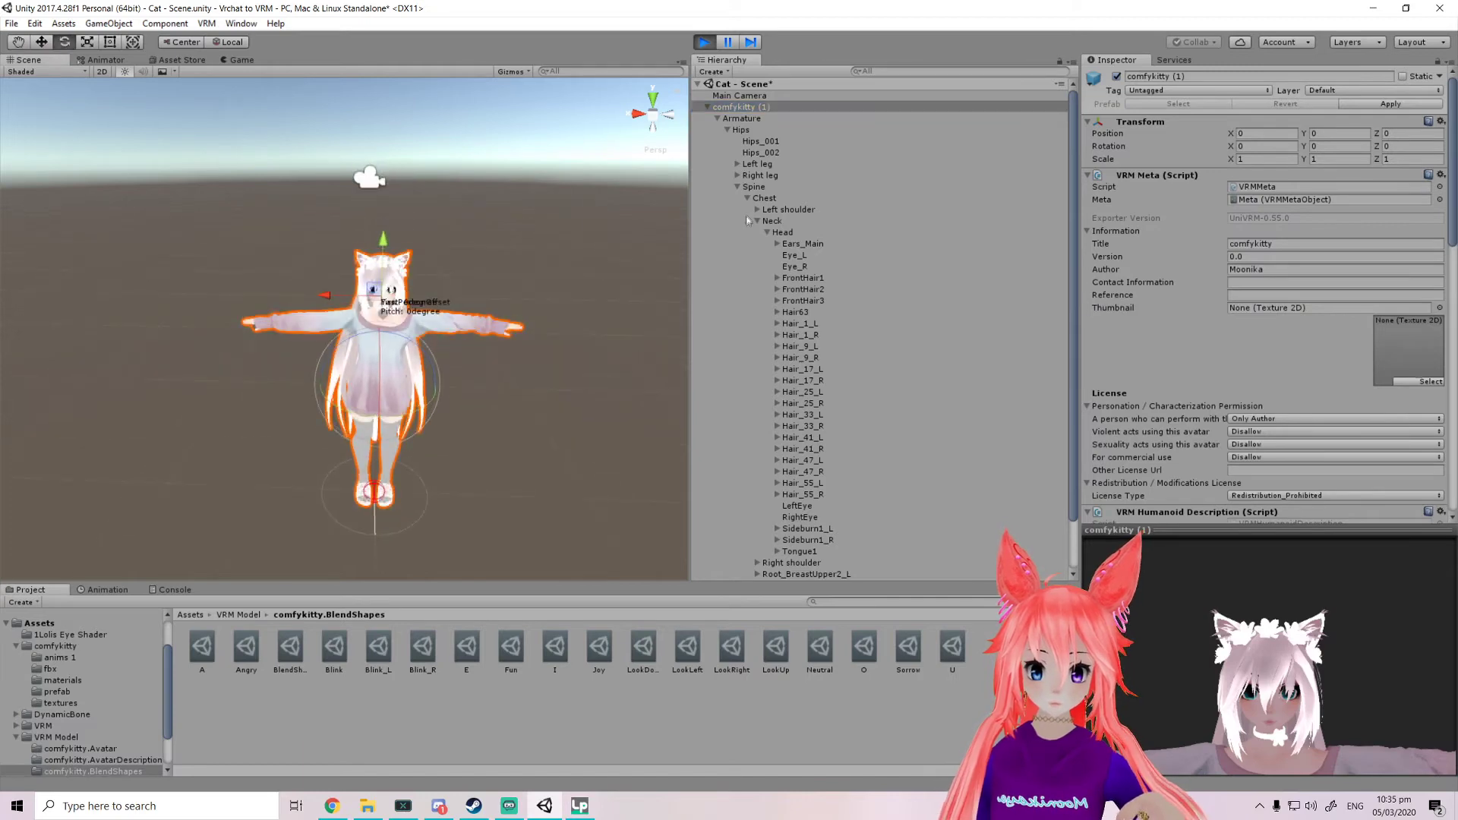
pyautogui.moveTo(327, 298); pyautogui.dragTo(257, 188, button='middle')
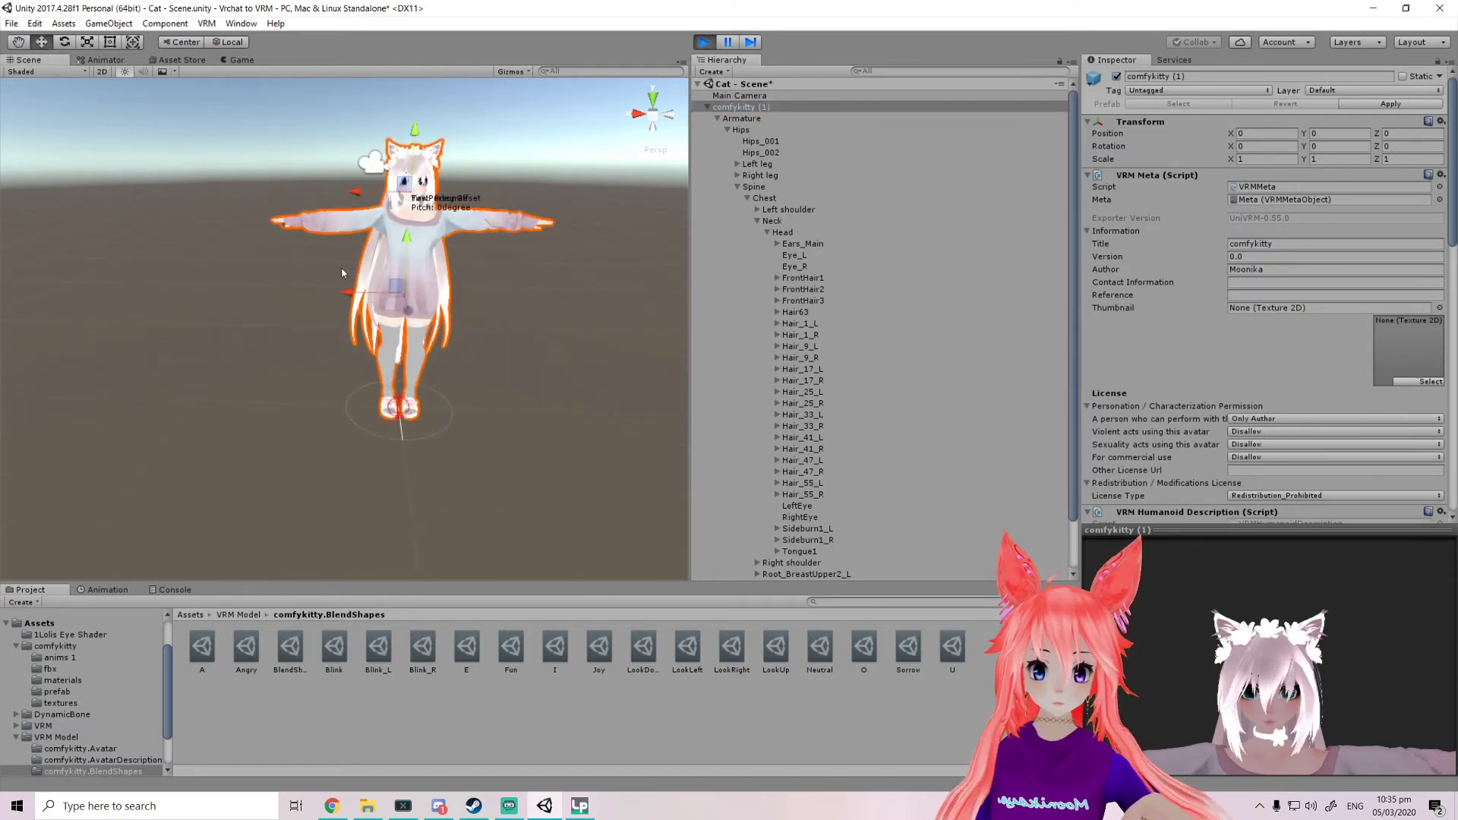
# Slide the avatar sideways along X to test hair swing, then collapse Armature
pyautogui.moveTo(341, 267)
pyautogui.mouseDown()
pyautogui.moveTo(312, 279)
pyautogui.moveTo(349, 285)
pyautogui.moveTo(295, 290)
pyautogui.moveTo(361, 289)
pyautogui.moveTo(269, 289)
pyautogui.moveTo(376, 290)
pyautogui.moveTo(277, 290)
pyautogui.moveTo(357, 289)
pyautogui.moveTo(315, 289)
pyautogui.moveTo(342, 290)
pyautogui.mouseUp()
pyautogui.scroll(-3, 786, 495)
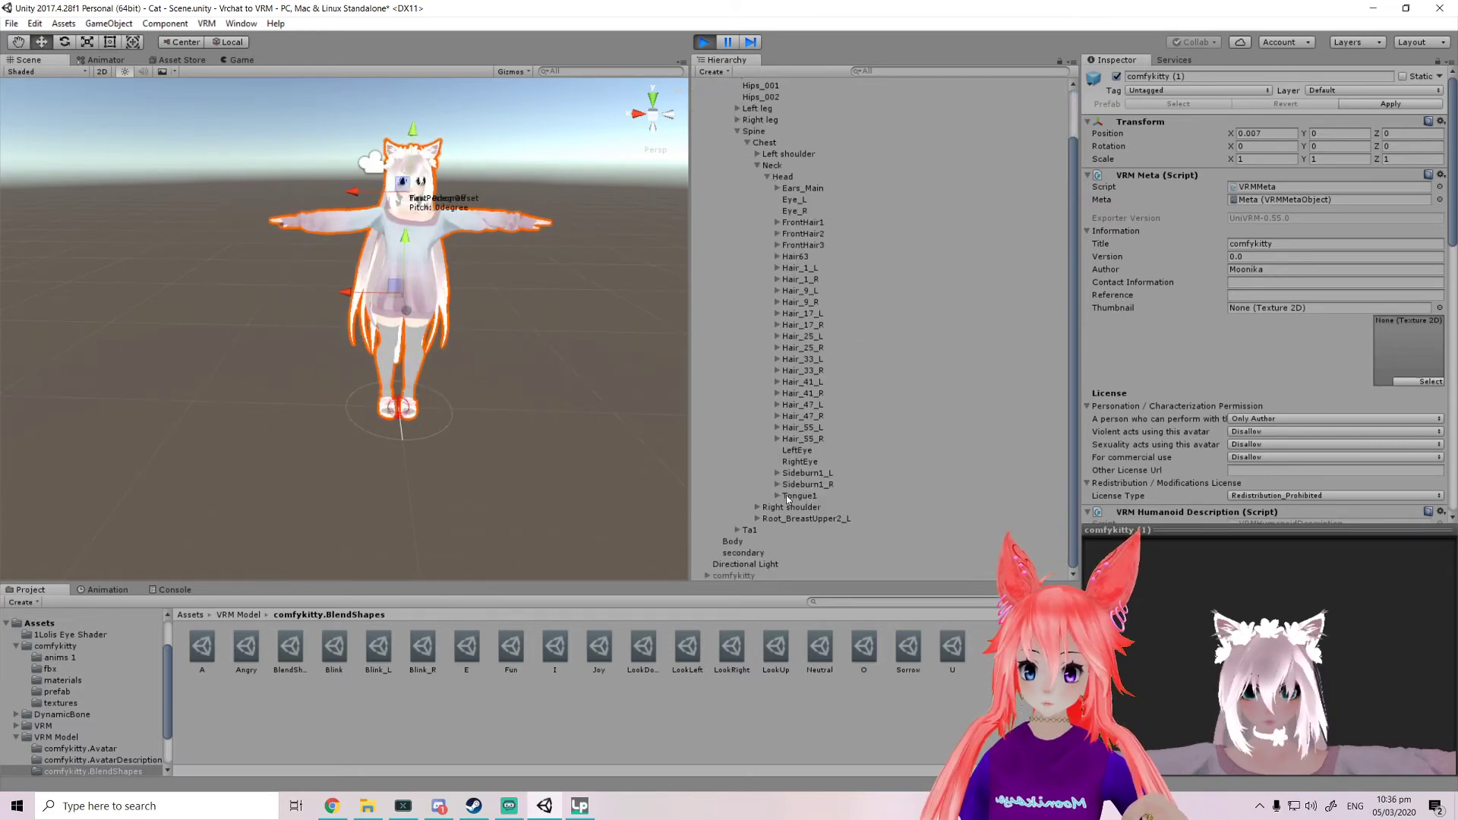
pyautogui.scroll(3, 725, 106)
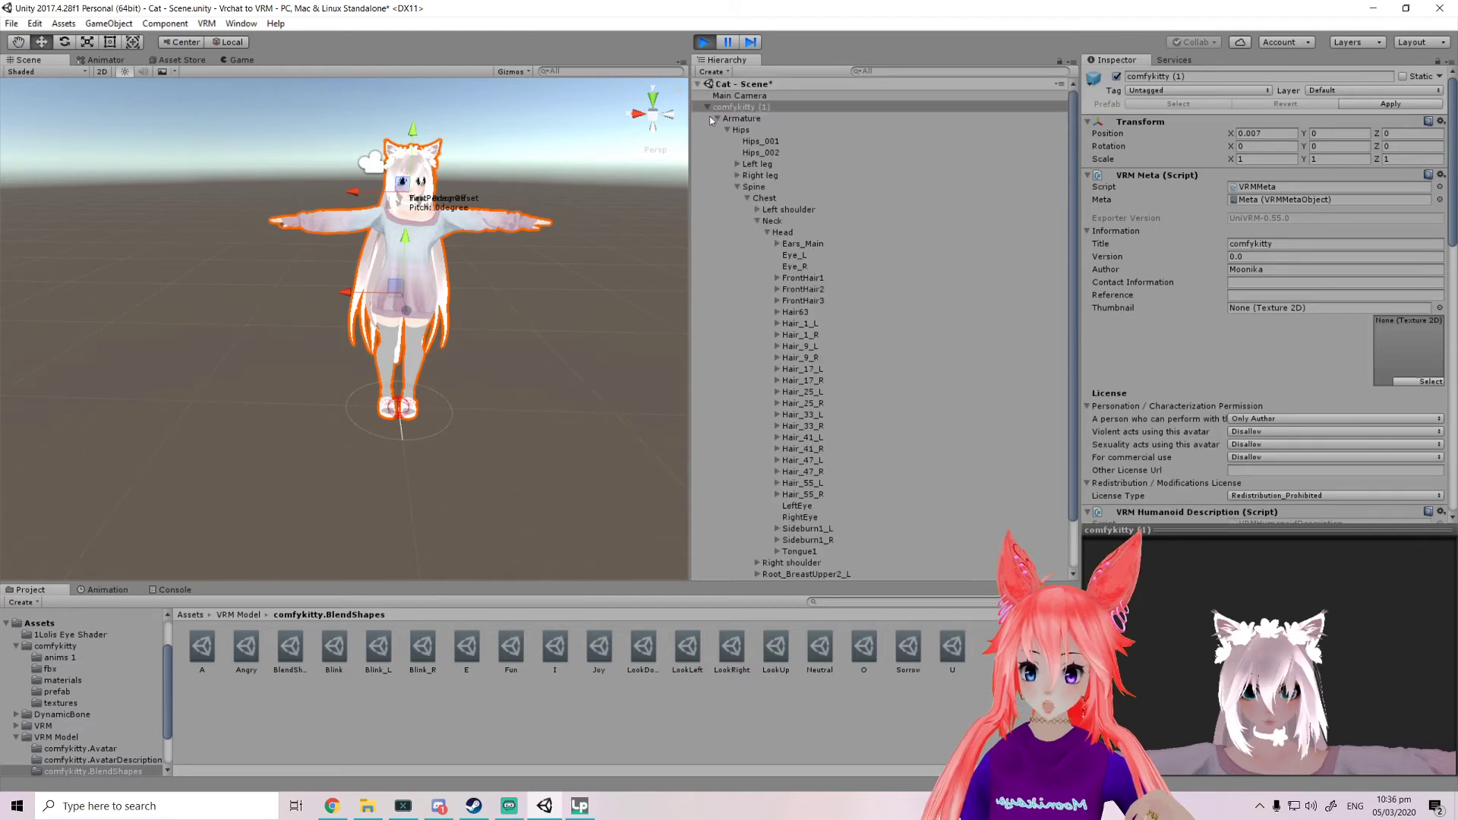
pyautogui.click(716, 119)
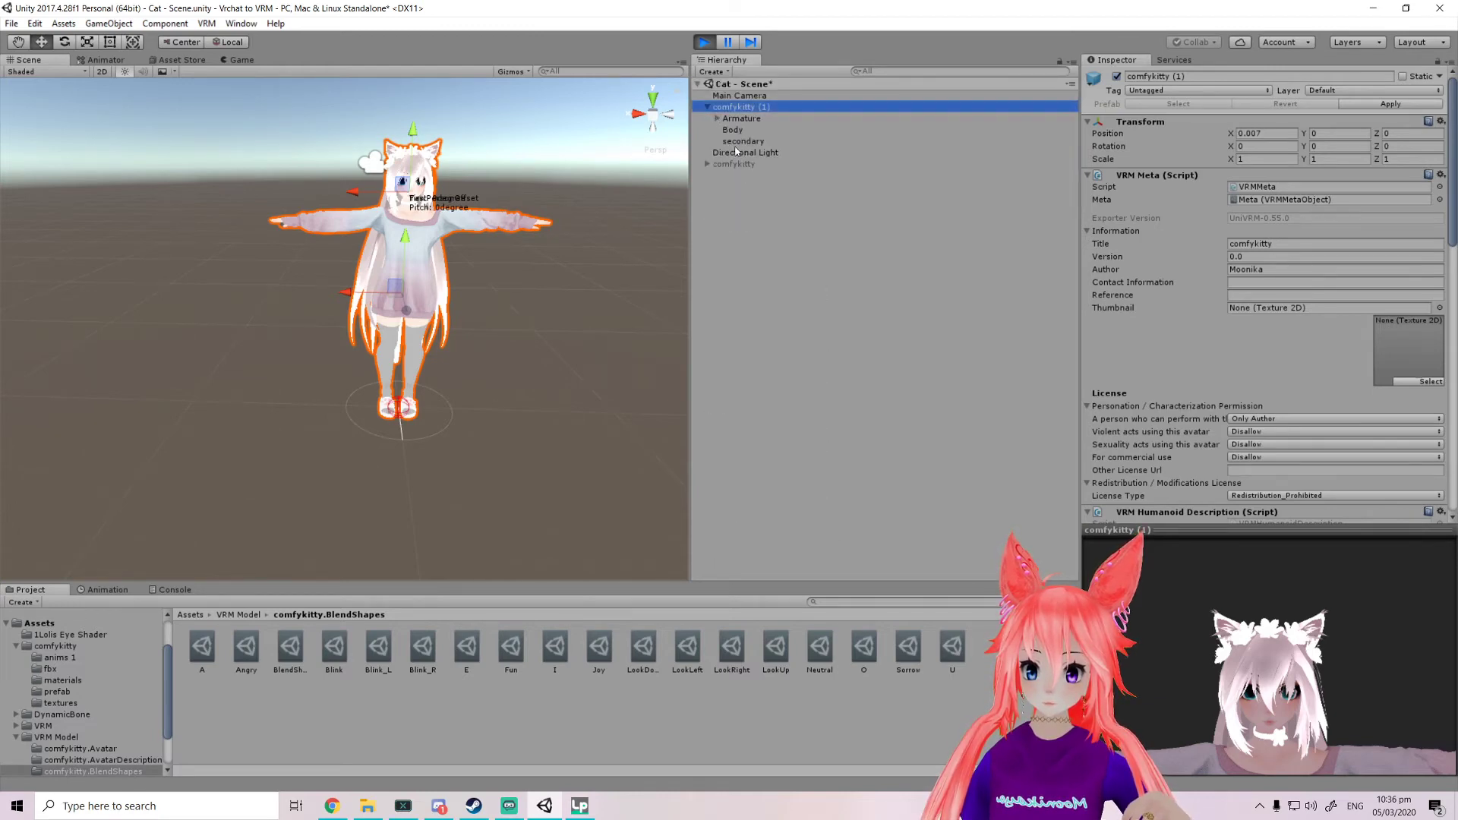
pyautogui.click(736, 143)
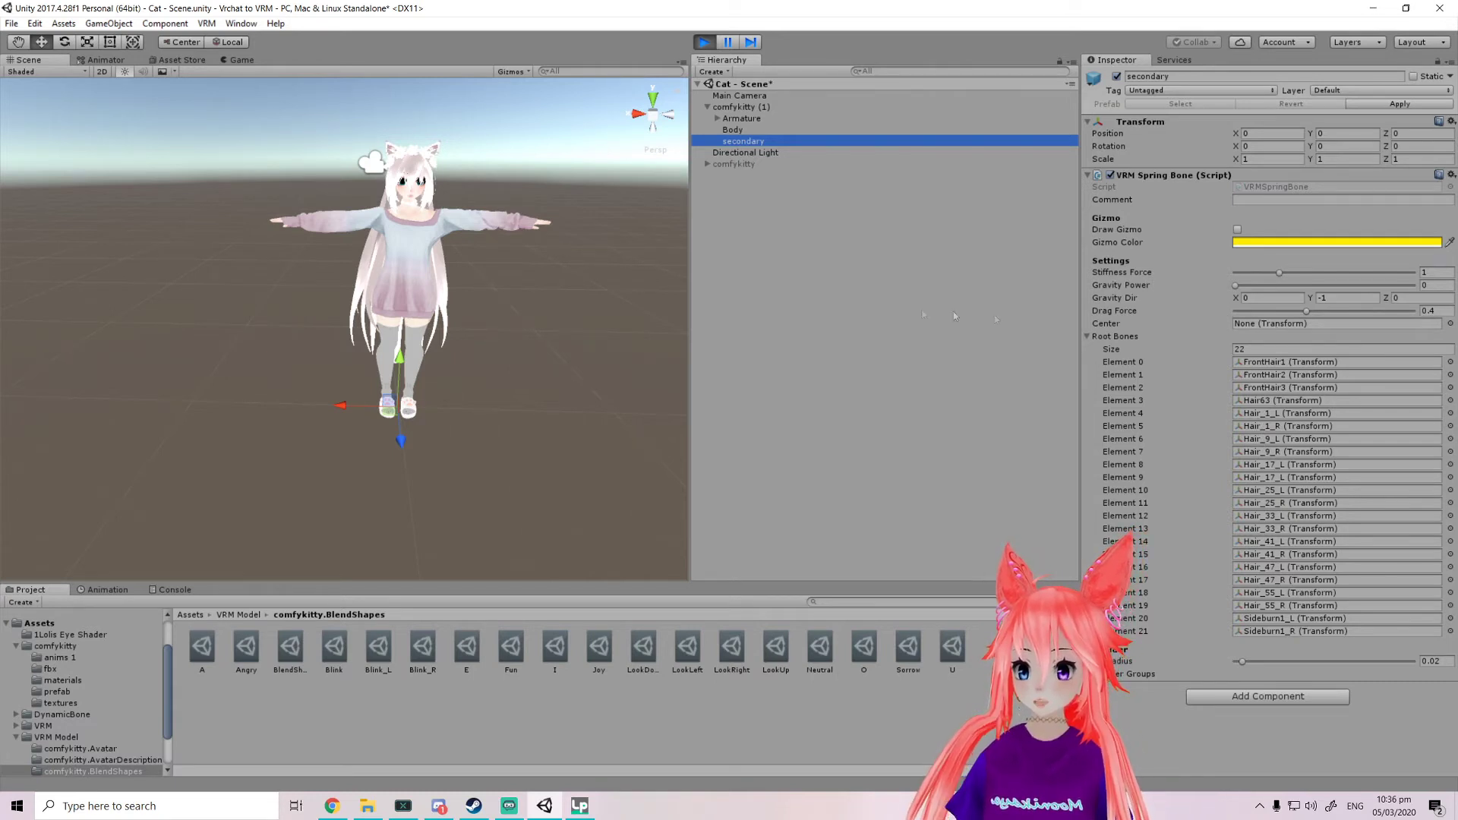
# Adjust the secondary spring bone's Gravity Power while framing the playing avatar's front
pyautogui.scroll(5, 606, 309)
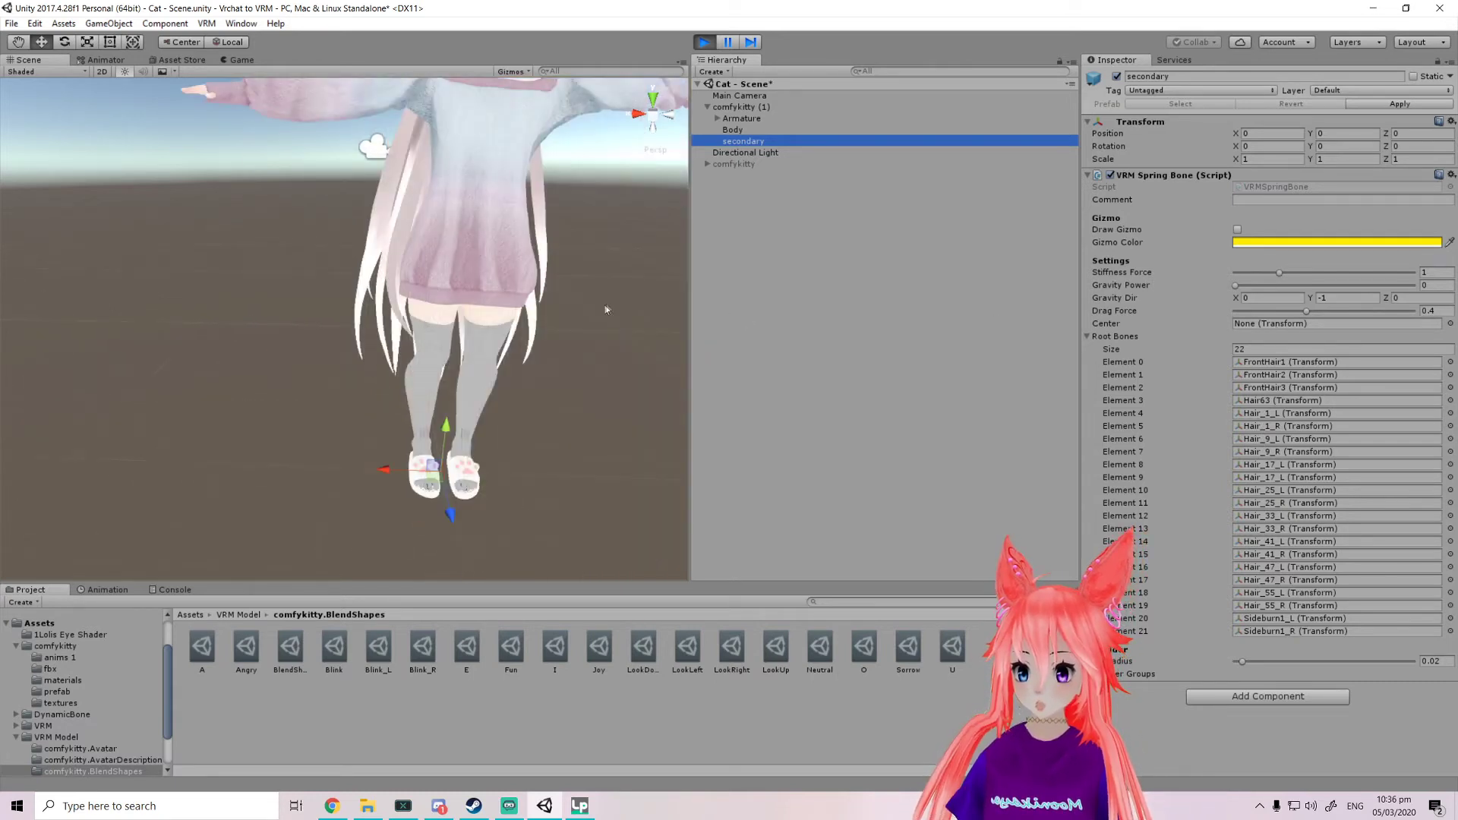
pyautogui.moveTo(607, 309); pyautogui.dragTo(580, 332, button='middle')
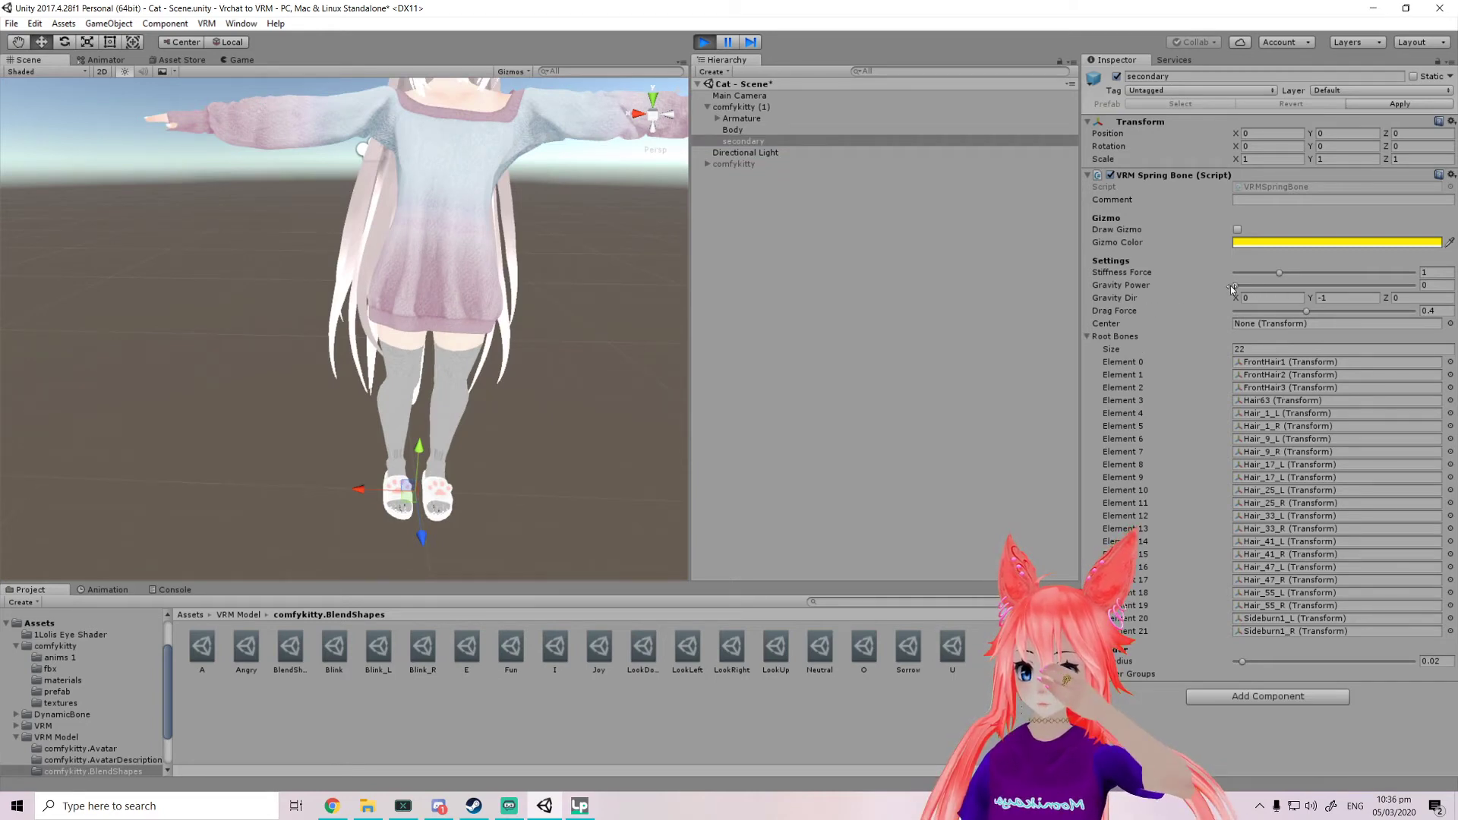
pyautogui.moveTo(1230, 285); pyautogui.dragTo(1258, 297)
pyautogui.moveTo(690, 319); pyautogui.dragTo(663, 319)
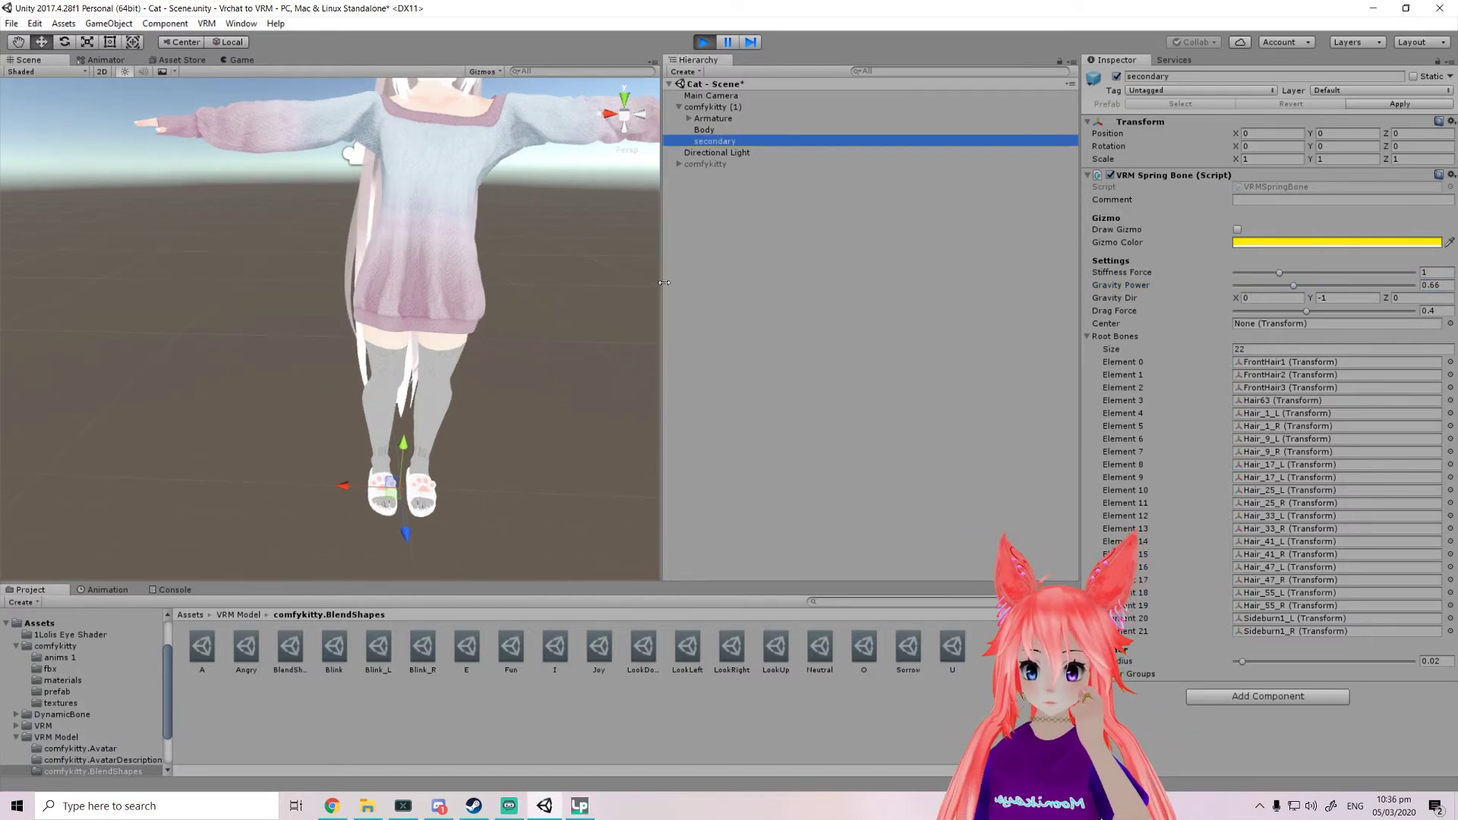
pyautogui.moveTo(623, 251); pyautogui.dragTo(592, 274, button='middle')
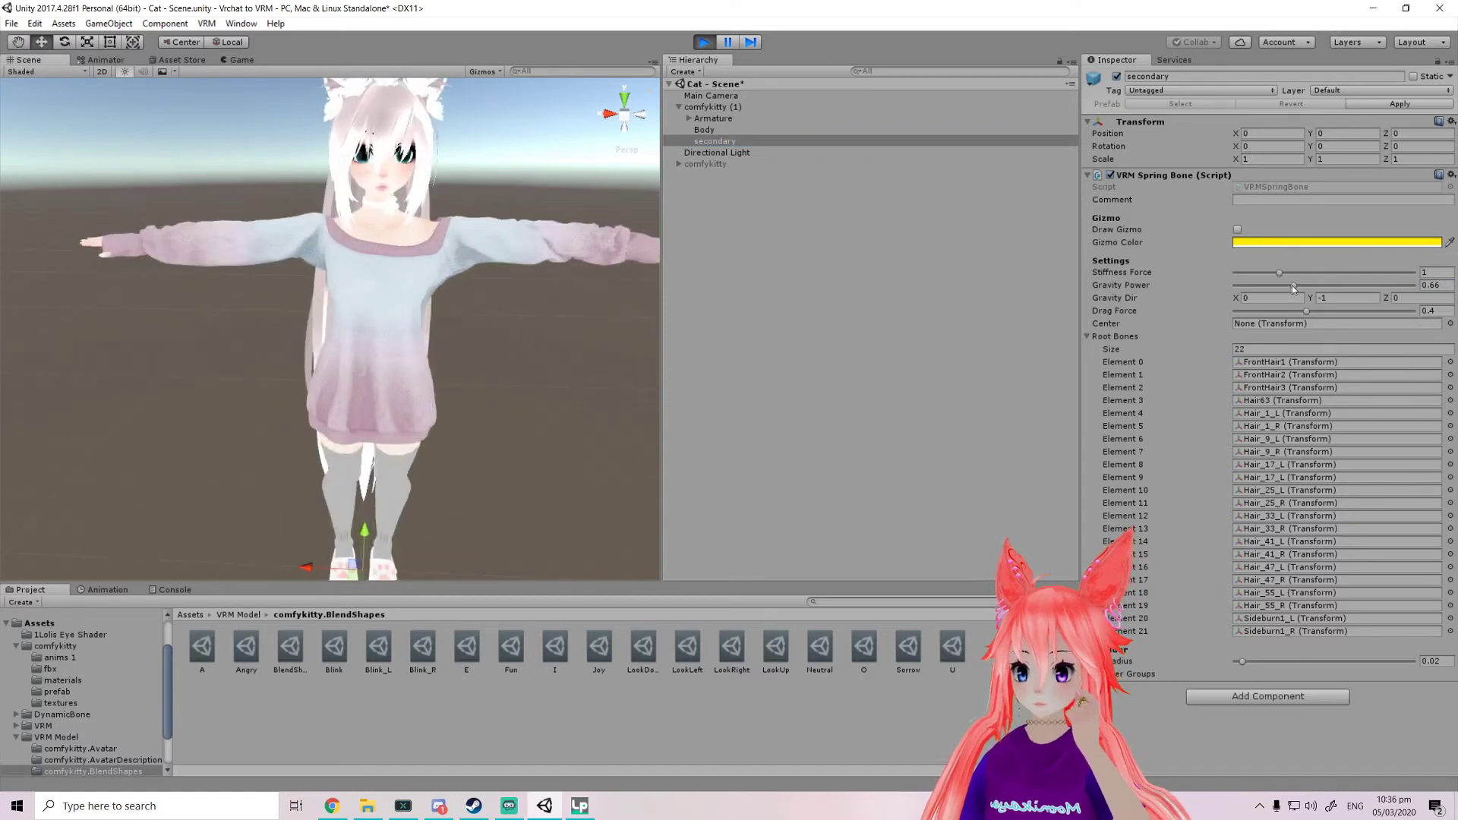
pyautogui.moveTo(1292, 286); pyautogui.dragTo(1243, 312)
pyautogui.scroll(-3, 654, 250)
# Swing comfykitty (1) sideways, then raise the drag force to about 0.28
pyautogui.click(713, 107)
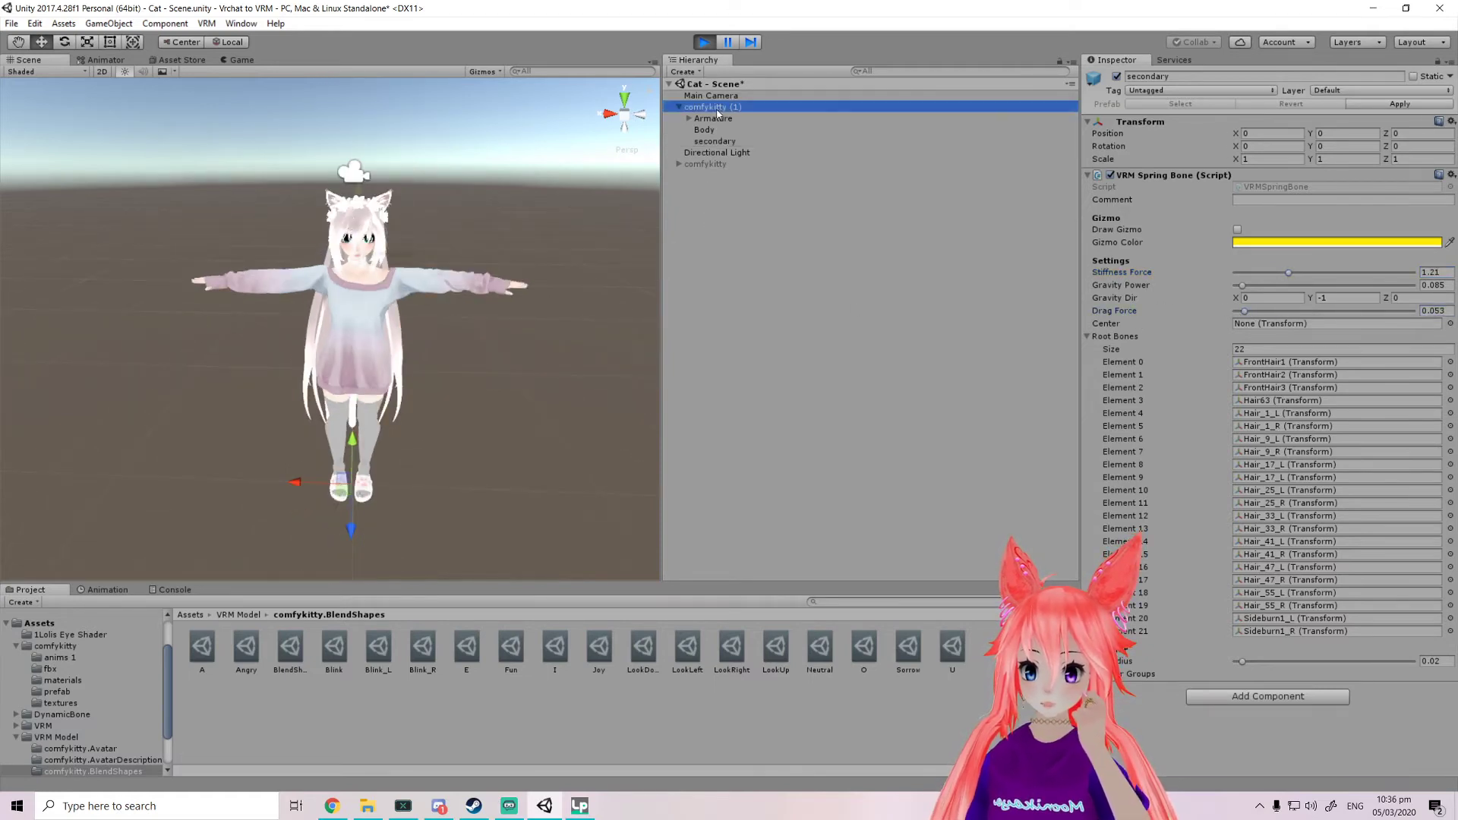
pyautogui.moveTo(299, 357); pyautogui.dragTo(323, 360)
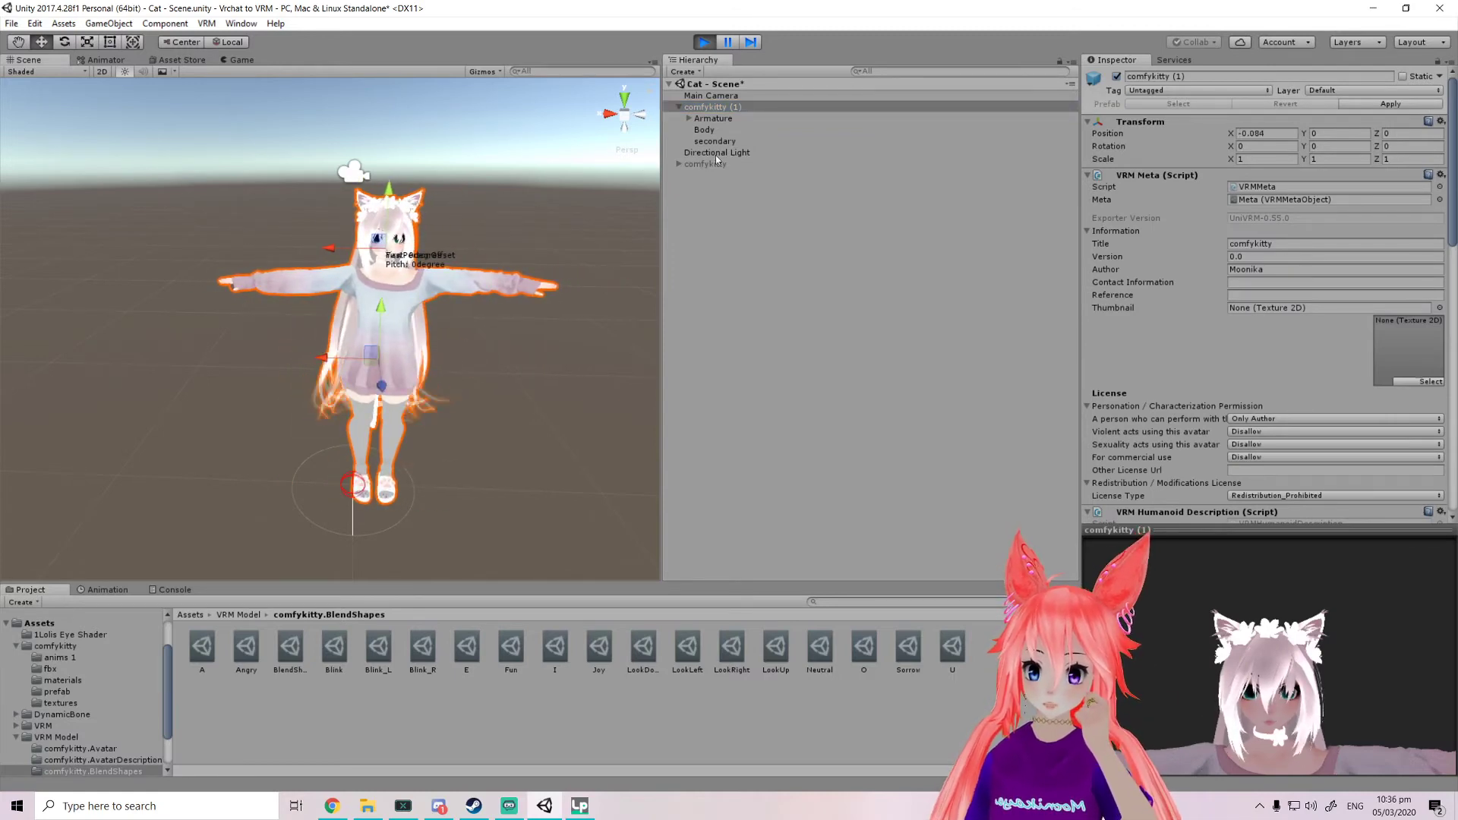
pyautogui.click(980, 141)
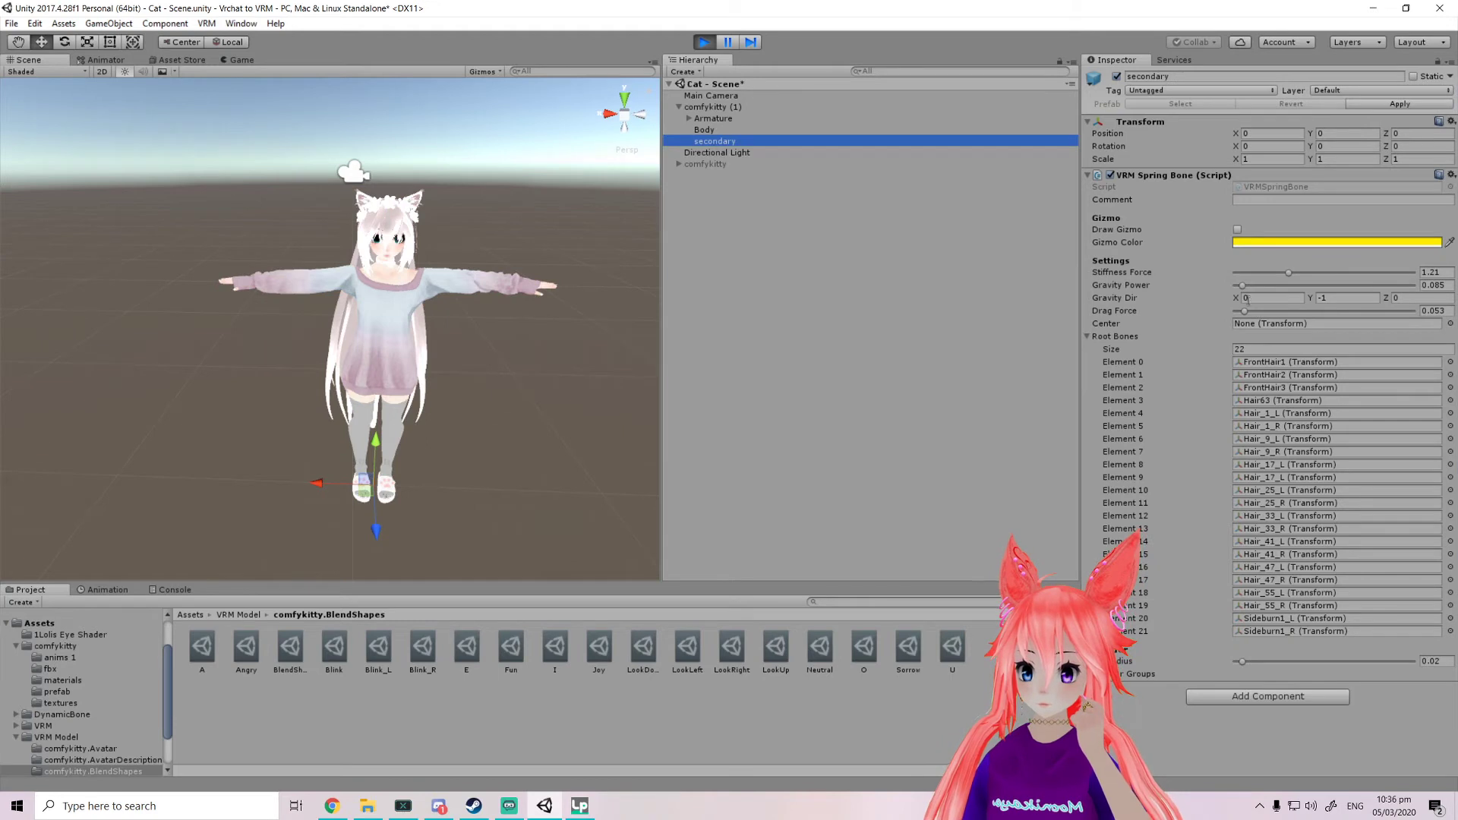
pyautogui.moveTo(1244, 313); pyautogui.dragTo(1287, 313)
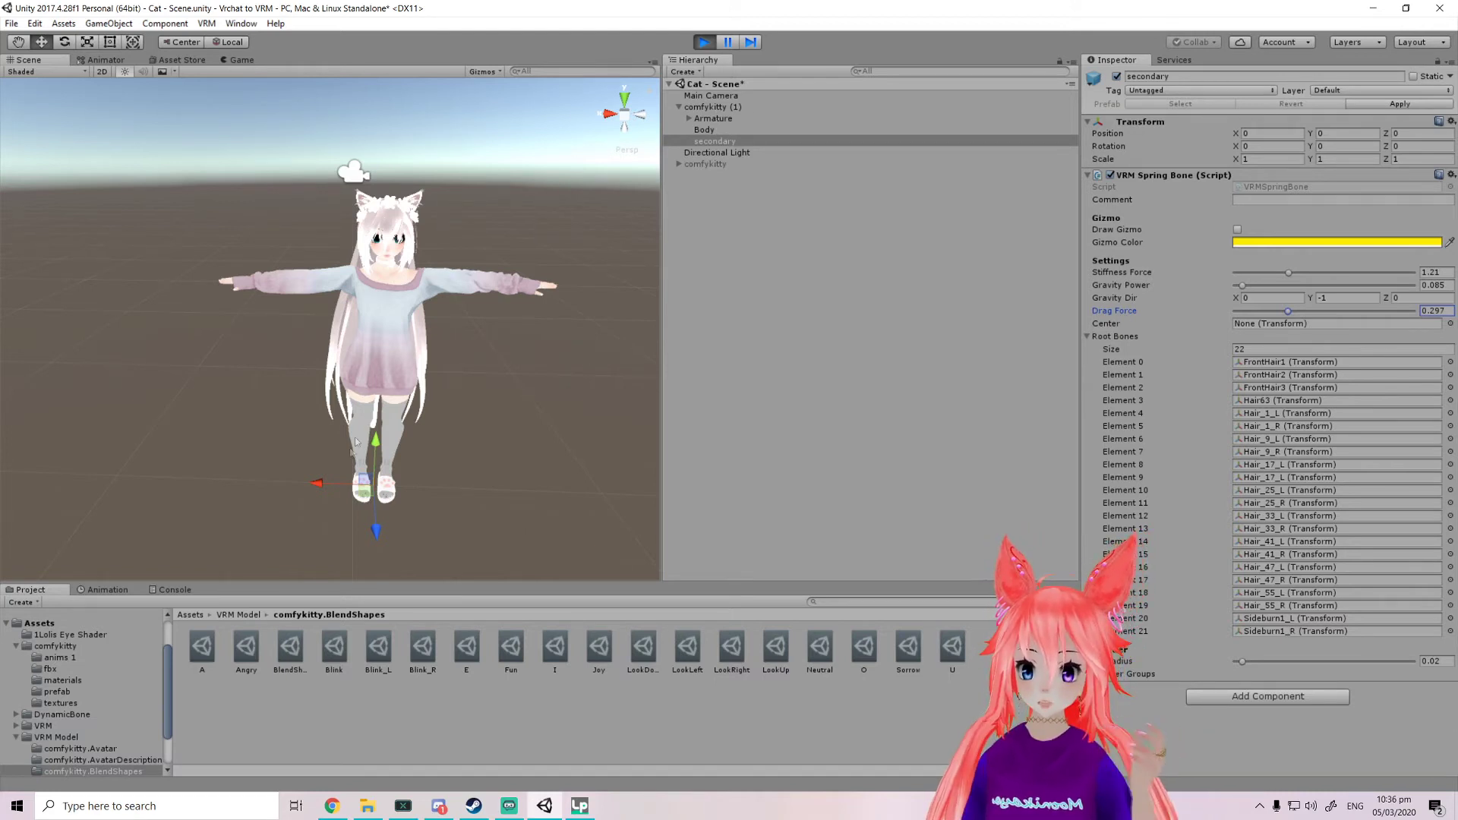
# Swing the avatar again, raise drag force to about 0.66 and lower stiffness to about 0.8
pyautogui.click(711, 107)
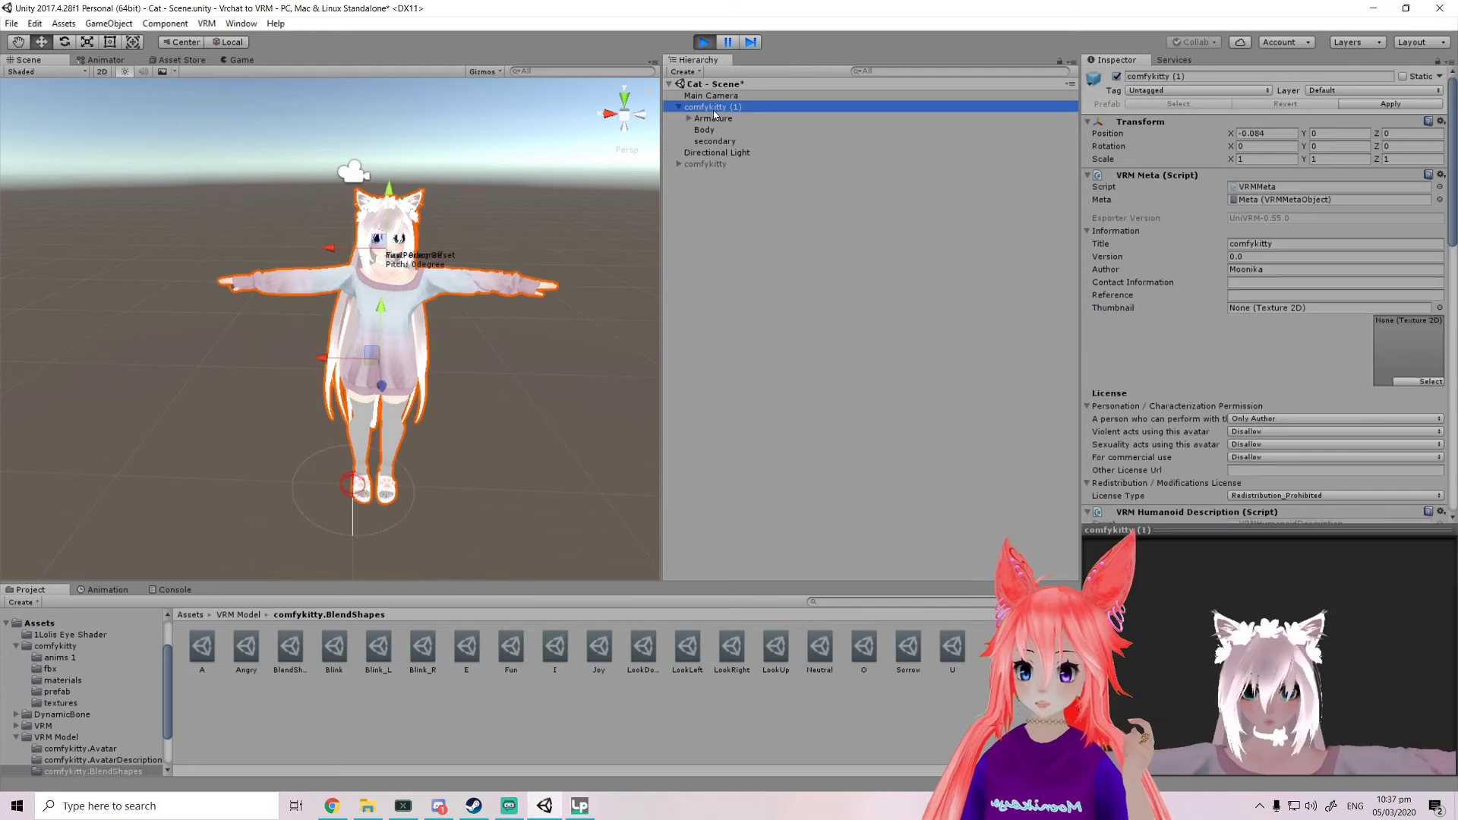
pyautogui.moveTo(333, 366)
pyautogui.mouseDown()
pyautogui.moveTo(442, 377)
pyautogui.moveTo(269, 382)
pyautogui.moveTo(439, 380)
pyautogui.moveTo(349, 382)
pyautogui.mouseUp()
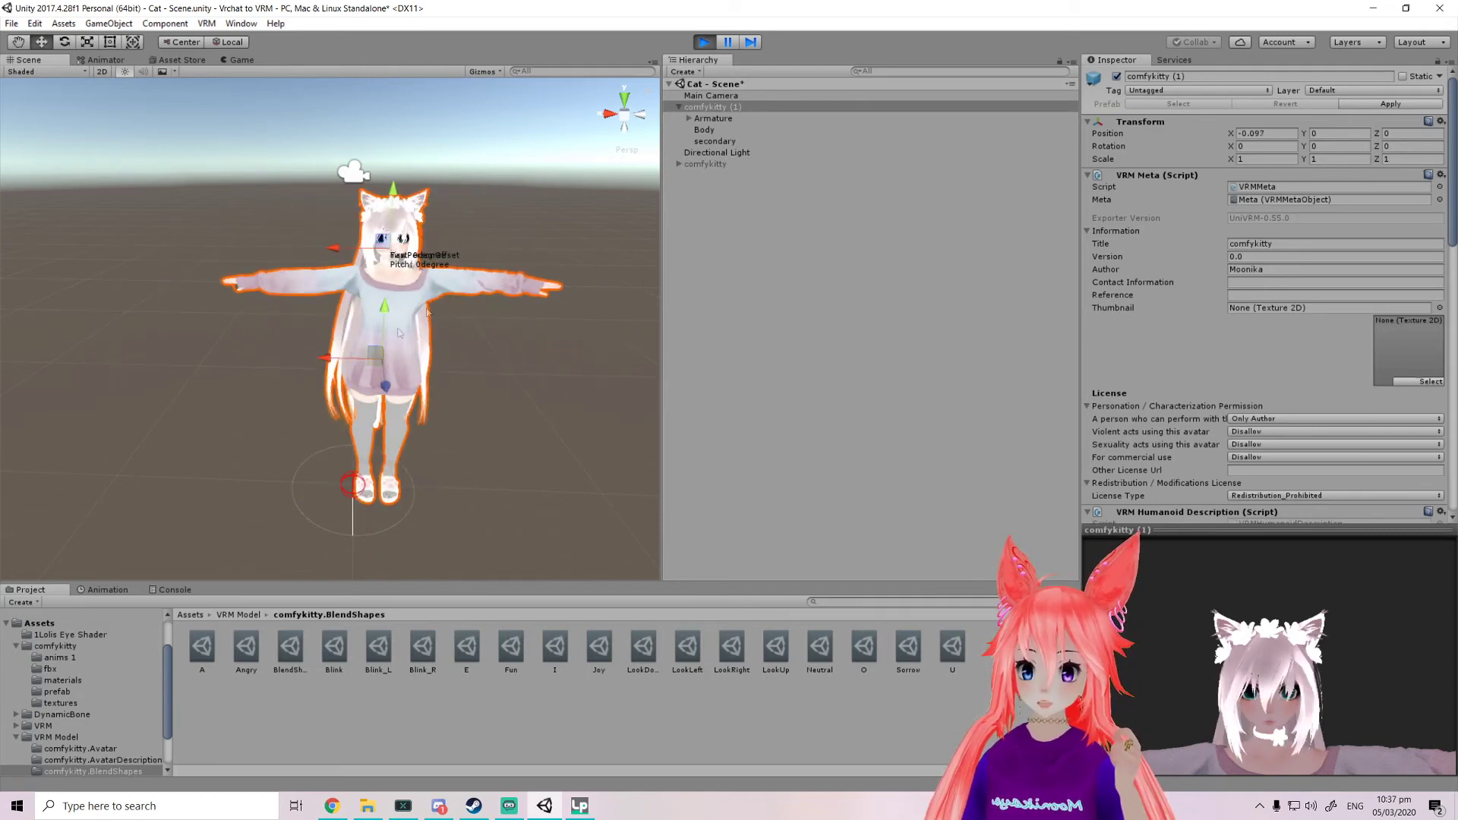
pyautogui.click(718, 141)
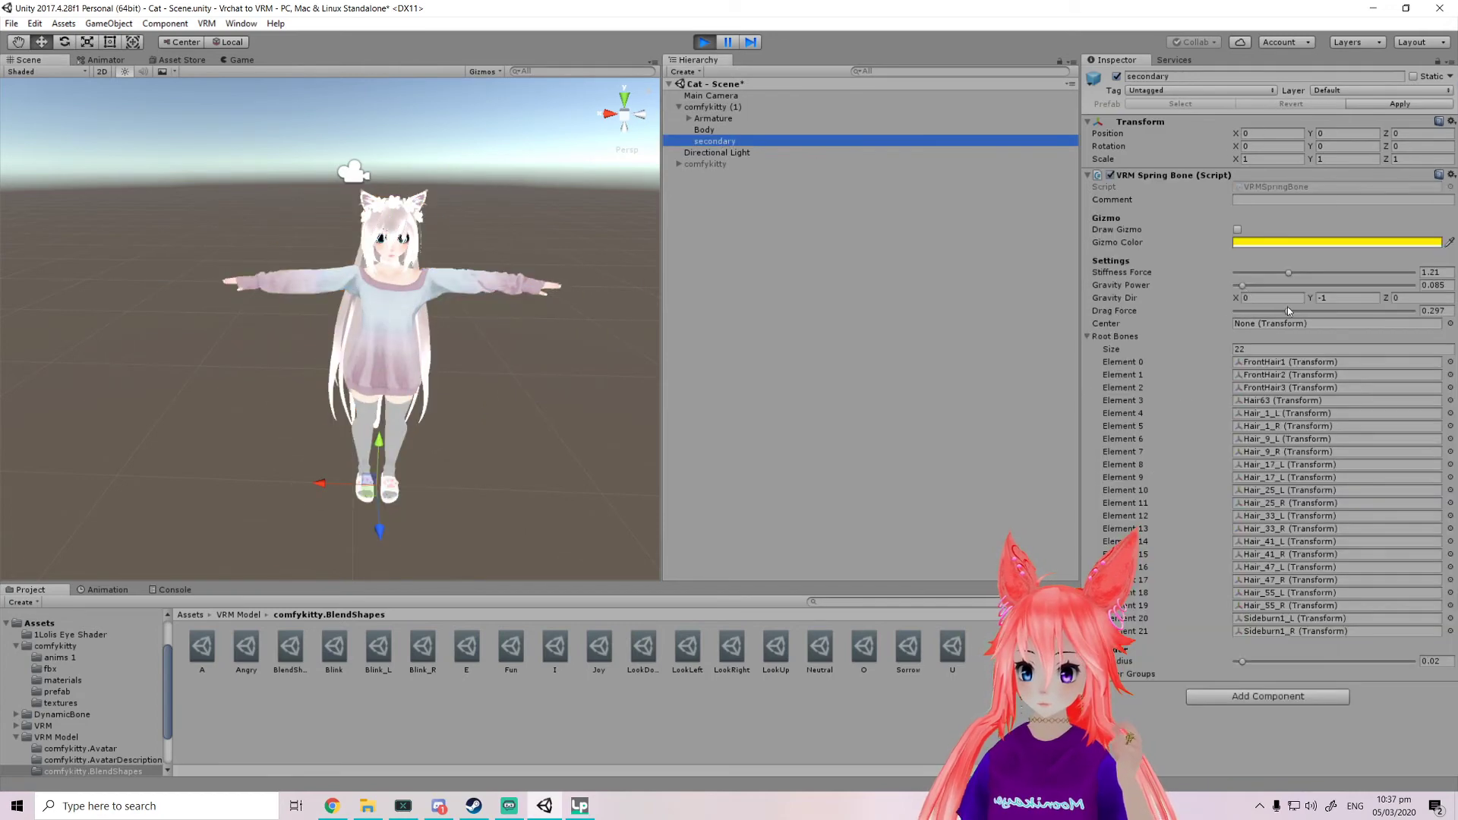
pyautogui.moveTo(1289, 311); pyautogui.dragTo(1360, 317)
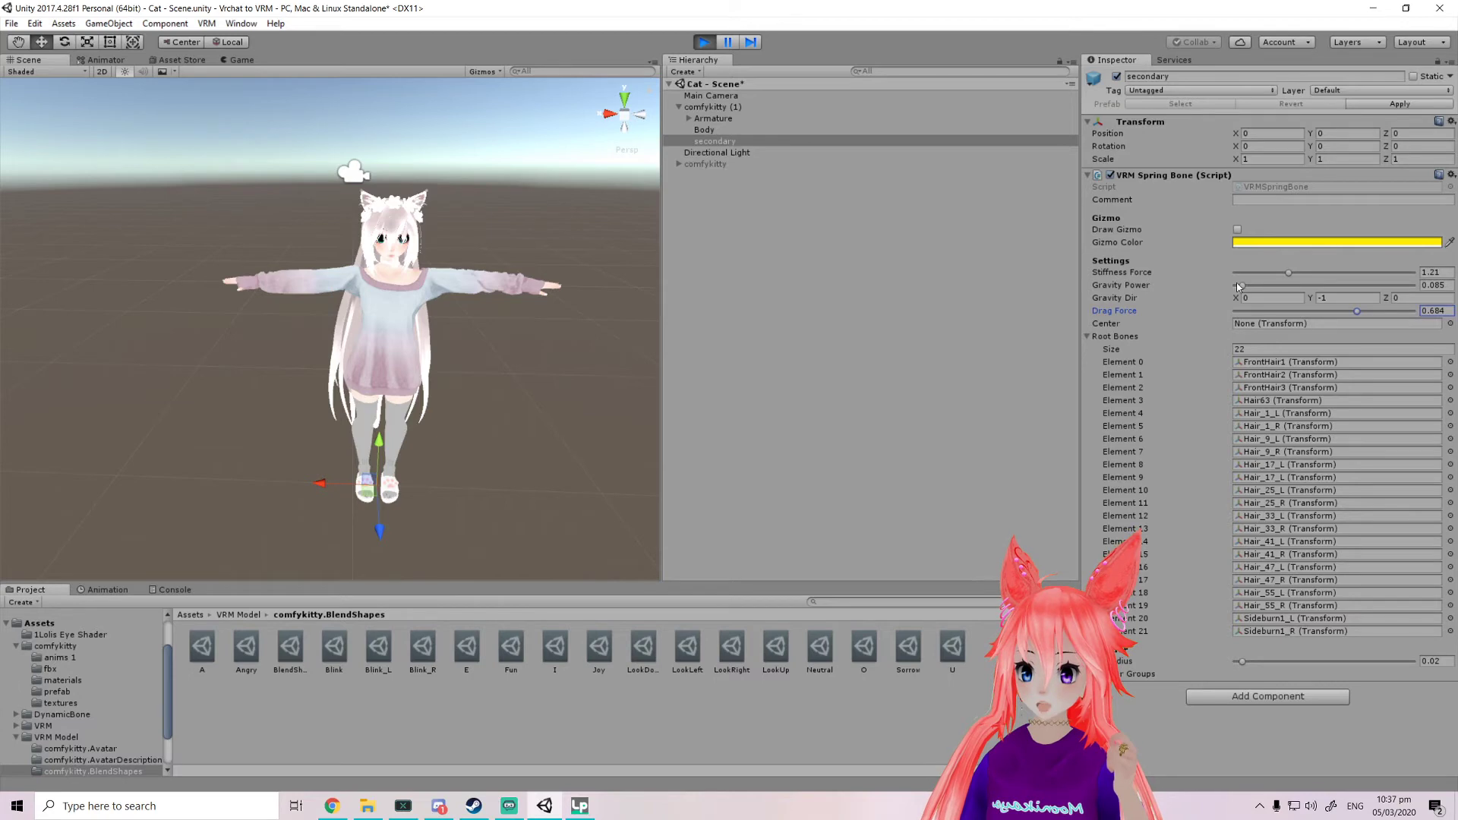
pyautogui.moveTo(1289, 275); pyautogui.dragTo(1274, 276)
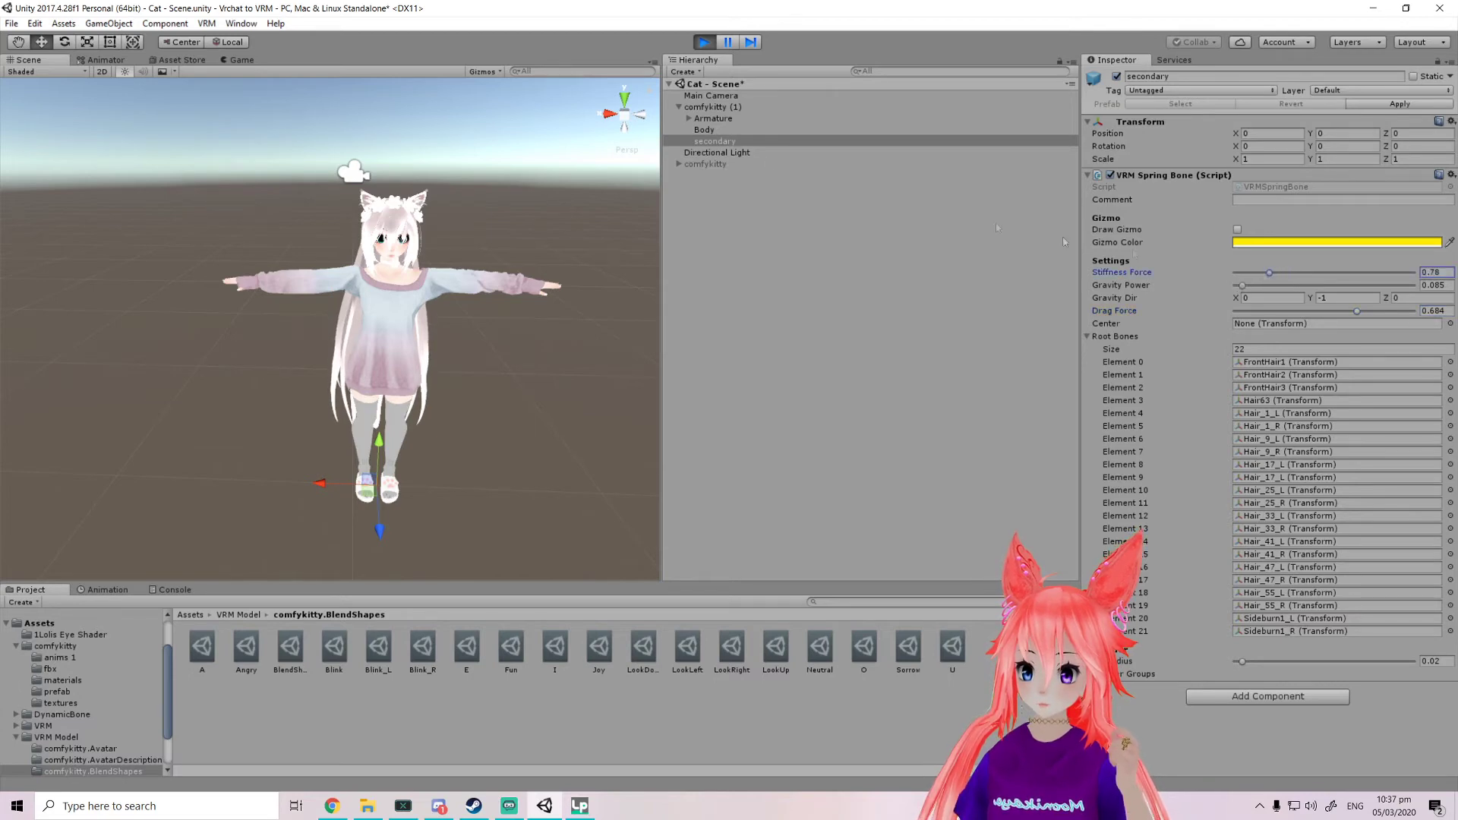
# Swing the avatar sideways once more to check the tuned hair motion
pyautogui.click(746, 107)
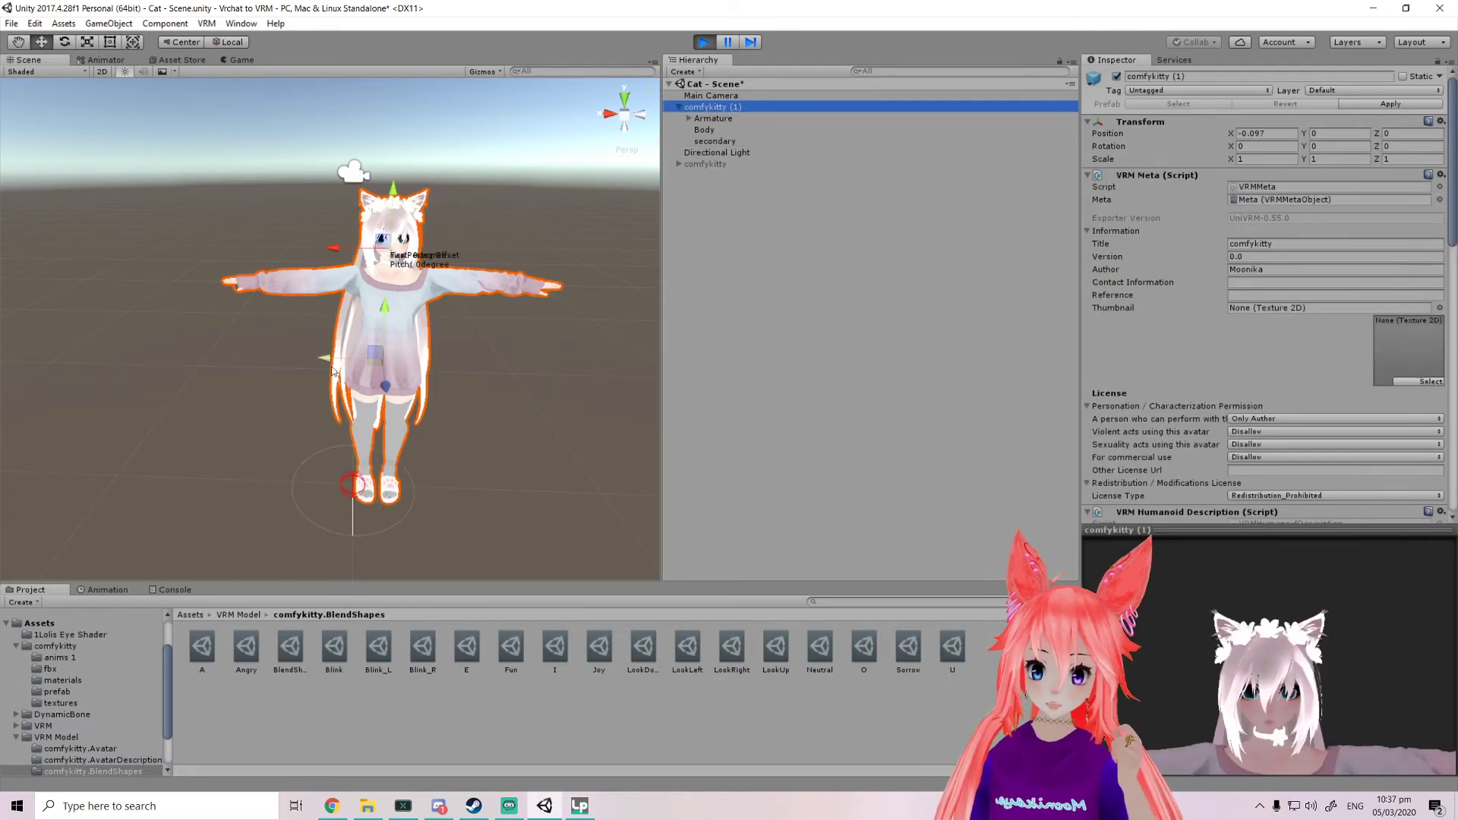
pyautogui.moveTo(332, 371)
pyautogui.mouseDown()
pyautogui.moveTo(245, 364)
pyautogui.moveTo(357, 370)
pyautogui.moveTo(242, 371)
pyautogui.moveTo(391, 373)
pyautogui.moveTo(256, 372)
pyautogui.moveTo(353, 372)
pyautogui.moveTo(285, 372)
pyautogui.moveTo(325, 359)
pyautogui.mouseUp()
pyautogui.scroll(4, 325, 358)
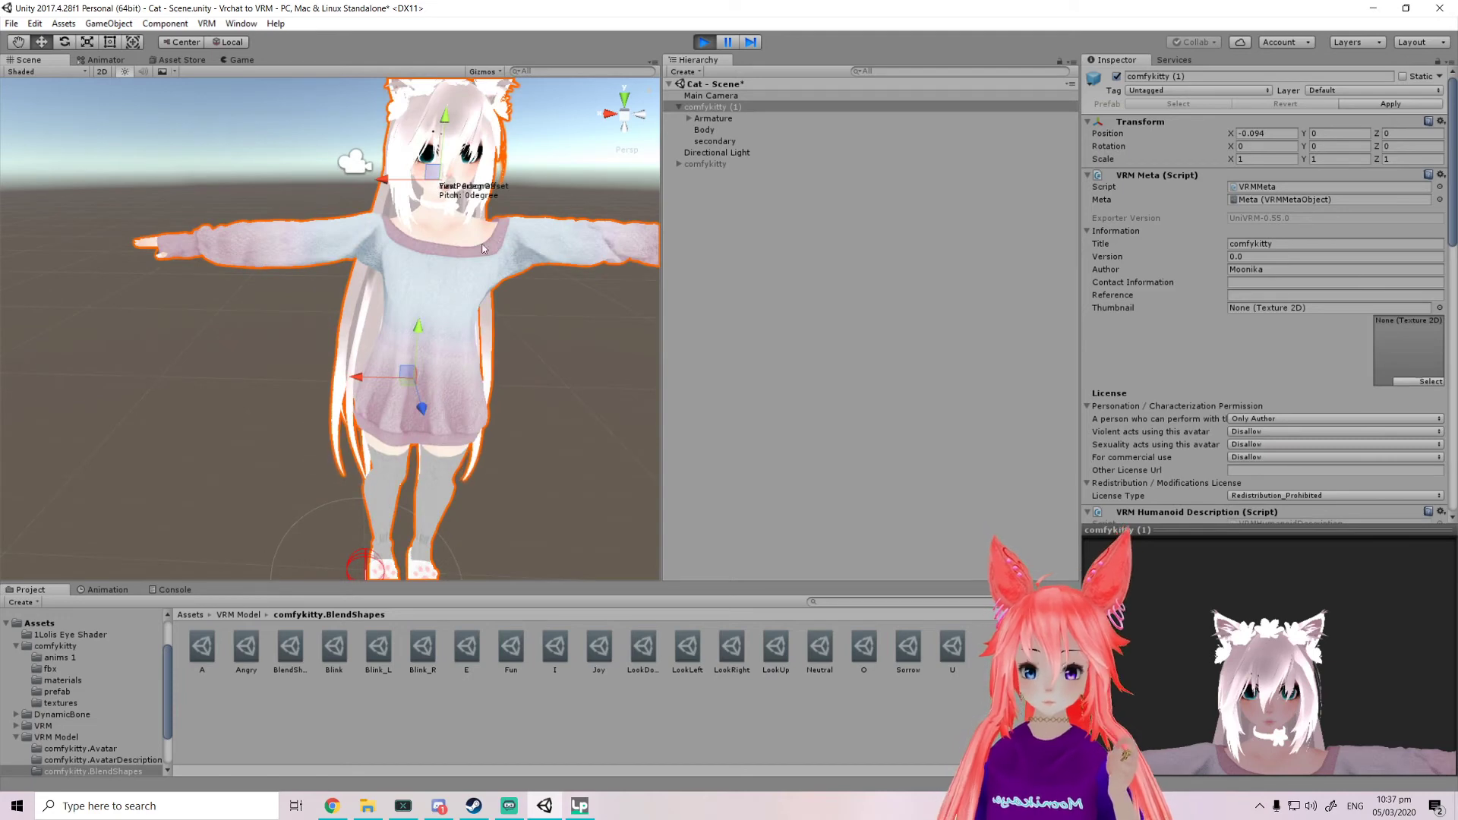
pyautogui.scroll(-2, 476, 251)
pyautogui.scroll(3, 478, 252)
pyautogui.scroll(-3, 484, 253)
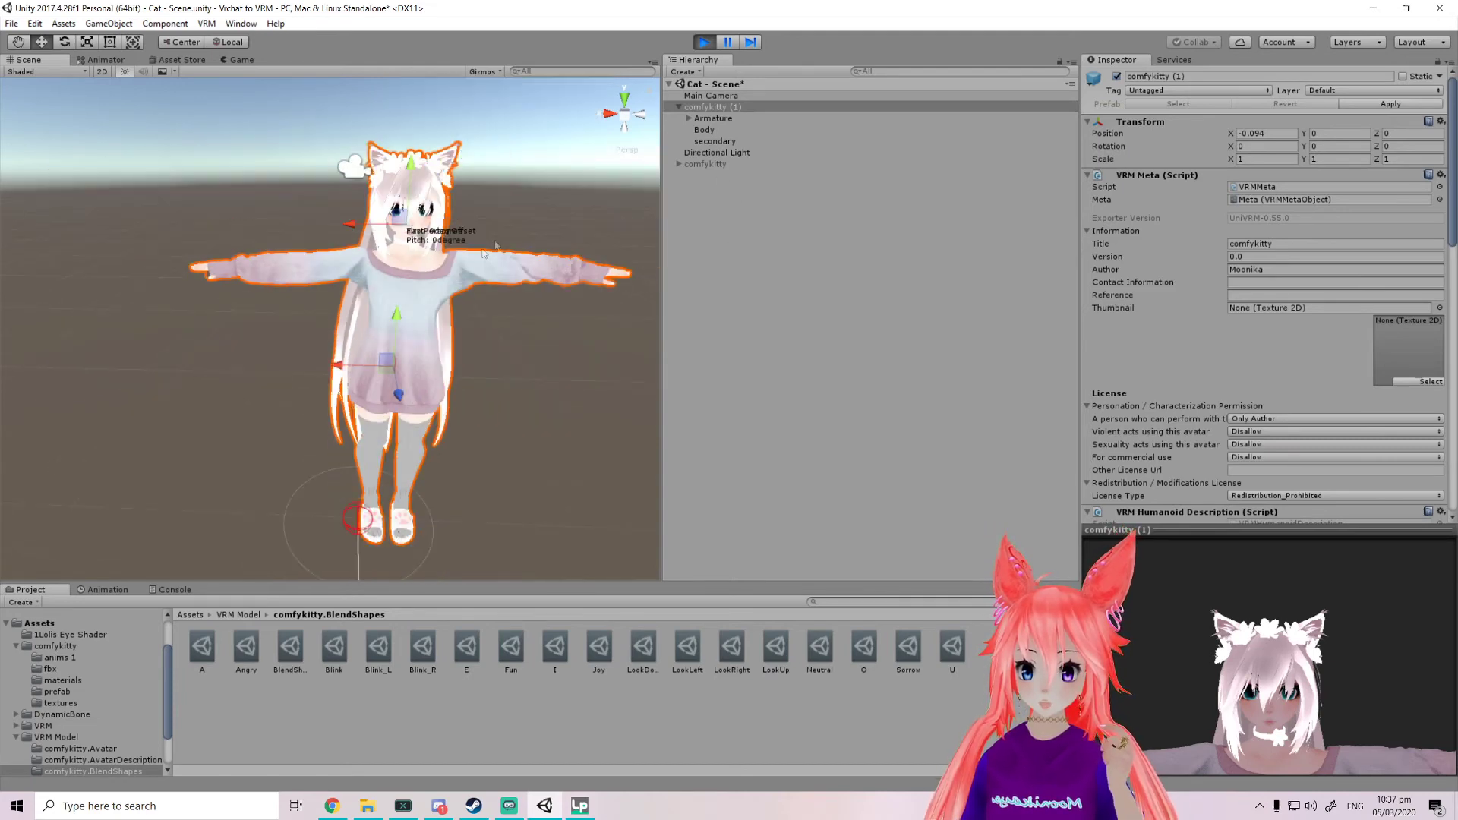
pyautogui.click(712, 142)
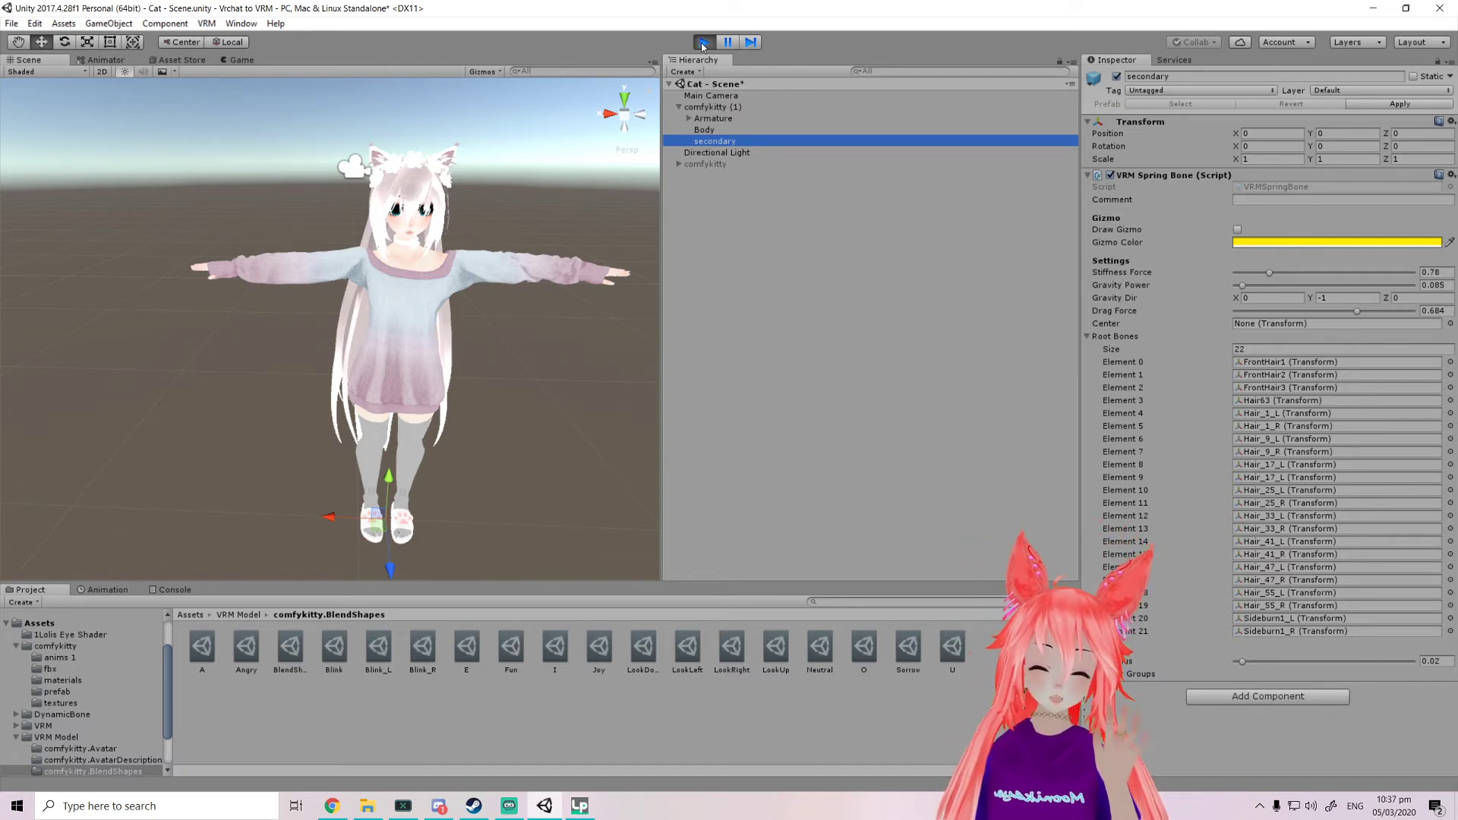
# Carry the spring-bone values (stiffness 0.78, gravity 0.085, drag 0.684) out of play mode, then replay
pyautogui.click(1451, 175)
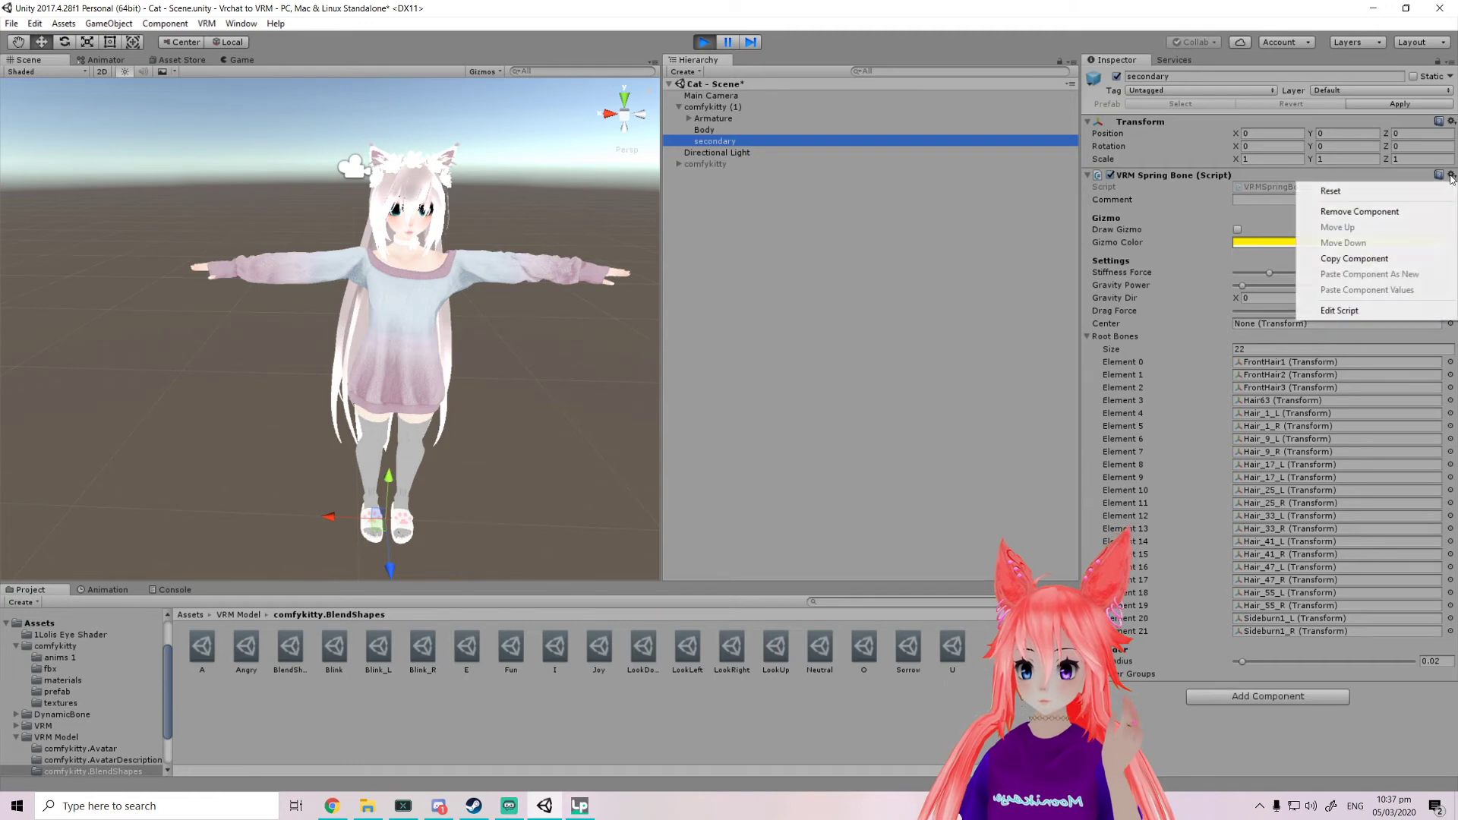
pyautogui.click(1359, 261)
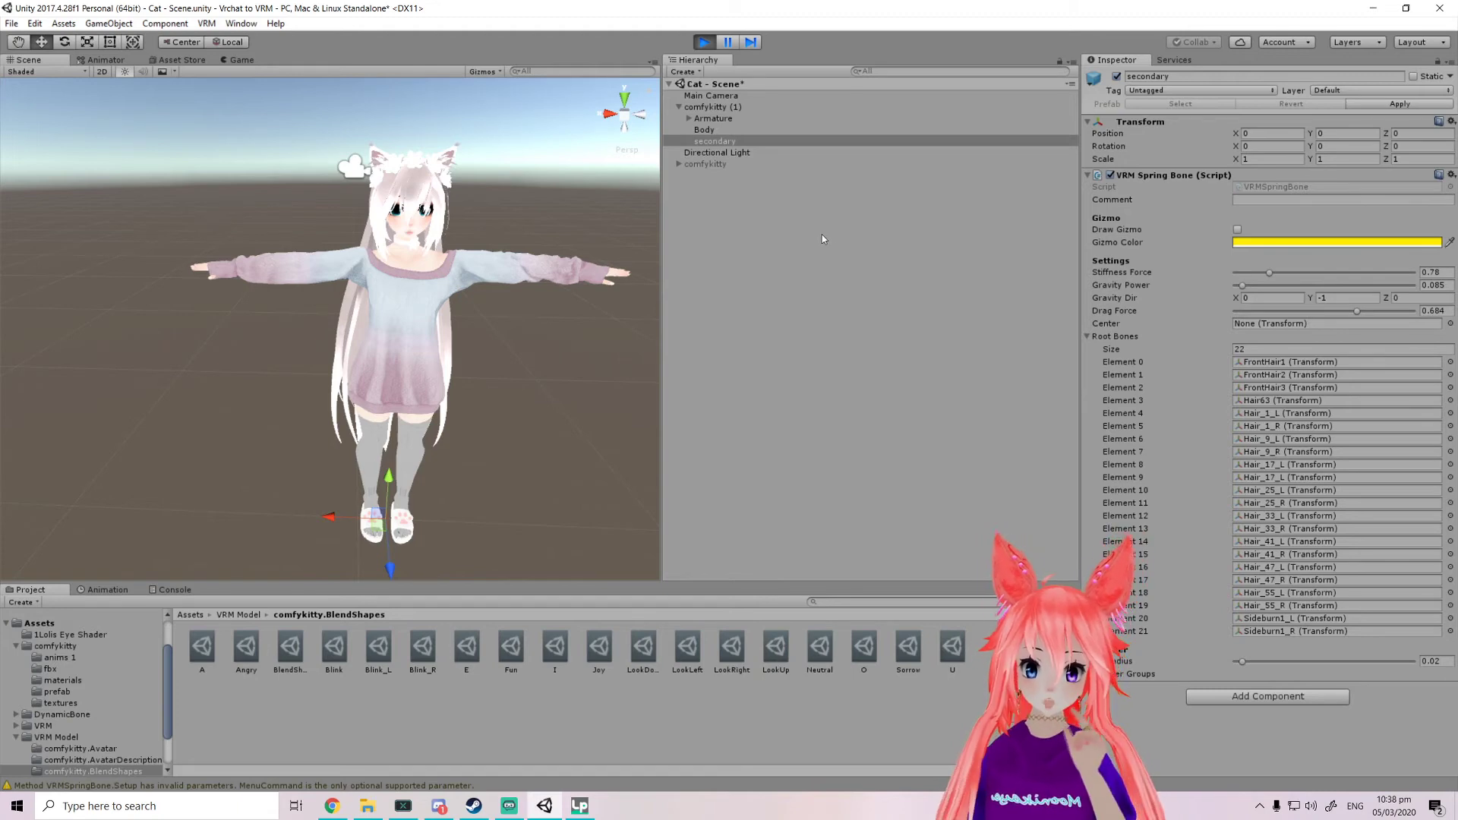
pyautogui.click(711, 43)
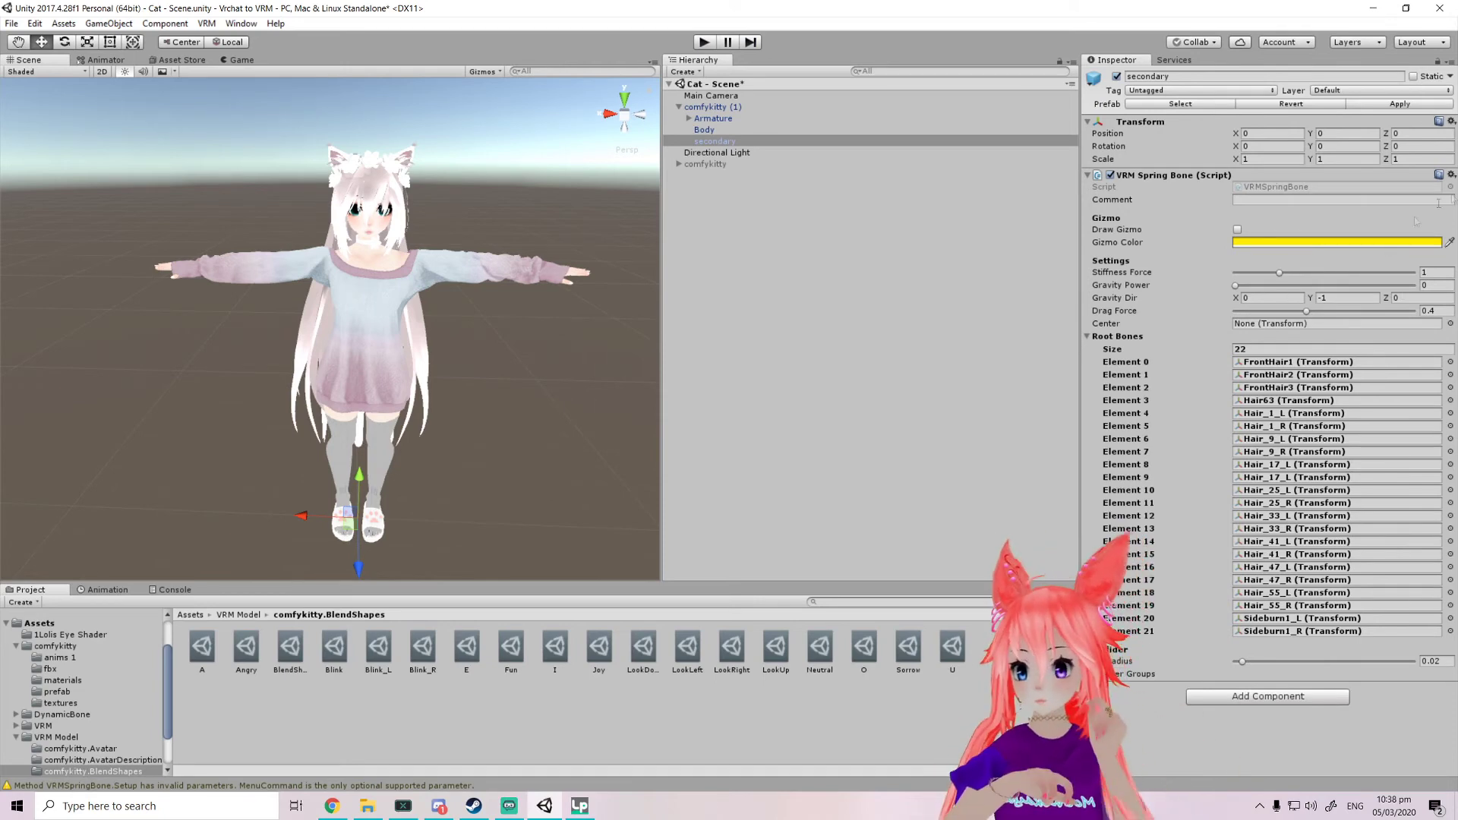
pyautogui.click(1450, 175)
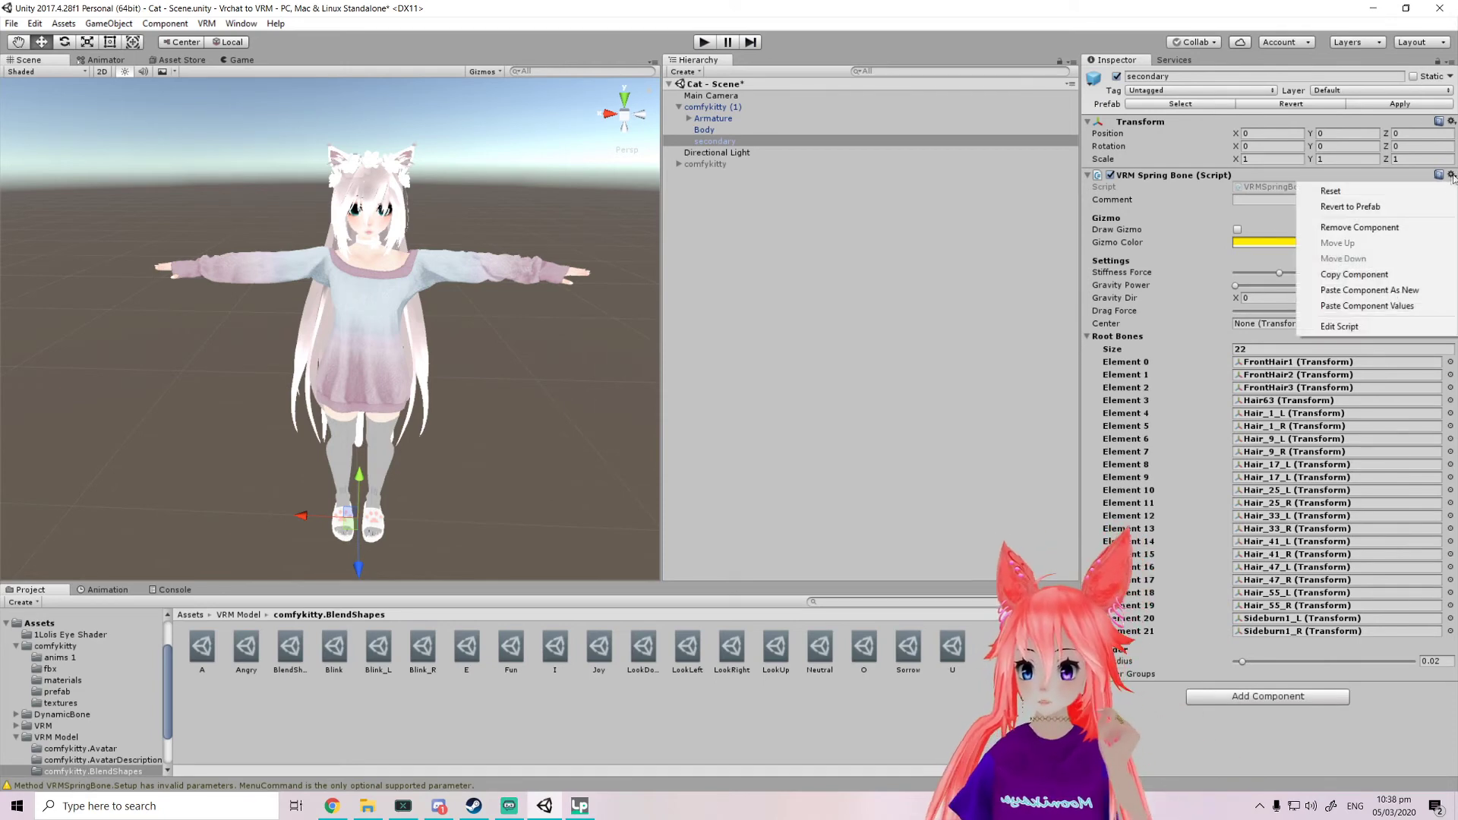
pyautogui.click(1368, 307)
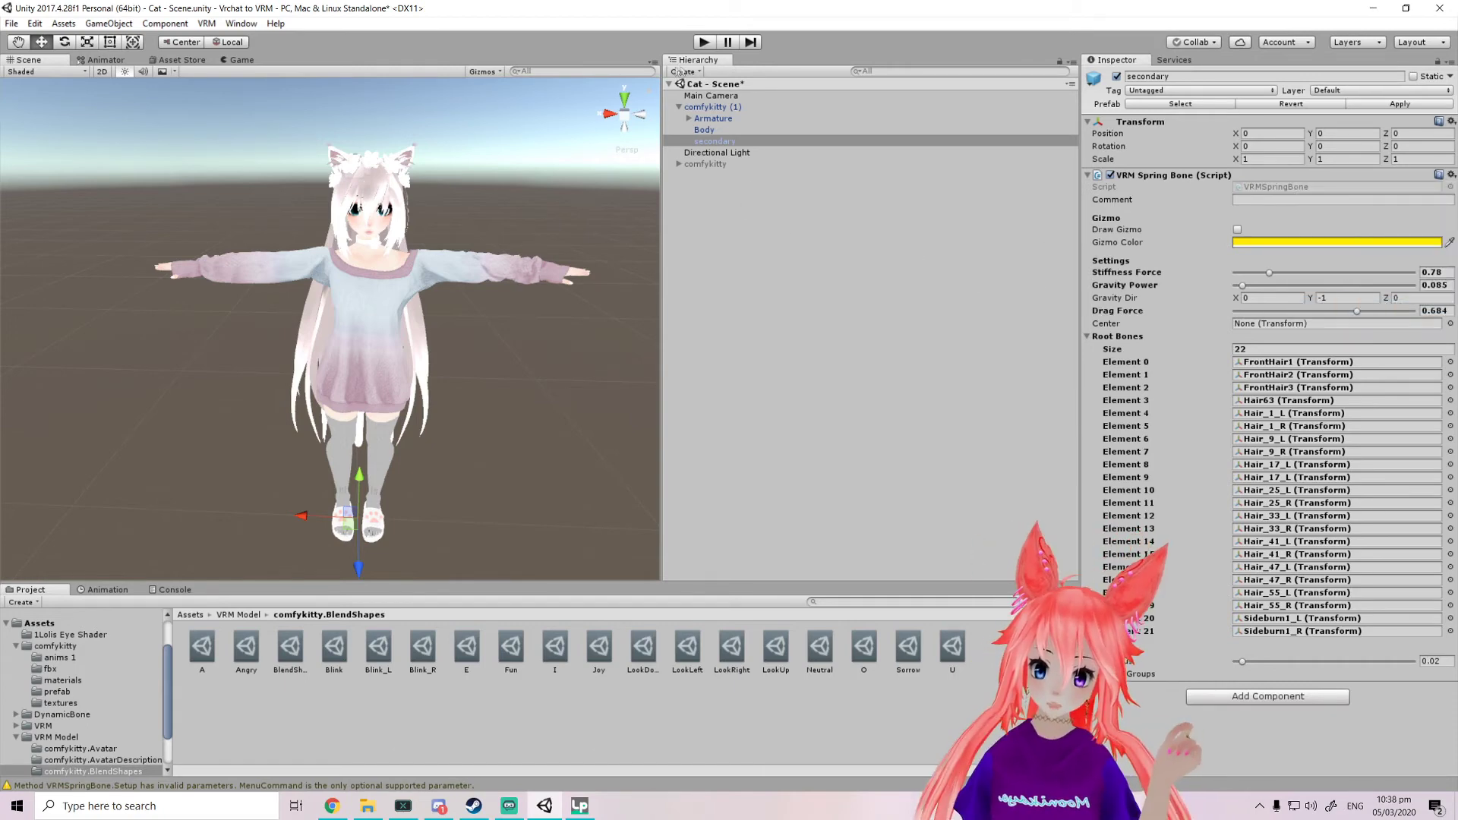
pyautogui.click(706, 43)
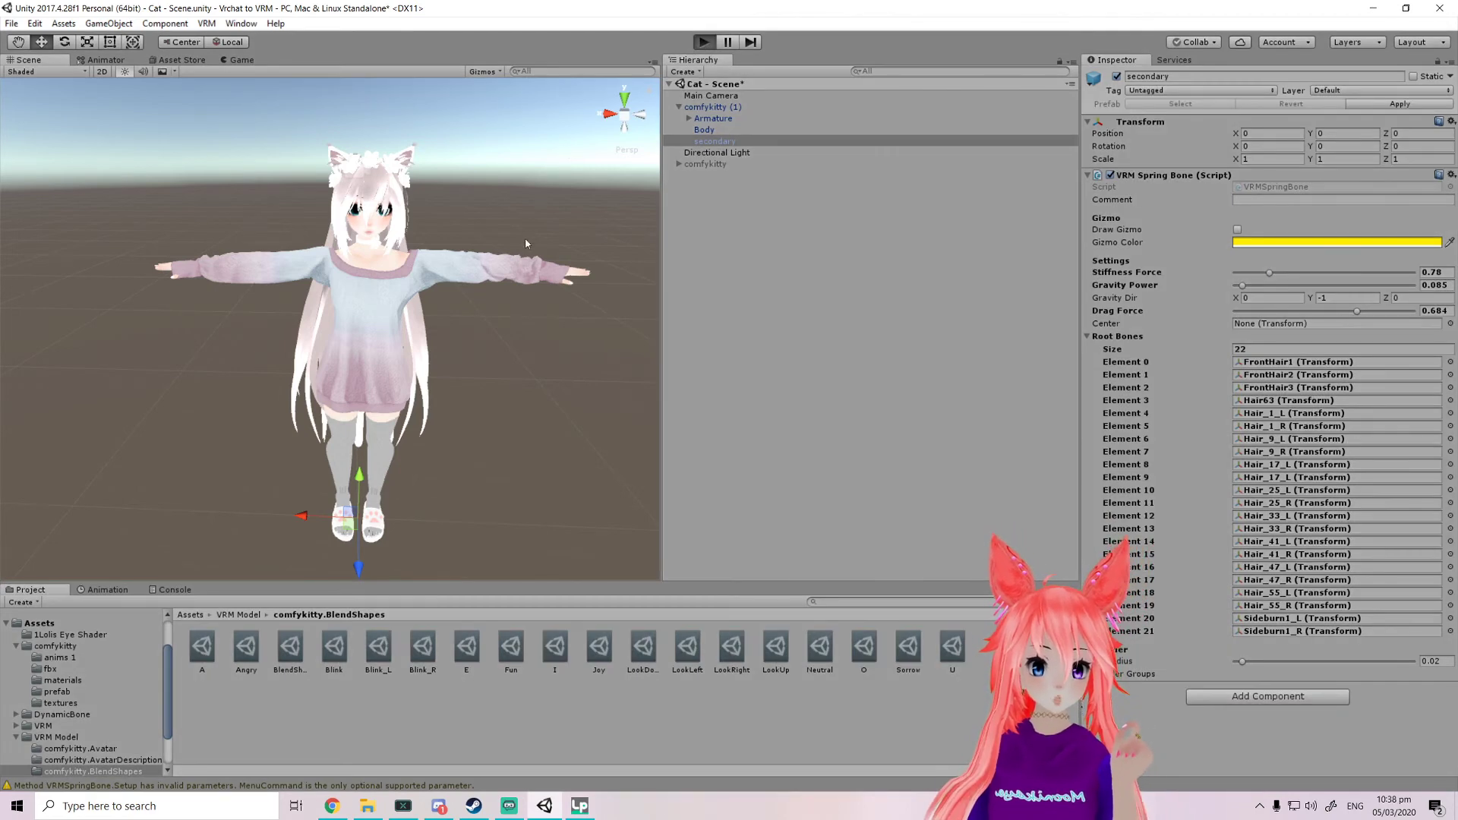
pyautogui.click(38, 64)
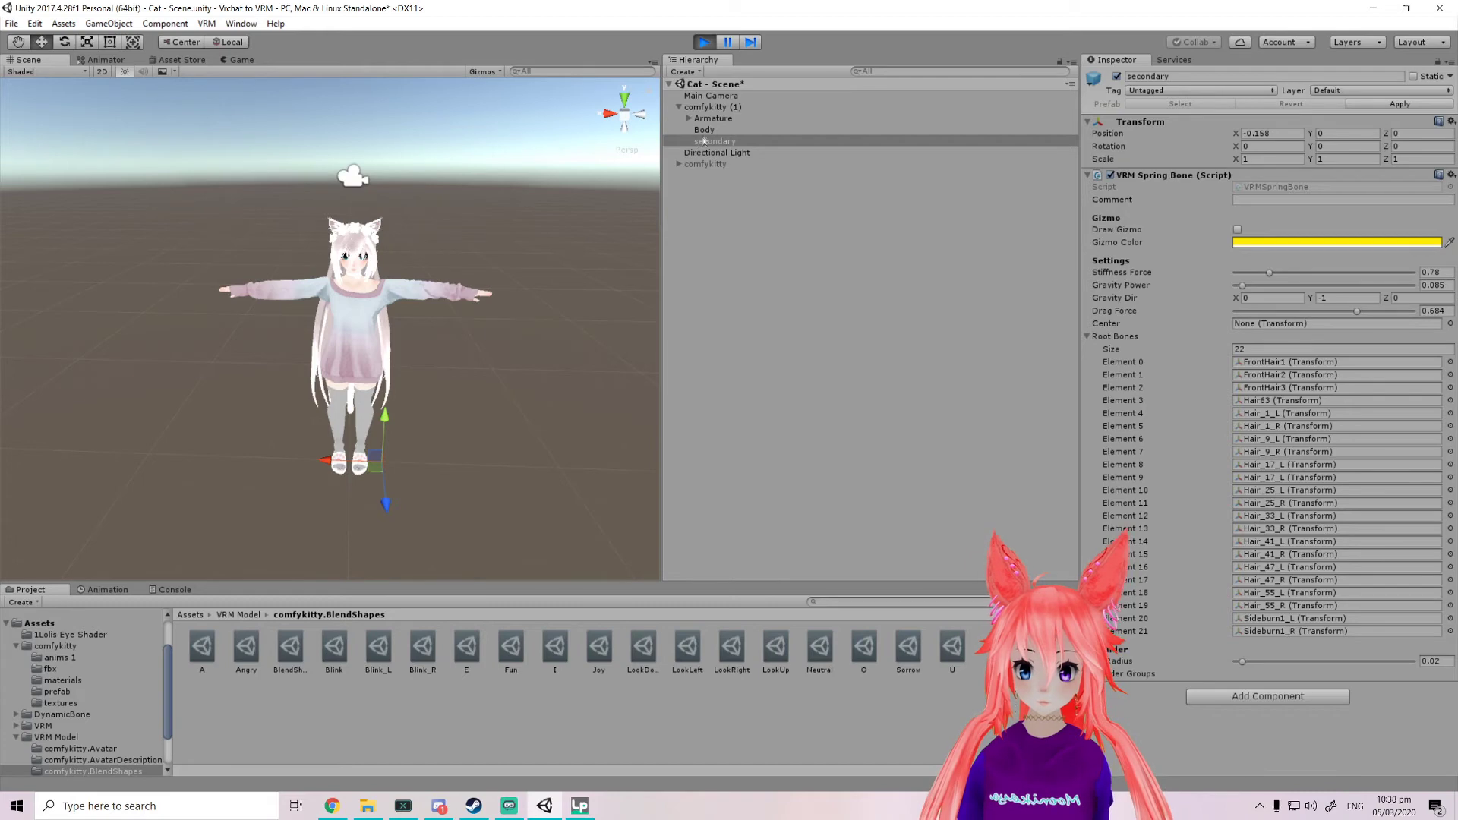
pyautogui.click(702, 118)
pyautogui.click(710, 107)
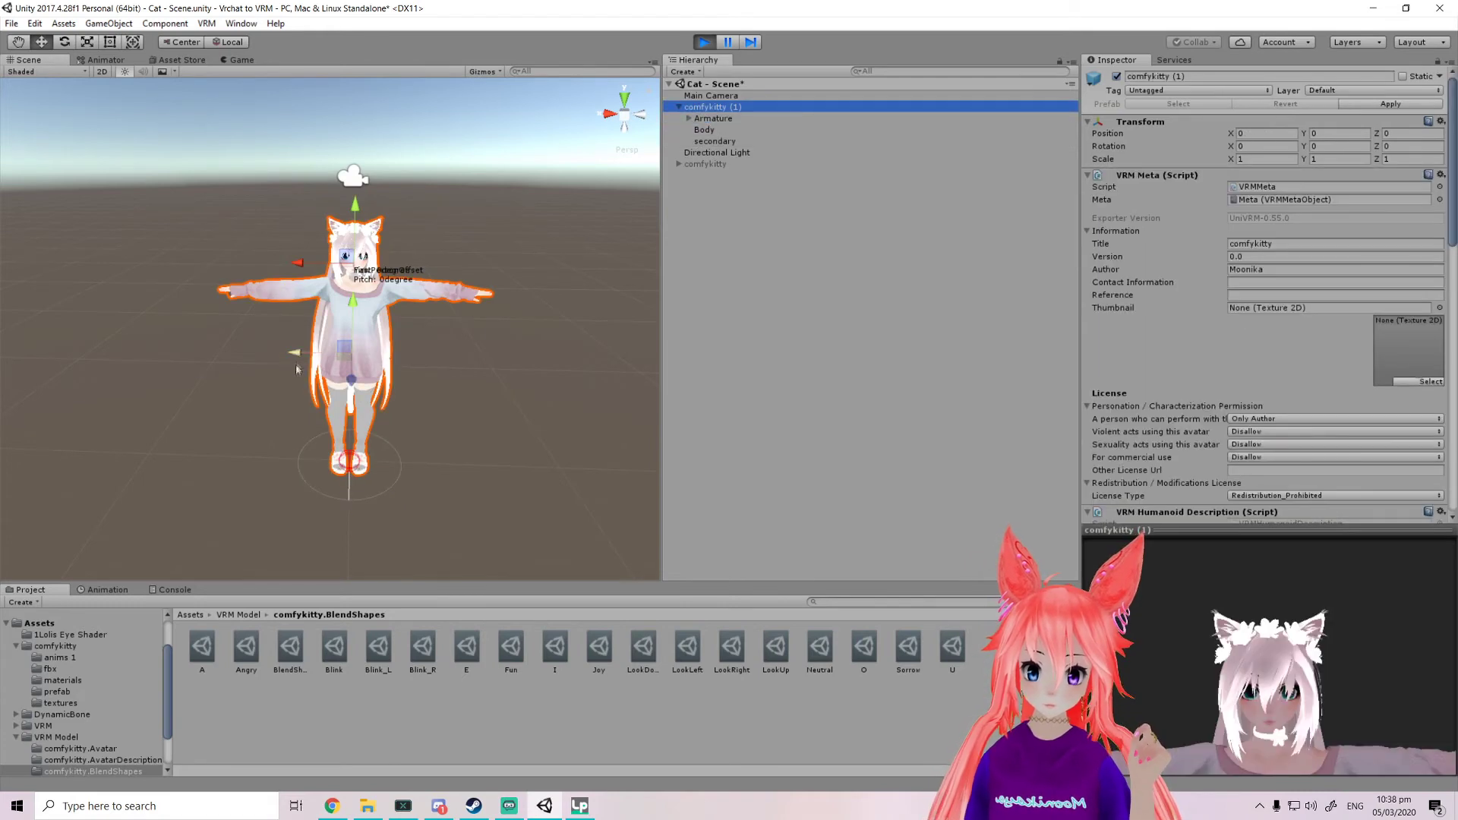
pyautogui.moveTo(296, 354); pyautogui.dragTo(341, 353)
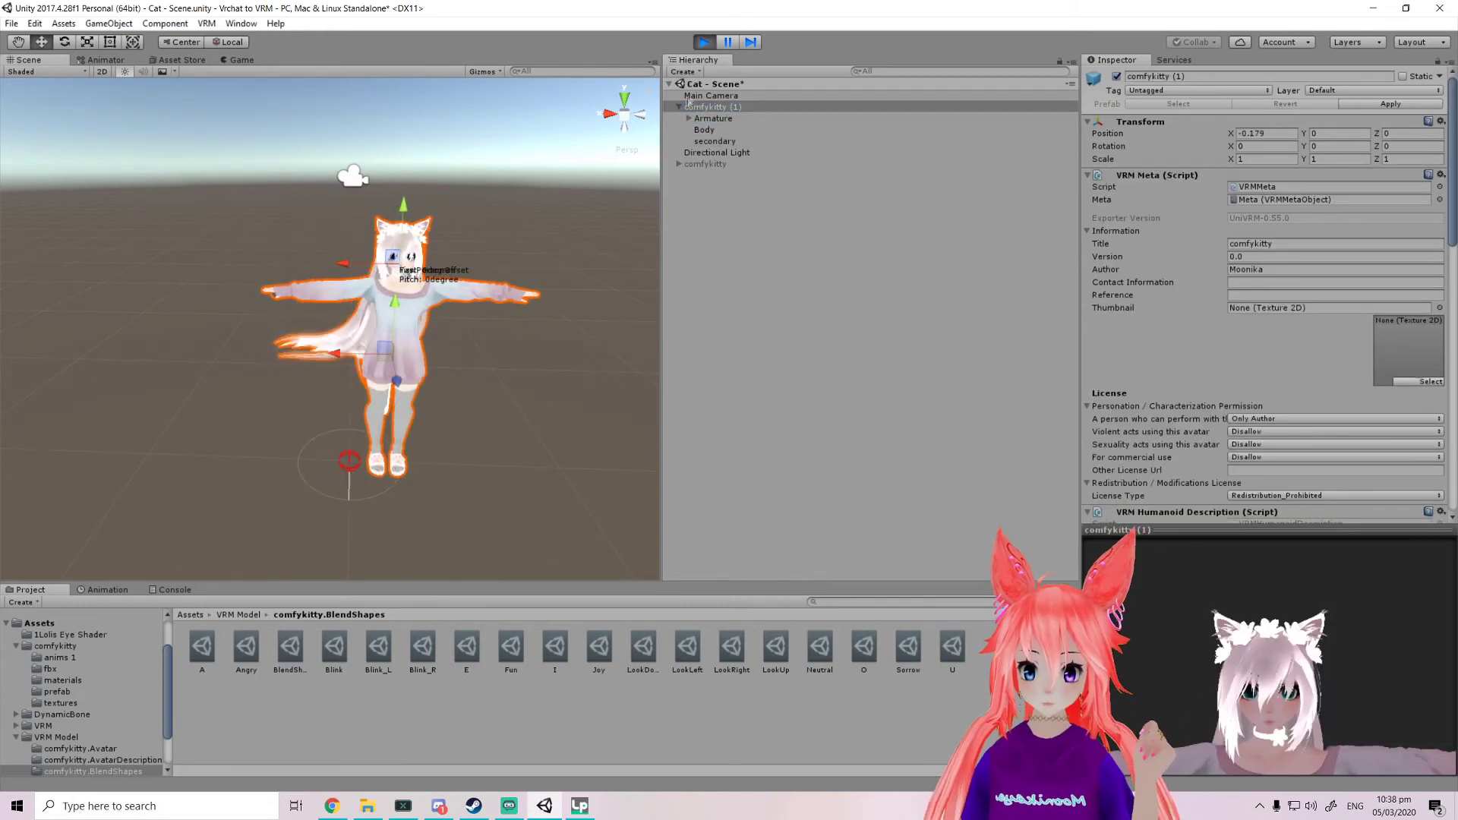
pyautogui.click(704, 42)
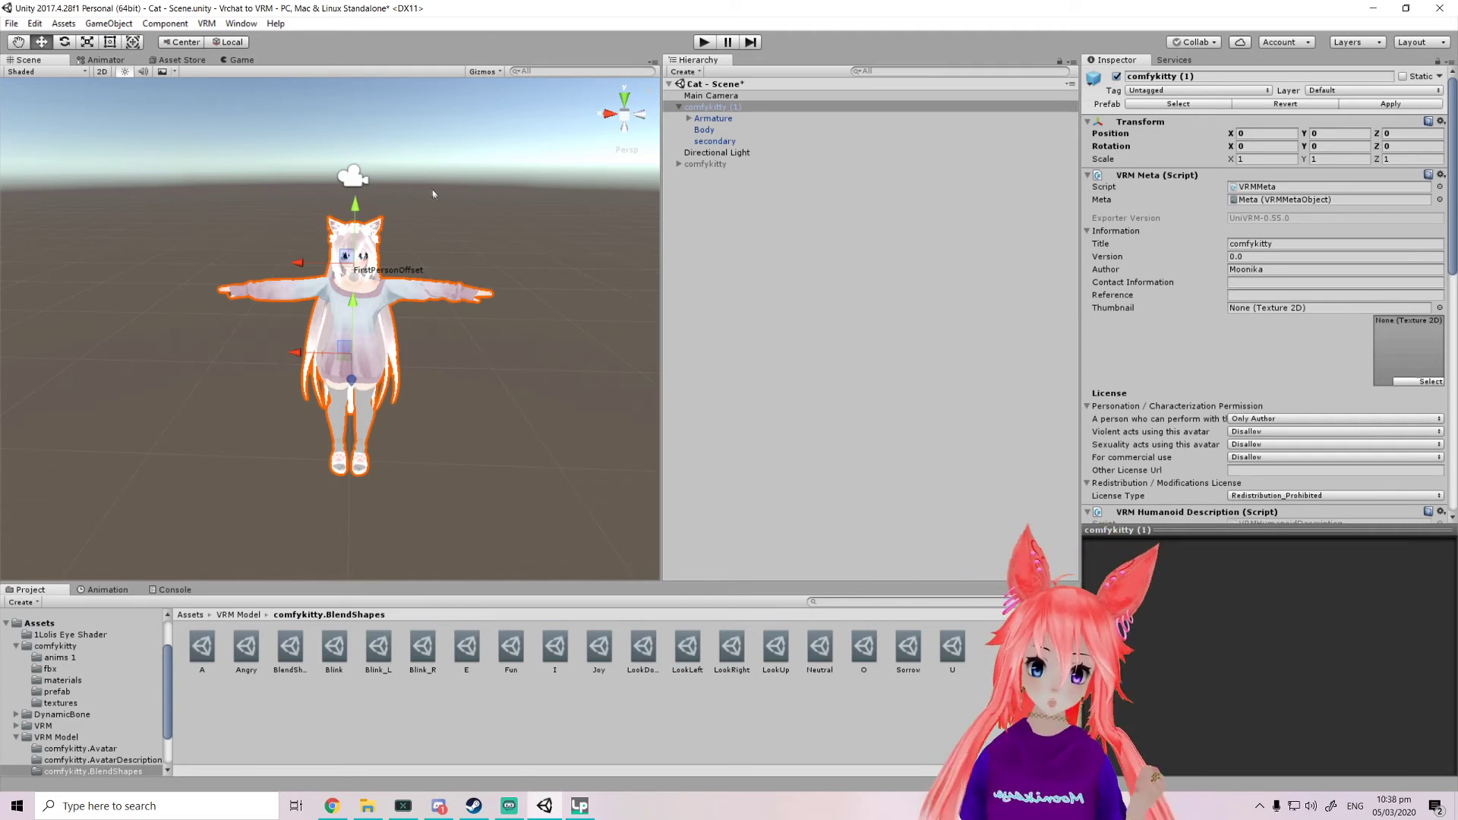
pyautogui.scroll(3, 437, 199)
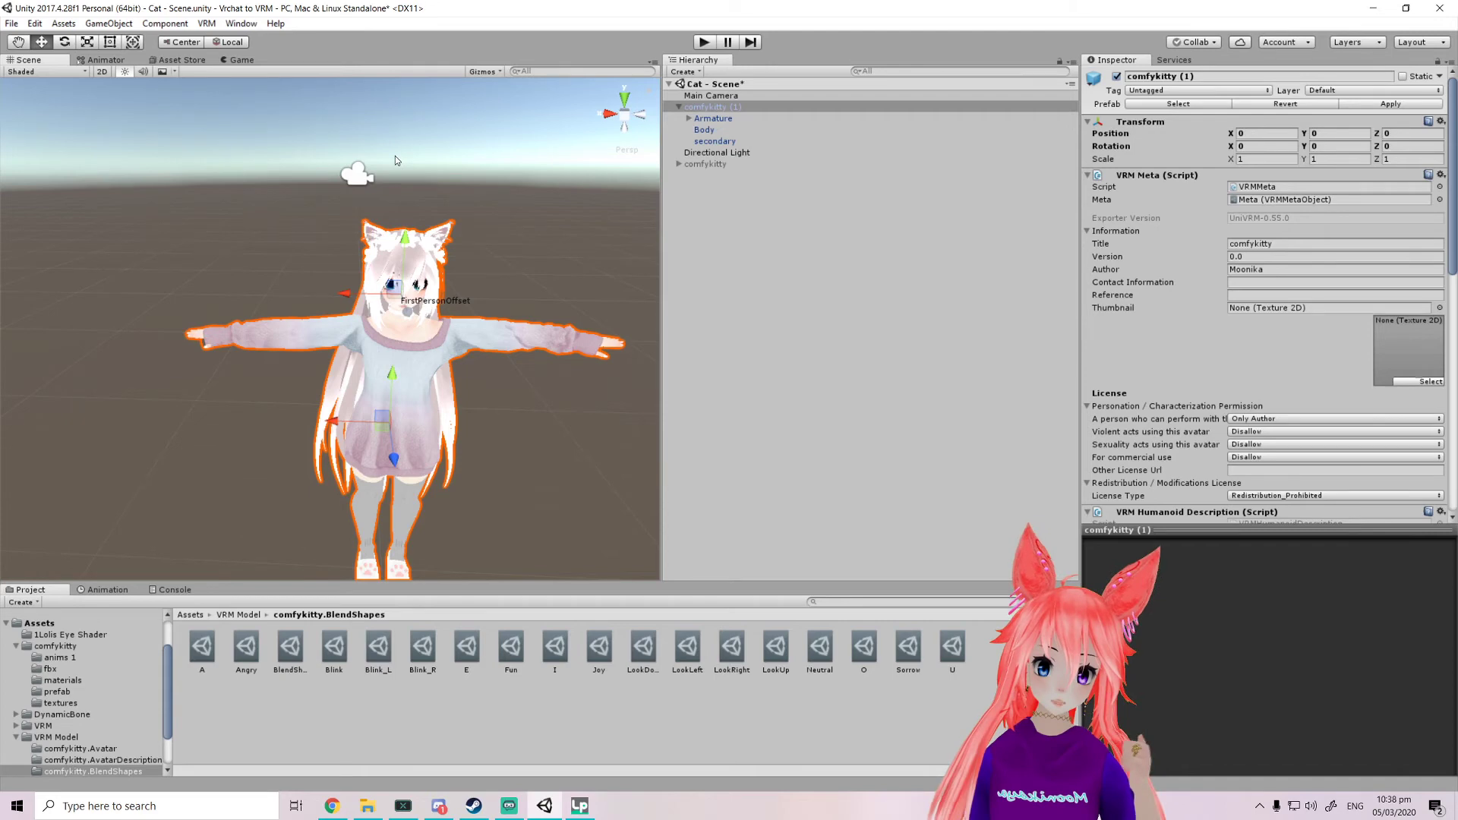
pyautogui.scroll(5, 325, 254)
pyautogui.keyDown('alt'); pyautogui.moveTo(324, 254); pyautogui.dragTo(429, 243); pyautogui.keyUp('alt')
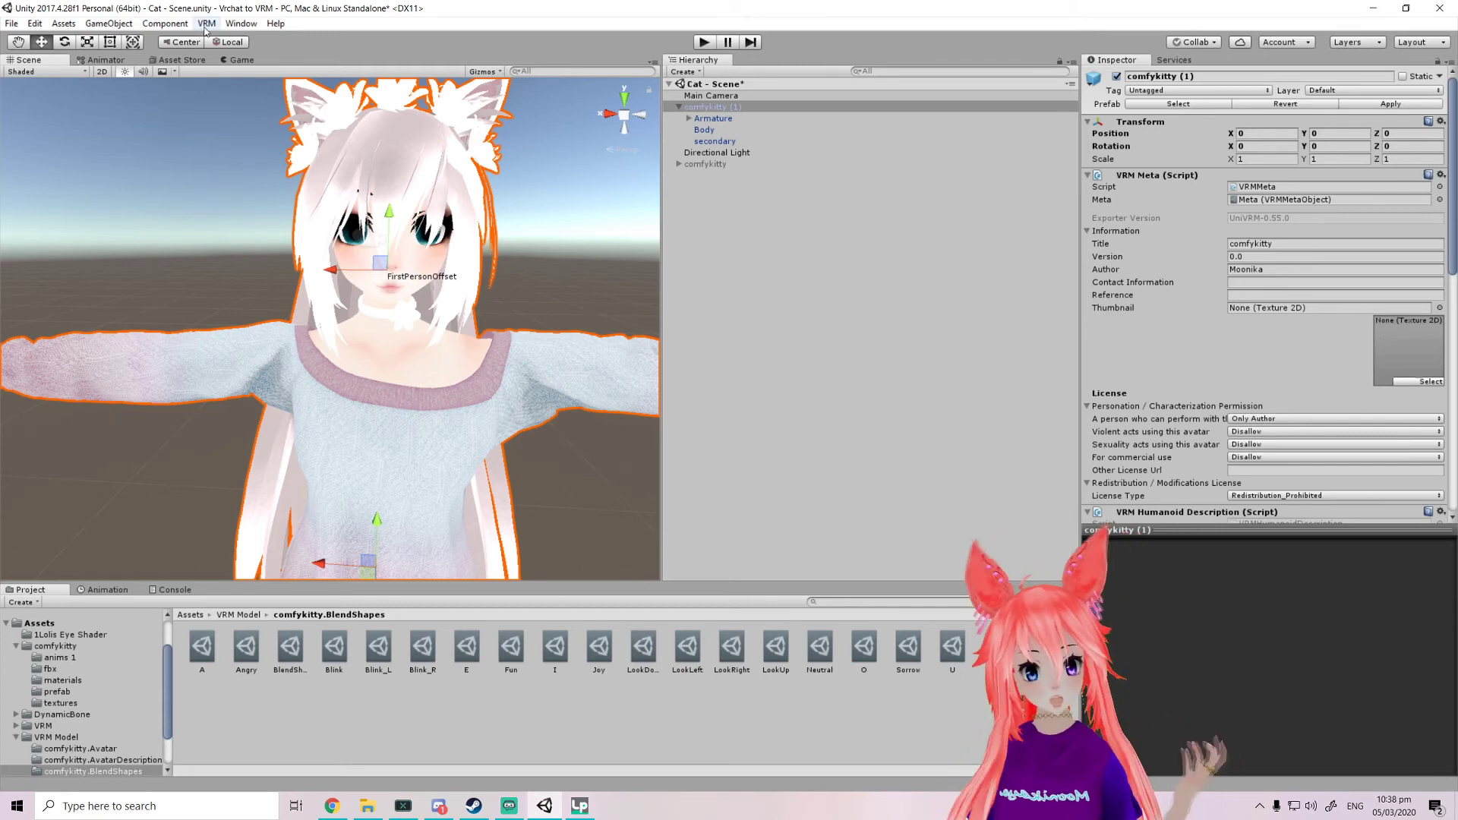
pyautogui.scroll(-5, 409, 139)
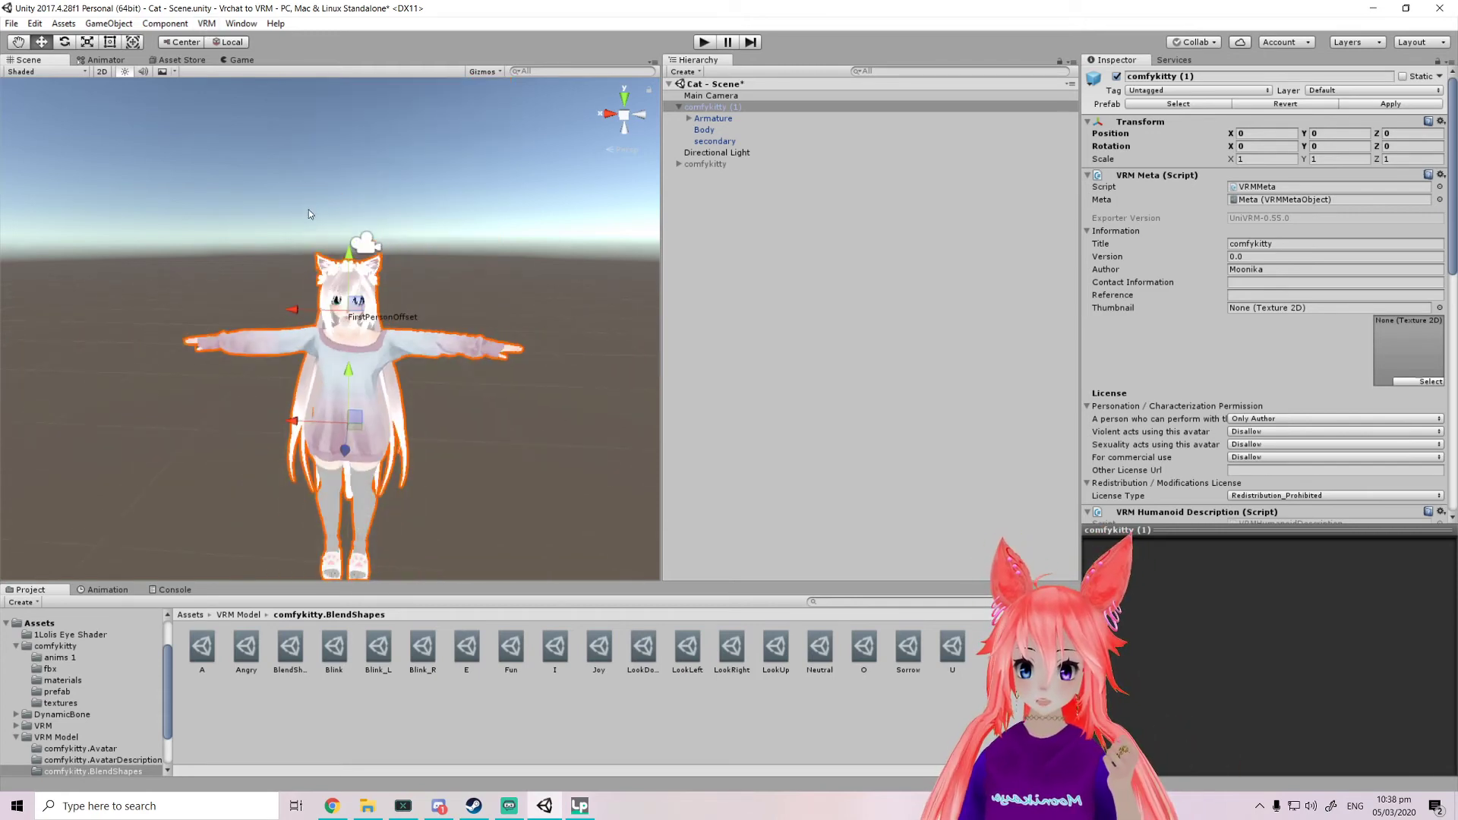
pyautogui.scroll(5, 269, 156)
# Start a humanoid VRM export of the avatar with UniVRM-0.55.0
pyautogui.click(206, 23)
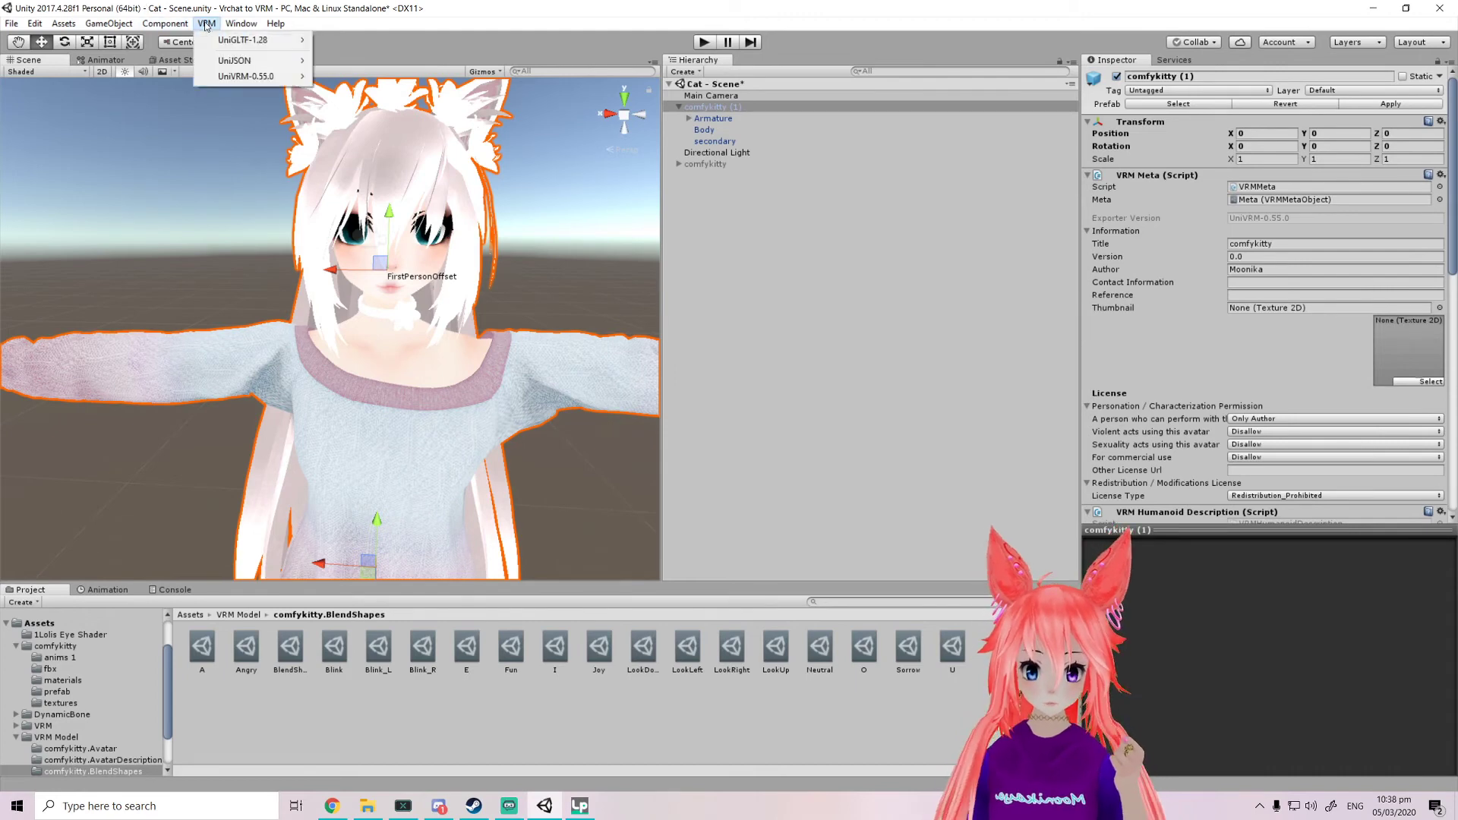
pyautogui.moveTo(240, 76)
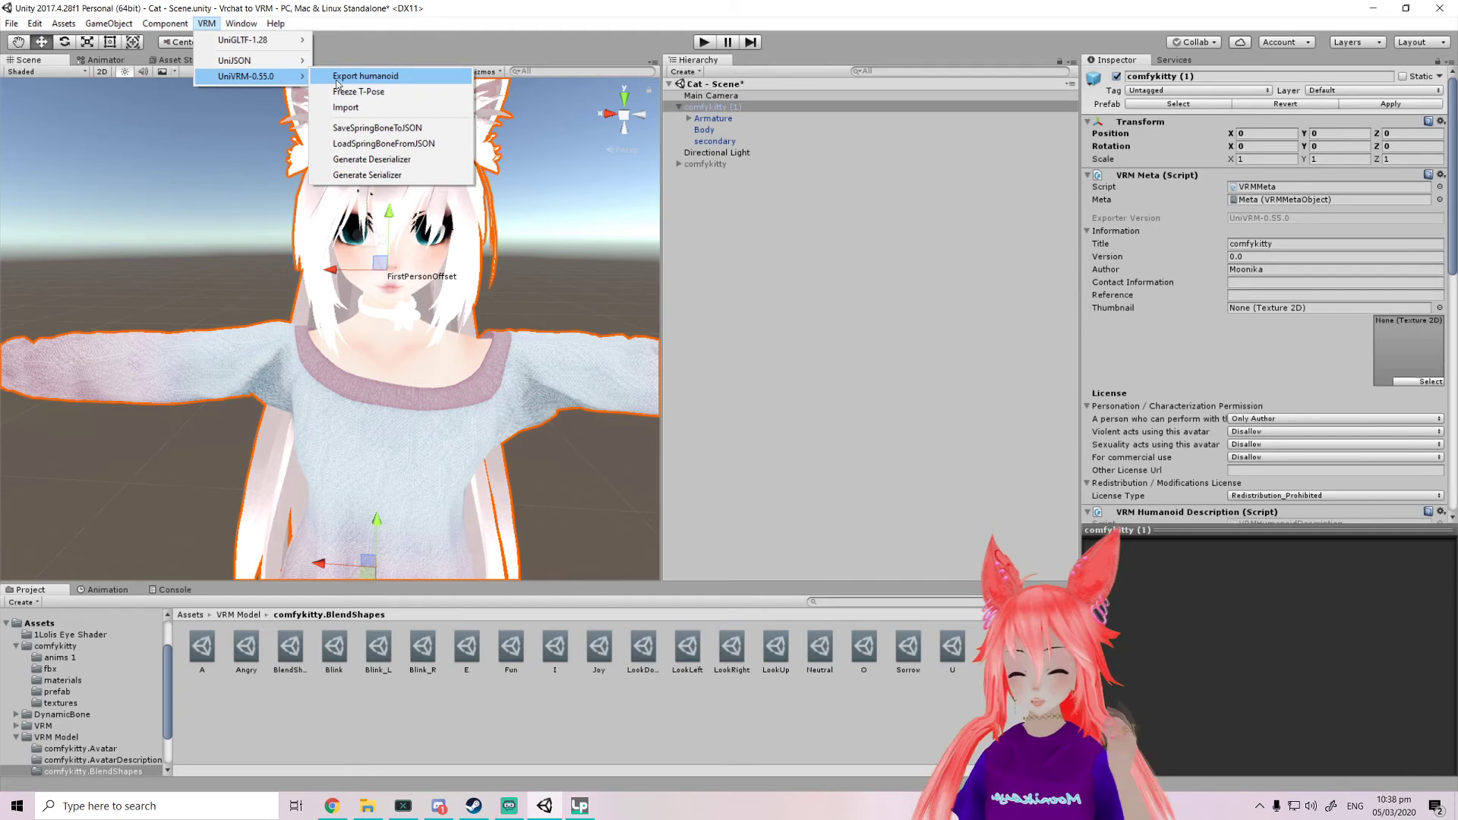
pyautogui.click(358, 77)
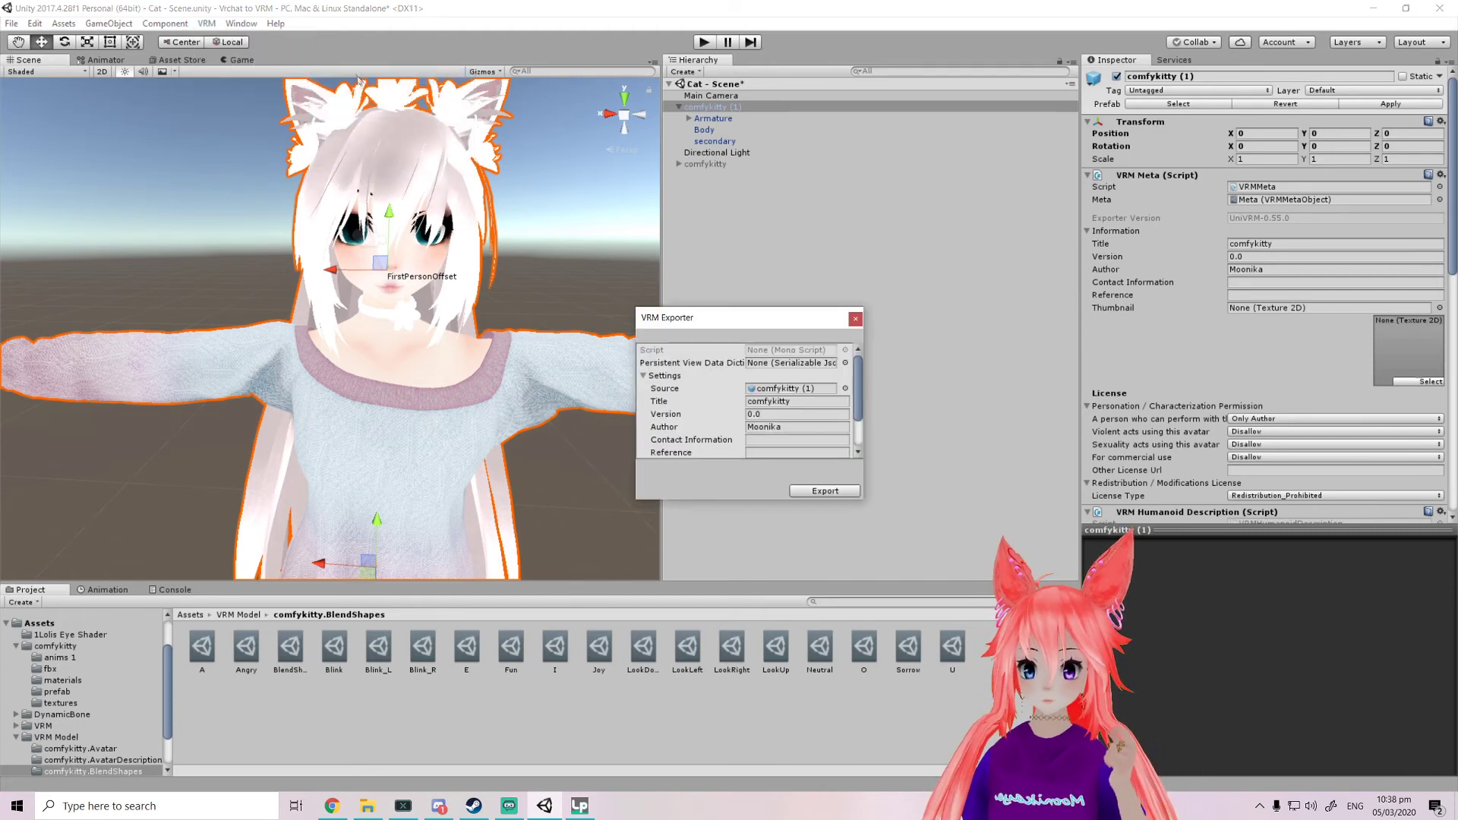
pyautogui.click(812, 492)
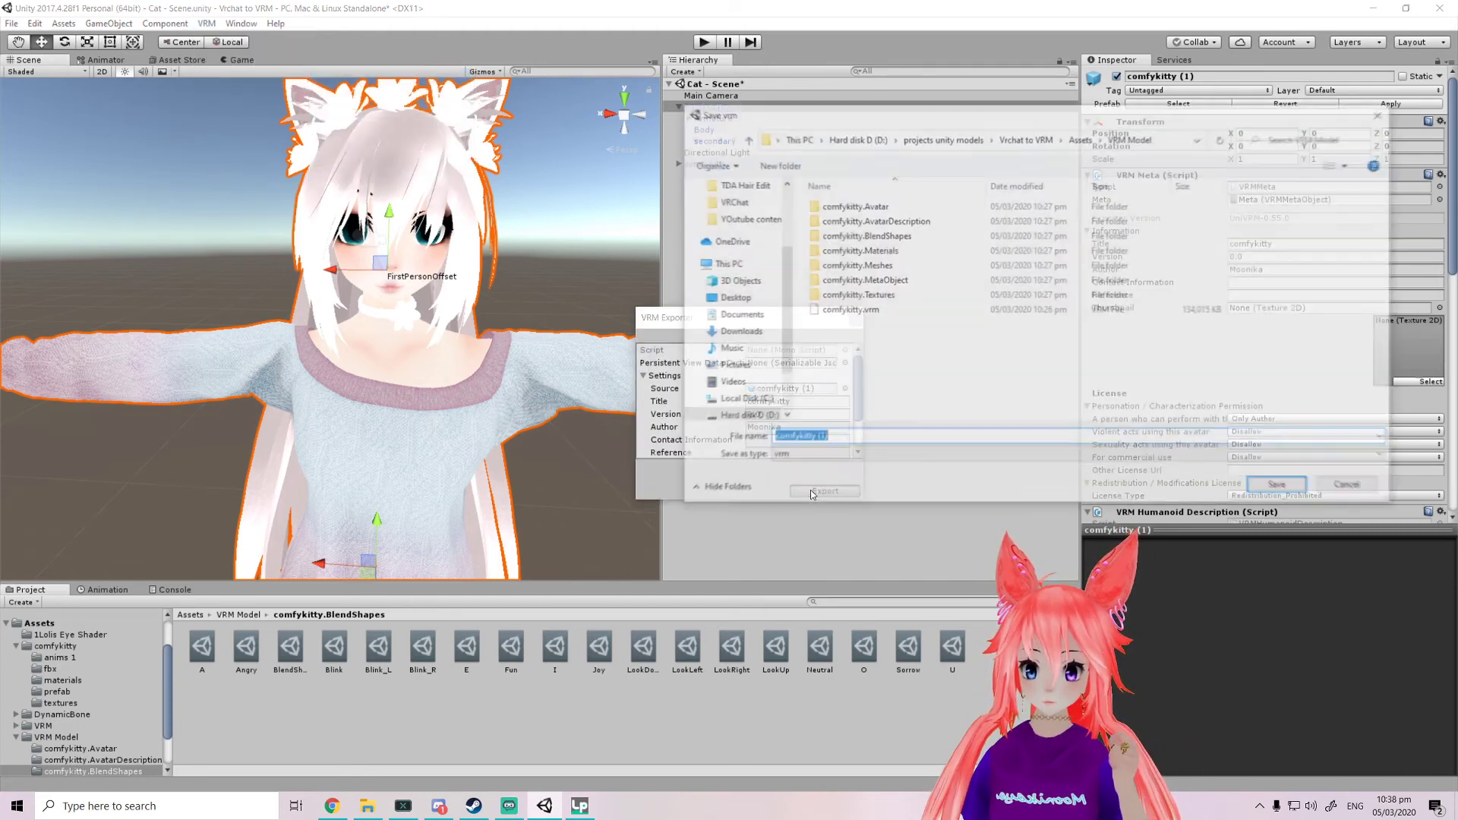
# Create a 'VRM finish' folder inside VRM Model and save comfykitty (1) there
pyautogui.rightClick(847, 368)
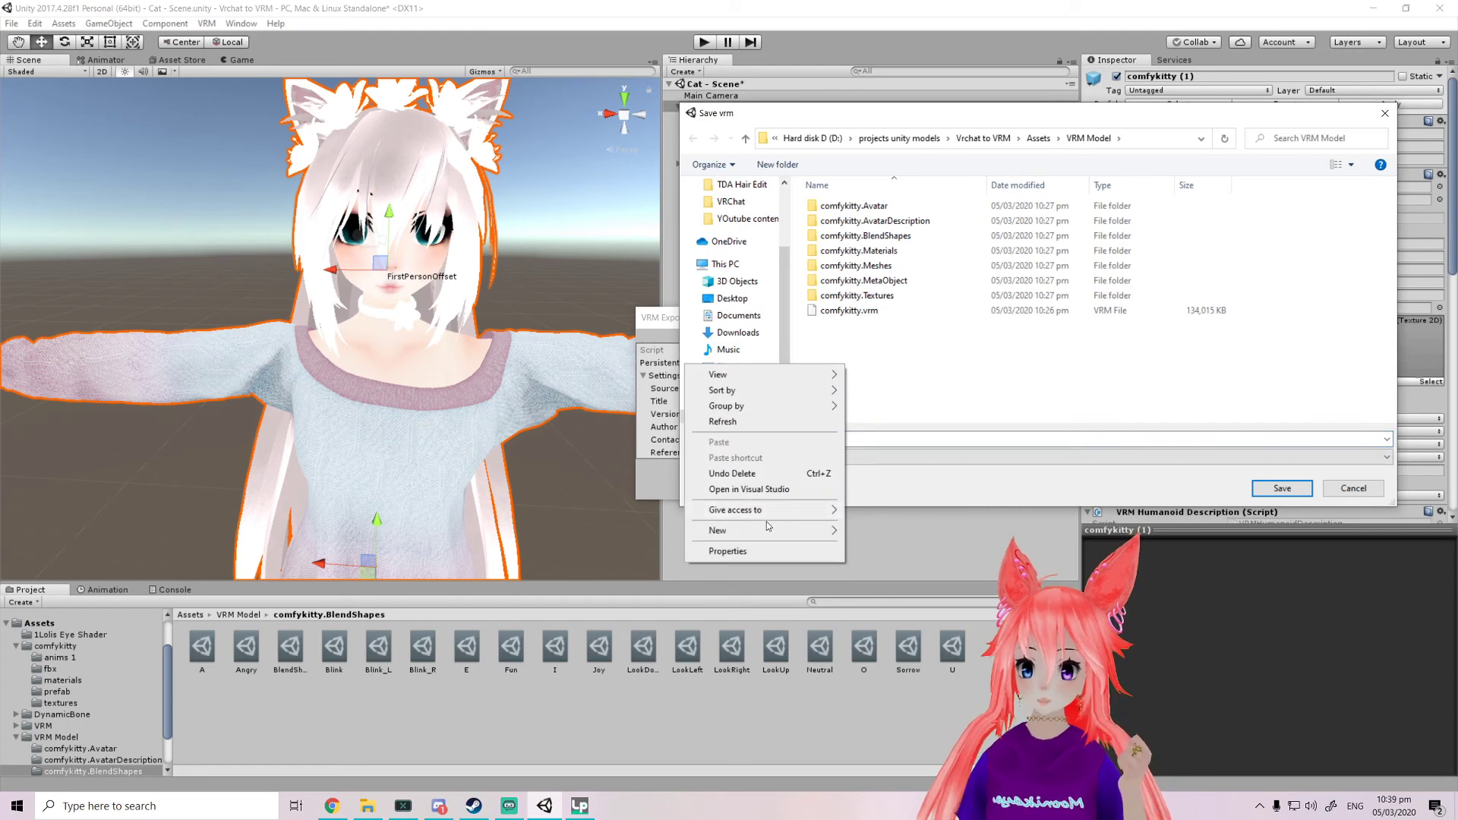
pyautogui.moveTo(805, 530)
pyautogui.click(874, 532)
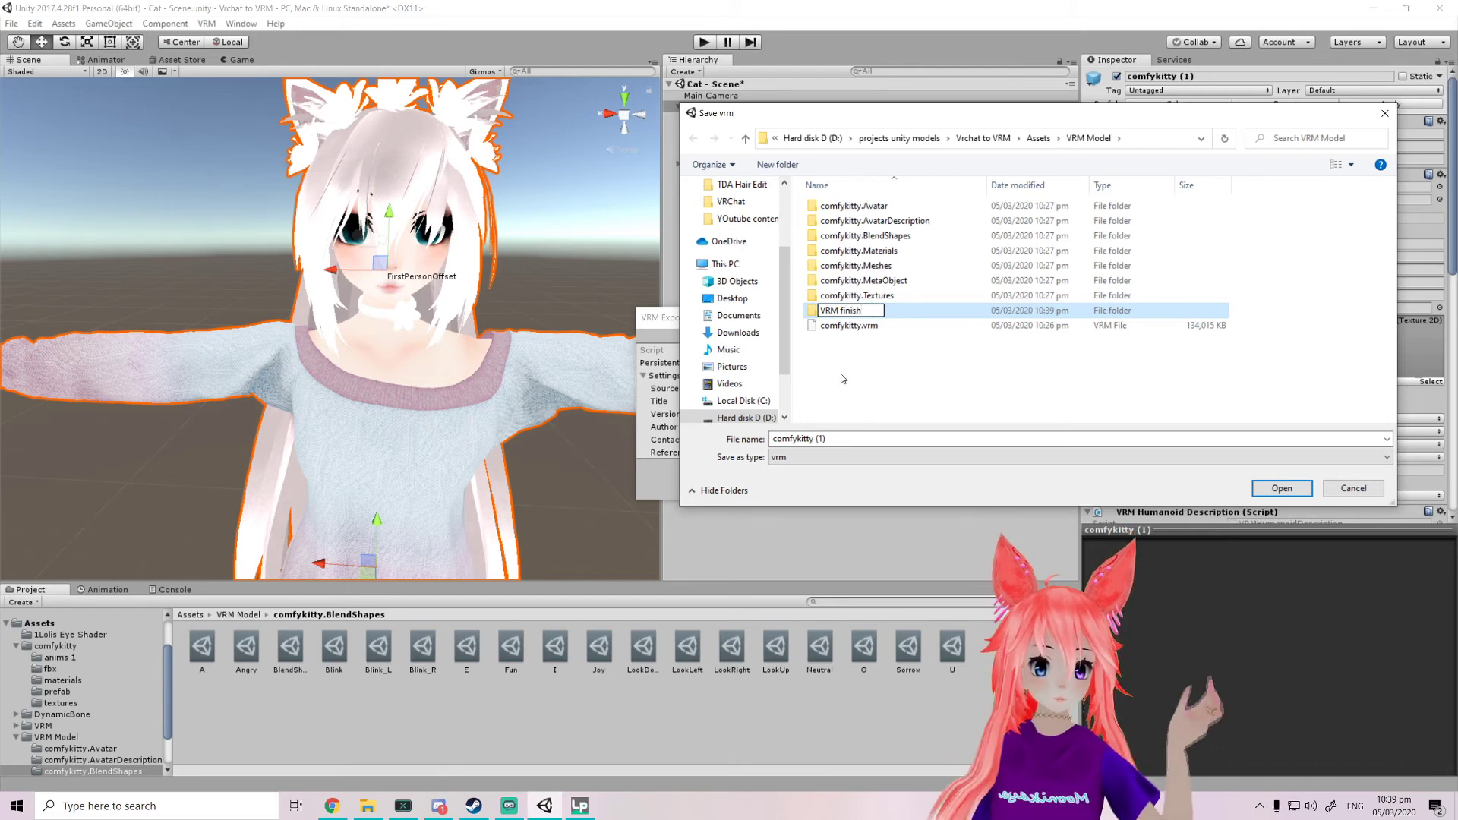
pyautogui.press('Return')
pyautogui.doubleClick(884, 312)
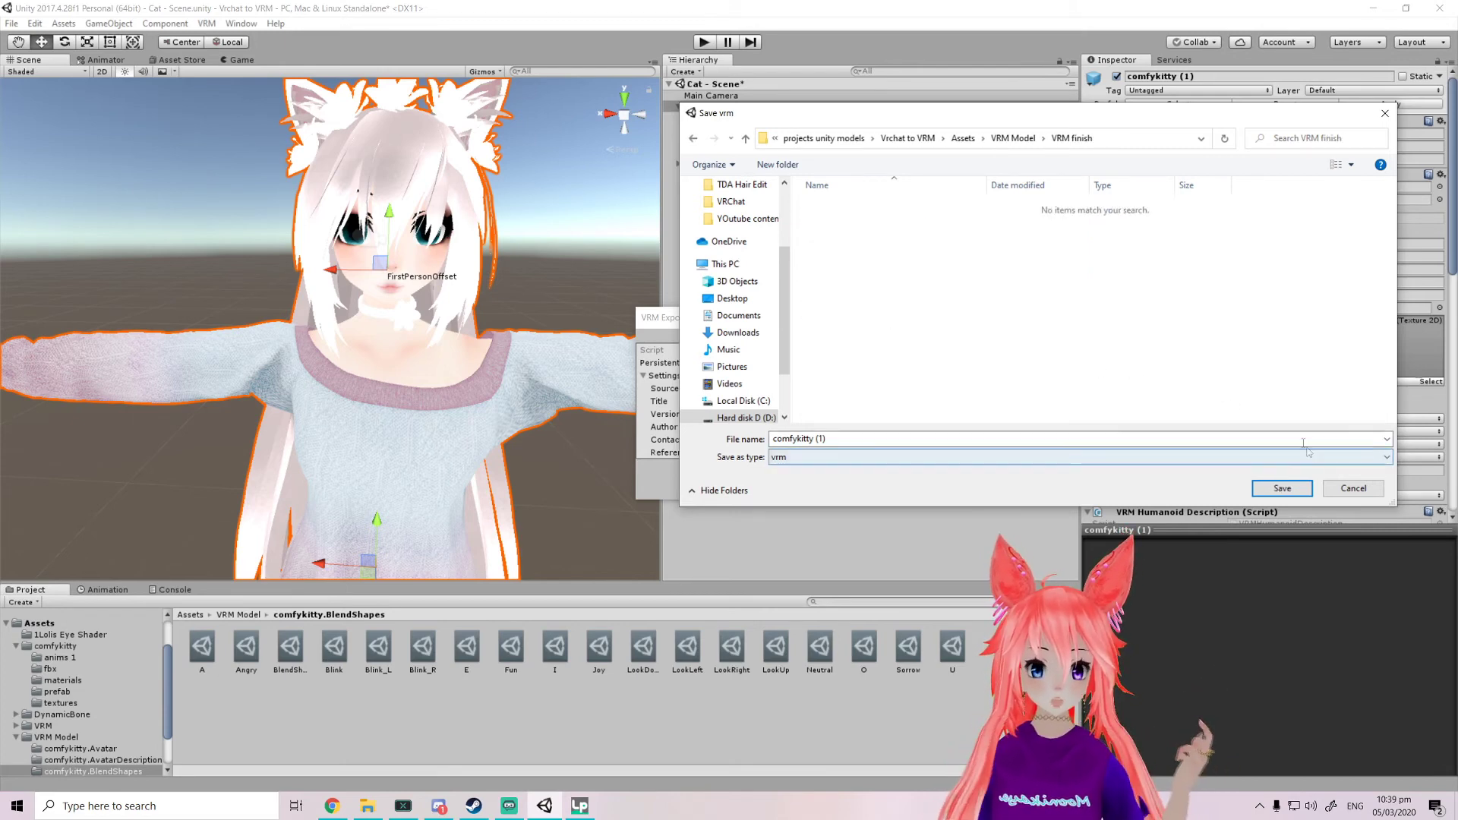
pyautogui.click(1283, 489)
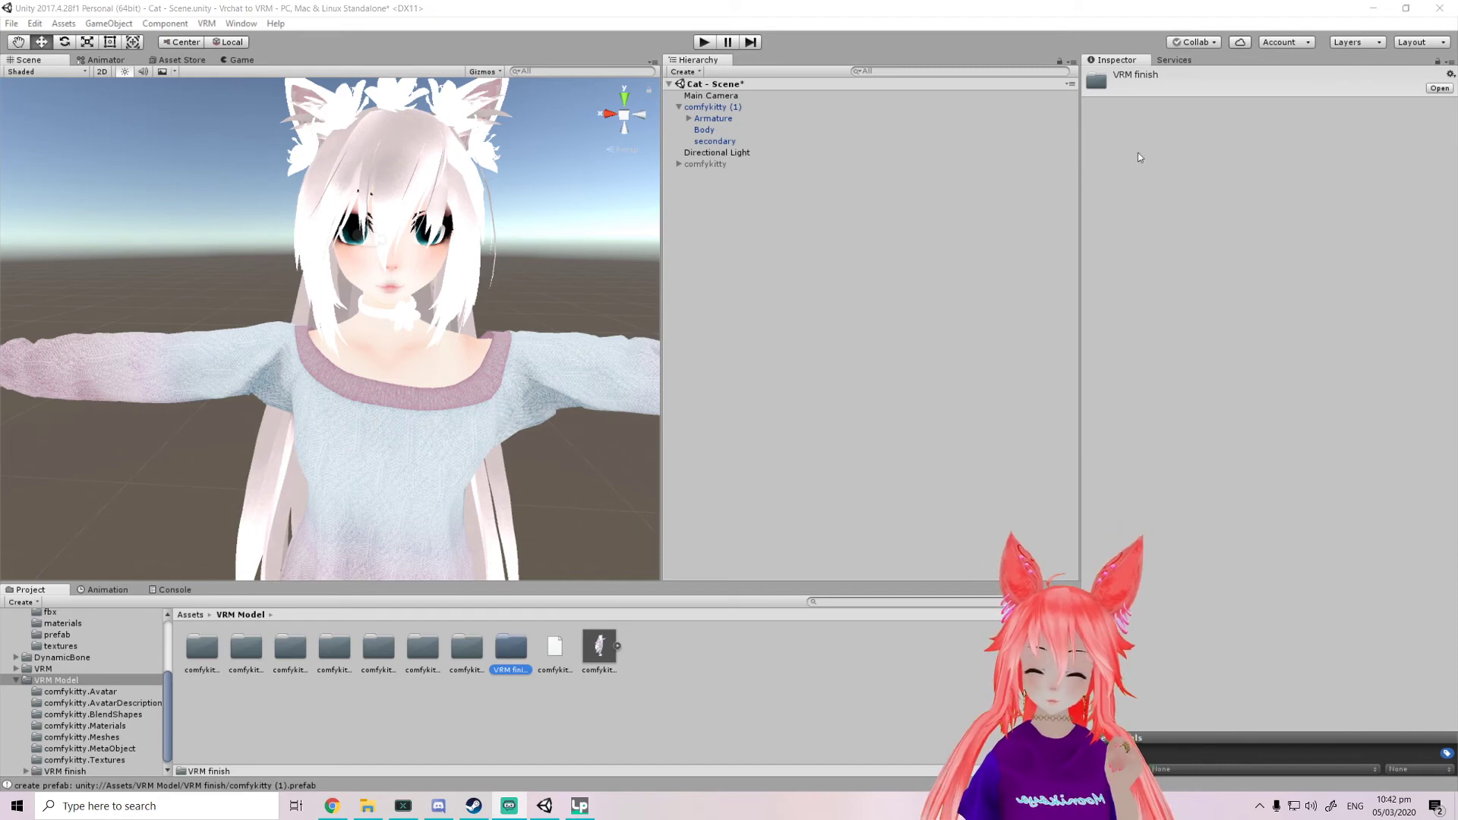
# Open VRM finish in the Project panel, shift Luppet right, and restore the Luppet_ver1.7.0 folder
pyautogui.doubleClick(514, 670)
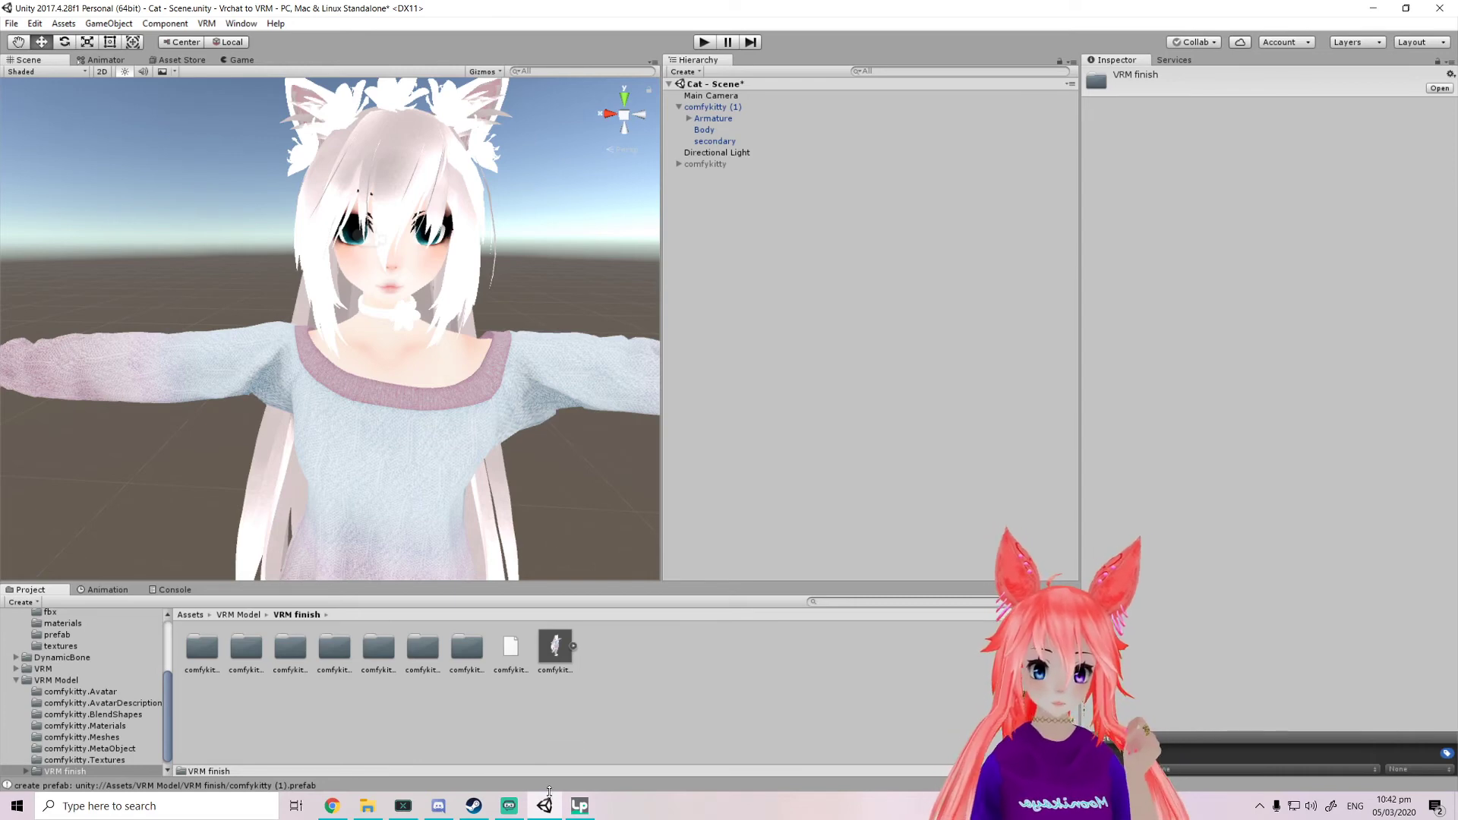
pyautogui.click(575, 804)
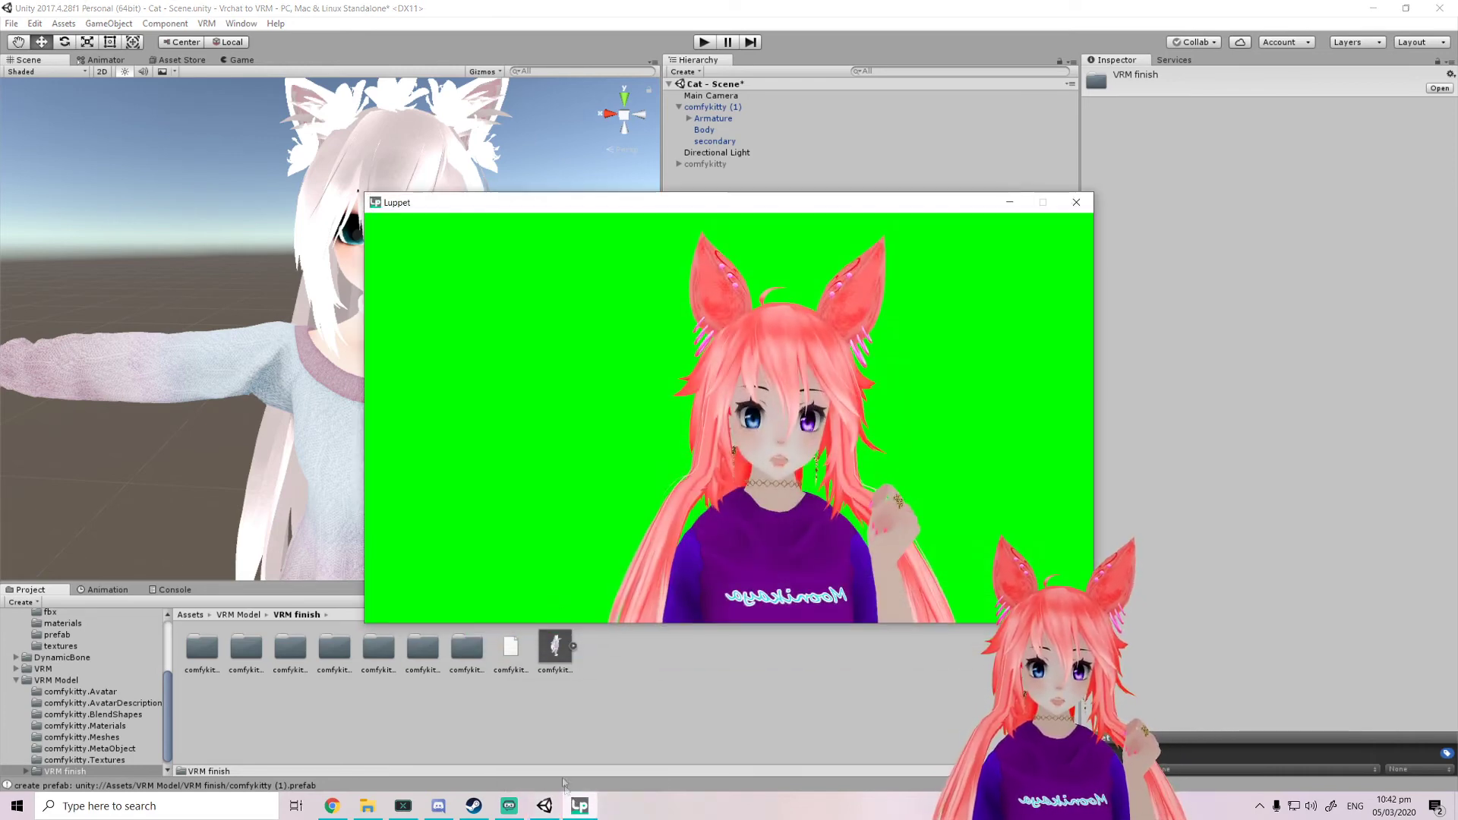
pyautogui.moveTo(688, 200); pyautogui.dragTo(906, 215)
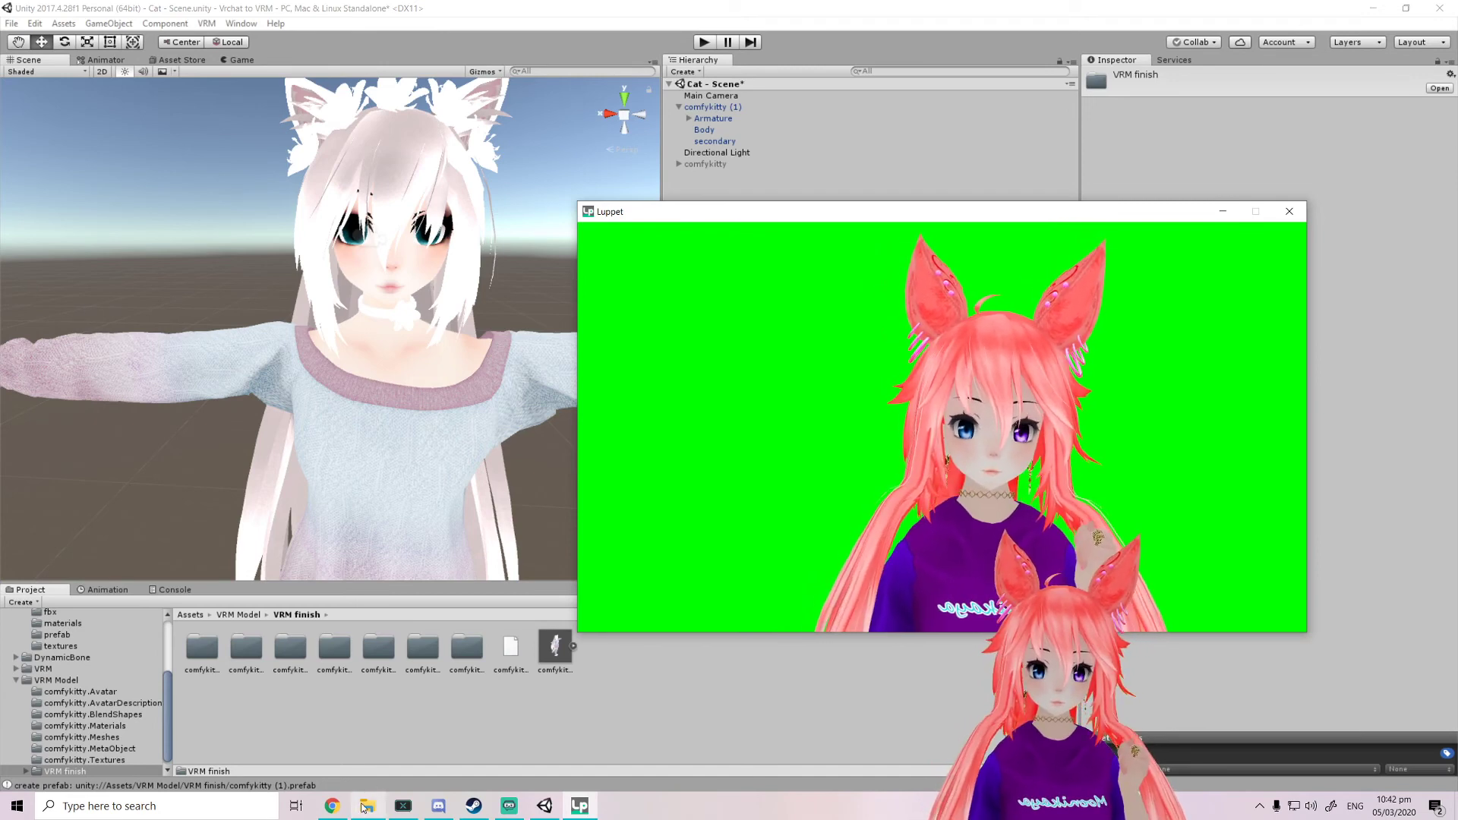
pyautogui.moveTo(355, 808)
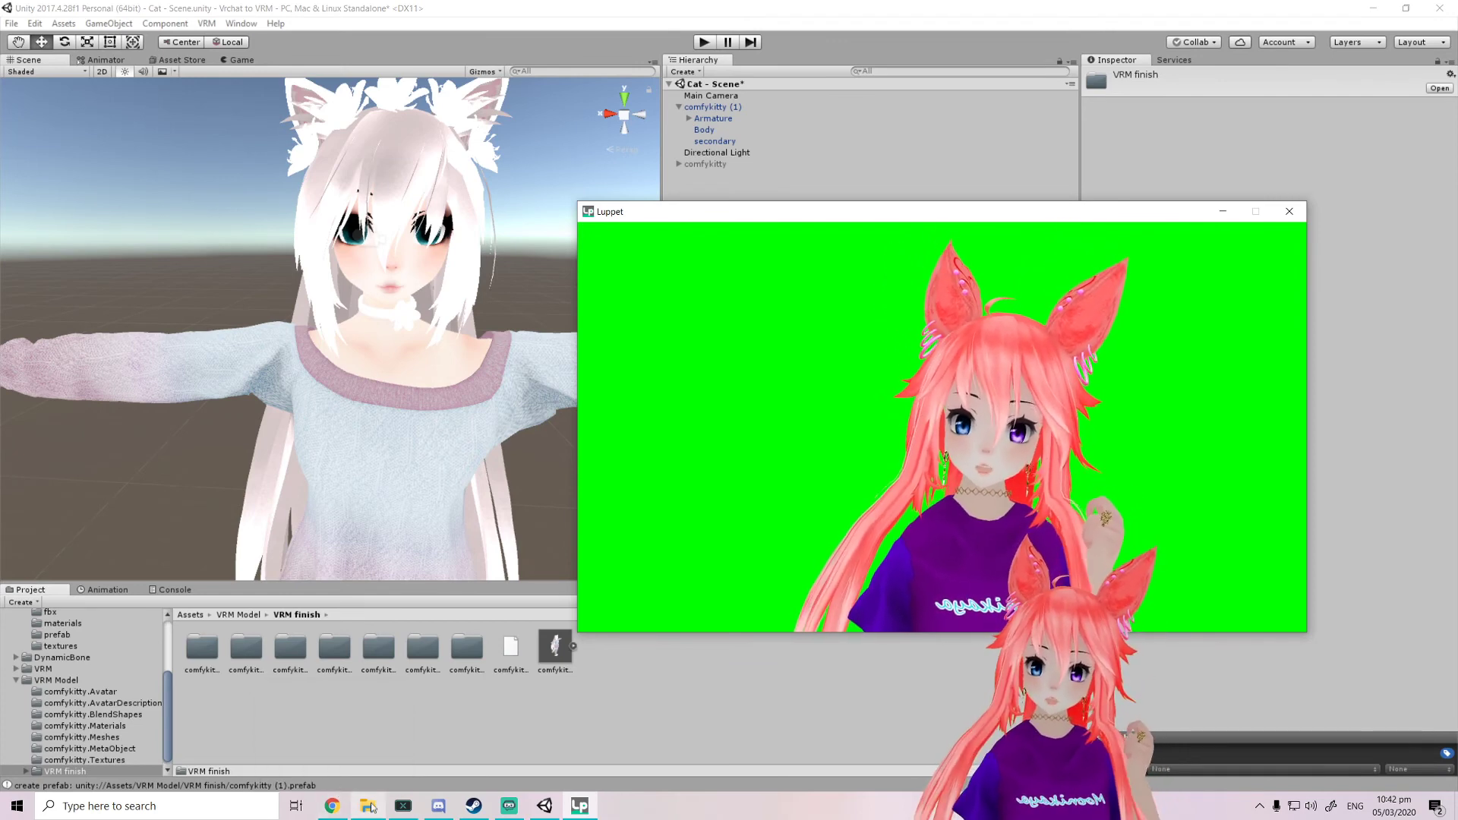
pyautogui.click(369, 810)
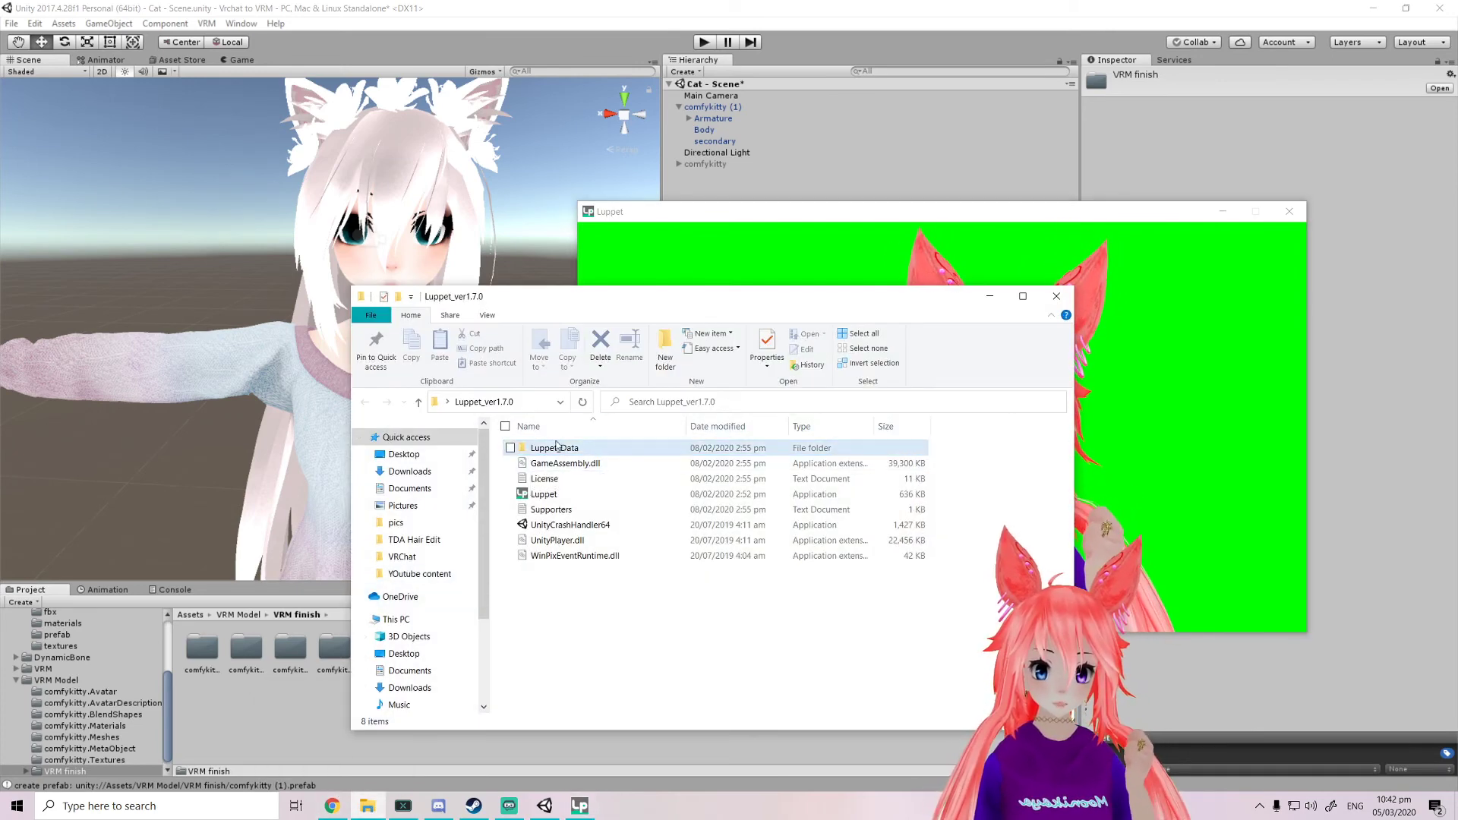
# Open Luppet_Data > StreamingAssets and reposition the Explorer window
pyautogui.doubleClick(555, 448)
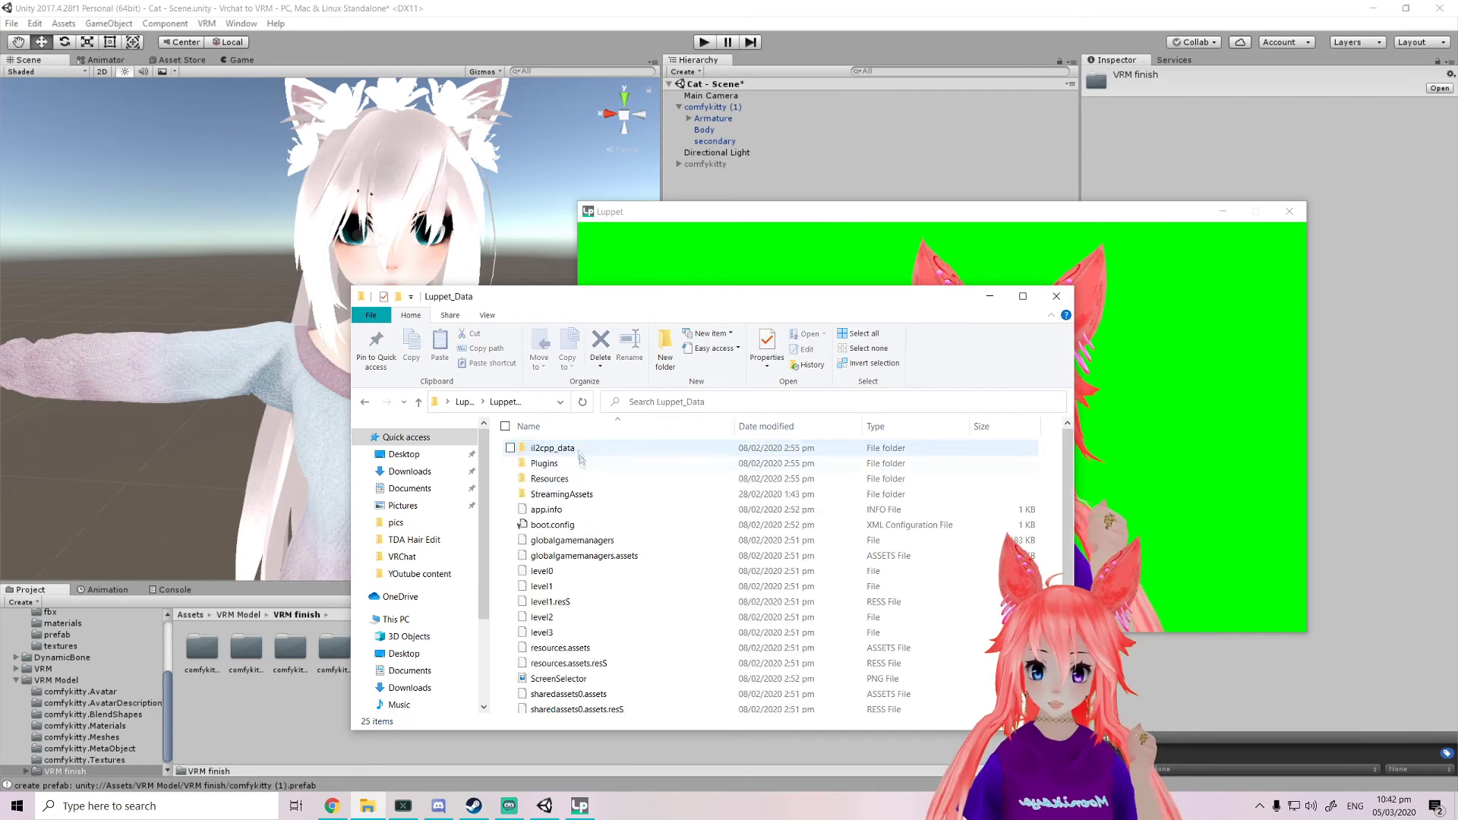
pyautogui.doubleClick(566, 494)
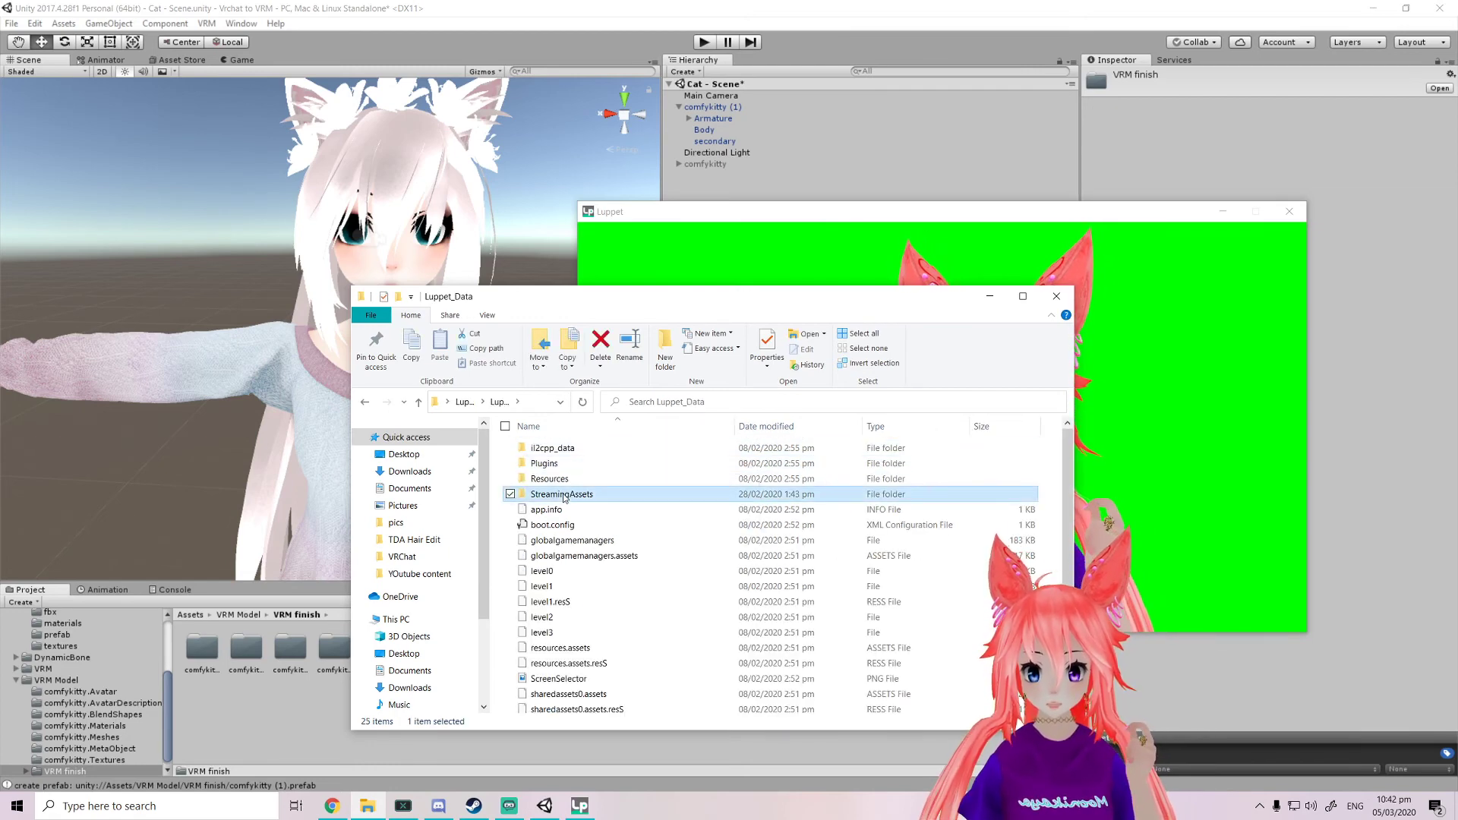
pyautogui.moveTo(942, 672); pyautogui.dragTo(477, 775)
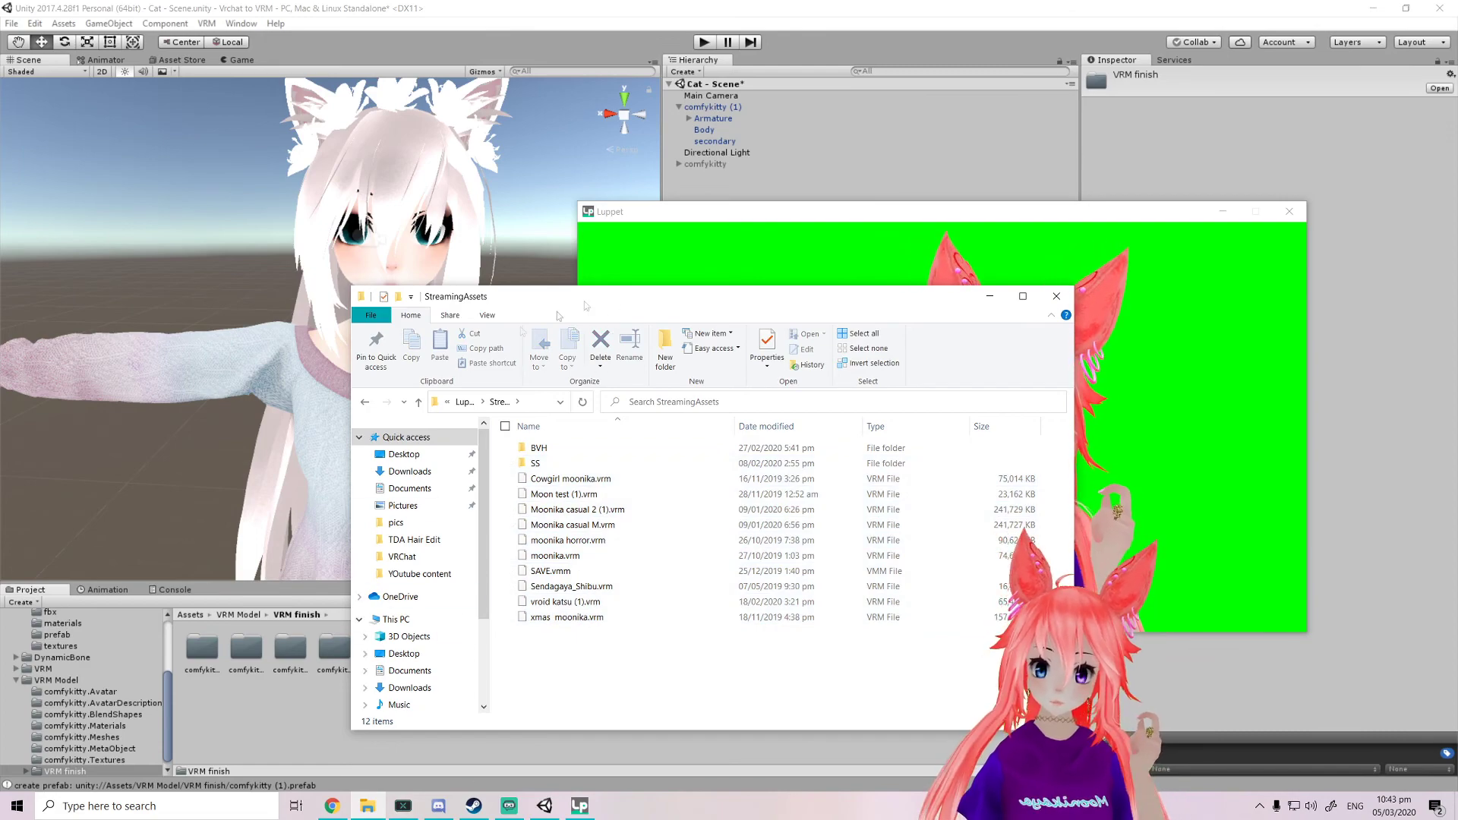
pyautogui.moveTo(625, 296); pyautogui.dragTo(862, 265)
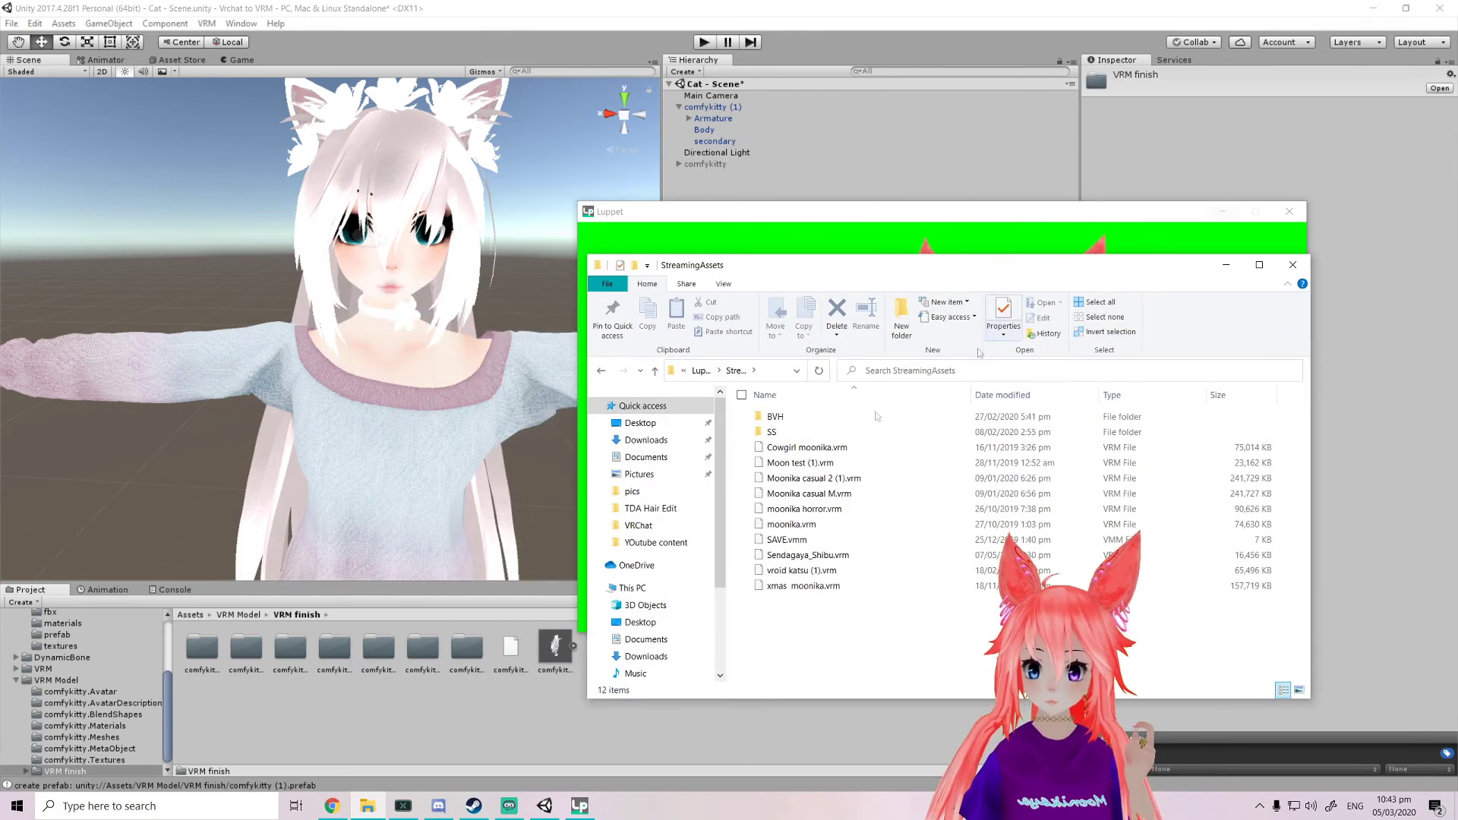
# Drag comfykitty (1).vrm from Unity's Project panel into StreamingAssets
pyautogui.moveTo(511, 655); pyautogui.dragTo(520, 601)
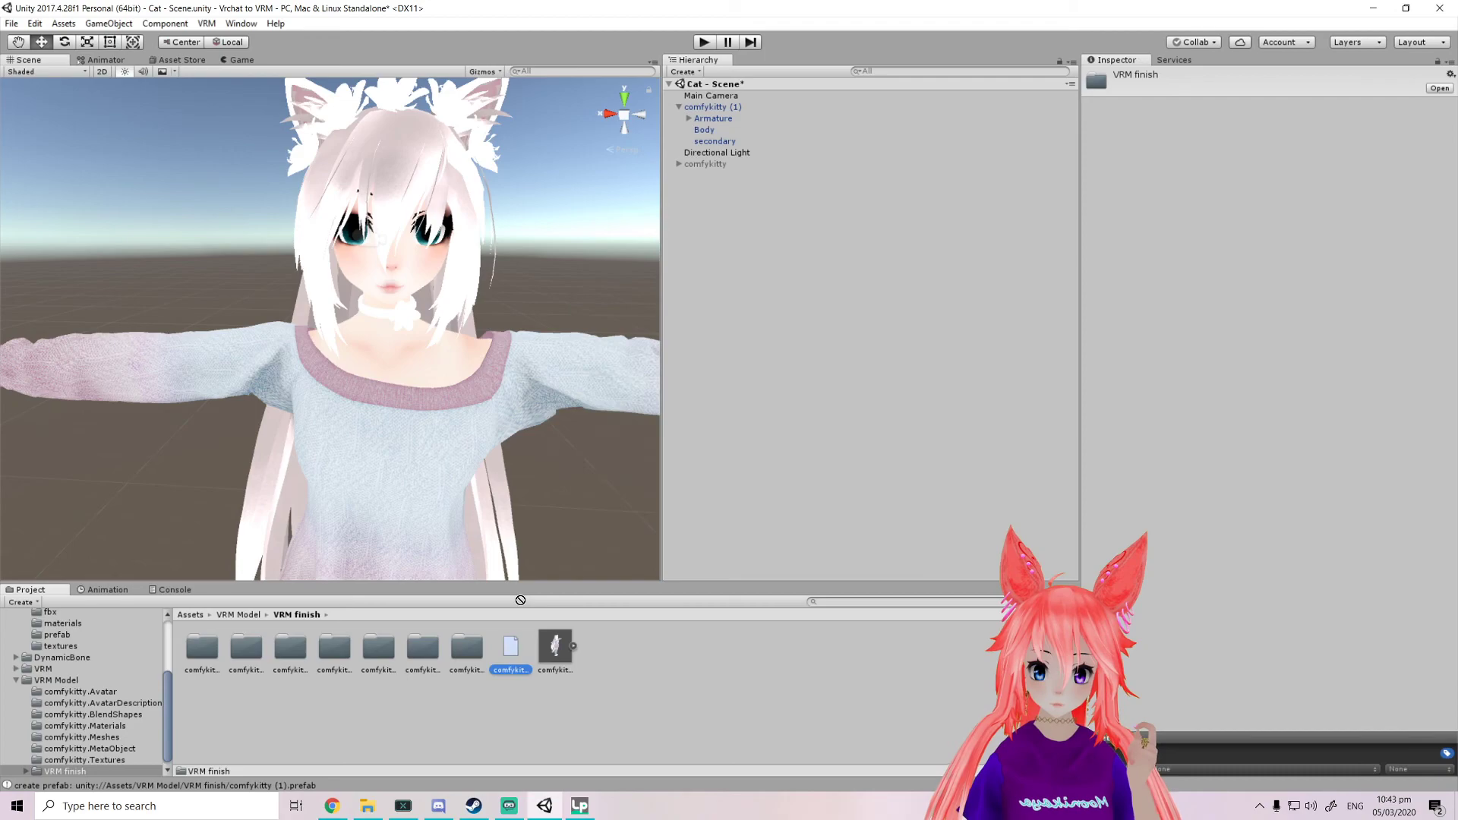
pyautogui.moveTo(1352, 9); pyautogui.dragTo(919, 97)
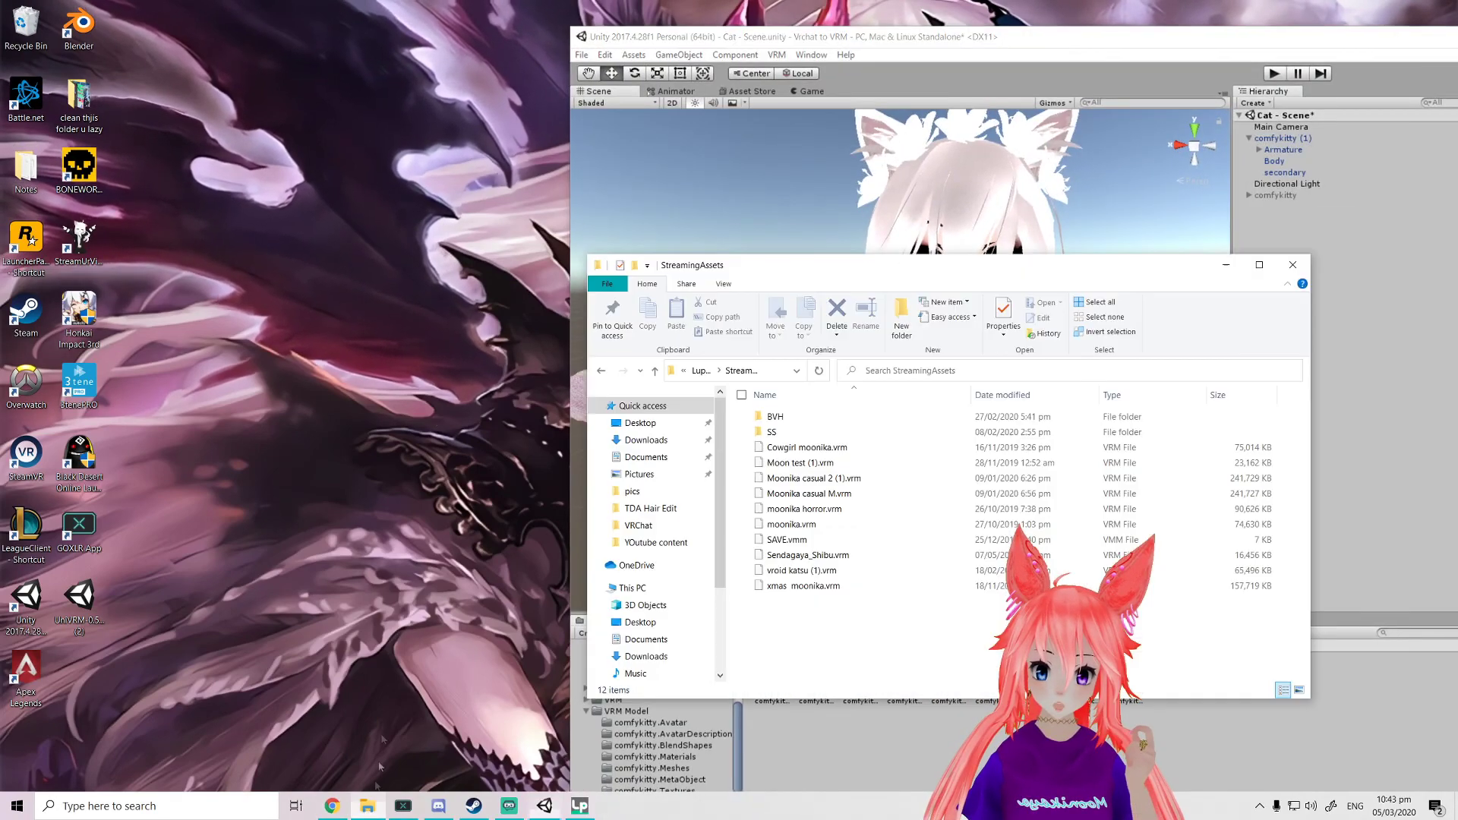
pyautogui.hotkey('alt', 'Tab')
pyautogui.moveTo(912, 258); pyautogui.dragTo(479, 102)
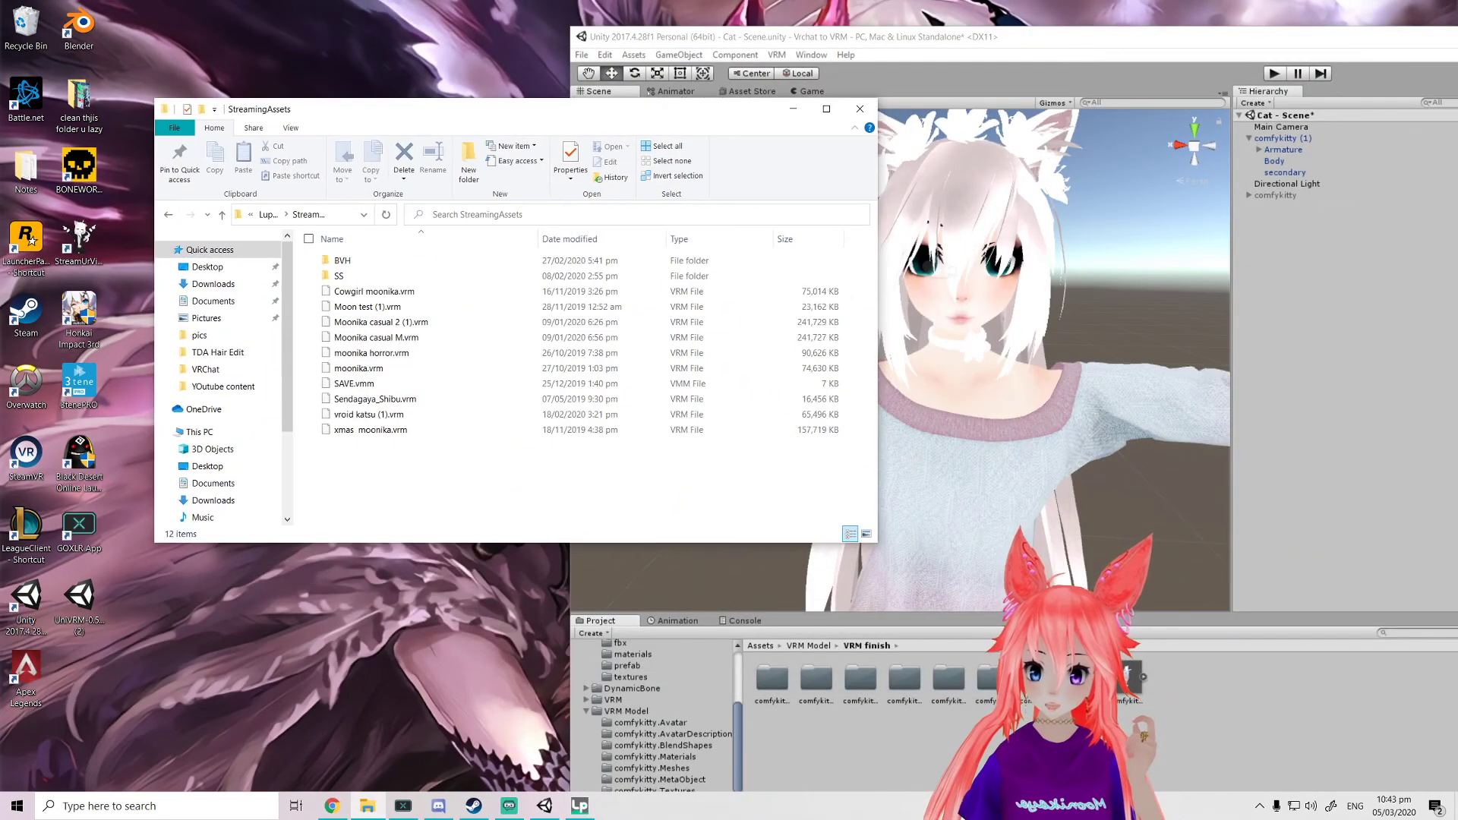
pyautogui.click(571, 469)
pyautogui.moveTo(534, 470); pyautogui.dragTo(420, 483)
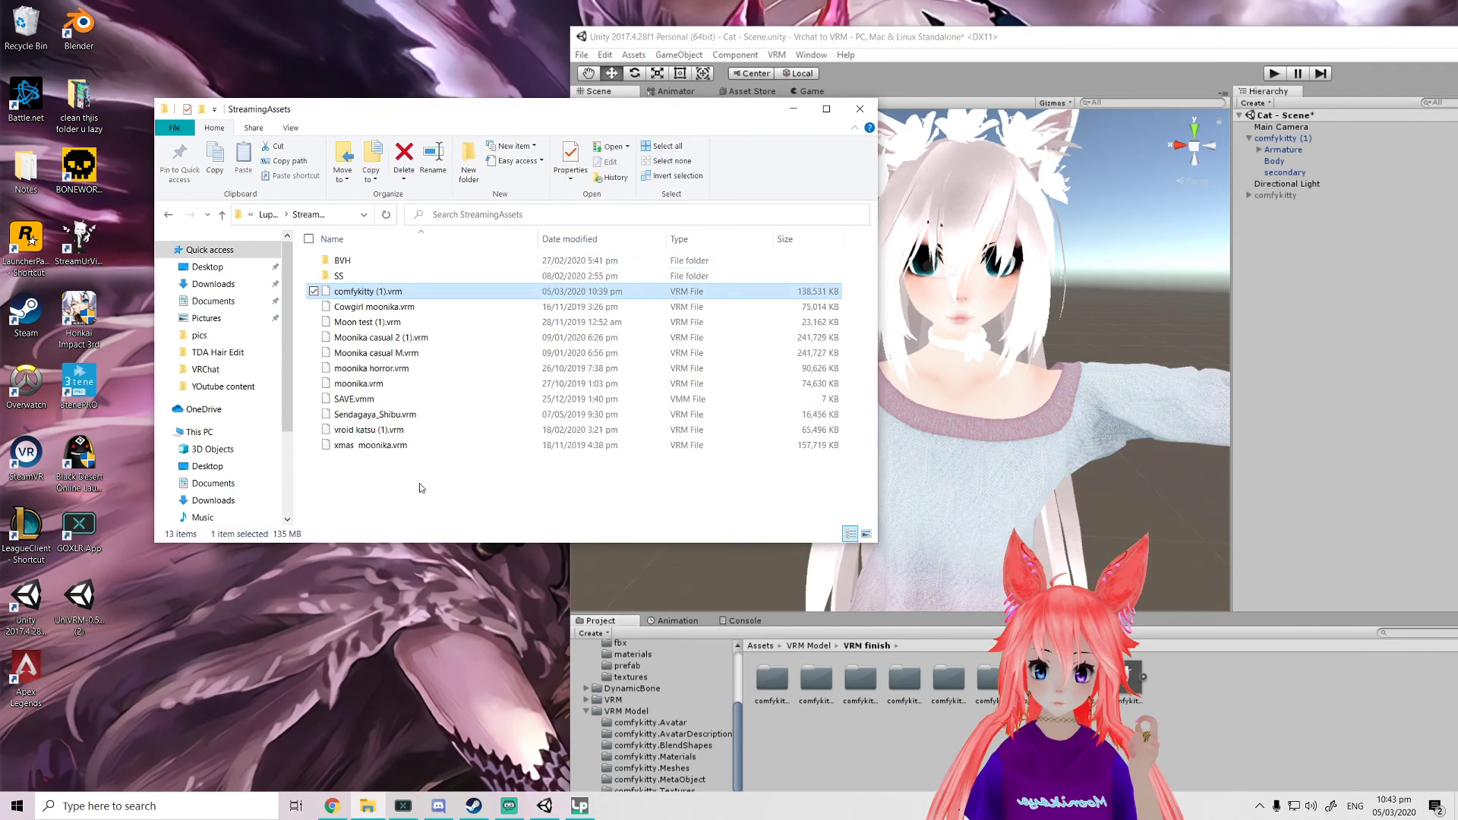
pyautogui.click(580, 806)
# Pick comfykitty from Luppet's Character Selection VRM list to load it
pyautogui.press('Escape')
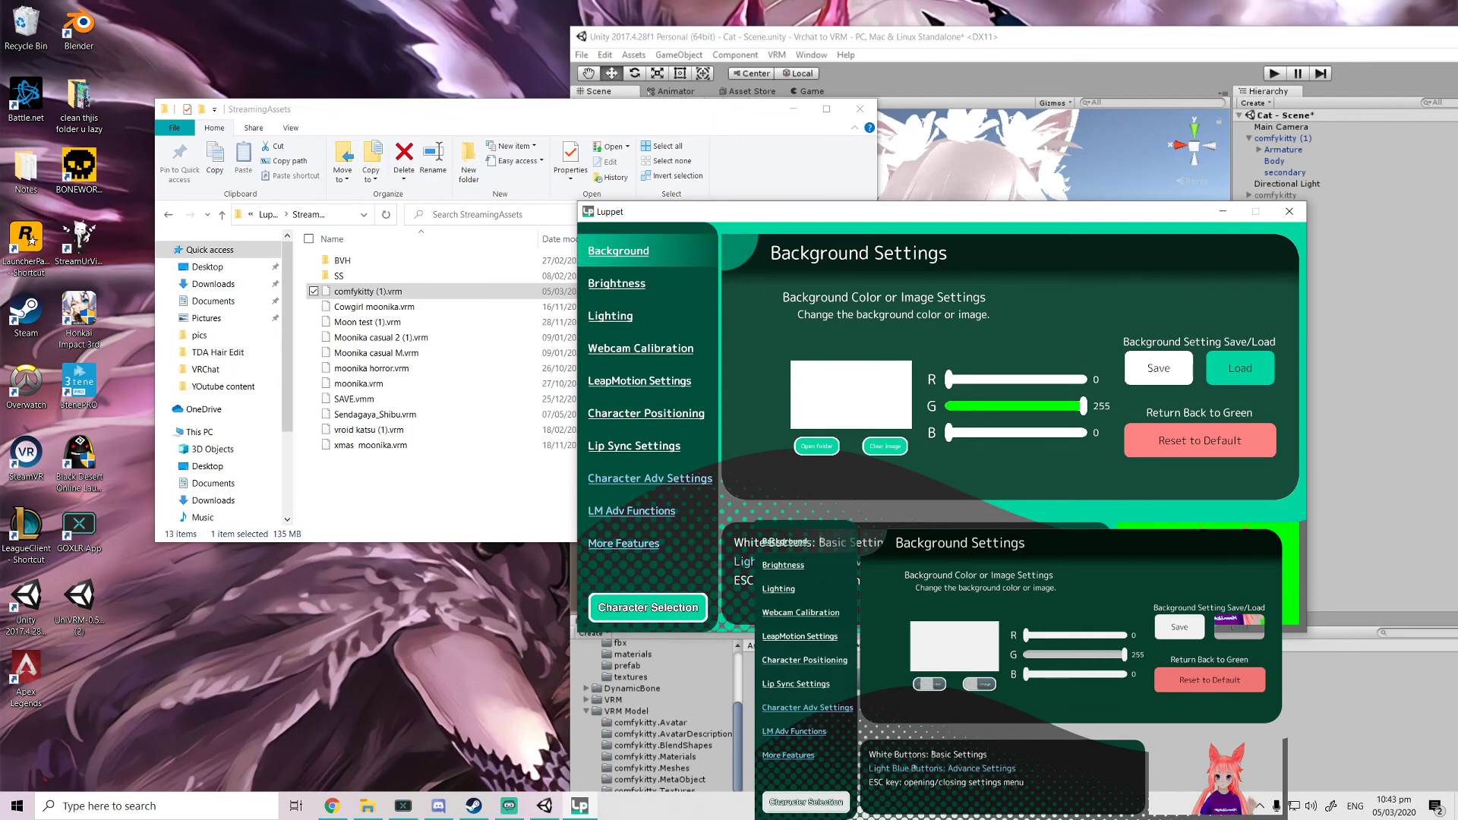
pyautogui.click(657, 616)
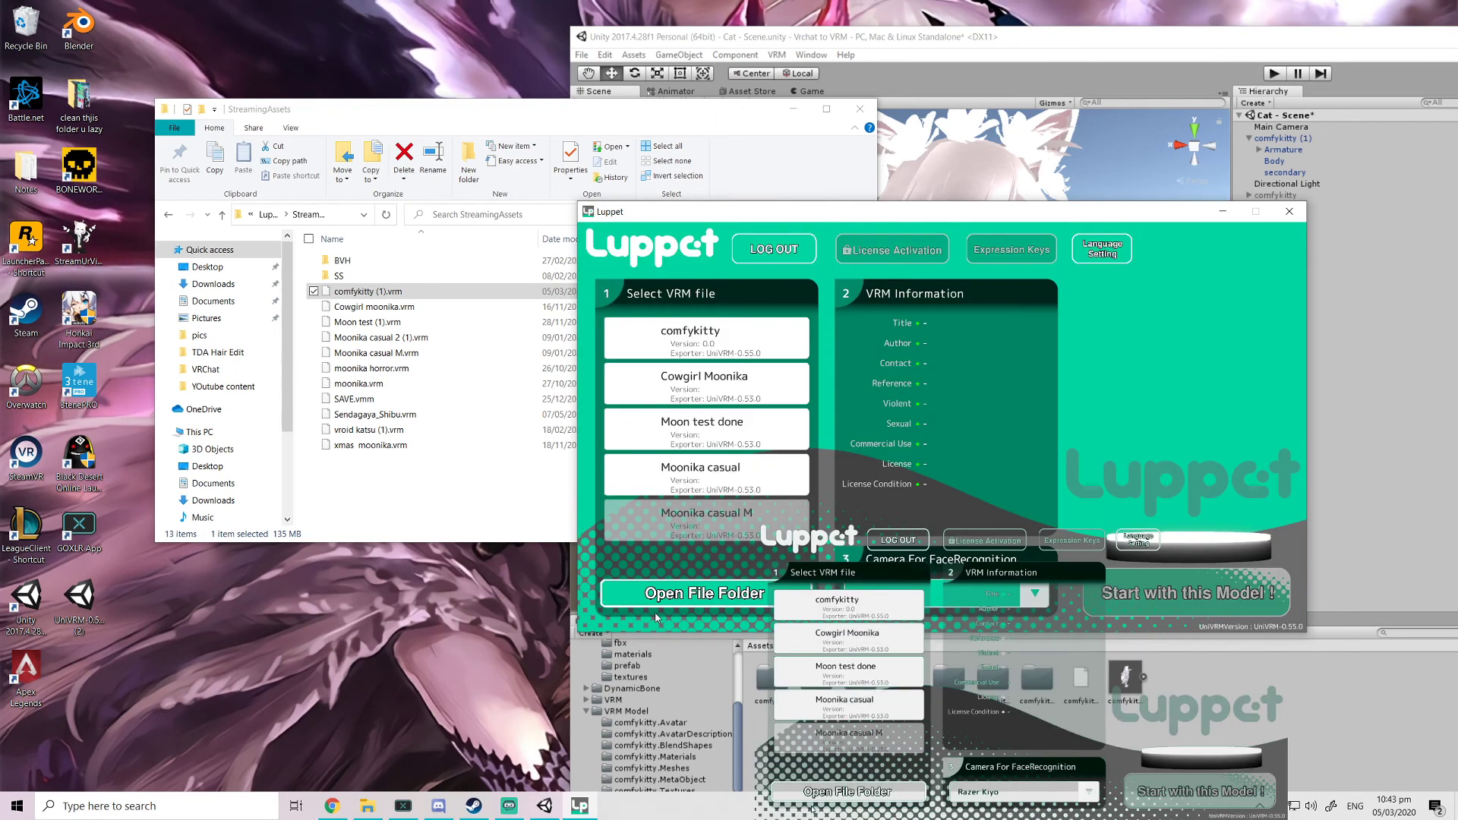
pyautogui.click(705, 339)
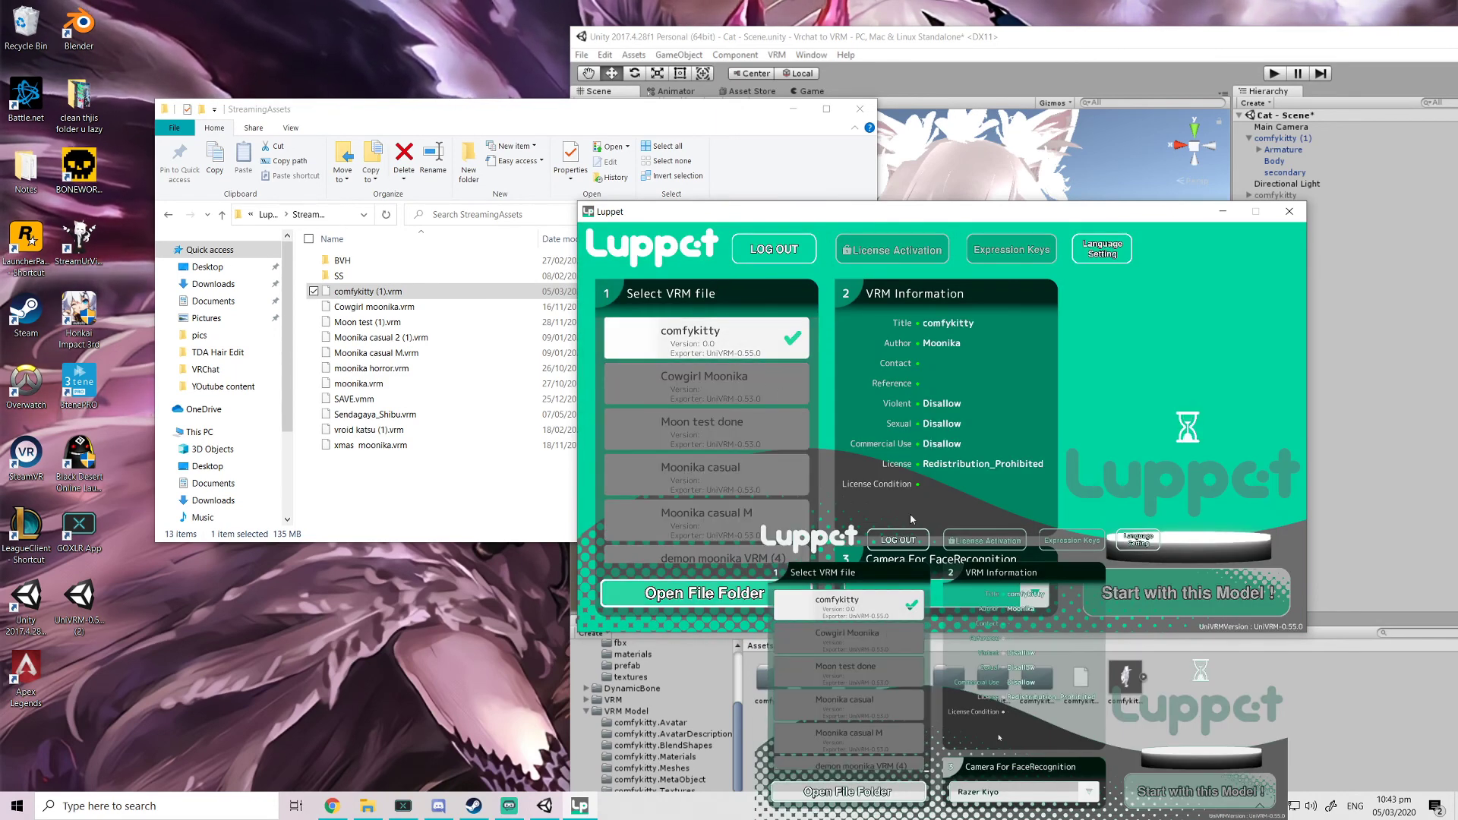